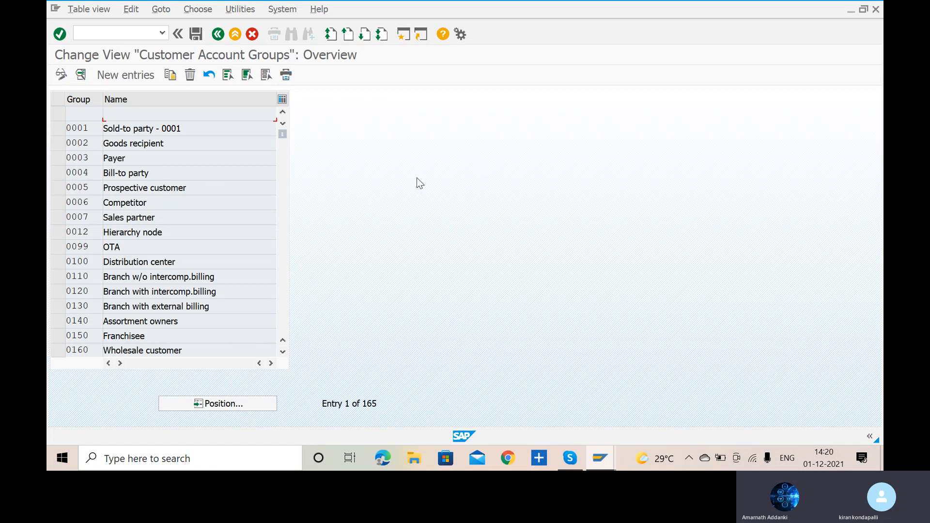
# - Start a new customer account group VADC with the meaning VARA DOMESTIC CUSTOMER
pyautogui.hotkey('alt', 'Tab')
pyautogui.hotkey('alt', 'Tab')
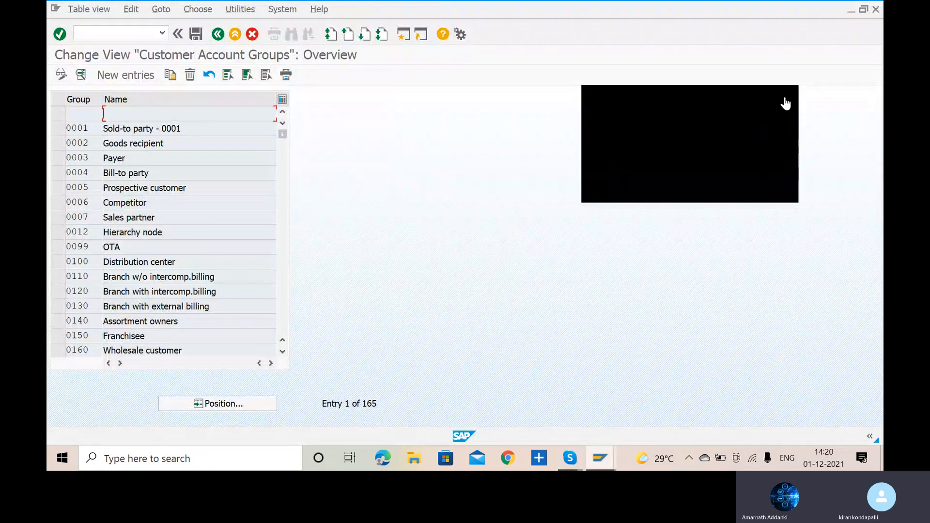
pyautogui.click(127, 74)
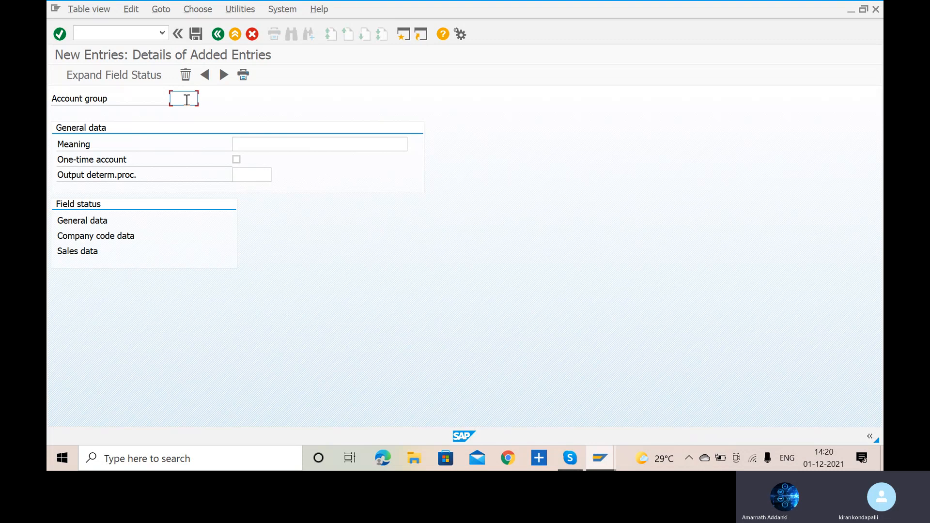
pyautogui.write('VADC')
pyautogui.click(288, 145)
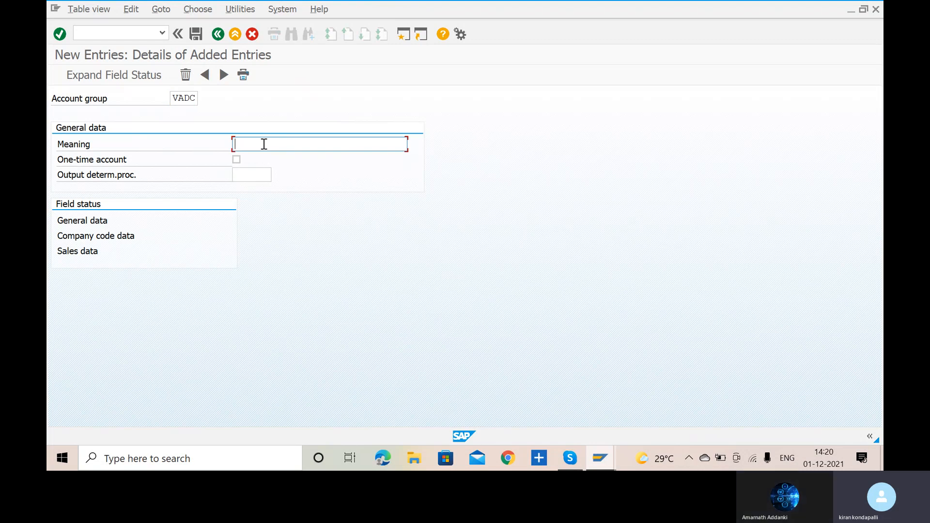
pyautogui.write('VARA')
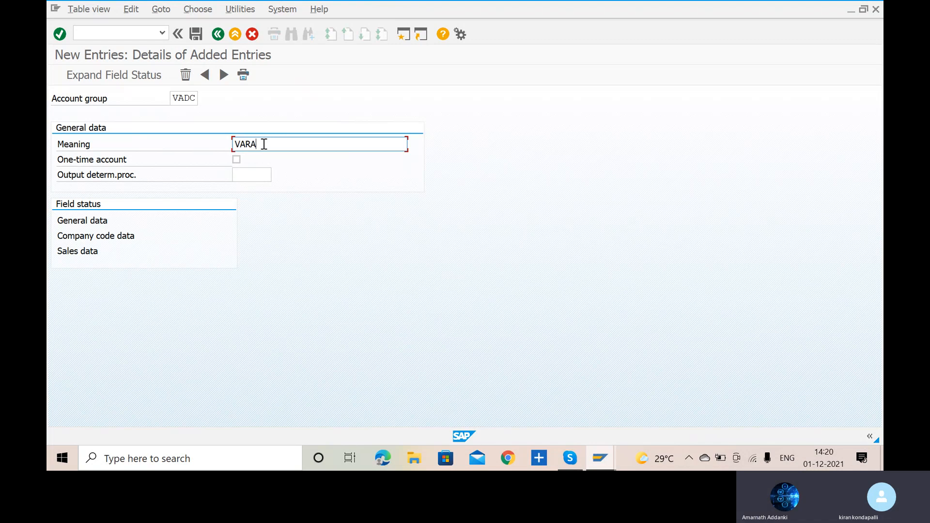
pyautogui.write(' DOMES')
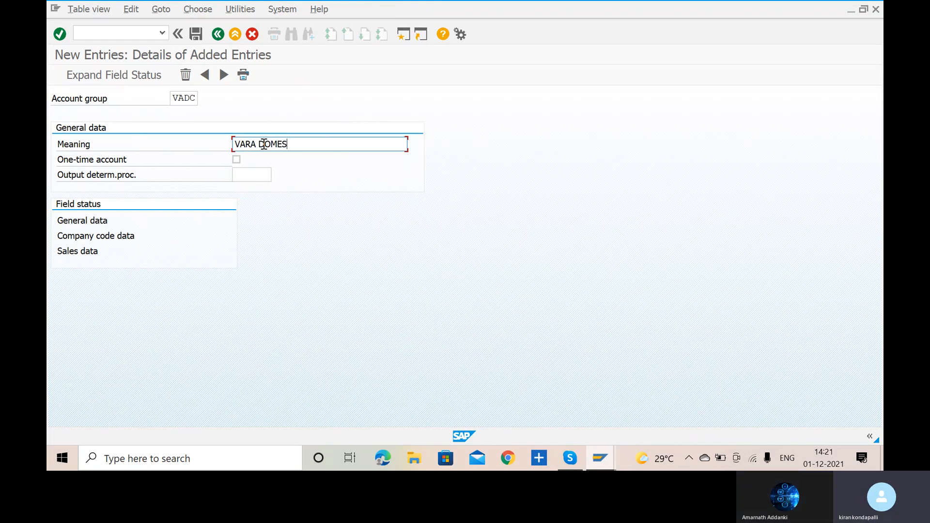
pyautogui.write('TIC CUSTOMER')
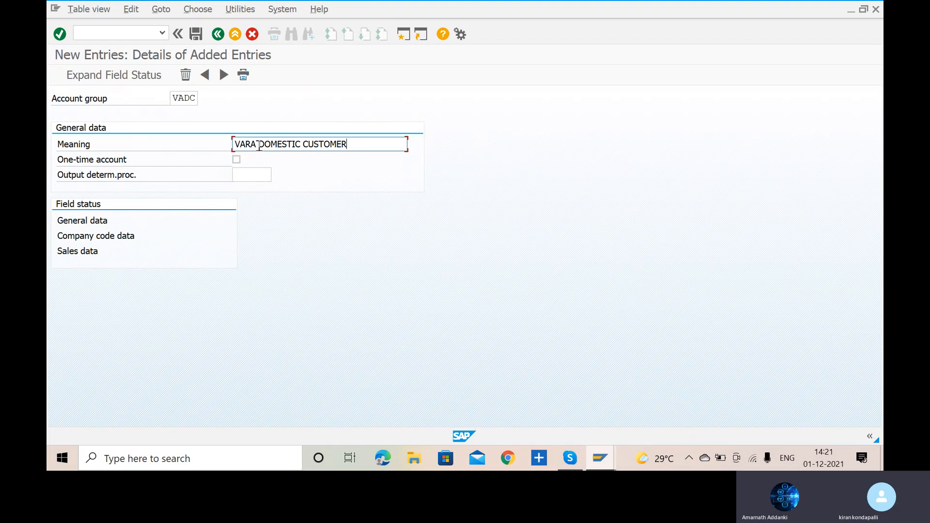
# - Change the meaning of account group VADC to DOMESTIC CUSTOMER VARA
pyautogui.moveTo(259, 145); pyautogui.dragTo(220, 140)
pyautogui.hotkey('ctrl', 'BackSpace')
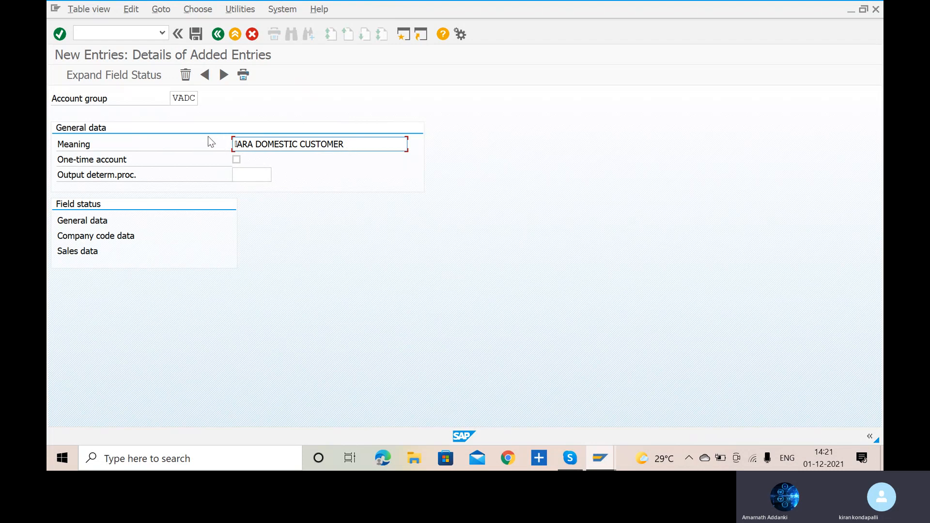
pyautogui.press('BackSpace')
pyautogui.press('BackSpace')
pyautogui.press('BackSpace')
pyautogui.press('BackSpace')
pyautogui.press('BackSpace')
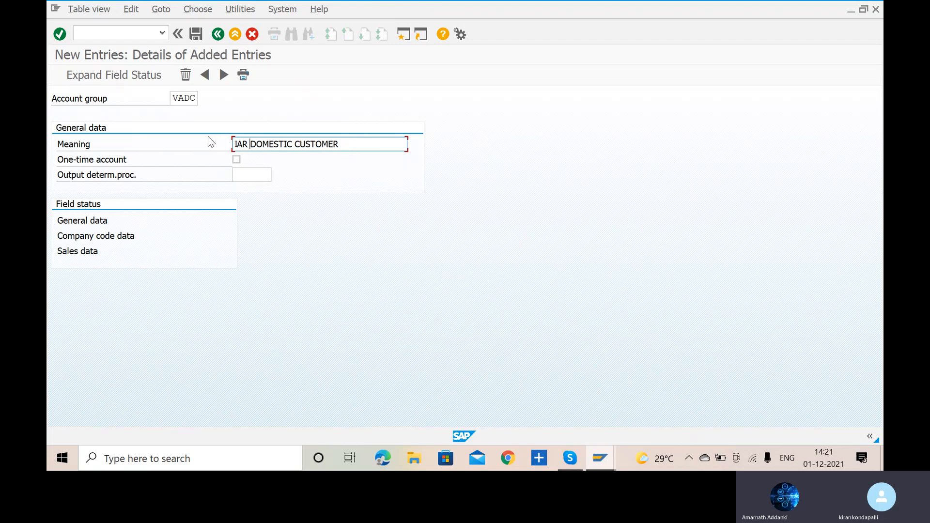
pyautogui.press('Delete')
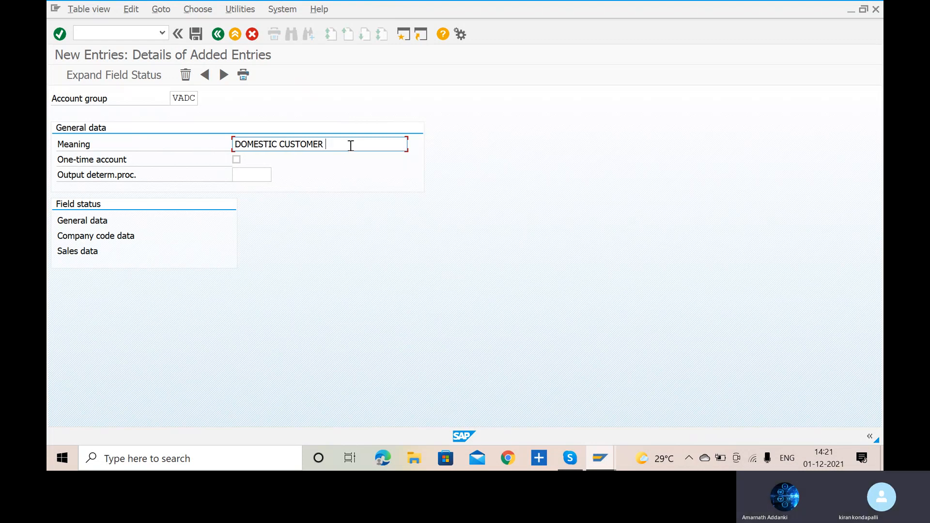
pyautogui.write('VARA')
# - Review the Address field status settings in the general data of account group VADC, and return to the entry details
pyautogui.click(95, 222)
pyautogui.doubleClick(93, 221)
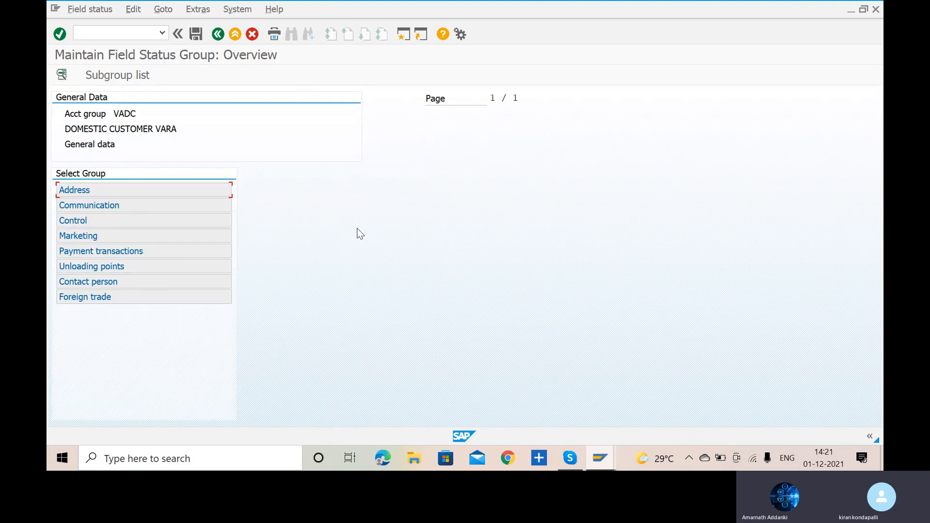
pyautogui.doubleClick(77, 191)
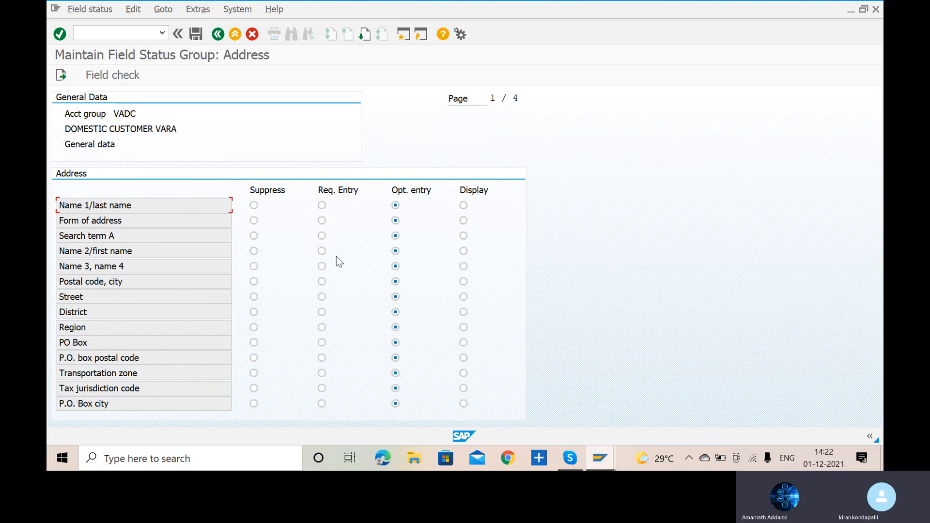
pyautogui.click(217, 35)
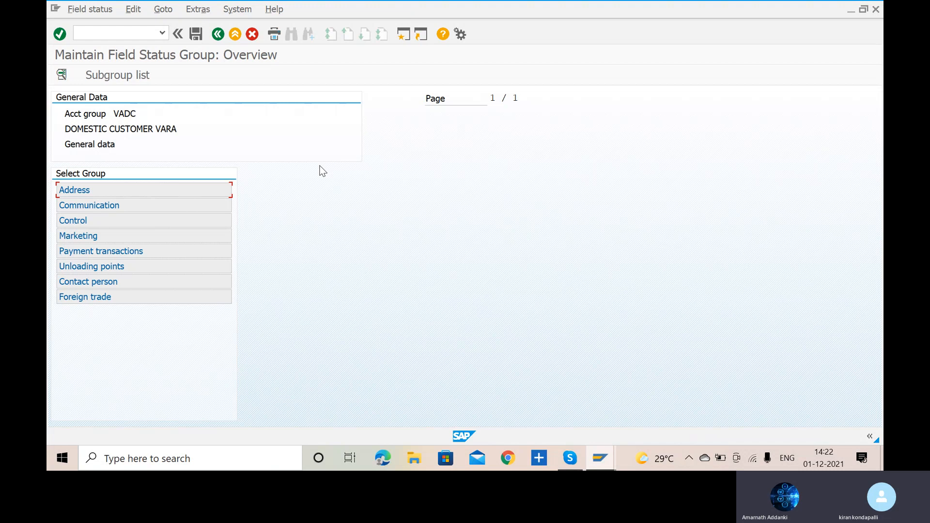
pyautogui.press('F3')
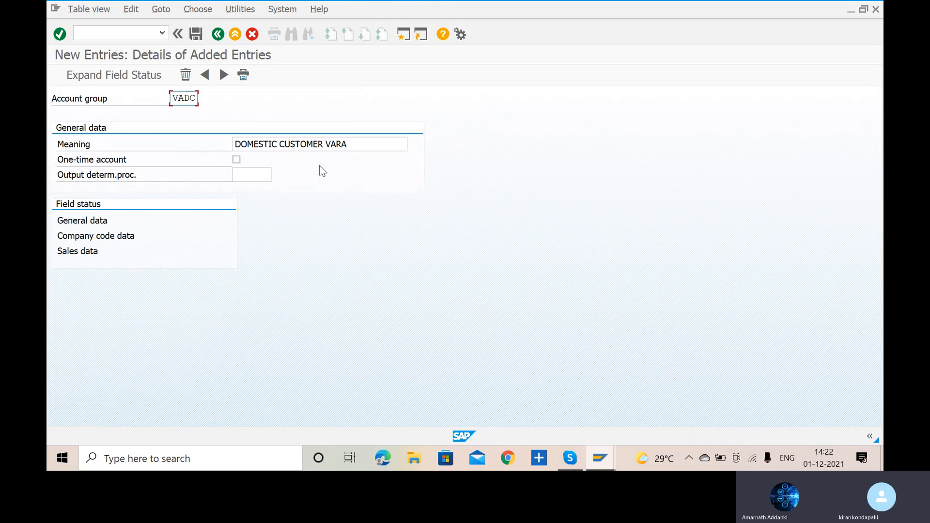
# - Review the Account management field status settings in the company code data of VADC, and return to the entry details
pyautogui.doubleClick(79, 236)
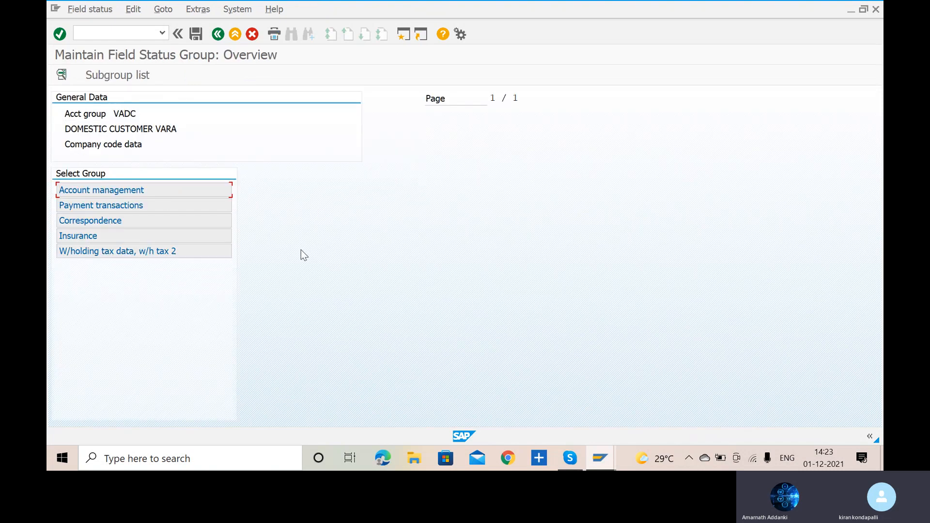
pyautogui.doubleClick(113, 190)
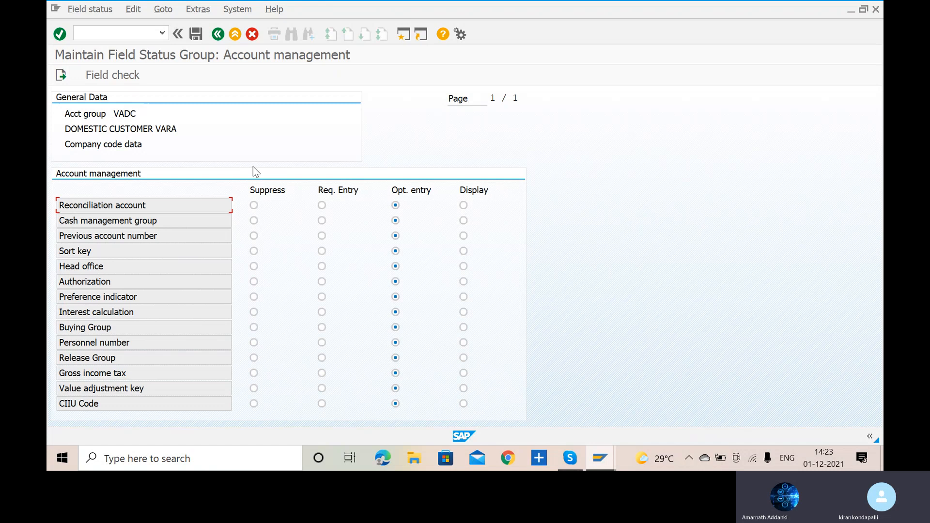
pyautogui.press('F3')
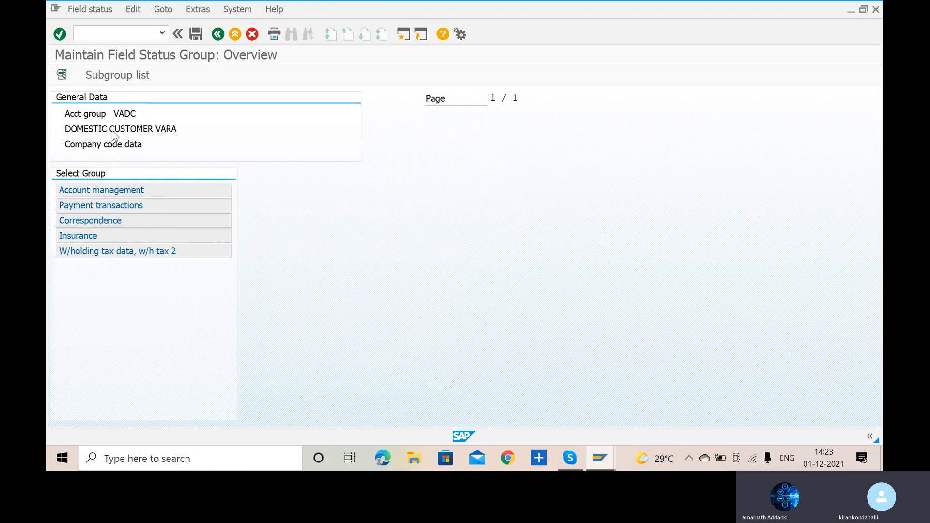
pyautogui.press('F3')
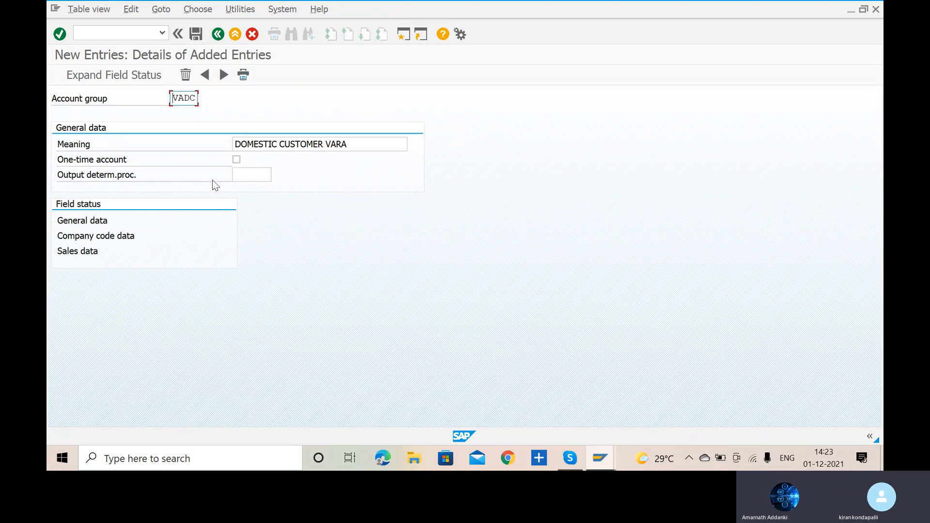
# - Save account group VADC under the proposed customizing request DPKK900443
pyautogui.click(198, 39)
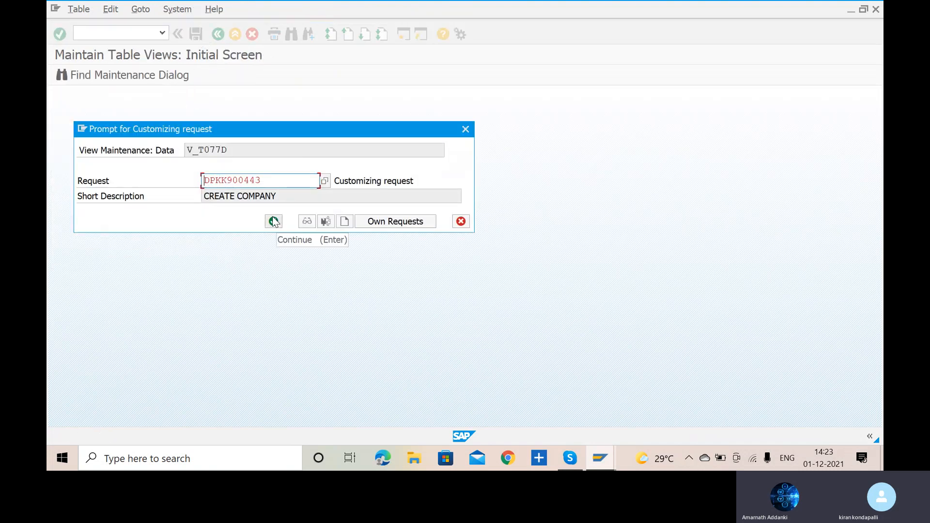
pyautogui.click(274, 222)
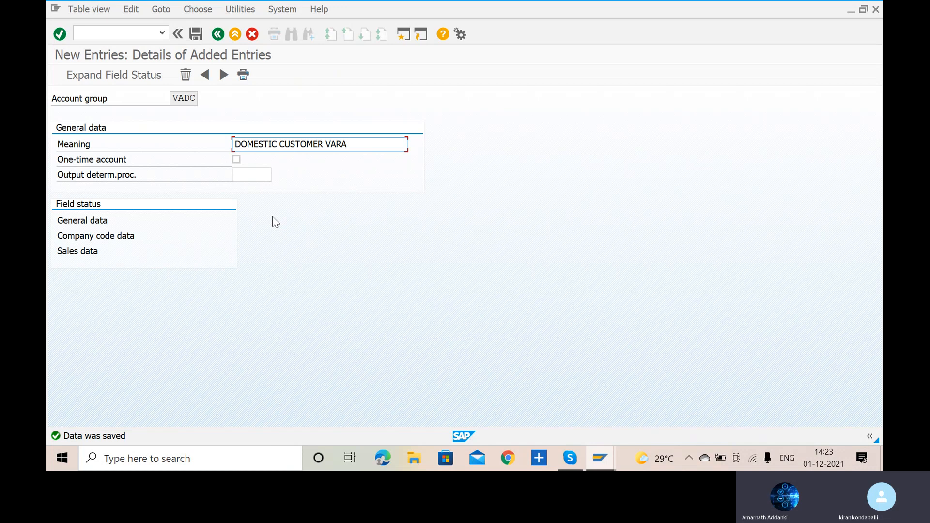
# - Move on to a blank new entry and enter VAIC as its account group
pyautogui.click(222, 76)
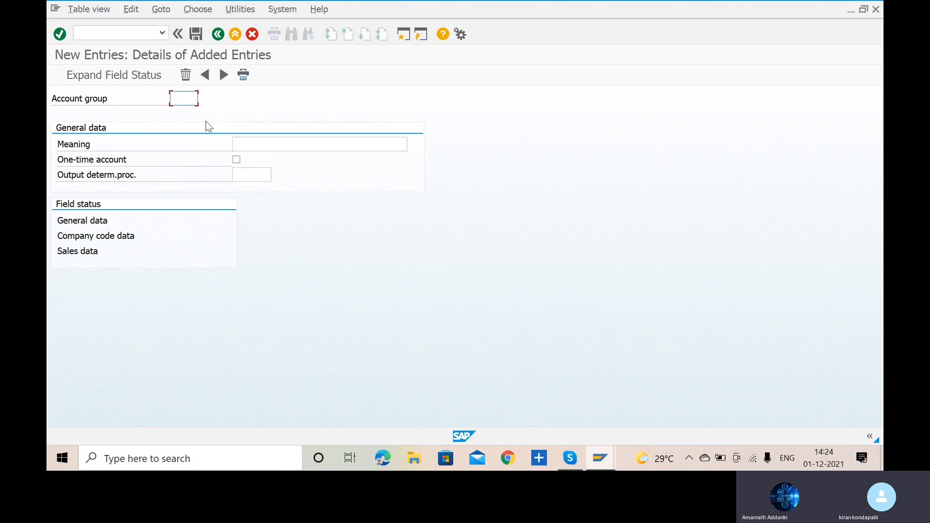
pyautogui.write('VAIC')
# - Enter the meaning INTERNATIONAL CUSTOMER VARA for account group VAIC and save the entry
pyautogui.click(275, 145)
pyautogui.write('INT')
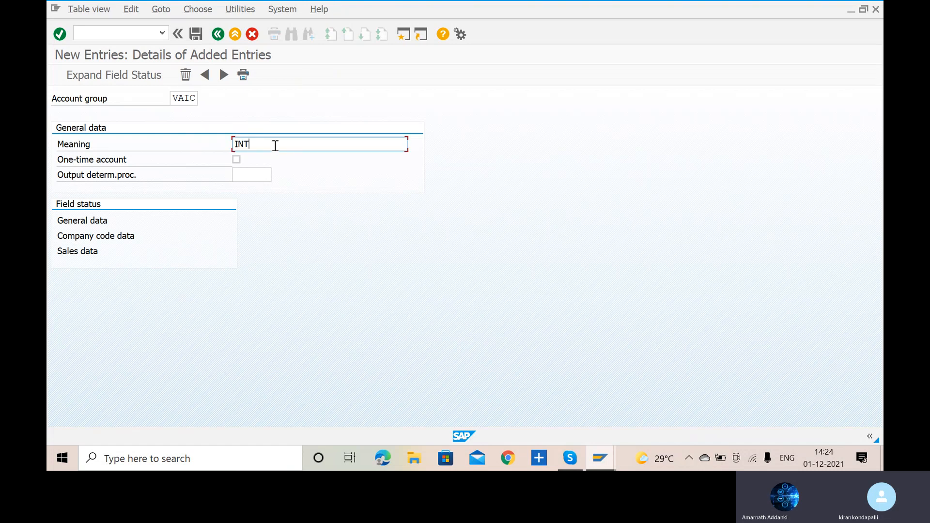
pyautogui.write('ERNAtional')
pyautogui.press('BackSpace')
pyautogui.press('BackSpace')
pyautogui.press('BackSpace')
pyautogui.press('BackSpace')
pyautogui.press('BackSpace')
pyautogui.press('BackSpace')
pyautogui.press('BackSpace')
pyautogui.write('ATIONAL CUSTOMER ')
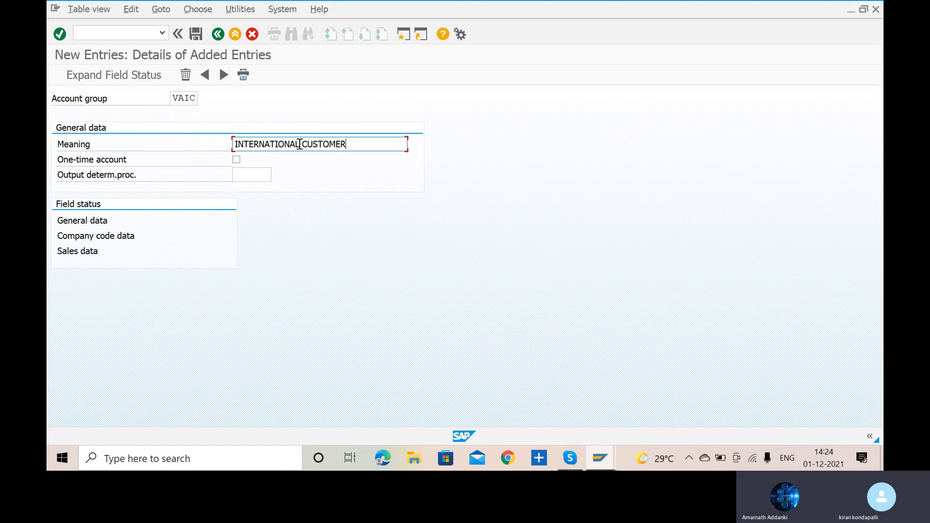
pyautogui.write('VARA')
pyautogui.click(193, 39)
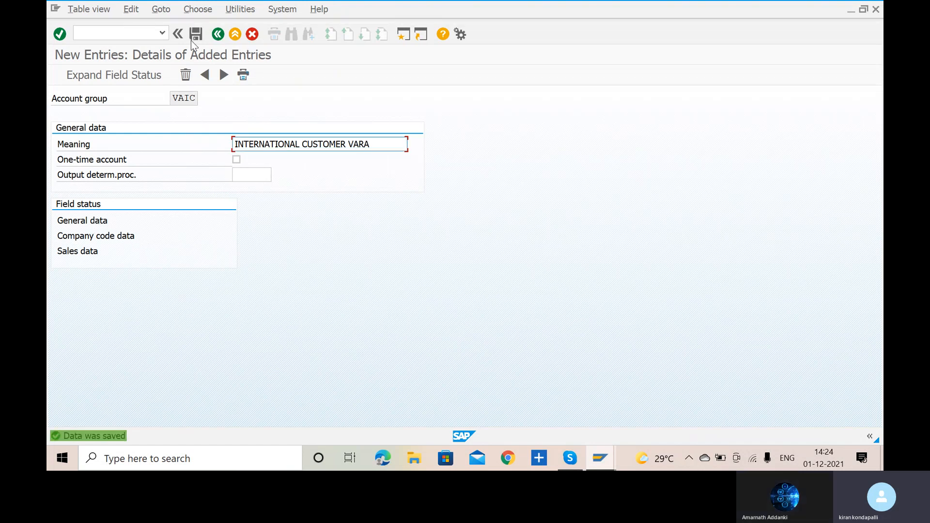
# - Create and save account group VAOC with the meaning ONE TIME CUSTOMER VARA, marked as a one-time account
pyautogui.click(223, 74)
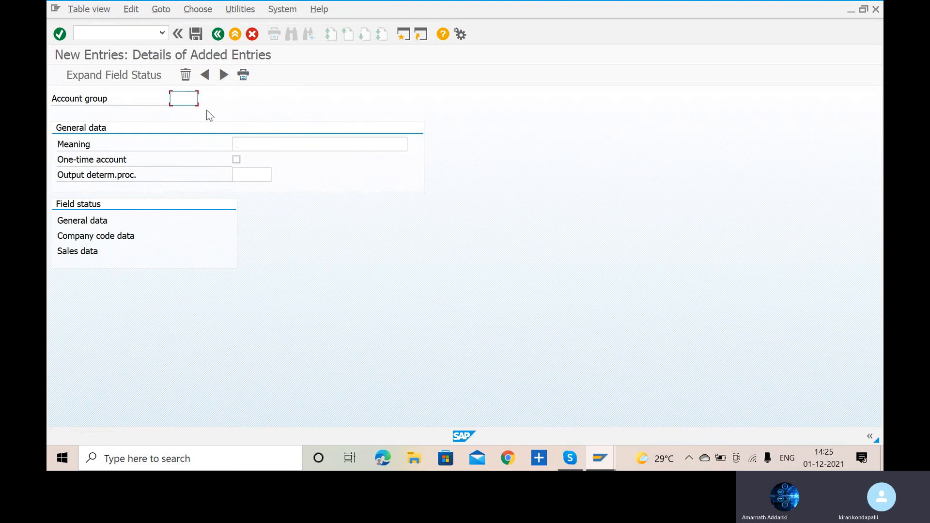
pyautogui.write('VAOC')
pyautogui.click(241, 143)
pyautogui.write('ONE ')
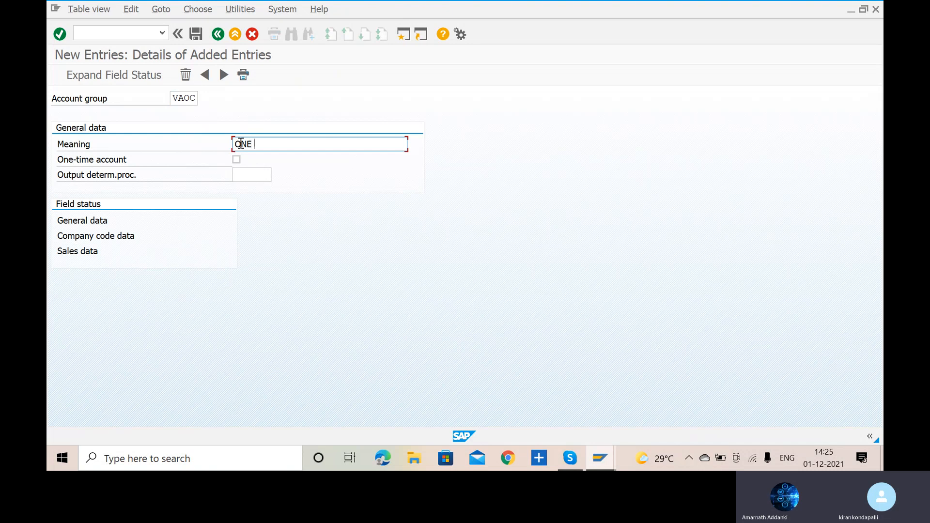
pyautogui.write('TIME CUSTOMER VARA')
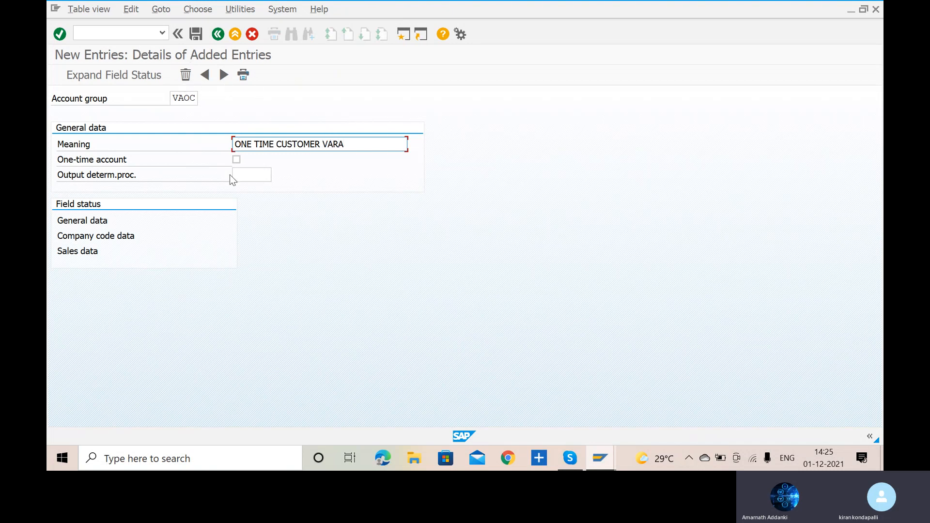
pyautogui.click(237, 160)
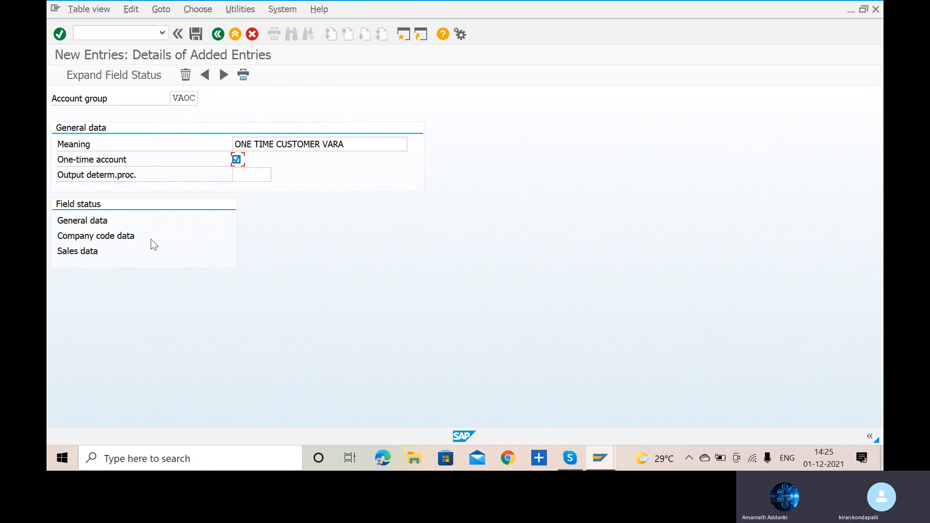
pyautogui.click(196, 33)
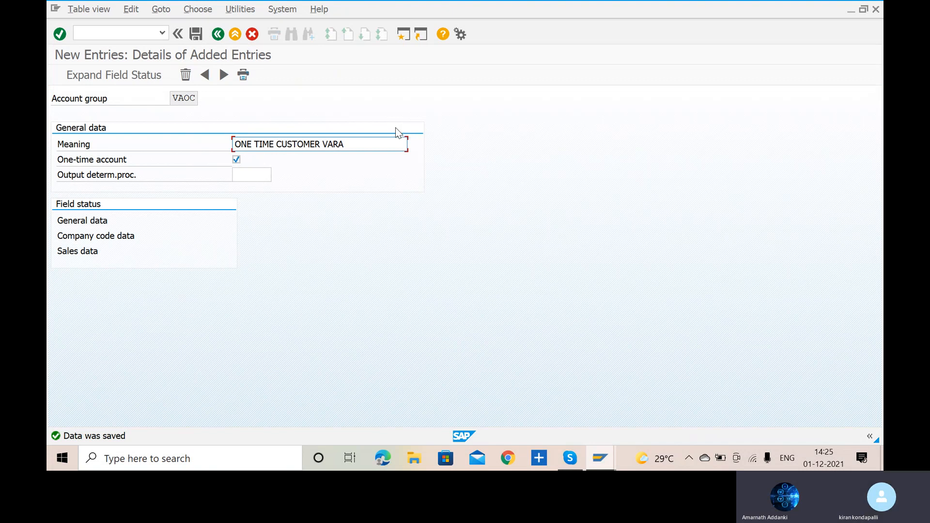
# - Check the AR configuration list in Skype, then run transaction XDN1 in SAP and open the customer number range intervals for editing
pyautogui.hotkey('alt', 'Tab')
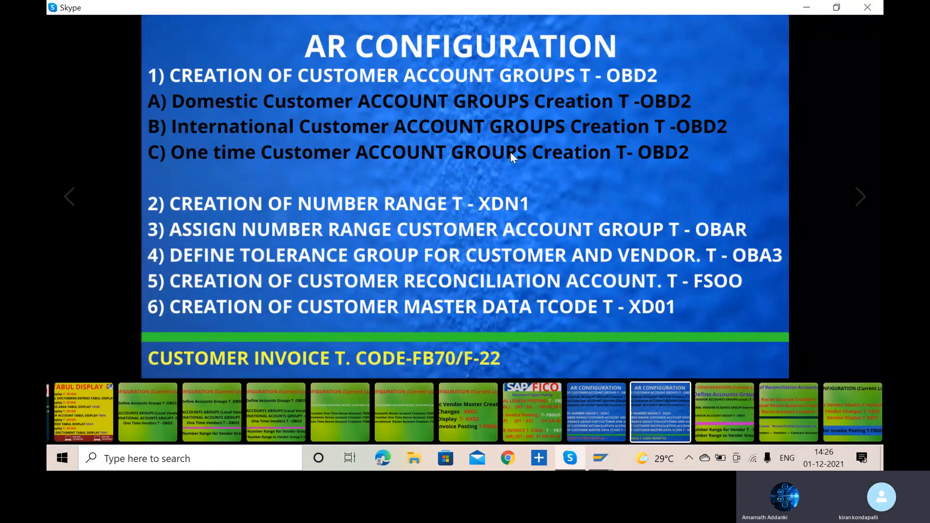
pyautogui.hotkey('alt', 'Tab')
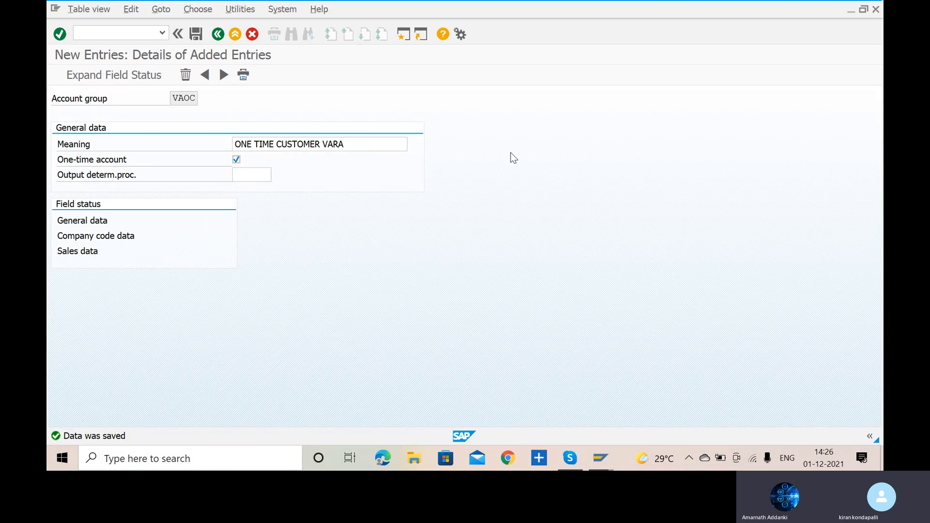
pyautogui.click(138, 39)
pyautogui.write('/N')
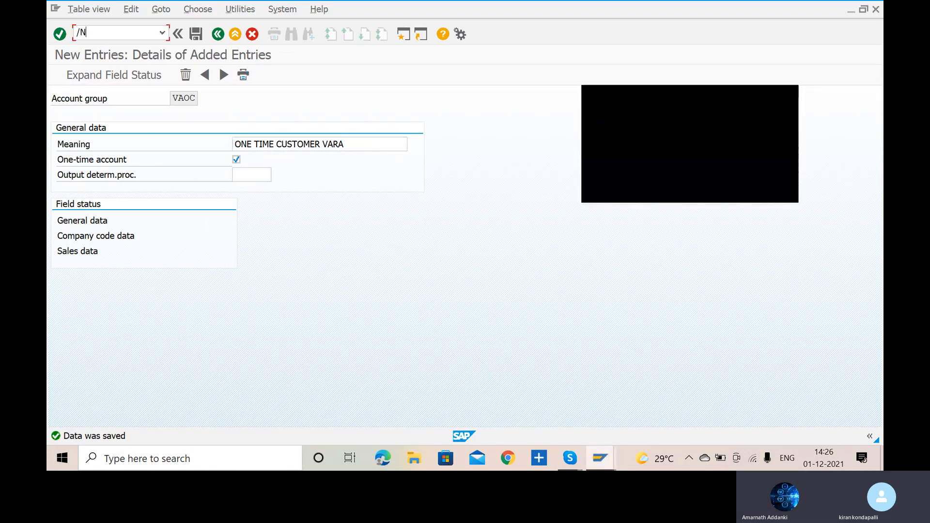
pyautogui.write('XDN1')
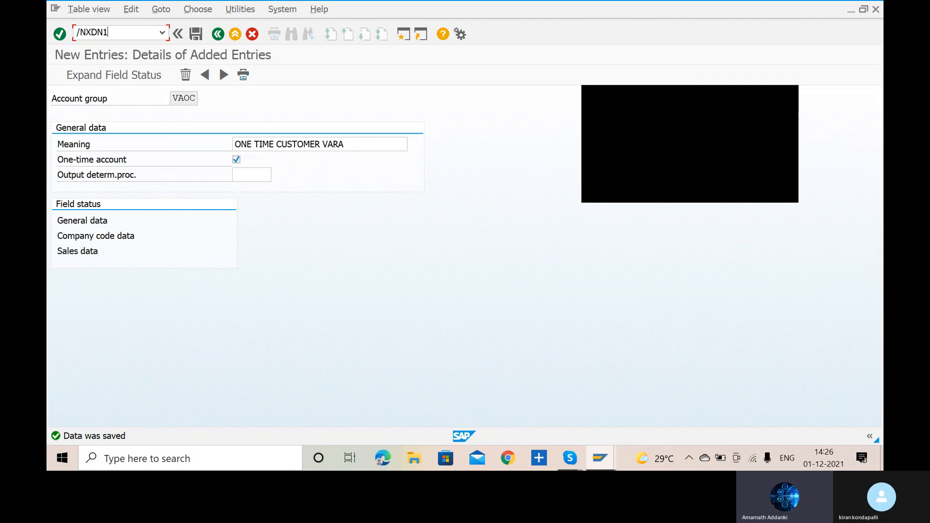
pyautogui.press('Return')
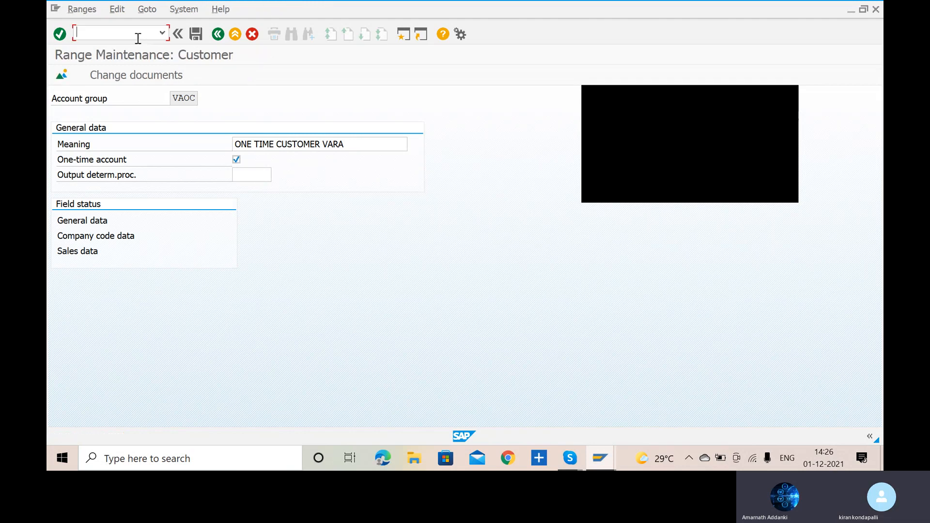
pyautogui.click(789, 92)
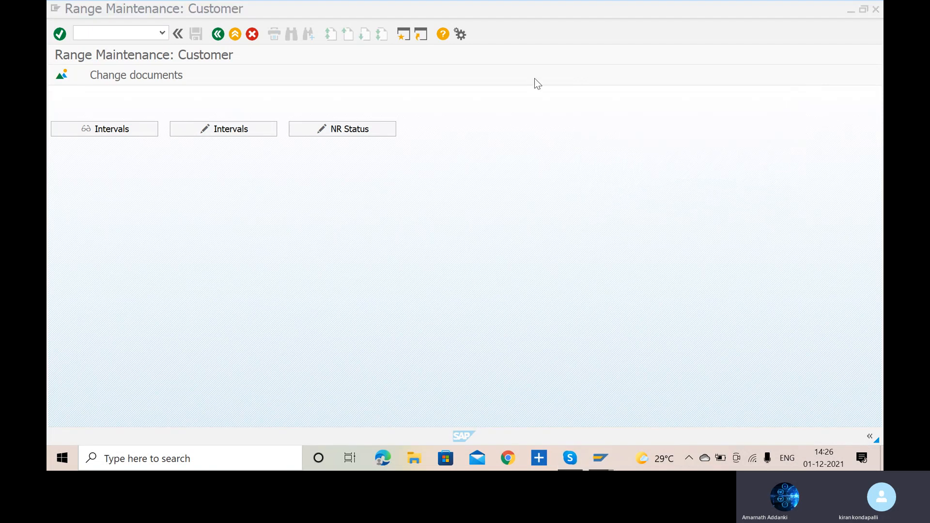
pyautogui.click(254, 128)
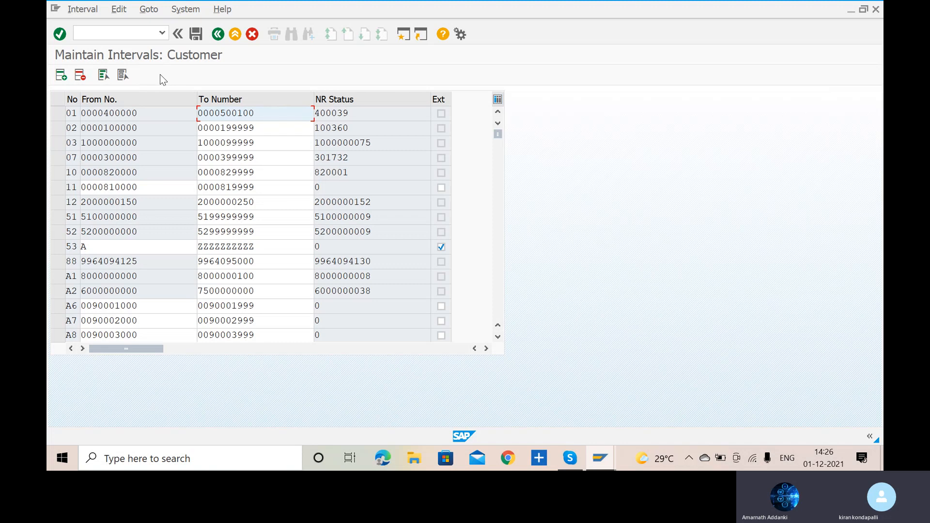
# - Check the AR configuration list in Skype, then run transaction OBAR in SAP to open the assignment of number ranges to customer account groups
pyautogui.hotkey('alt', 'Tab')
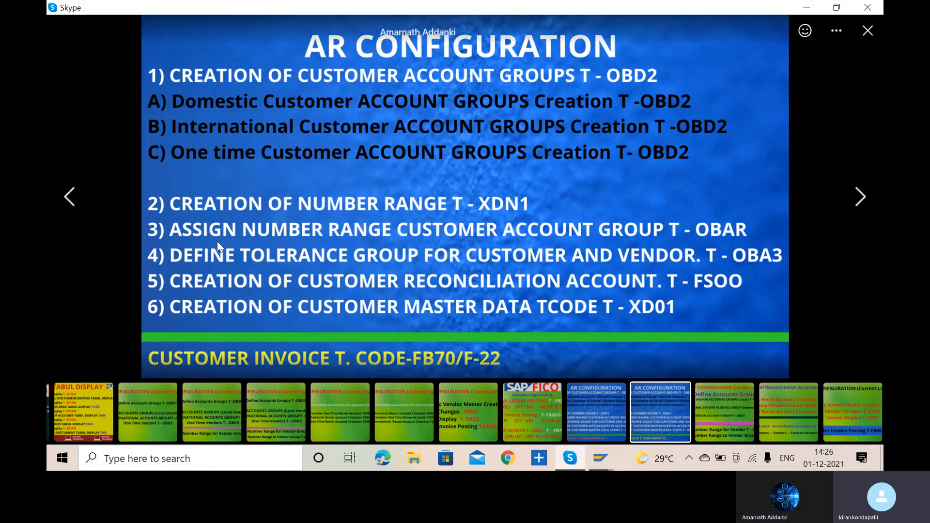
pyautogui.hotkey('alt', 'Tab')
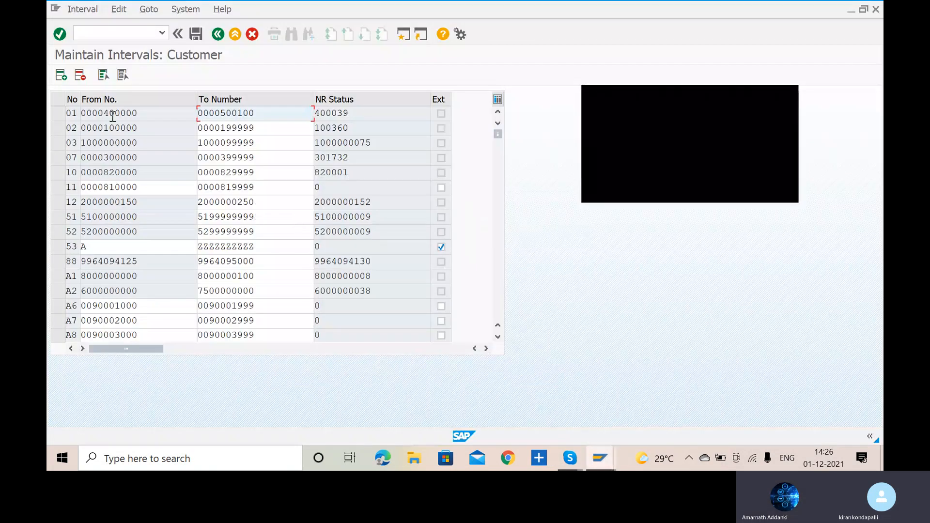
pyautogui.click(122, 34)
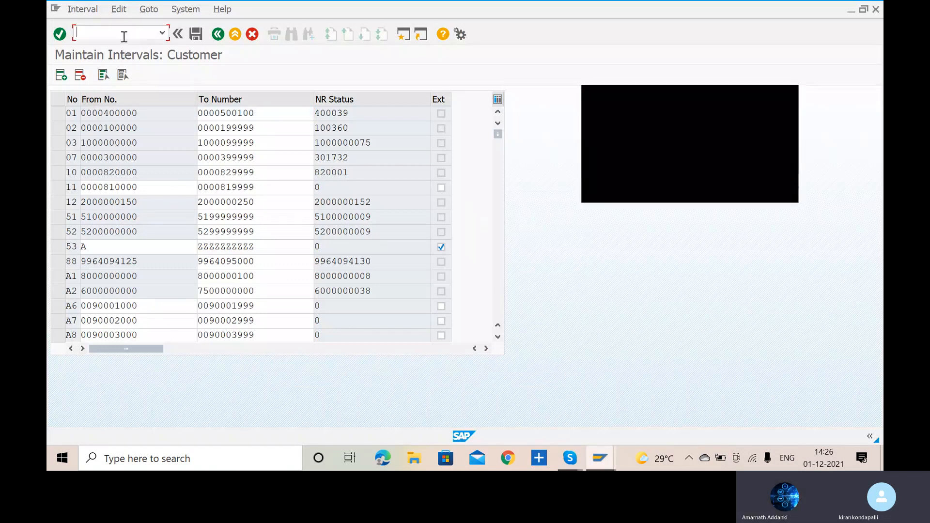
pyautogui.write('/NOBAR')
pyautogui.press('Return')
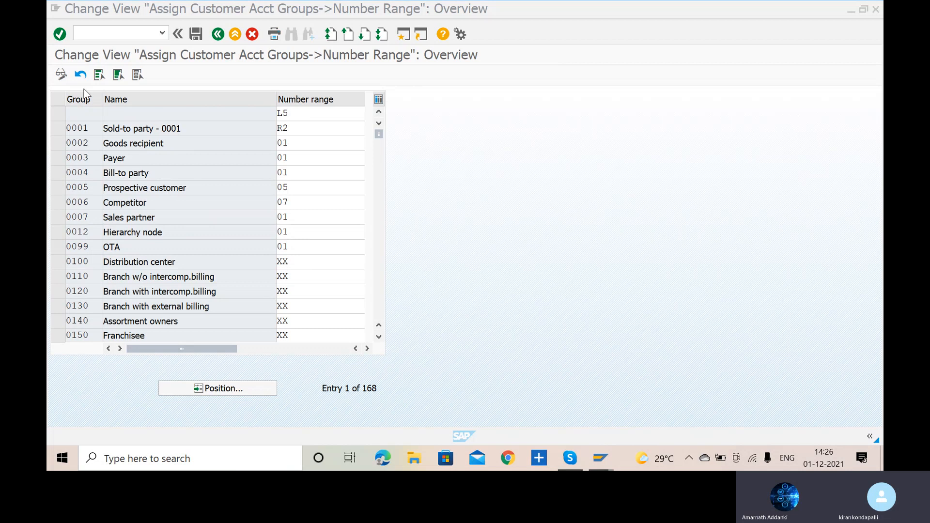
# - Position the account group overview at entry VADC
pyautogui.click(215, 389)
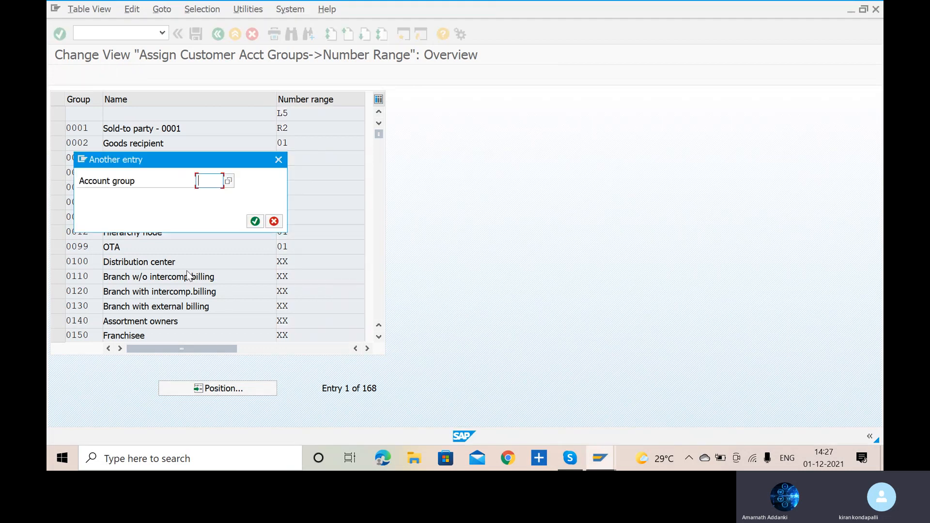
pyautogui.write('VA')
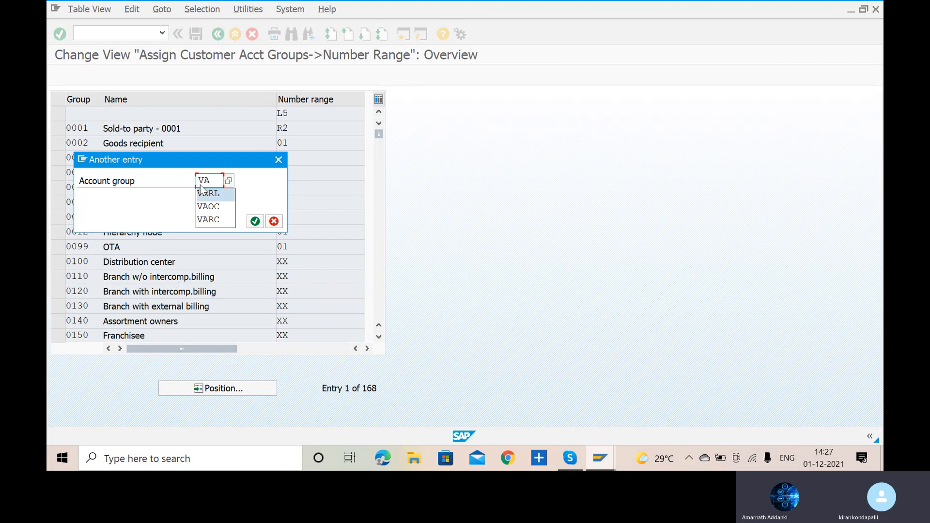
pyautogui.write('DC')
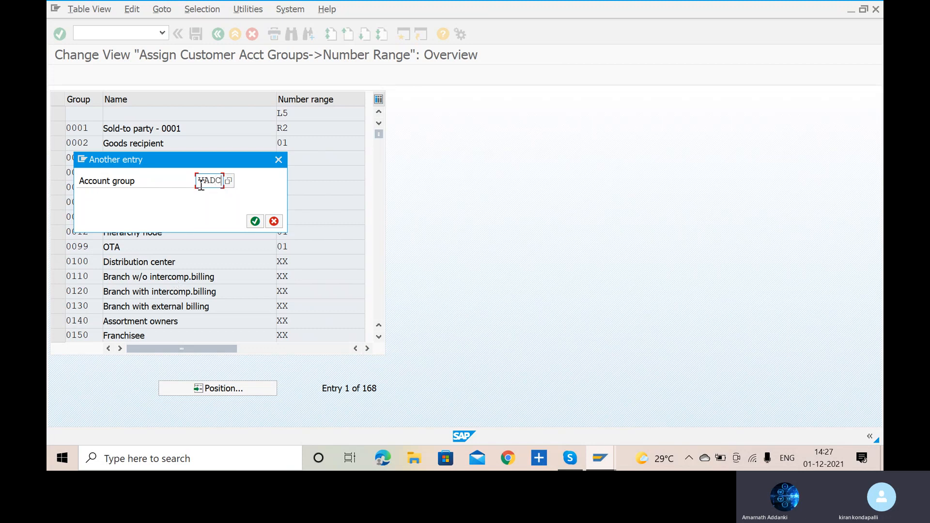
pyautogui.click(256, 221)
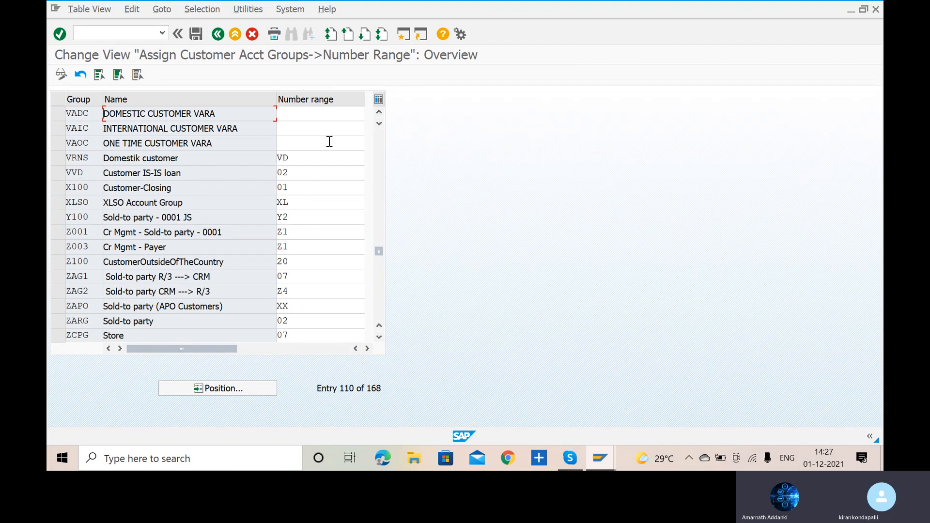
# - Assign number range 01 to account group VADC, 02 to VAIC and 03 to VAOC, and save with the customizing request confirmed
pyautogui.click(318, 115)
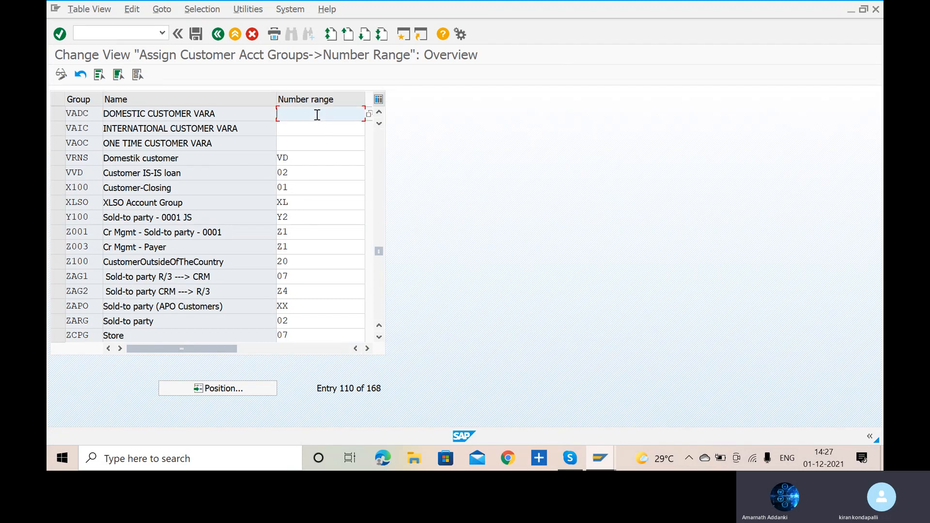
pyautogui.write('01')
pyautogui.click(320, 130)
pyautogui.write('01')
pyautogui.press('BackSpace')
pyautogui.write('2')
pyautogui.click(317, 139)
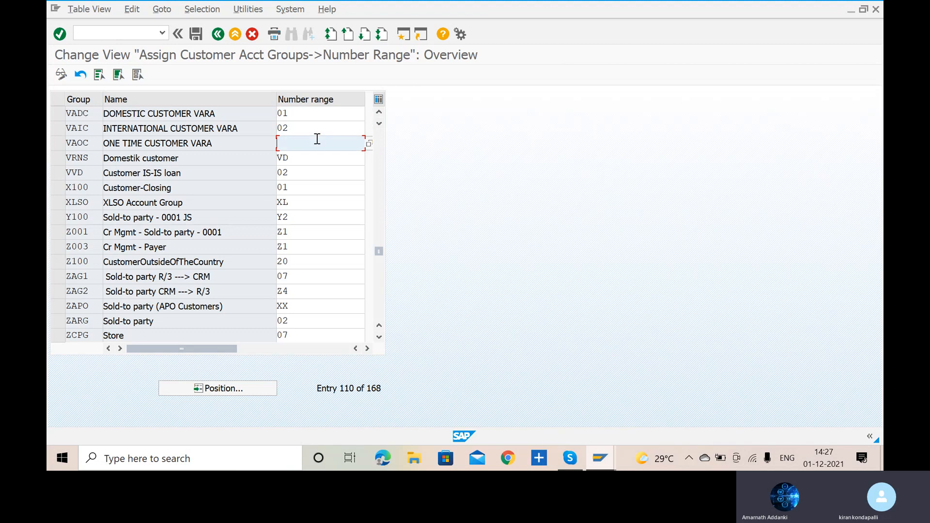
pyautogui.write('03')
pyautogui.click(195, 34)
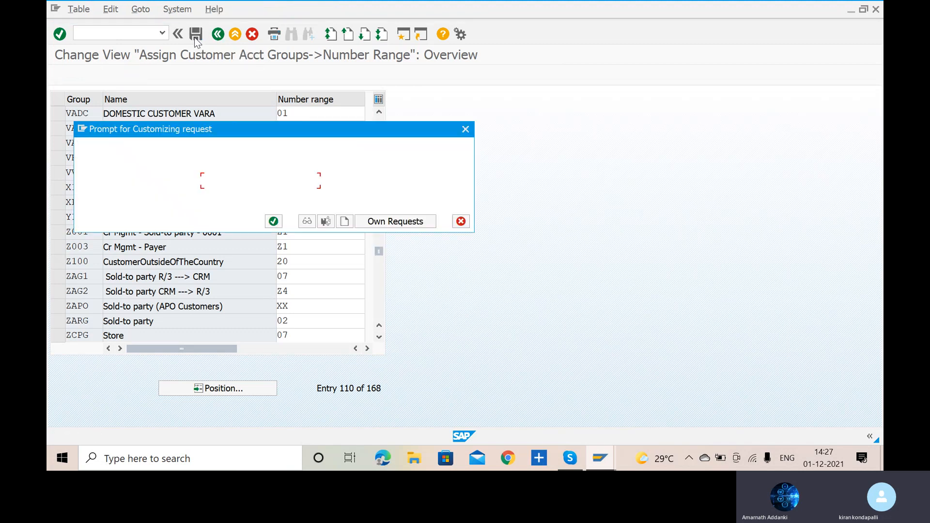
pyautogui.click(273, 222)
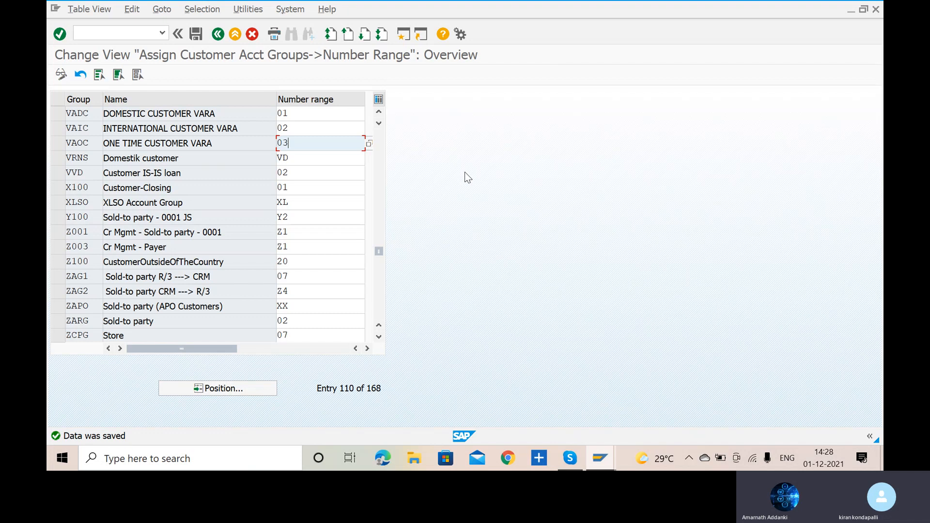
# - Switch to Skype to check the AR configuration list for the next task
pyautogui.hotkey('alt', 'Tab')
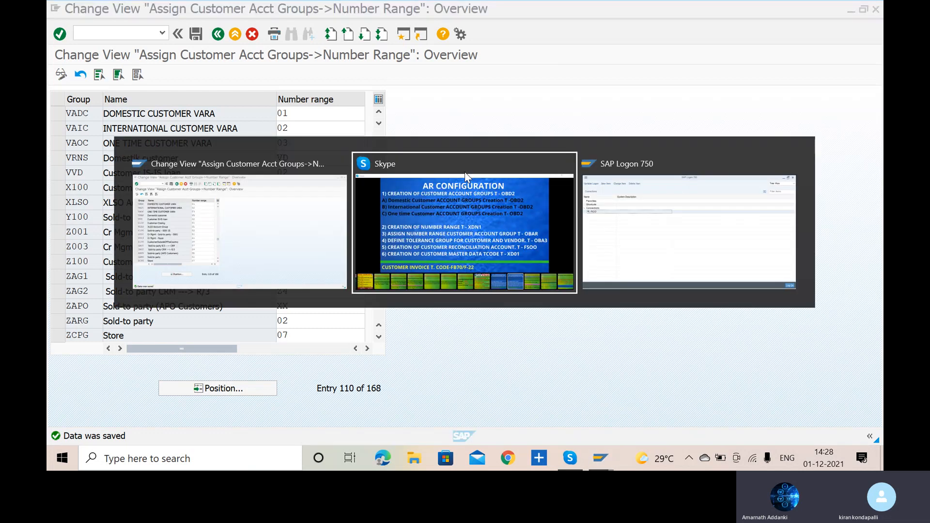
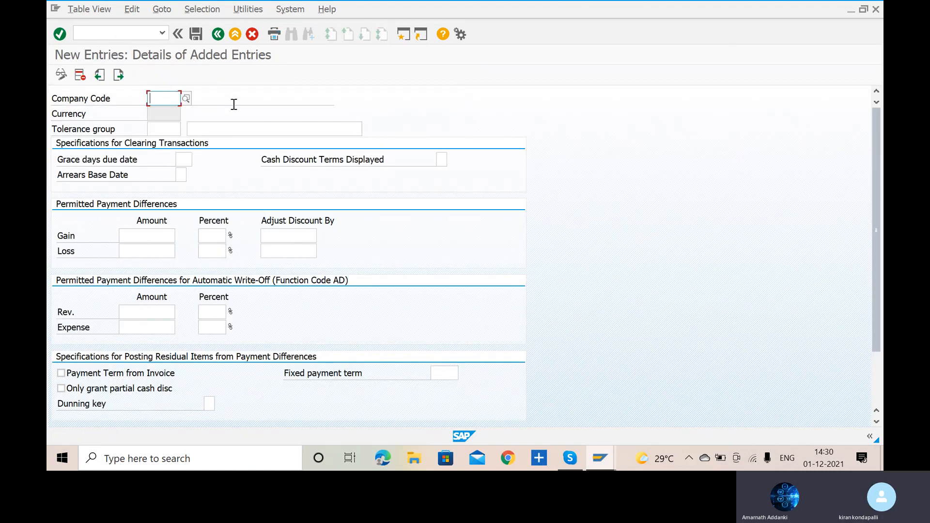
# - Enter company code VARL and tolerance group VATG for the new tolerance entry
pyautogui.write('VARL')
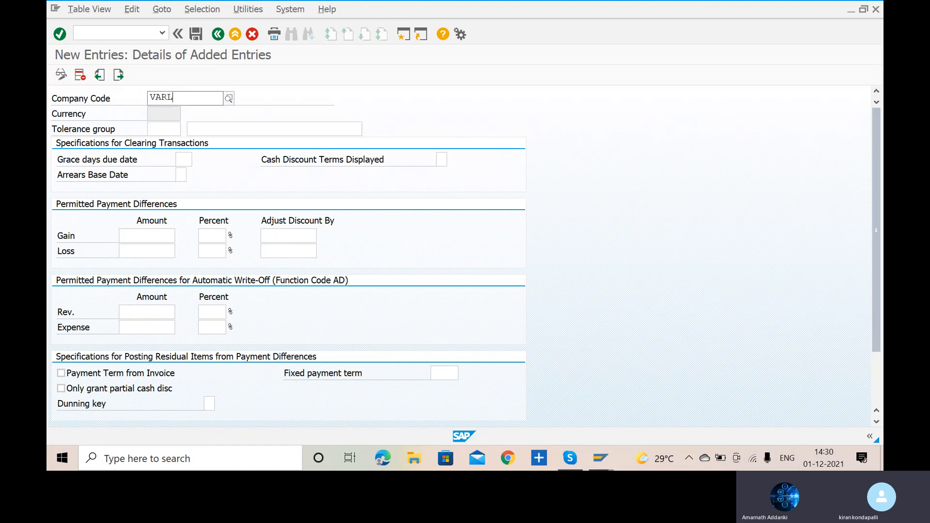
pyautogui.click(201, 128)
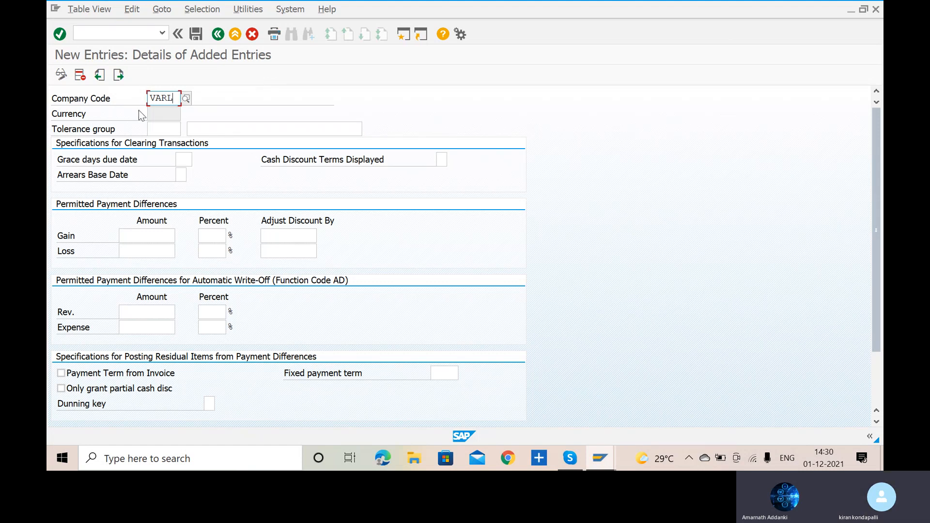
pyautogui.press('Return')
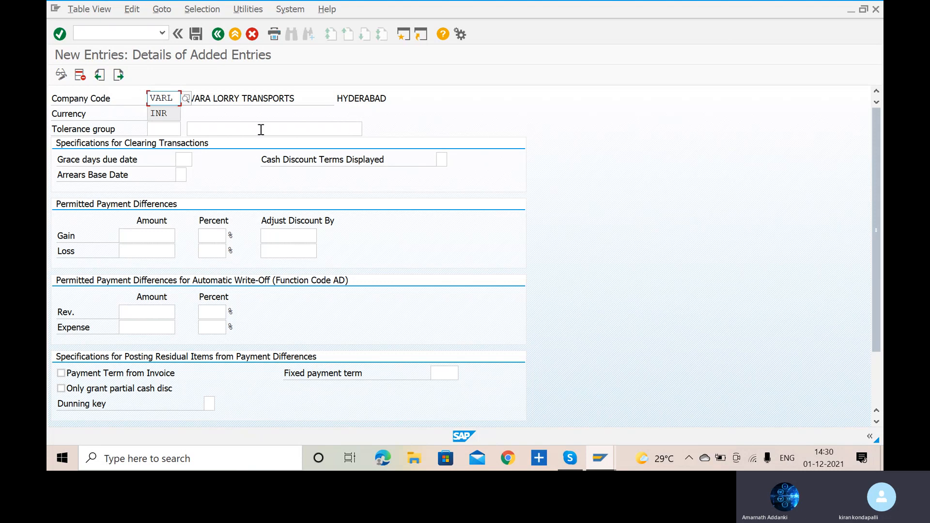
pyautogui.click(162, 128)
pyautogui.write('VAR')
pyautogui.write('G')
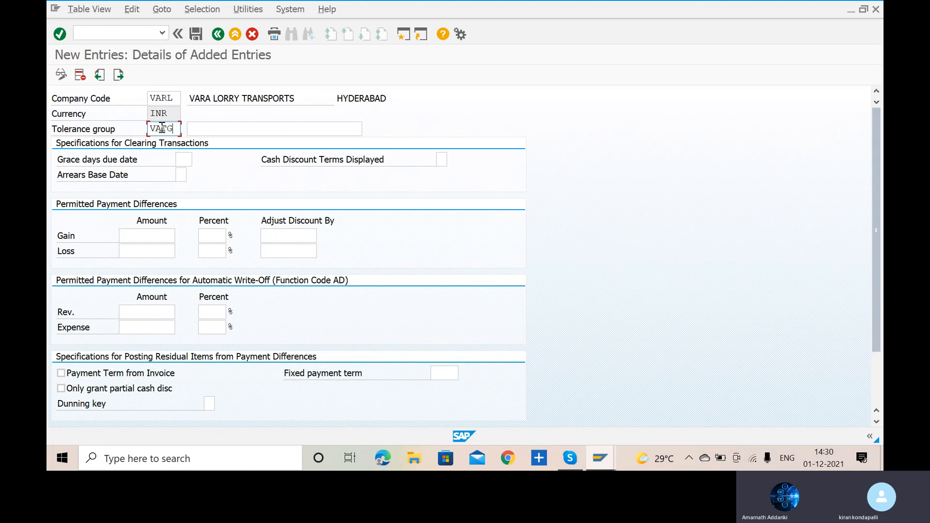
# - Describe the tolerance group as TOLERANCE GROUP VENDOR & CUSTM
pyautogui.click(236, 129)
pyautogui.write('T')
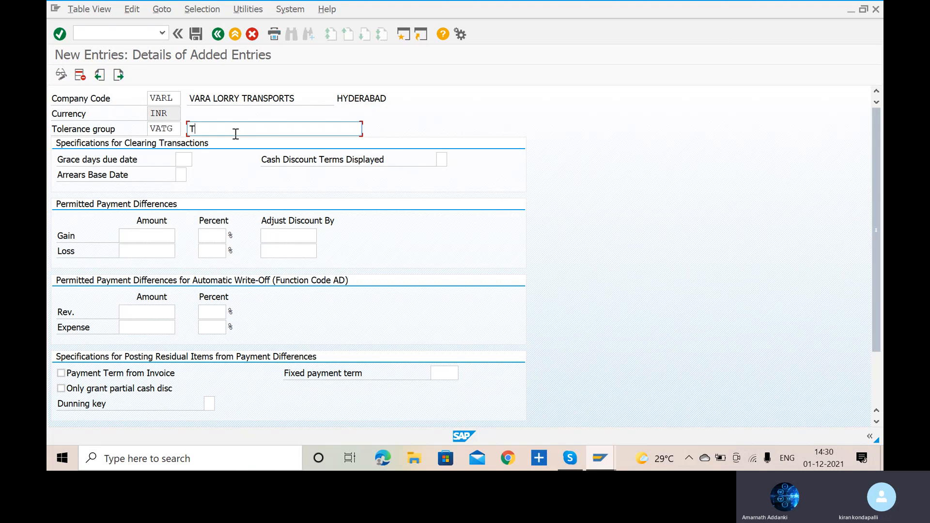
pyautogui.write('OLERANCE-GROUP FOR  VENDORSA')
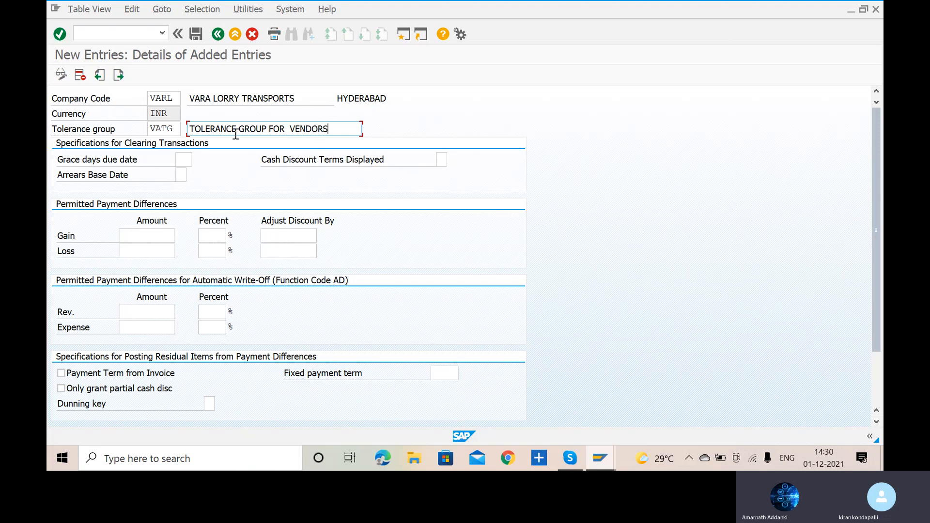
pyautogui.press('BackSpace')
pyautogui.write('&')
pyautogui.press('BackSpace')
pyautogui.press('BackSpace')
pyautogui.press('BackSpace')
pyautogui.press('BackSpace')
pyautogui.press('BackSpace')
pyautogui.click(324, 130)
pyautogui.press('Left')
pyautogui.press('Left')
pyautogui.press('Left')
pyautogui.press('Left')
pyautogui.press('Delete')
pyautogui.press('Right')
pyautogui.press('Right')
pyautogui.press('Right')
pyautogui.write('CUSTM')
# - Set the permitted payment differences to amount 100 and 5 percent for both gain and loss
pyautogui.click(143, 238)
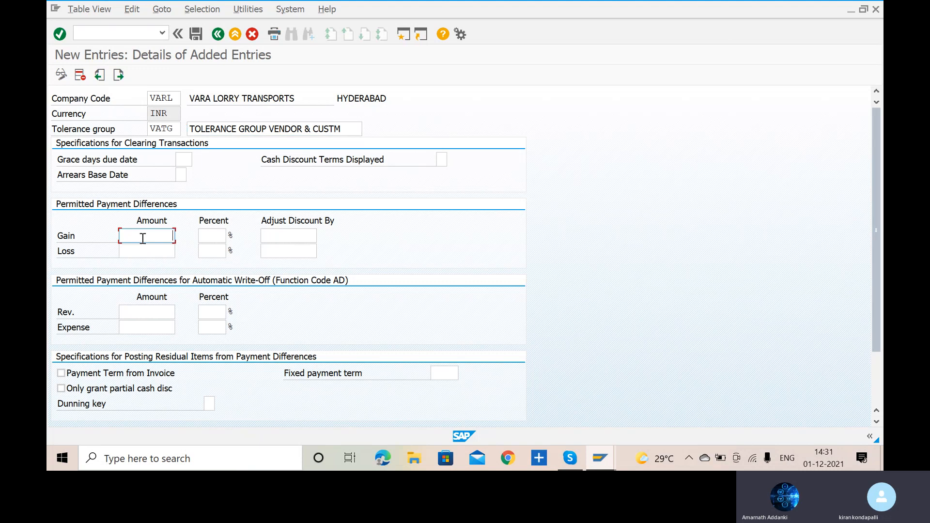
pyautogui.write('100')
pyautogui.click(145, 252)
pyautogui.write('100')
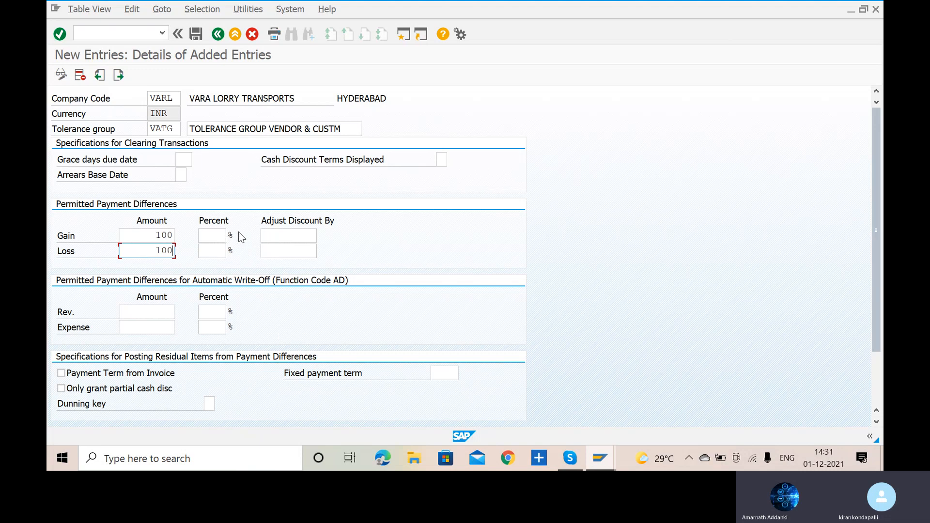
pyautogui.click(211, 235)
pyautogui.write('5')
pyautogui.click(212, 248)
pyautogui.write('5')
# - Set the discount adjustment to 5 for gain and loss, and save the tolerance group with the customizing request confirmed
pyautogui.click(292, 237)
pyautogui.click(290, 251)
pyautogui.write('5')
pyautogui.press('Return')
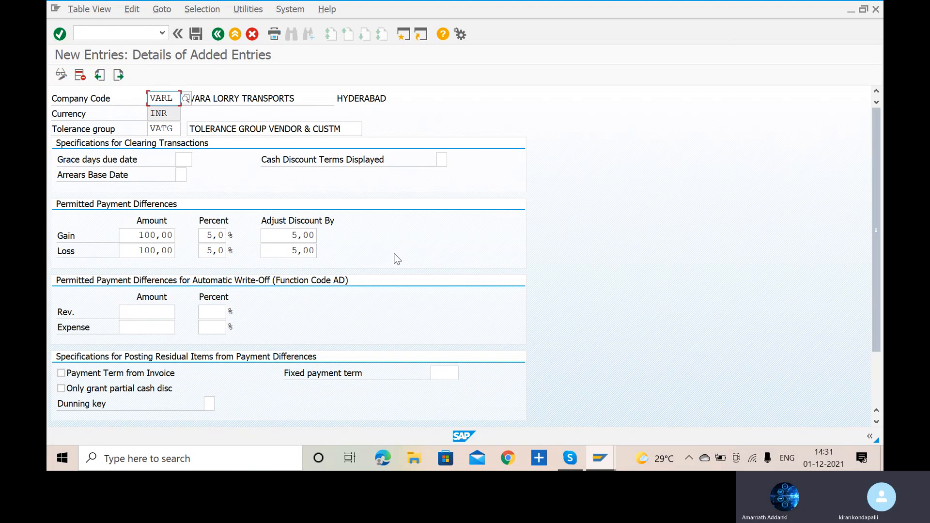
pyautogui.click(199, 37)
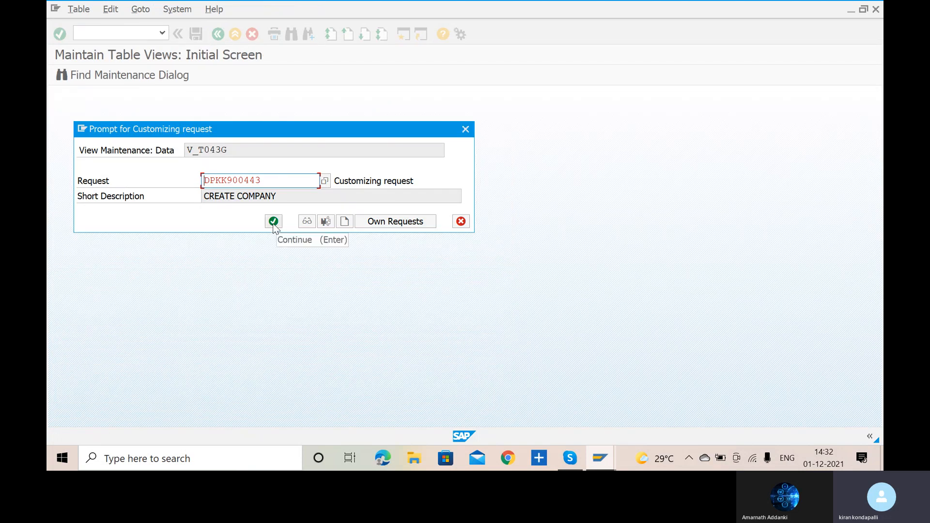
pyautogui.click(273, 223)
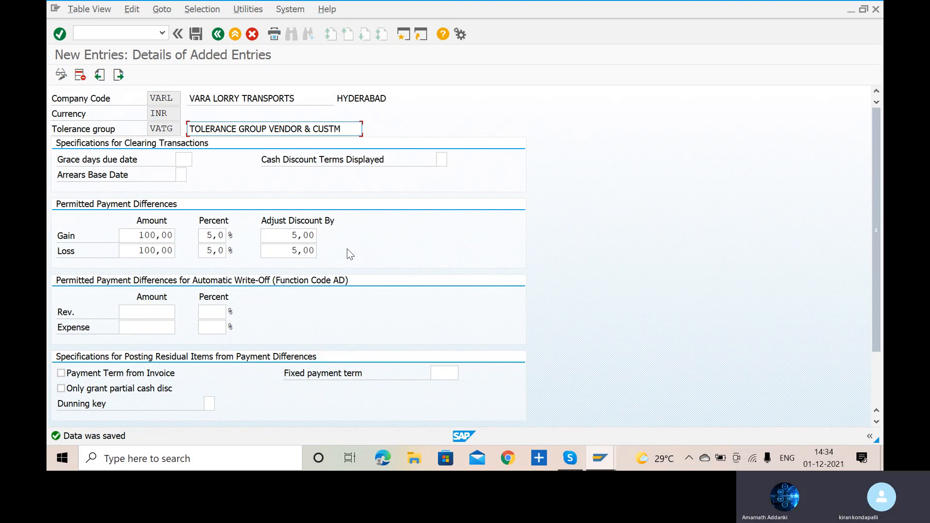
# - Run transaction FS00 and look through the G/L accounts under Current Assets, Loans & Adv
pyautogui.hotkey('alt', 'Tab')
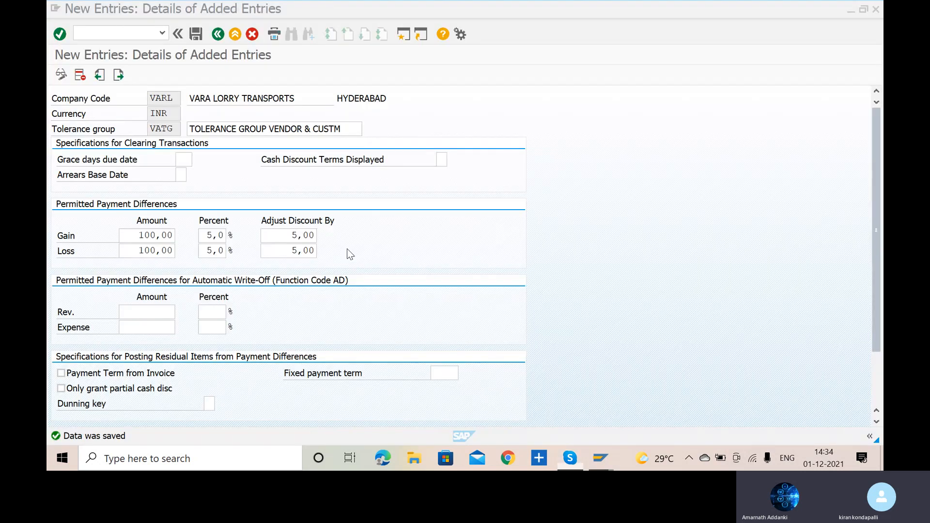
pyautogui.write('/NFS00')
pyautogui.press('Return')
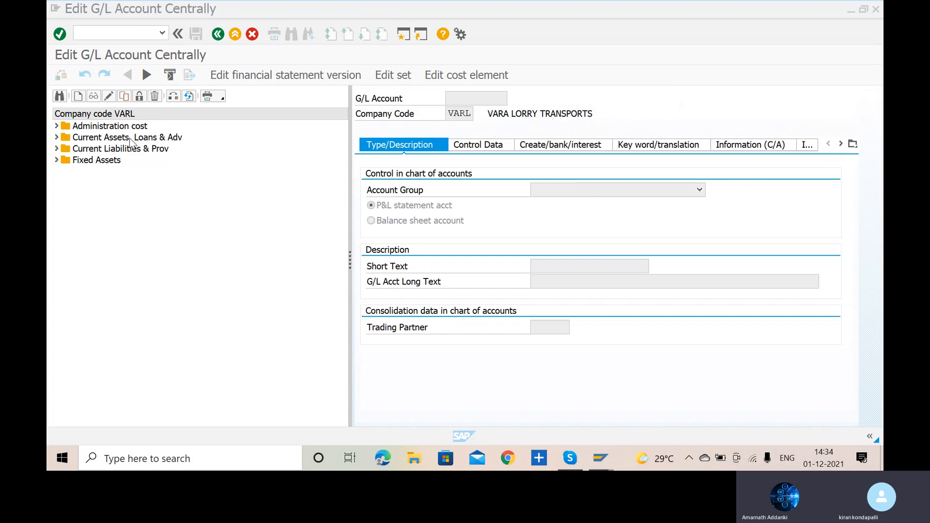
pyautogui.click(56, 138)
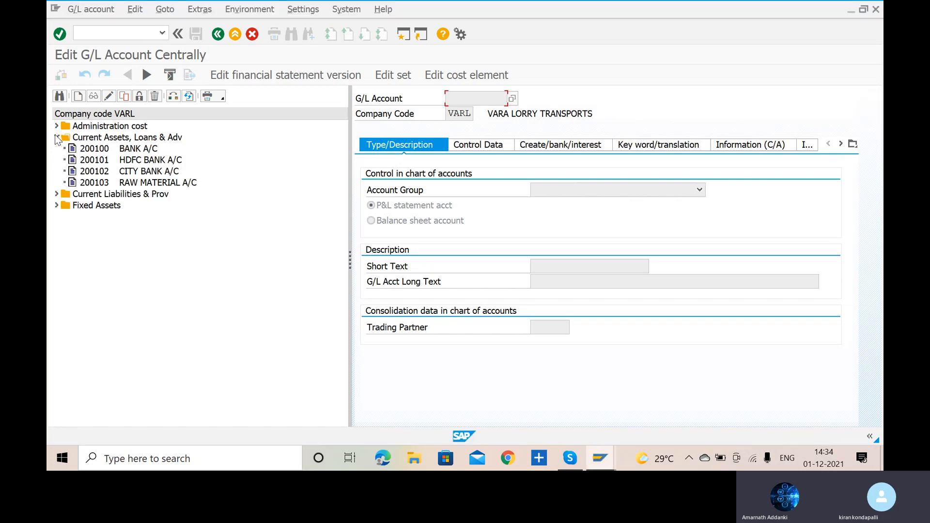
pyautogui.click(56, 137)
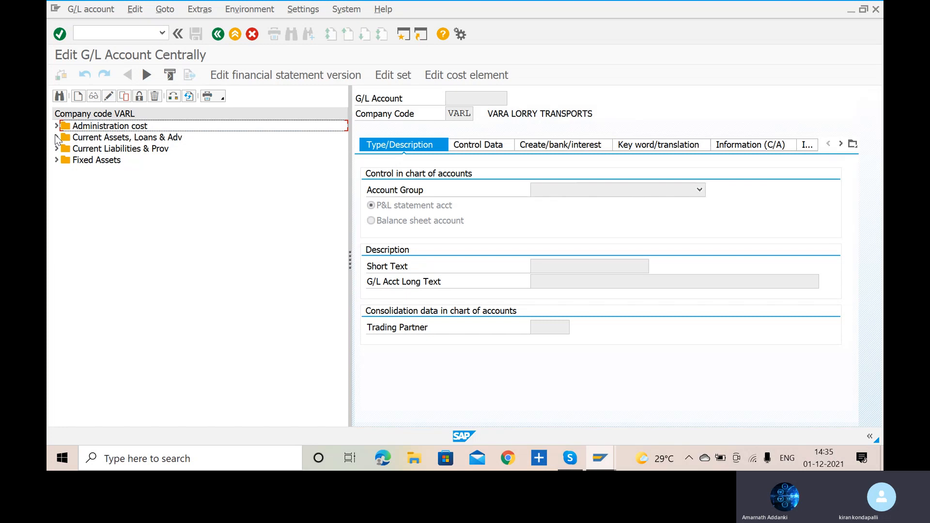
# - Check the list of open SAP sessions, dismiss it and close the SAP Easy Access window
pyautogui.click(119, 36)
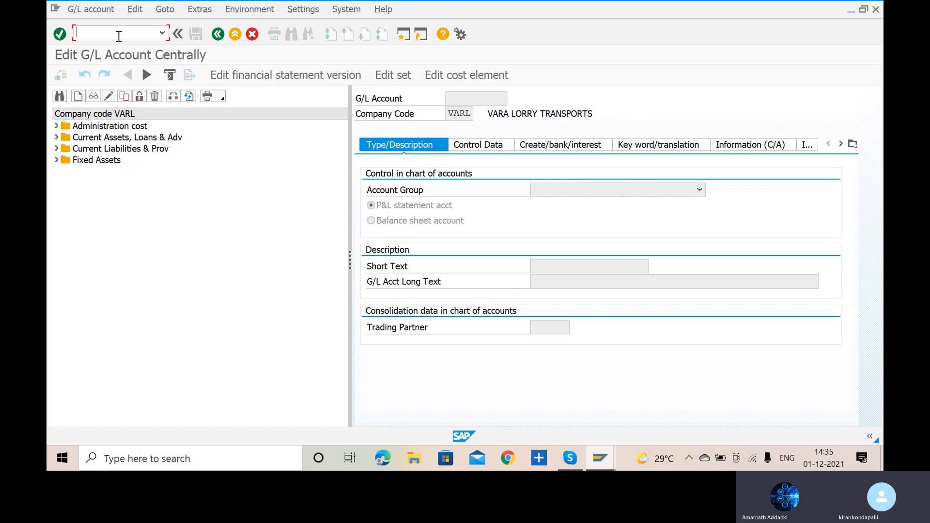
pyautogui.write('/O')
pyautogui.press('Return')
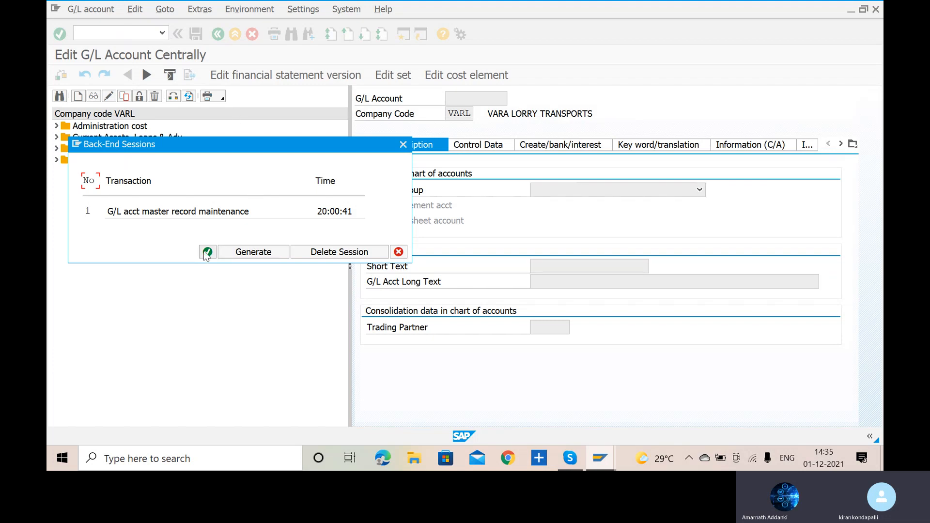
pyautogui.click(399, 252)
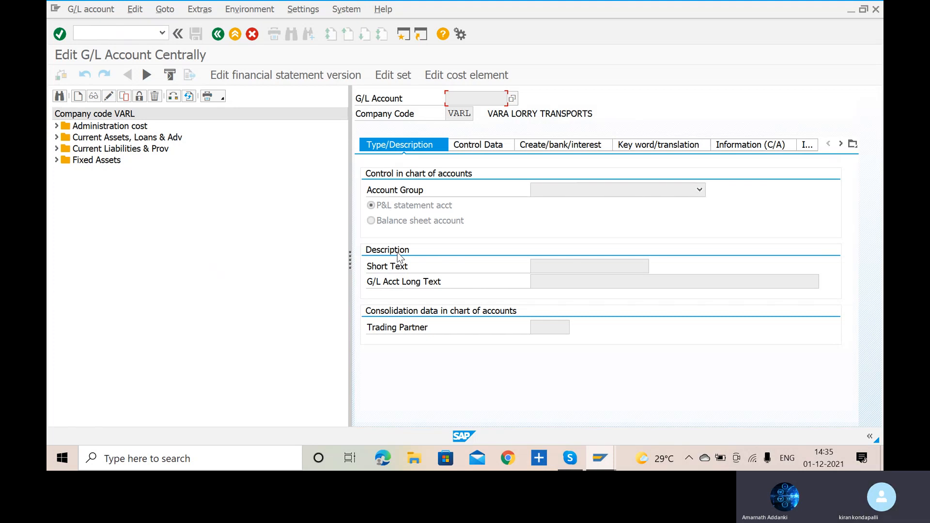
pyautogui.press('F3')
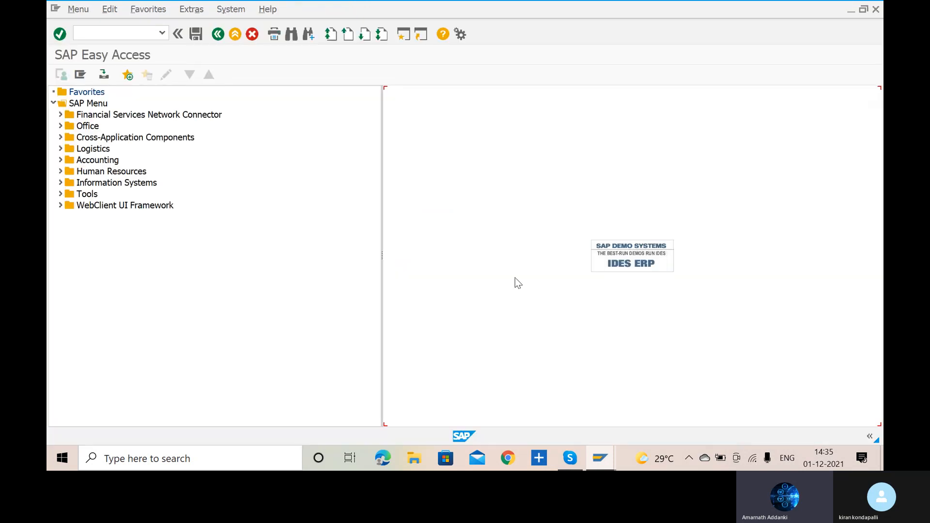
pyautogui.click(876, 10)
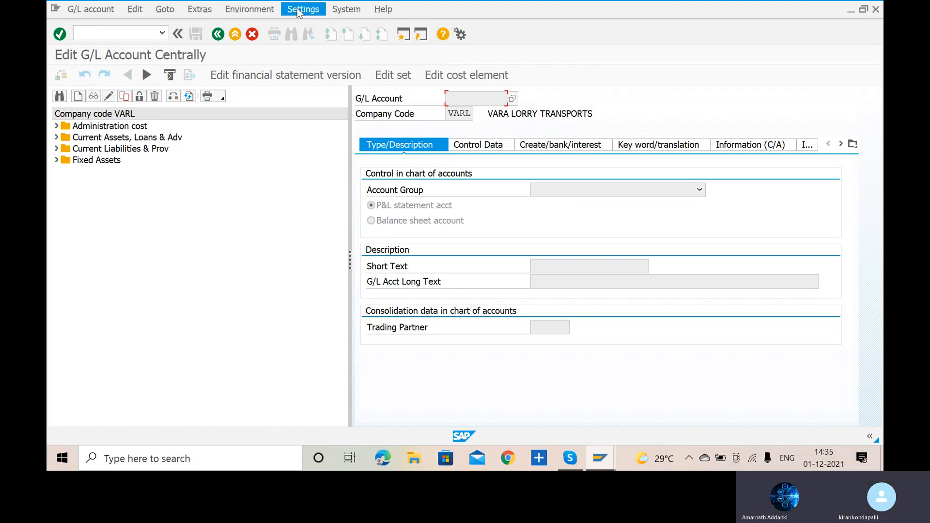
# - Open an additional SAP window and run transaction OBD4 to view the G/L account groups
pyautogui.click(406, 36)
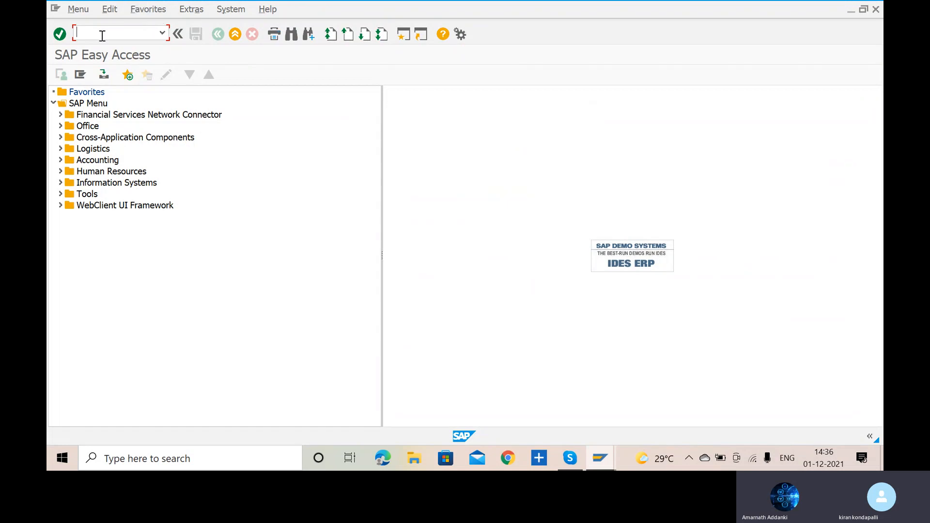
pyautogui.write('OBD4')
pyautogui.press('Return')
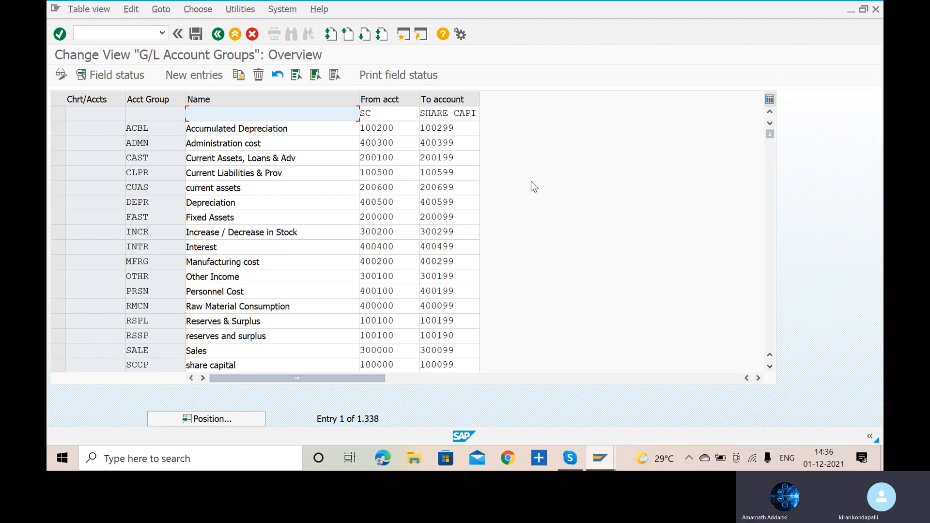
# - Switch back to the G/L account maintenance window and expand Current Assets, Loans & Adv to check its existing accounts
pyautogui.hotkey('alt', 'Tab')
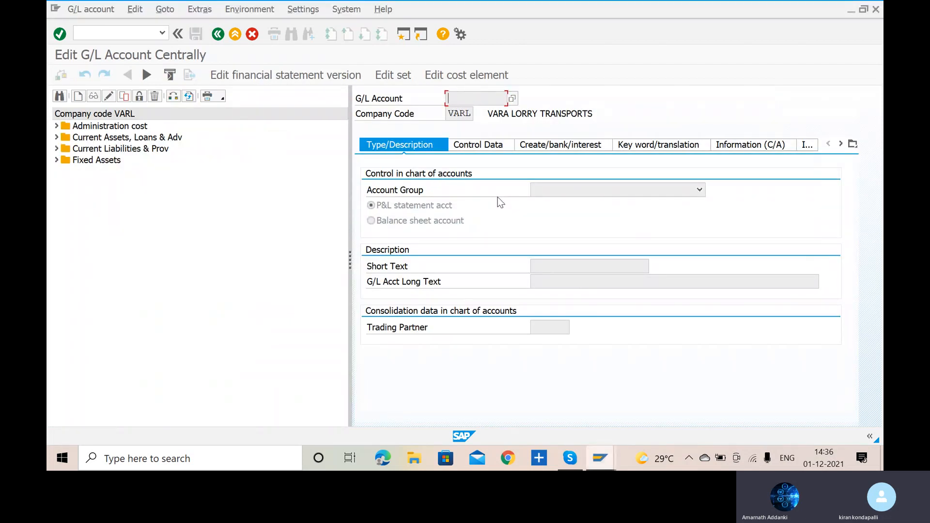
pyautogui.click(57, 138)
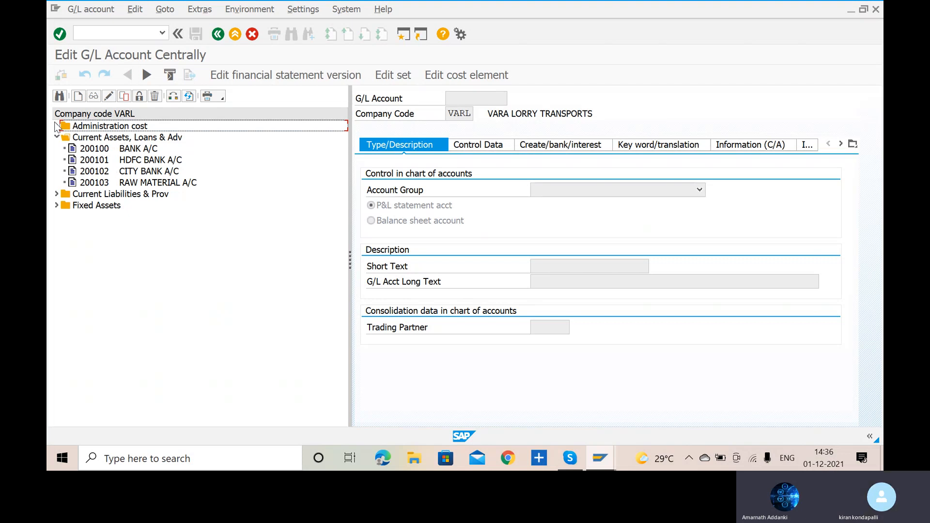
pyautogui.click(57, 137)
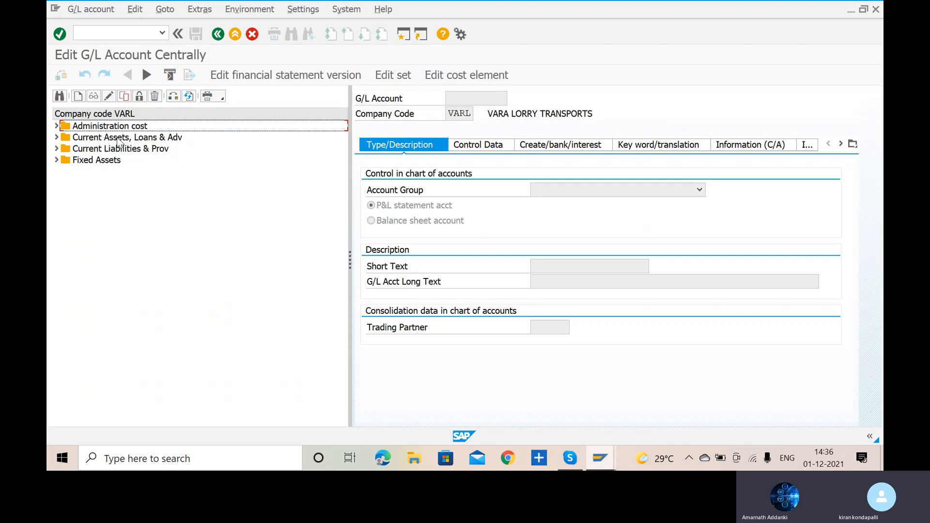
pyautogui.click(57, 138)
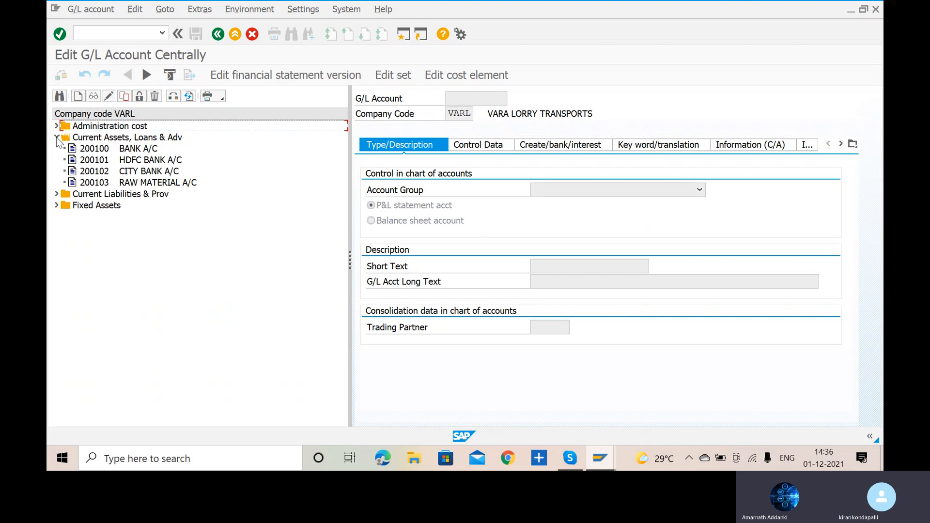
# - Start creating G/L account 200104 in company code VARL
pyautogui.click(77, 97)
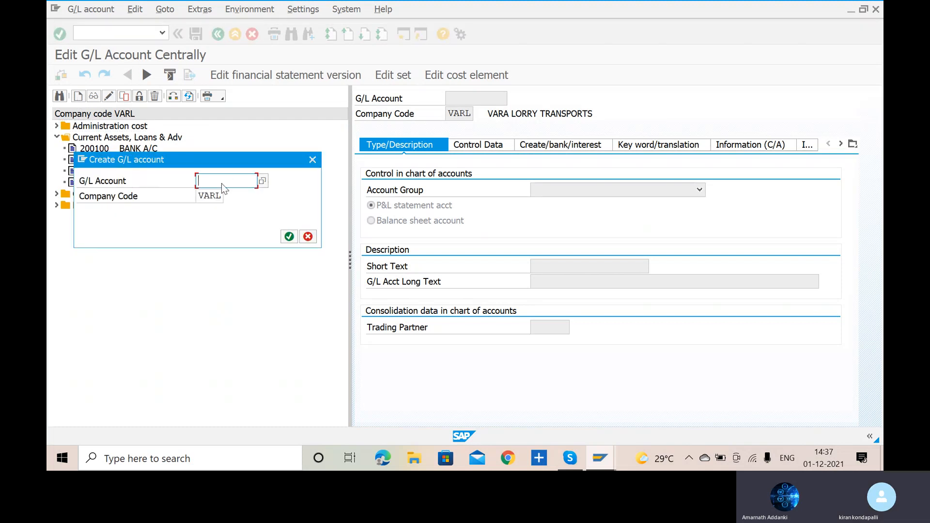
pyautogui.write('200')
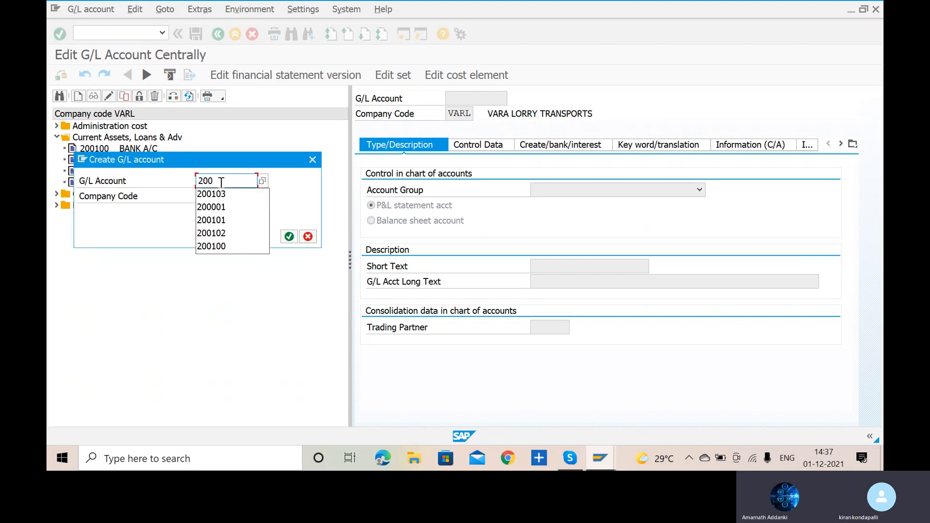
pyautogui.write('104')
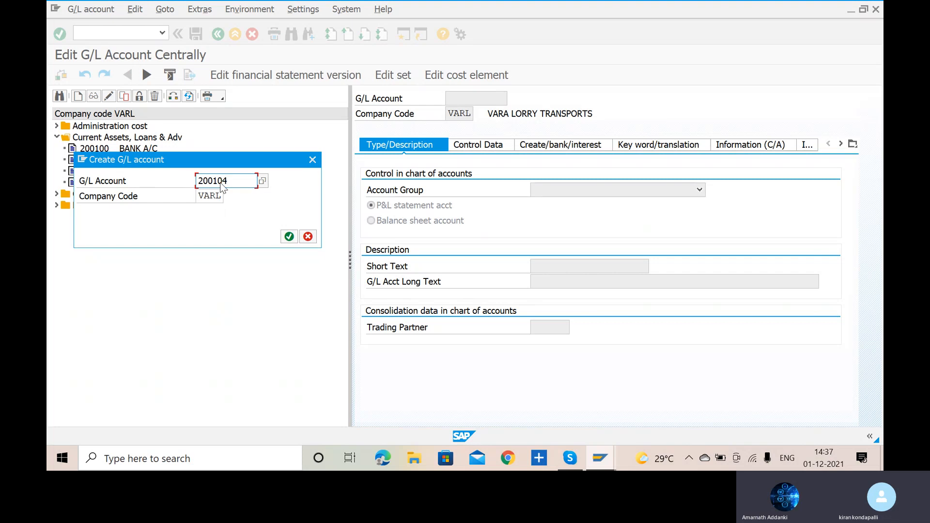
pyautogui.press('Return')
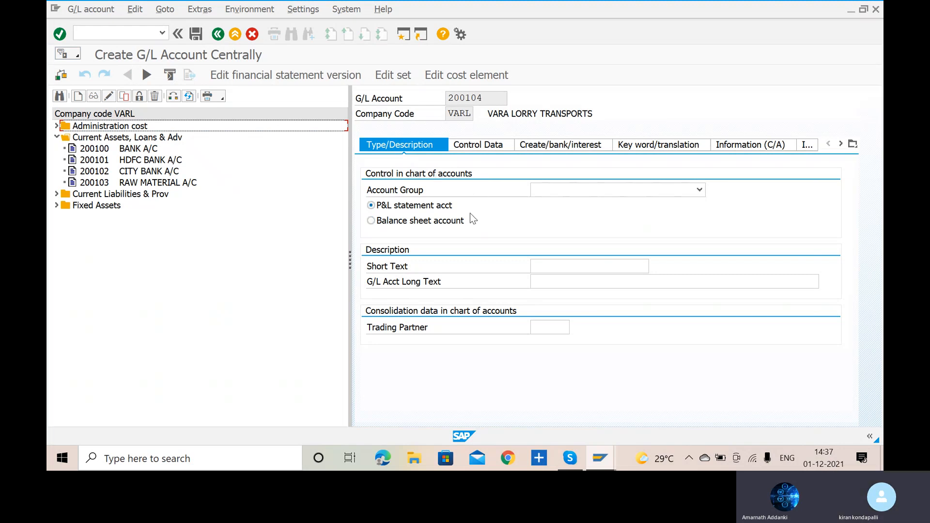
# - Assign the new account to account group Current Assets, Loans & Adv and make it a balance sheet account
pyautogui.click(609, 191)
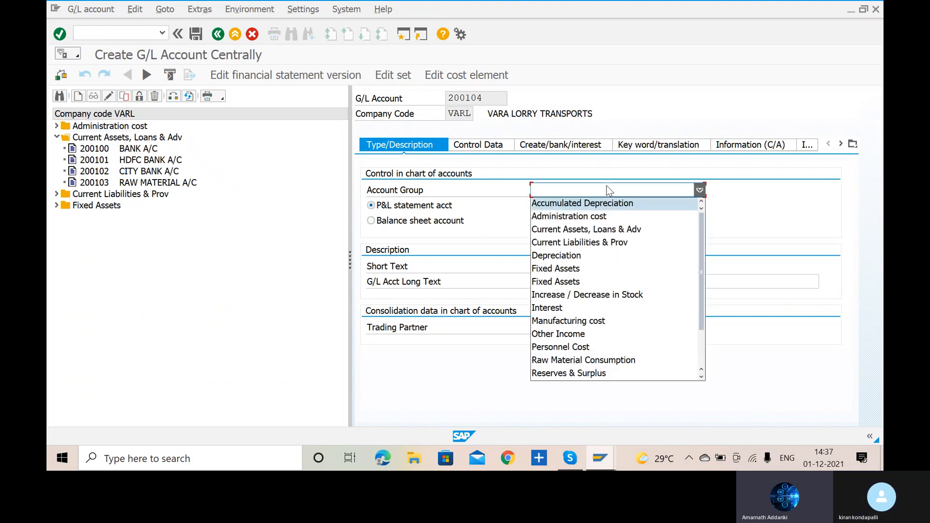
pyautogui.click(605, 228)
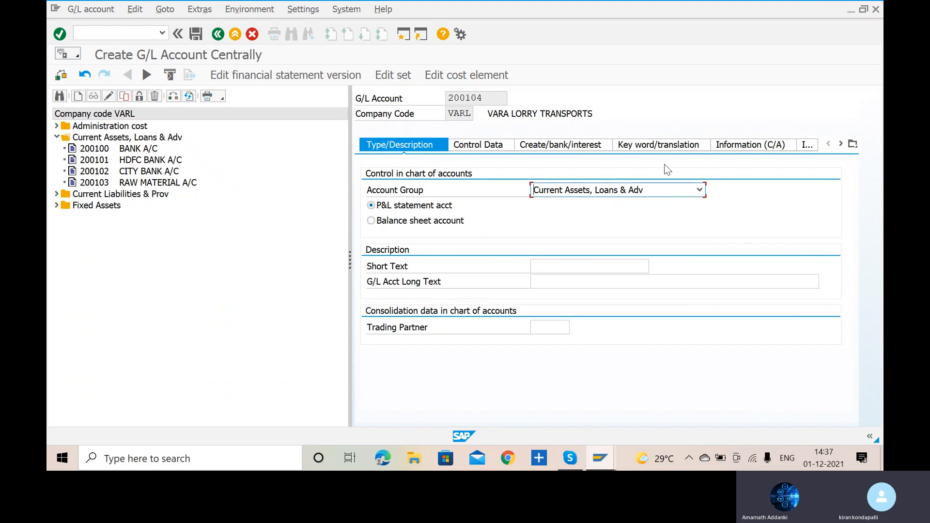
pyautogui.click(372, 222)
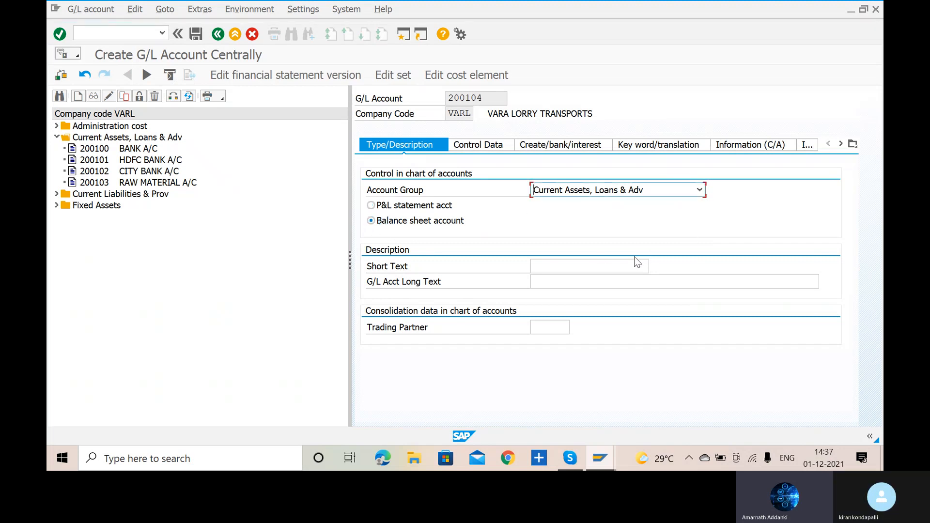
# - Enter DOMSTC CUST RECN A/C as the short text of G/L account 200104
pyautogui.click(594, 270)
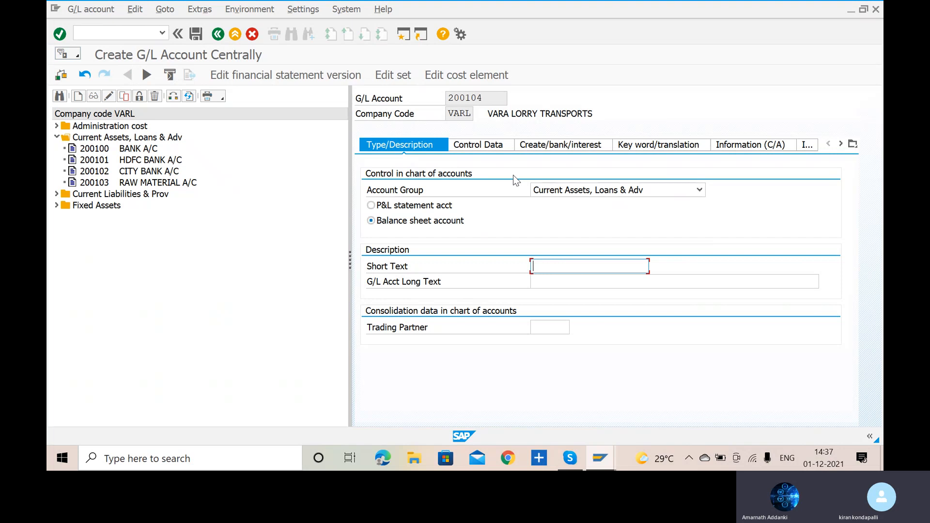
pyautogui.write('DOMESTIC RECON')
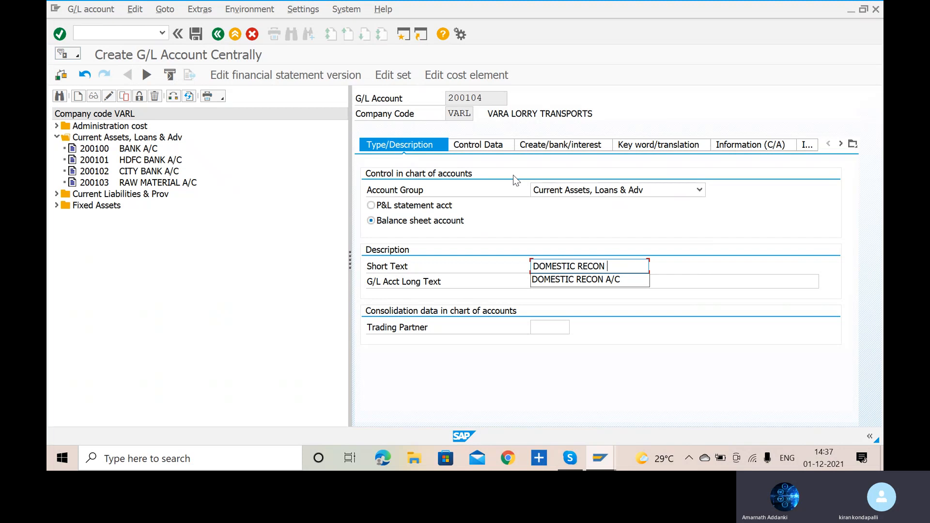
pyautogui.press('Down')
pyautogui.press('Return')
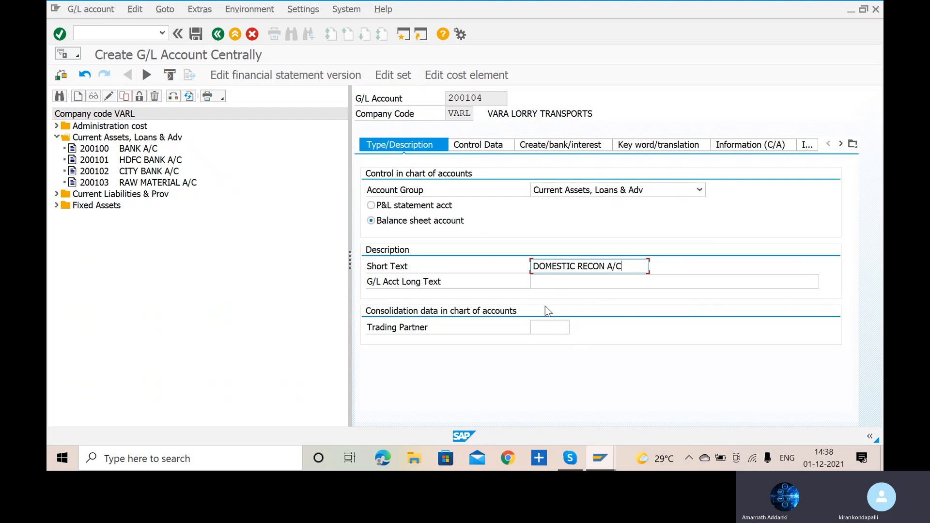
pyautogui.press('Left')
pyautogui.press('Left')
pyautogui.press('Left')
pyautogui.press('Left')
pyautogui.press('BackSpace')
pyautogui.press('BackSpace')
pyautogui.press('BackSpace')
pyautogui.press('BackSpace')
pyautogui.press('BackSpace')
pyautogui.write('CUST RECN A')
pyautogui.press('BackSpace')
pyautogui.press('BackSpace')
pyautogui.press('BackSpace')
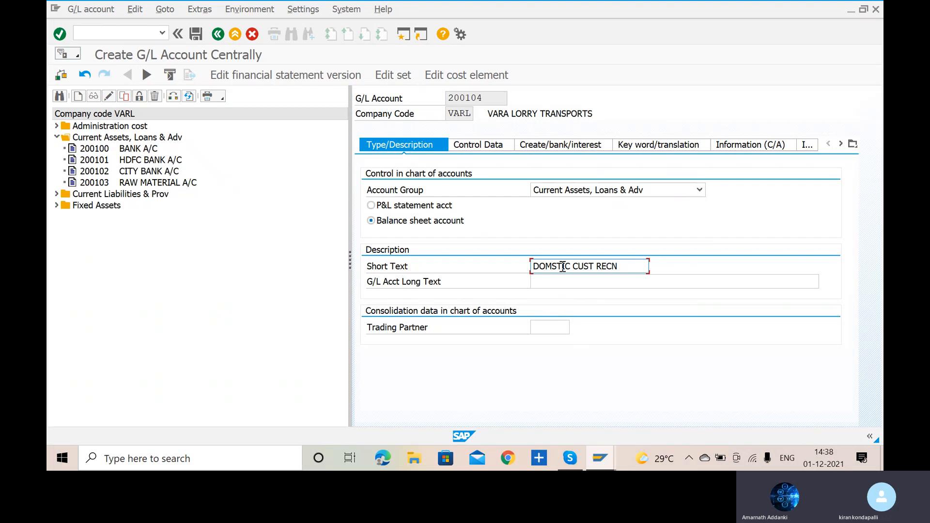
pyautogui.click(563, 267)
pyautogui.press('BackSpace')
pyautogui.click(627, 264)
pyautogui.write('A/C')
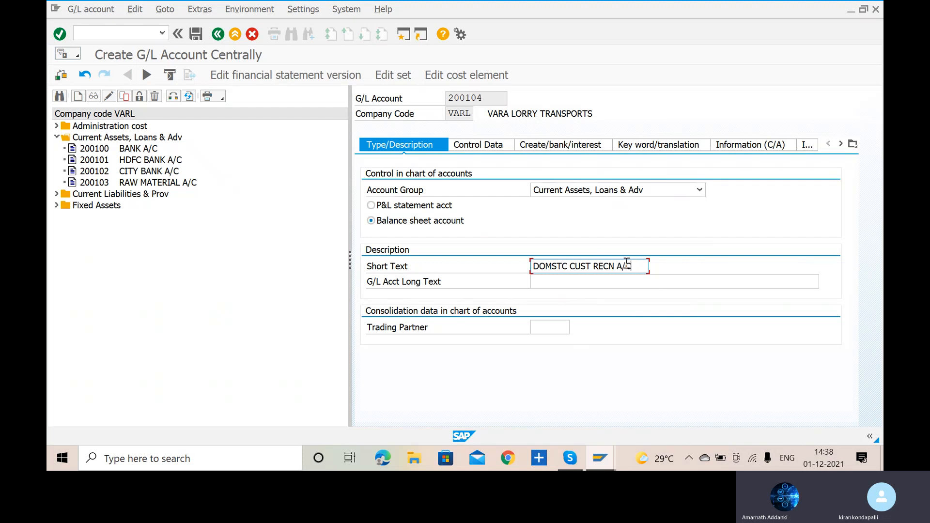
# - Enter DOMESTIC CUSTOMER RECON ACCOUNT as the G/L account long text
pyautogui.click(642, 284)
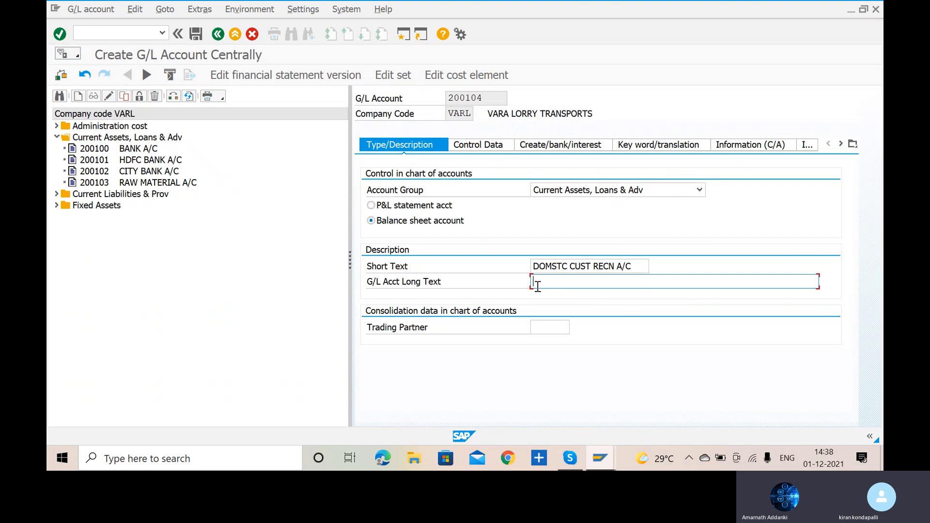
pyautogui.write('DO')
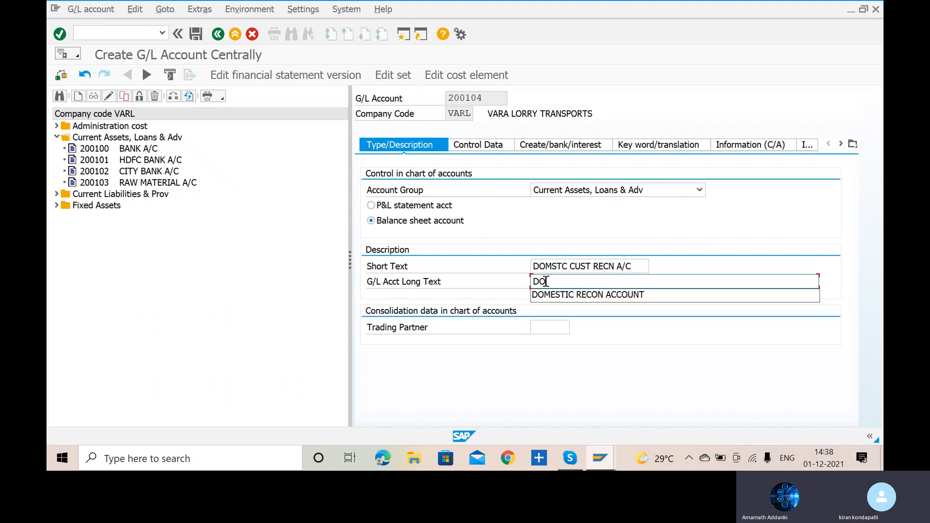
pyautogui.press('Down')
pyautogui.press('Return')
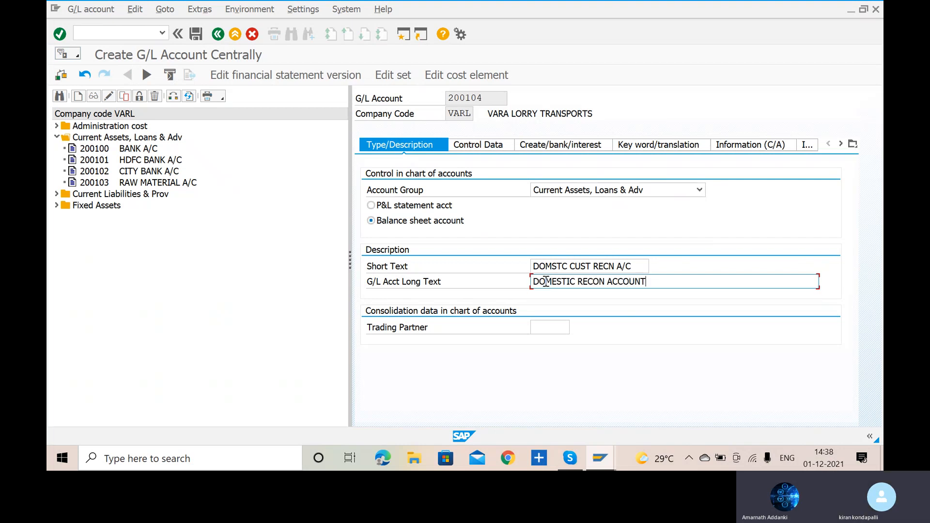
pyautogui.press('BackSpace')
pyautogui.press('BackSpace')
pyautogui.press('BackSpace')
pyautogui.press('BackSpace')
pyautogui.press('BackSpace')
pyautogui.press('BackSpace')
pyautogui.press('BackSpace')
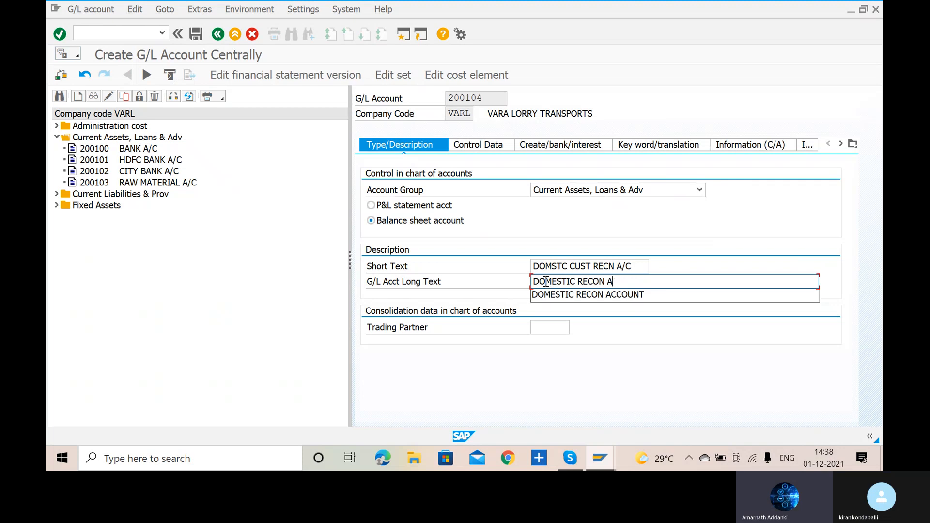
pyautogui.press('BackSpace')
pyautogui.press('BackSpace')
pyautogui.press('BackSpace')
pyautogui.press('BackSpace')
pyautogui.press('BackSpace')
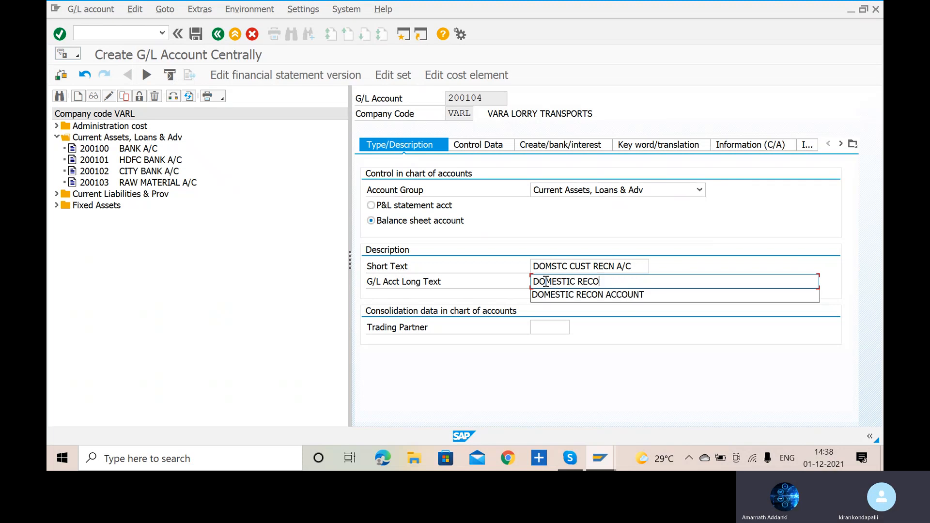
pyautogui.press('BackSpace')
pyautogui.write('CUST')
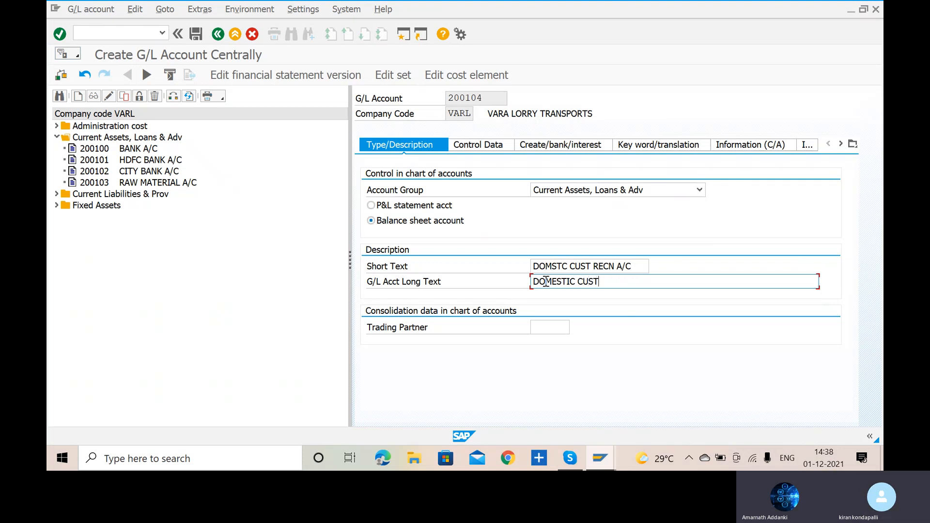
pyautogui.write('OMER RECON ACCO')
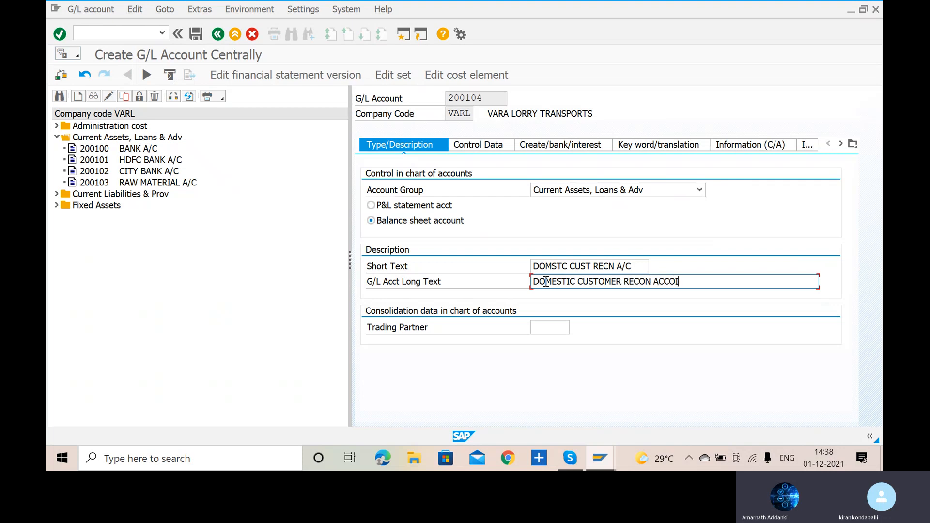
pyautogui.write('UNT')
# - In the account's control data, make it a reconciliation account for account type Customers
pyautogui.click(456, 144)
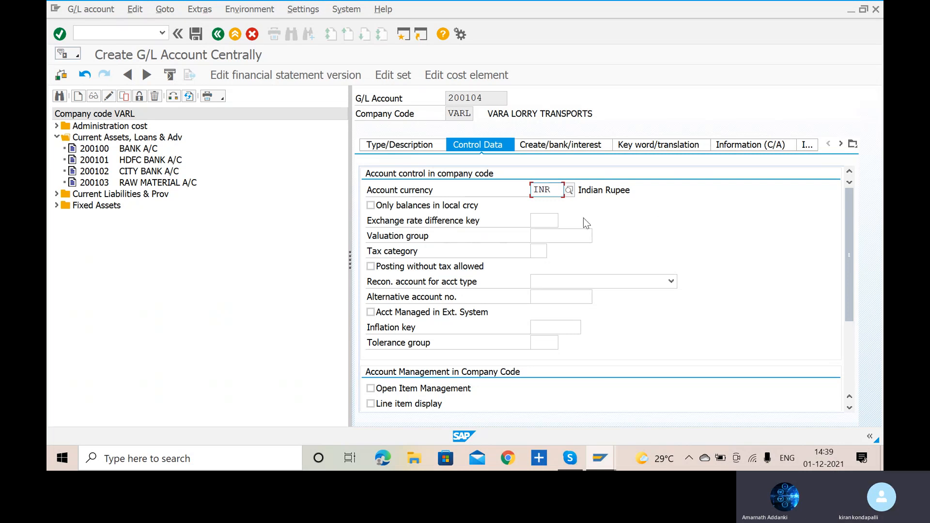
pyautogui.scroll(-1, 584, 219)
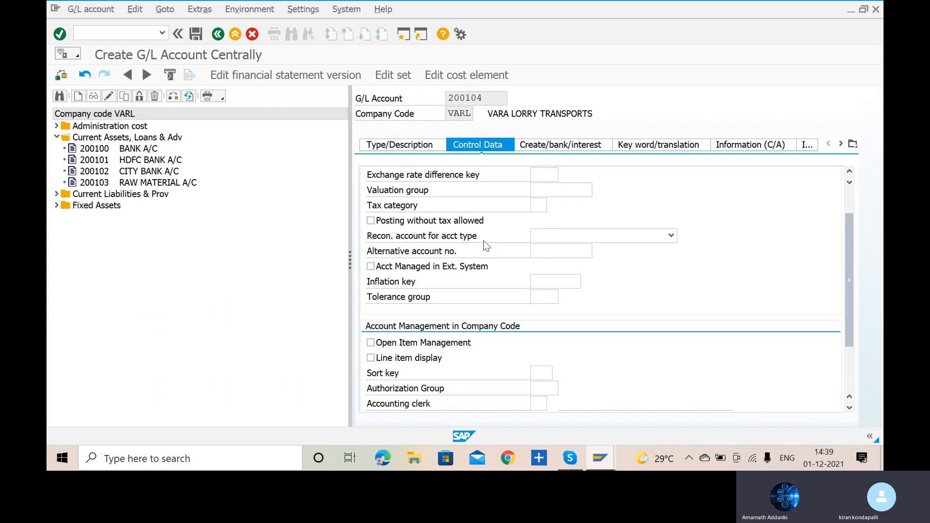
pyautogui.click(664, 245)
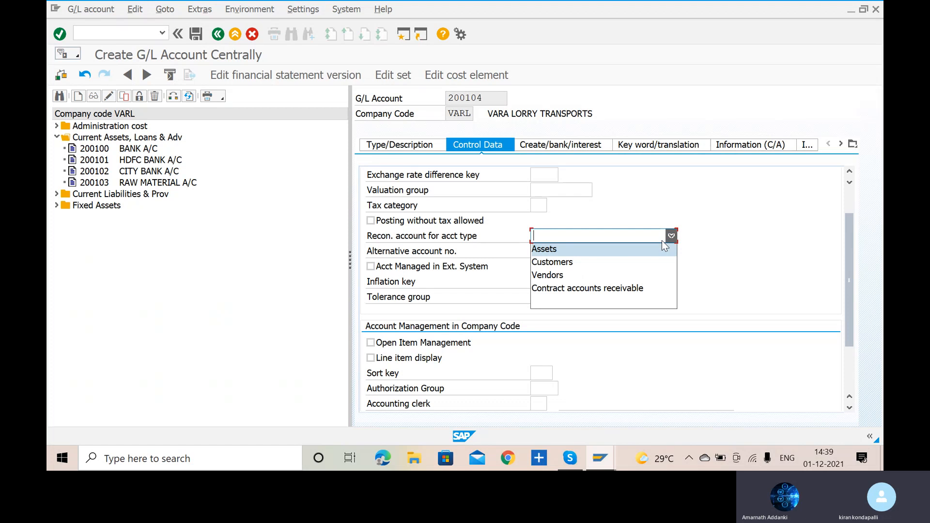
pyautogui.click(618, 265)
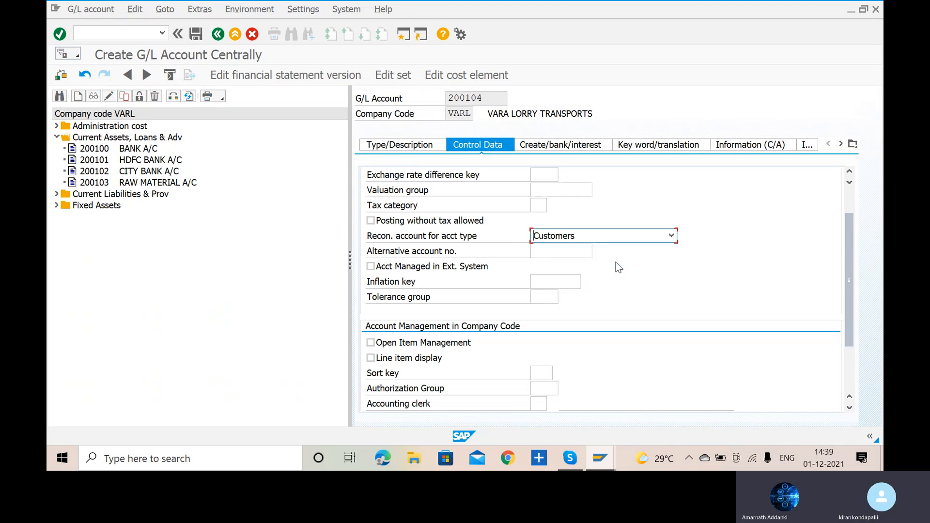
pyautogui.click(671, 236)
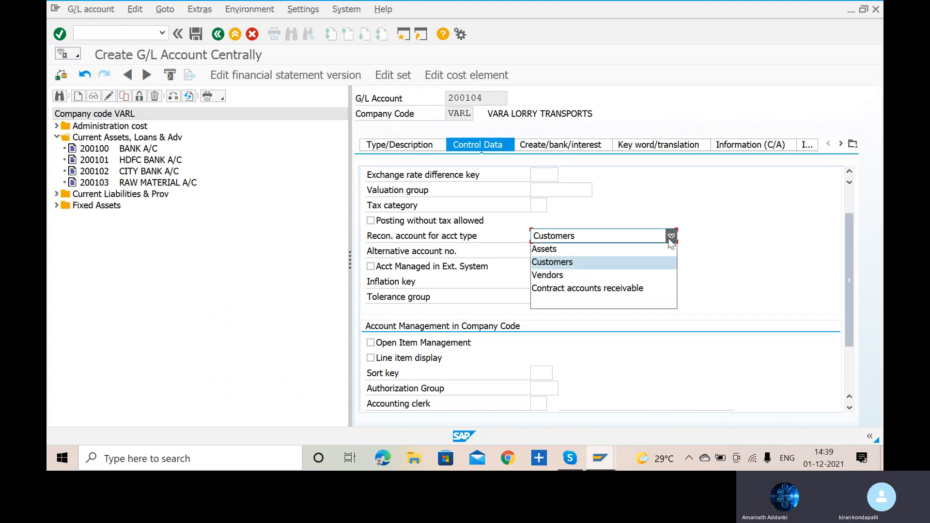
pyautogui.click(652, 263)
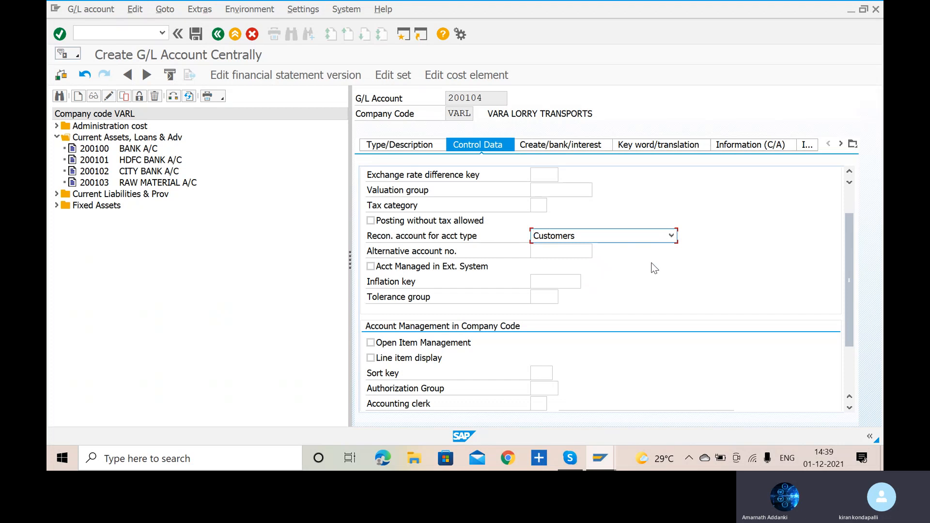
# - Enable line item display for the account and set its sort key to 001
pyautogui.click(371, 358)
pyautogui.click(542, 374)
pyautogui.write('001')
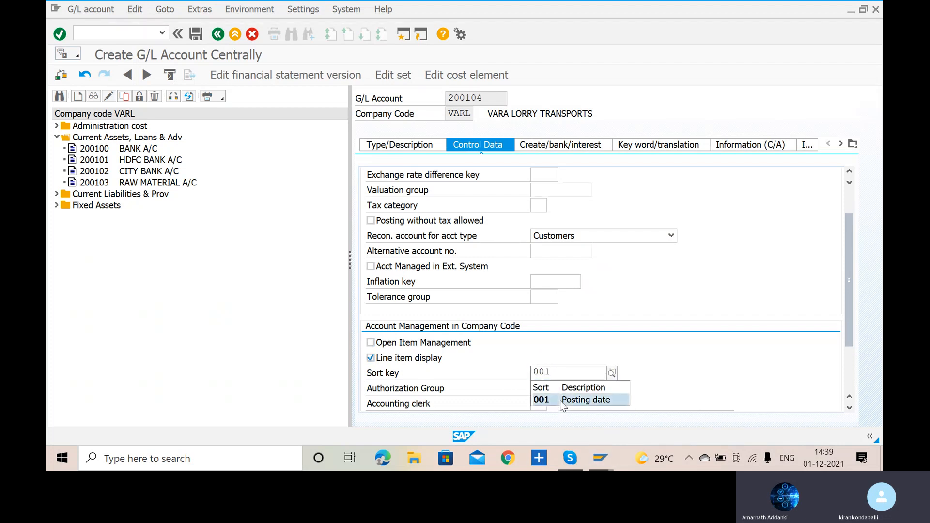
pyautogui.click(561, 399)
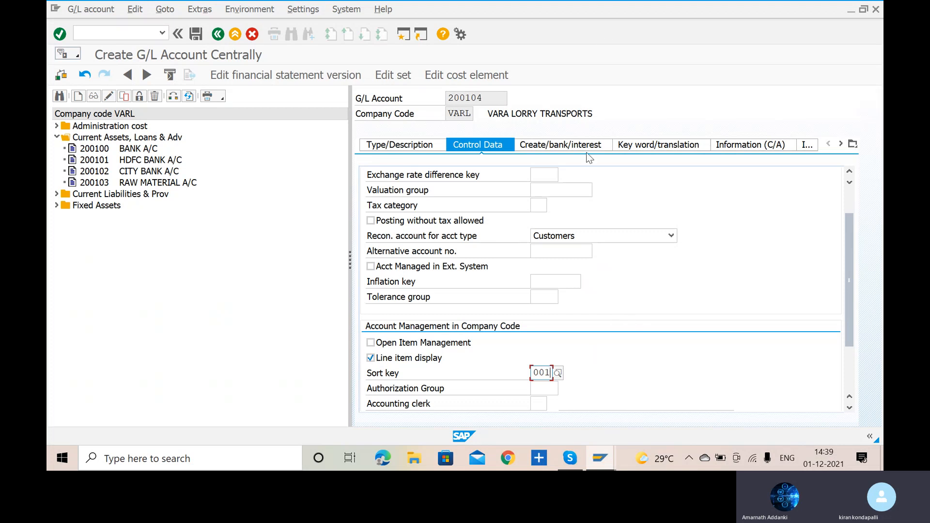
# - Assign field status group G067, Reconciliation accounts, to account 200104 and save the account
pyautogui.click(574, 149)
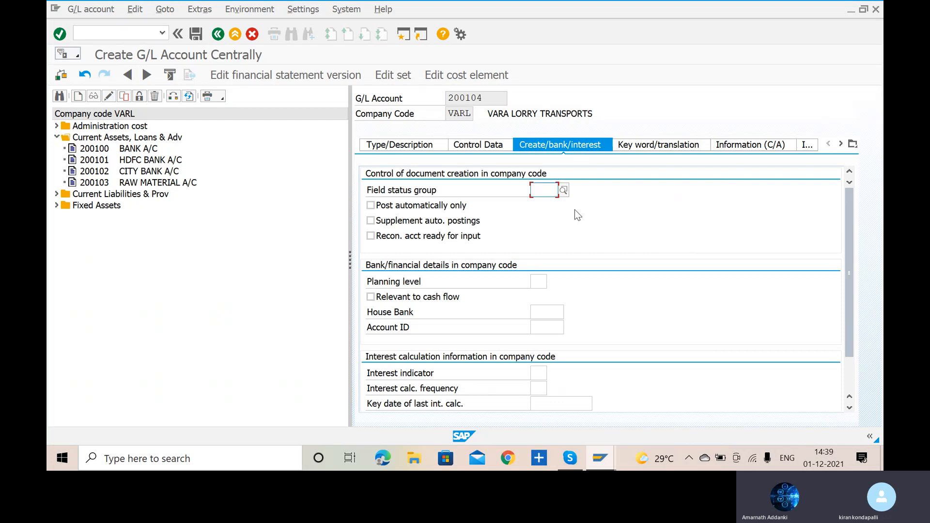
pyautogui.press('Tab')
pyautogui.press('Tab')
pyautogui.press('Tab')
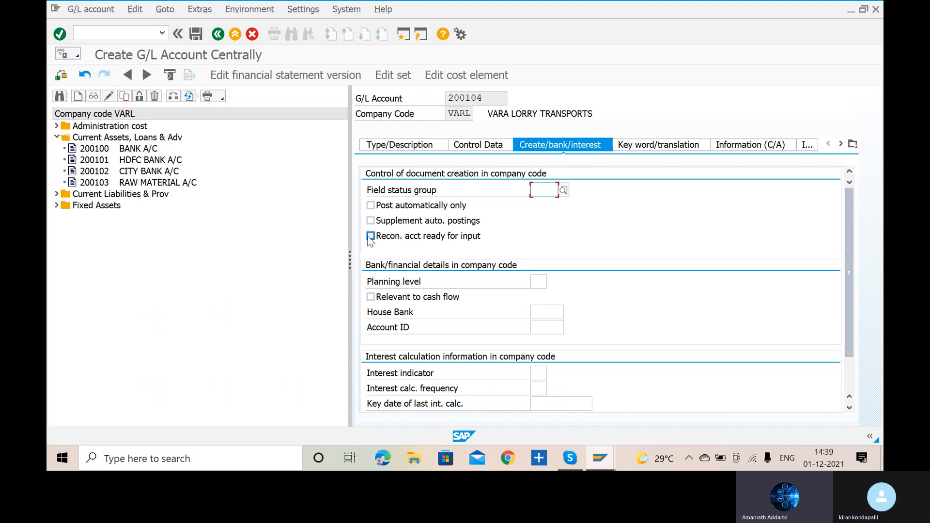
pyautogui.click(563, 189)
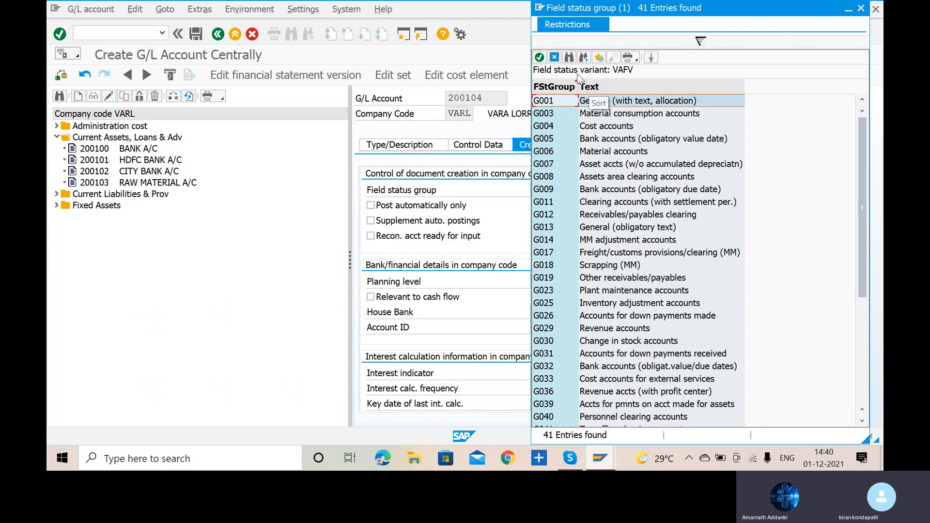
pyautogui.scroll(-5, 643, 260)
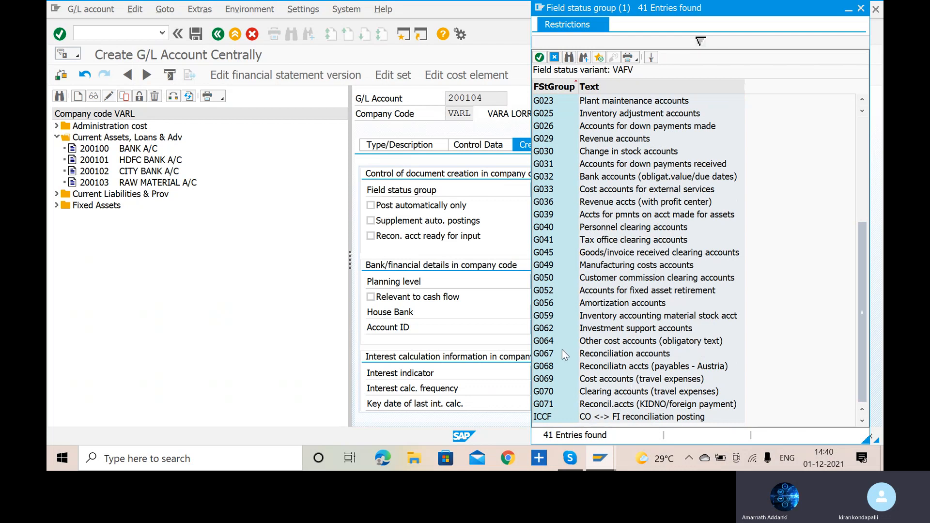
pyautogui.doubleClick(547, 359)
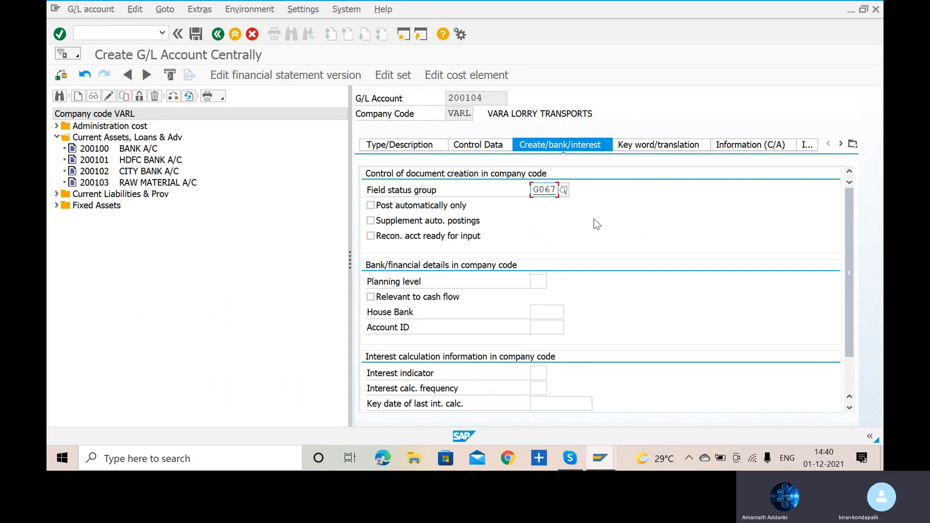
pyautogui.scroll(-1, 597, 224)
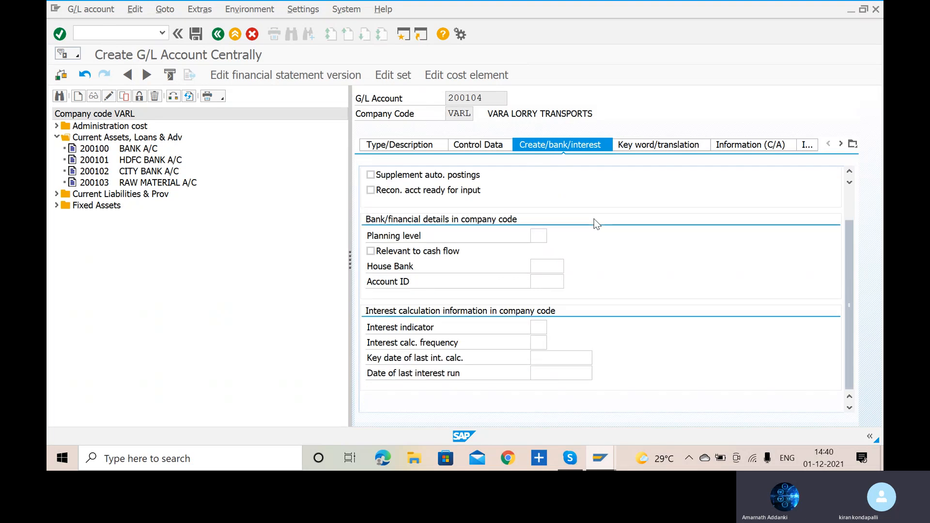
pyautogui.scroll(1, 597, 223)
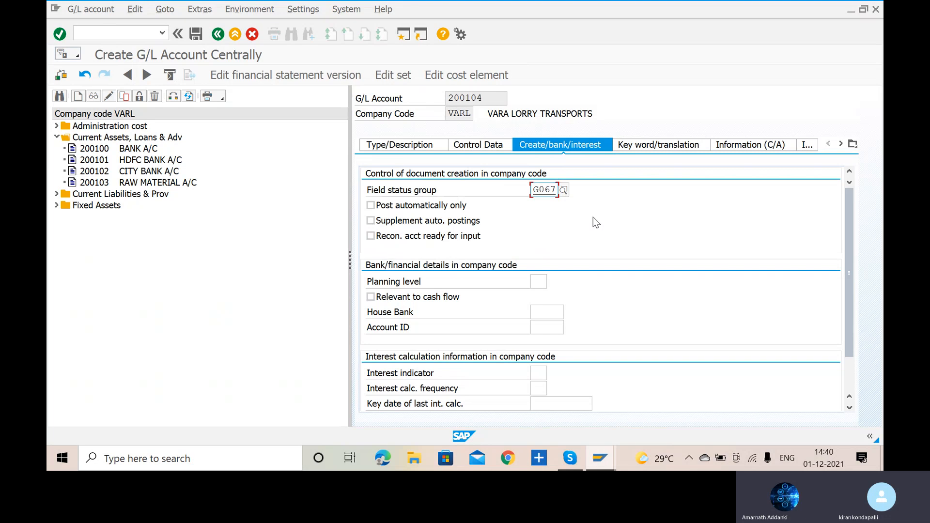
pyautogui.click(196, 35)
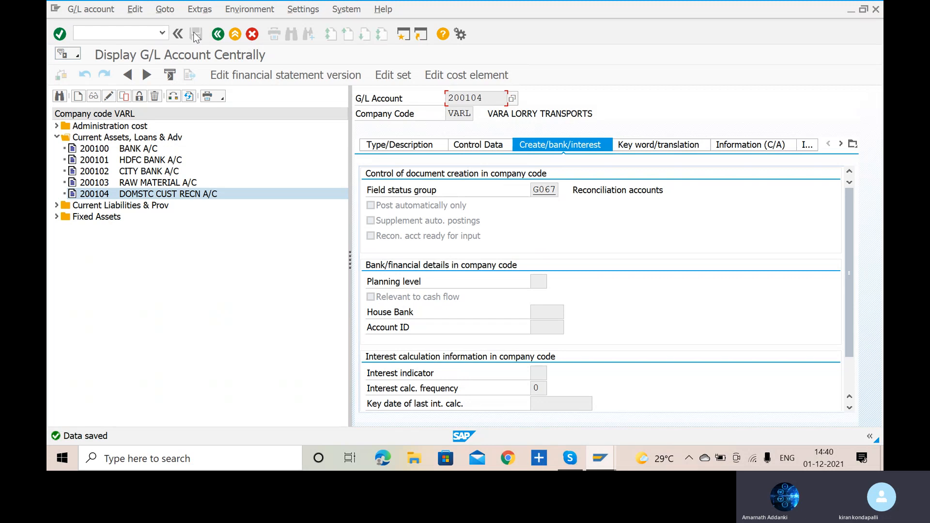
# - Expand Current Liabilities & Prov in the account tree to check its existing reconciliation accounts
pyautogui.click(232, 304)
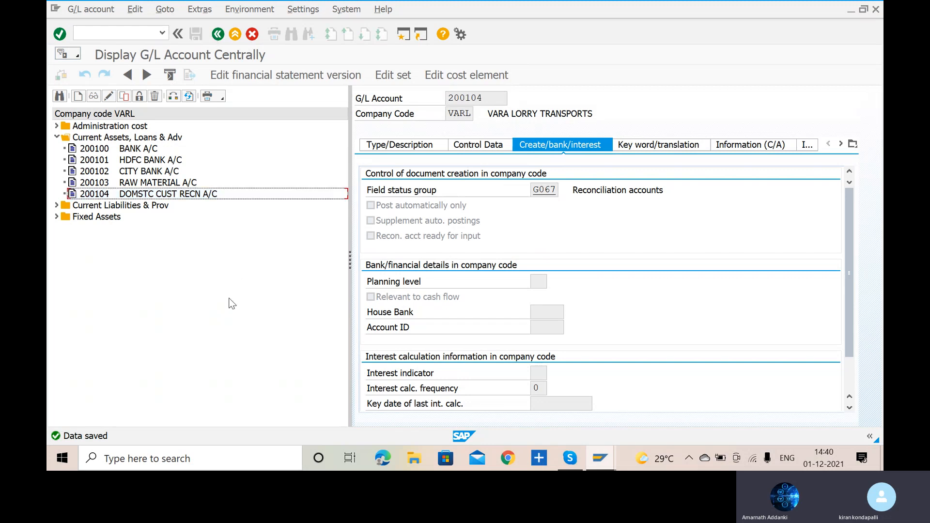
pyautogui.click(56, 206)
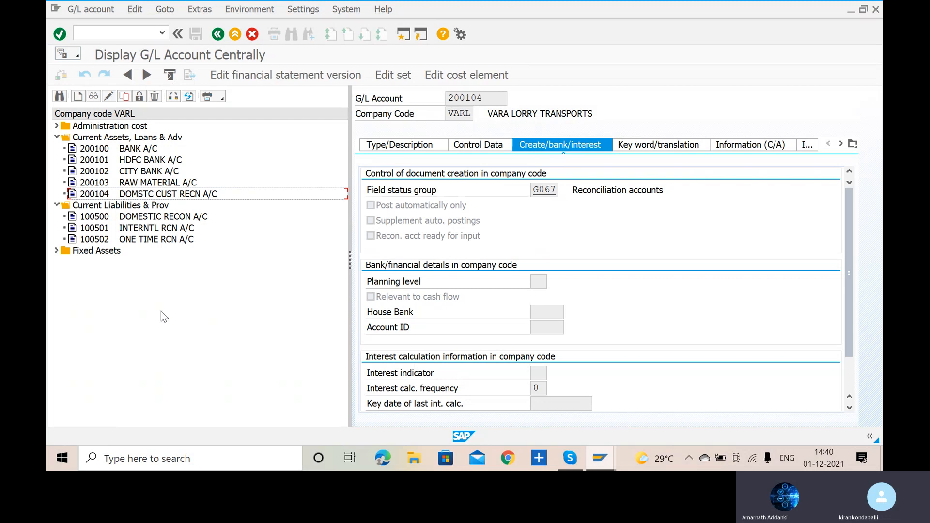
pyautogui.click(57, 205)
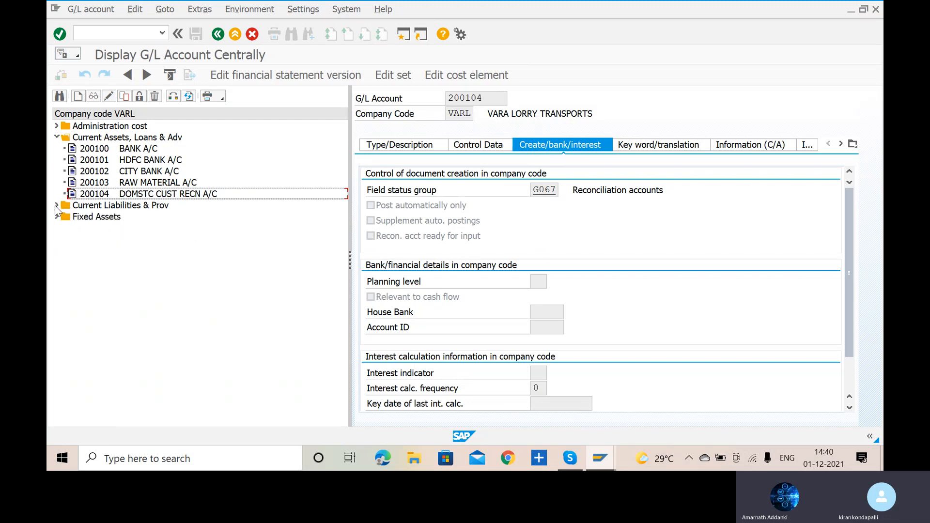
pyautogui.click(57, 205)
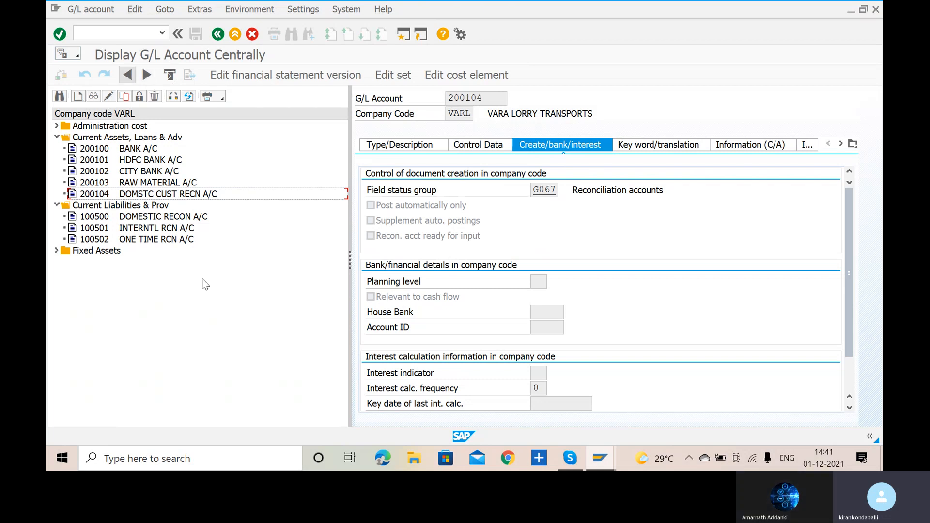
# - Start creating G/L account 200105 in company code VARL
pyautogui.click(78, 96)
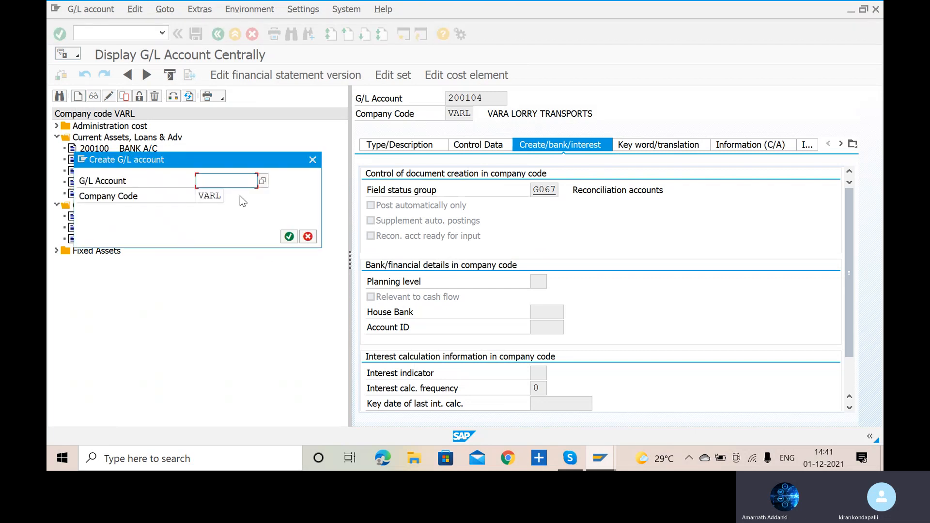
pyautogui.write('200105')
pyautogui.click(288, 238)
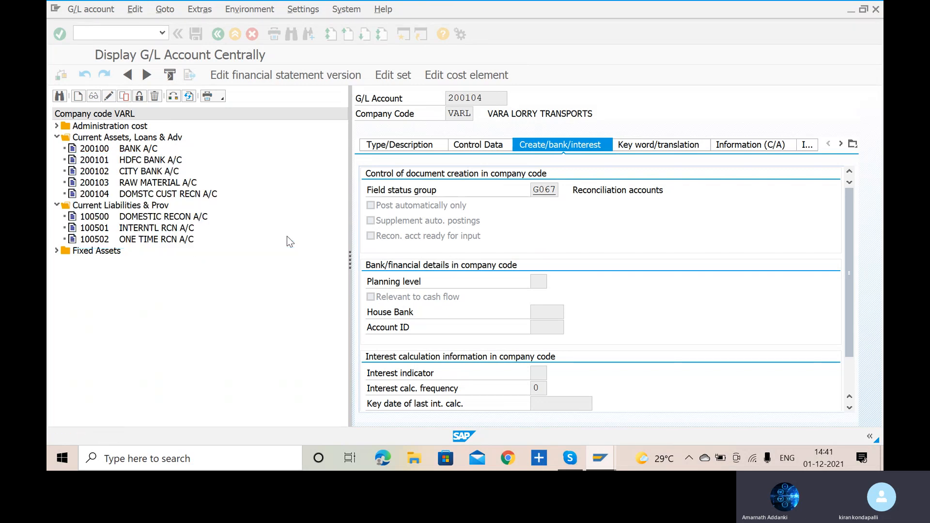
# - Assign account 200105 to the Current Assets, Loans & Adv account group and classify it as a balance sheet account
pyautogui.click(383, 145)
pyautogui.click(612, 191)
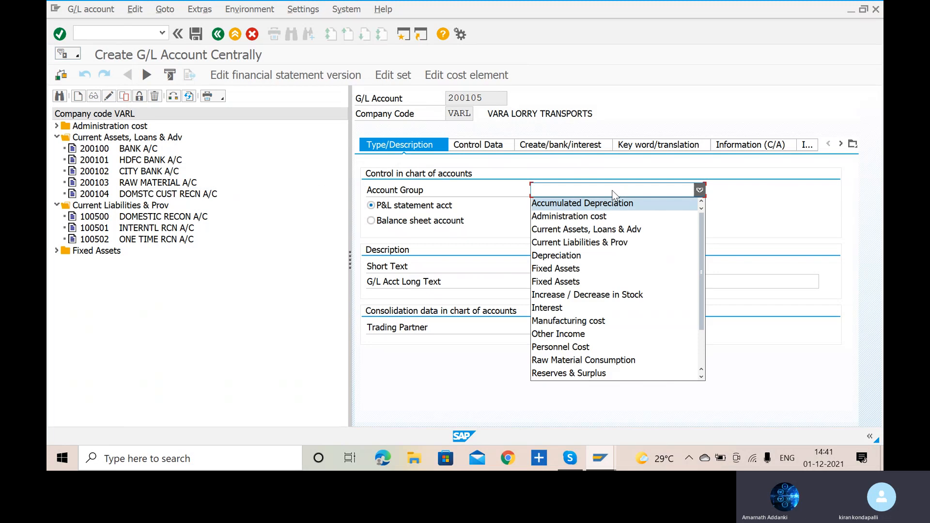
pyautogui.click(621, 231)
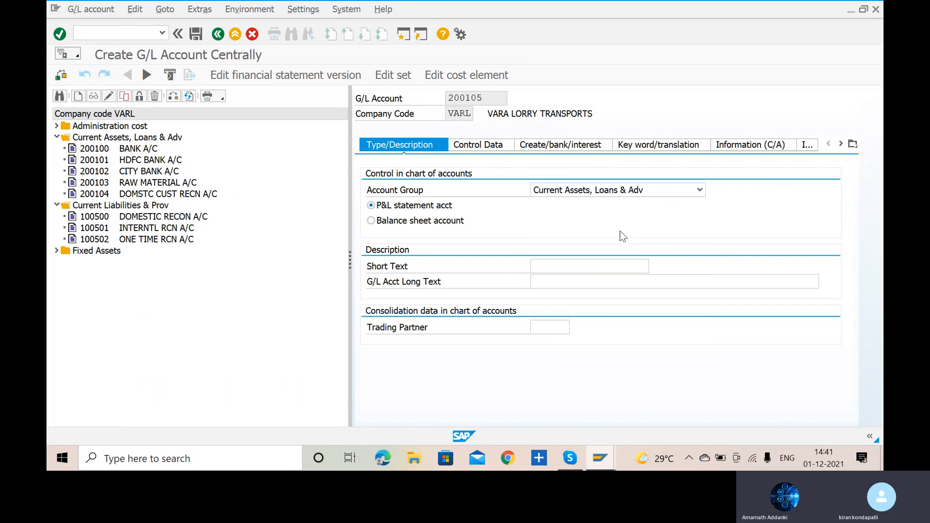
pyautogui.click(381, 225)
# - Enter INT CUST RECN A/C as the short text of account 200105
pyautogui.click(583, 264)
pyautogui.write('INT ')
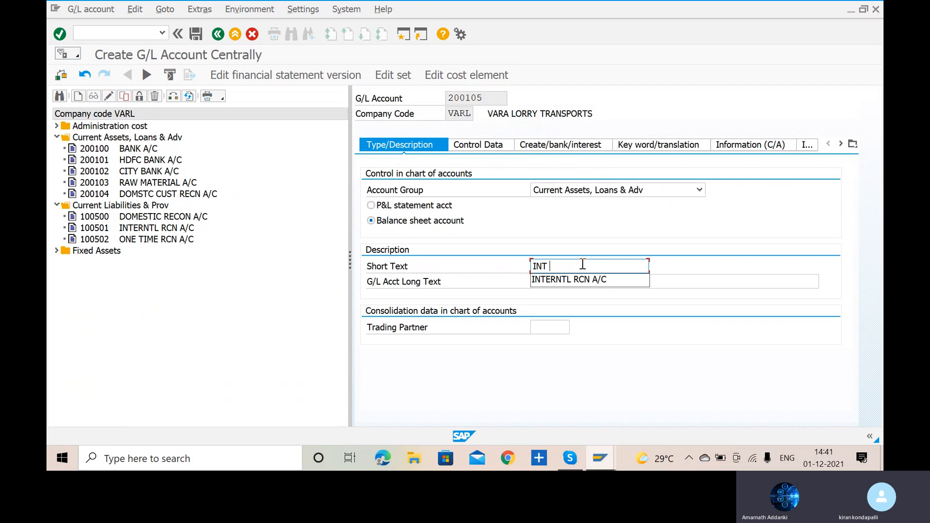
pyautogui.write('CUST RECN')
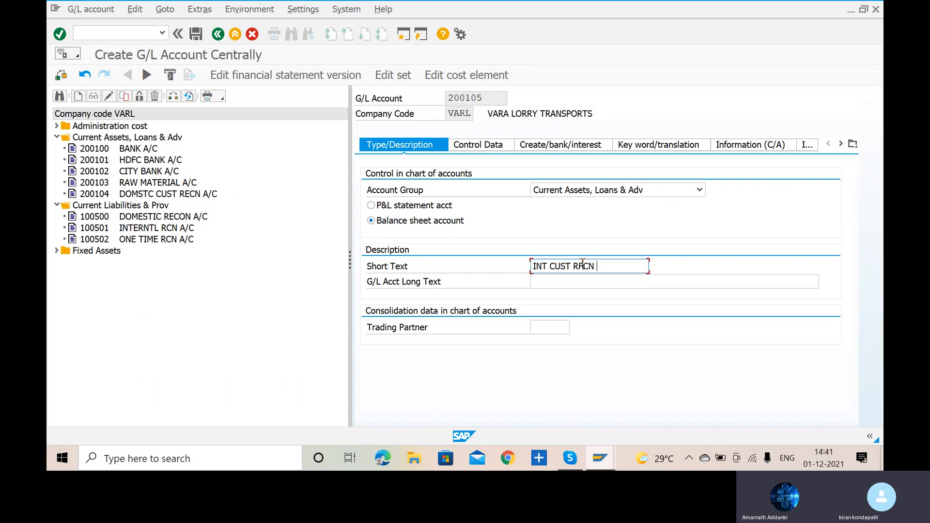
pyautogui.write(' A/C')
# - Enter INTERATIONAL CUSTOMER RECON ACCOUNT as the long text of account 200105
pyautogui.click(578, 278)
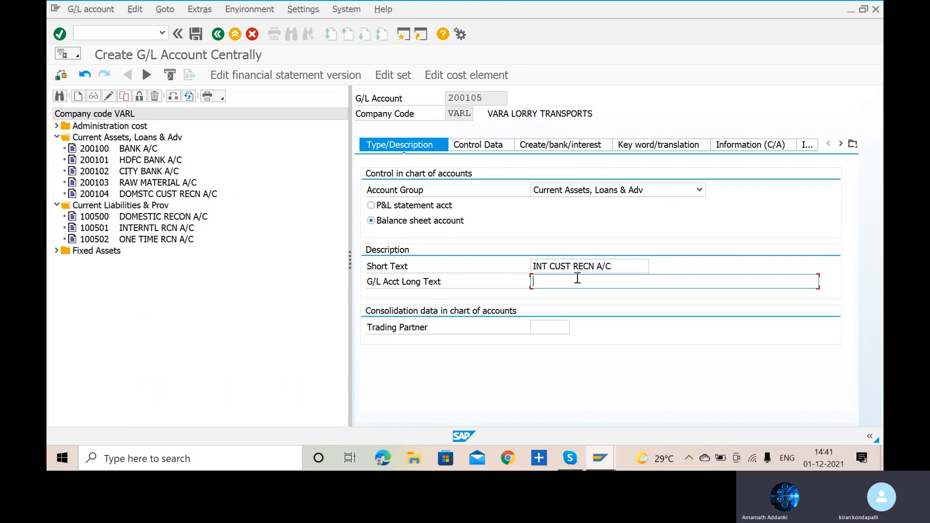
pyautogui.write('INTER')
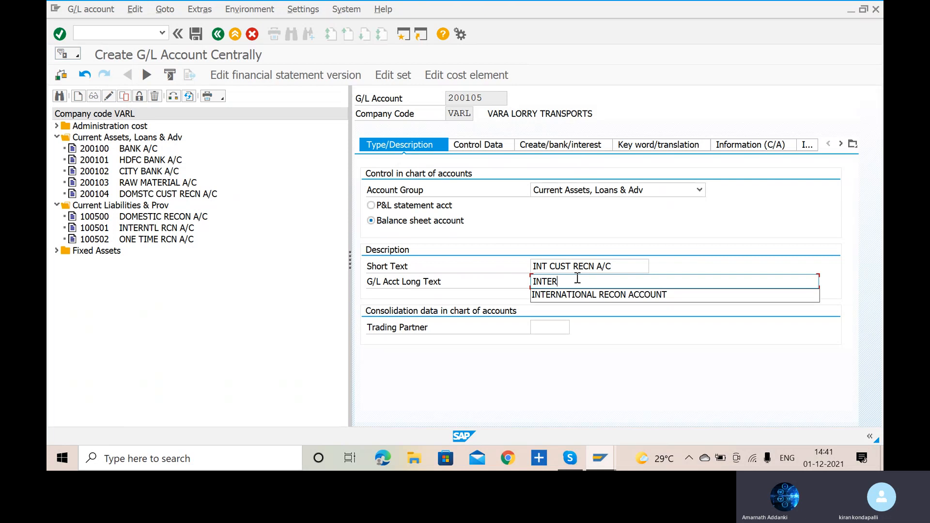
pyautogui.write('NATIONAL ')
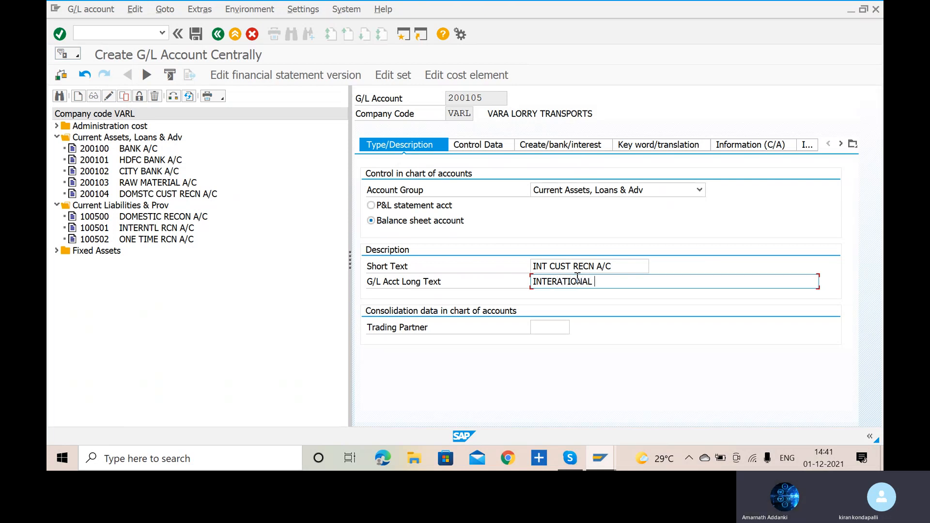
pyautogui.write('CUSTOMER RECON ACCOUNT')
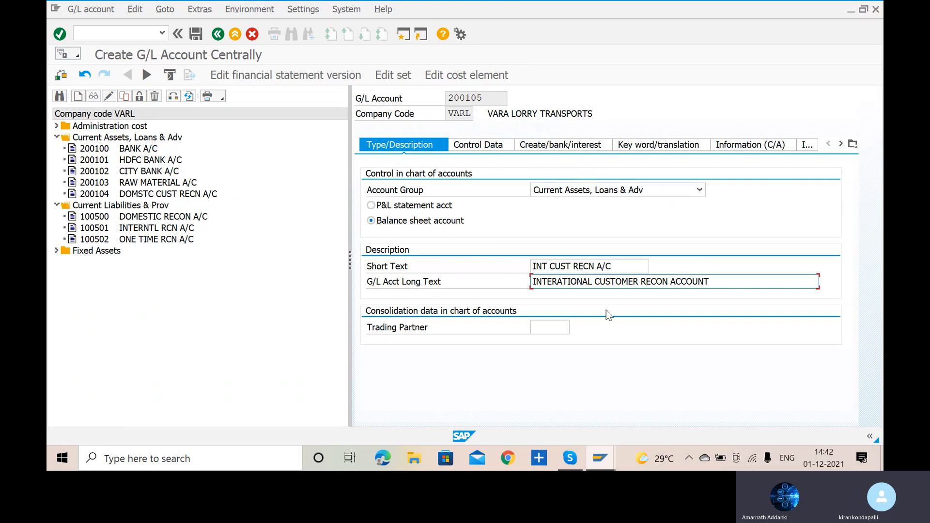
# - Enable line item display for account 200105 and make it a reconciliation account for Customers
pyautogui.click(491, 145)
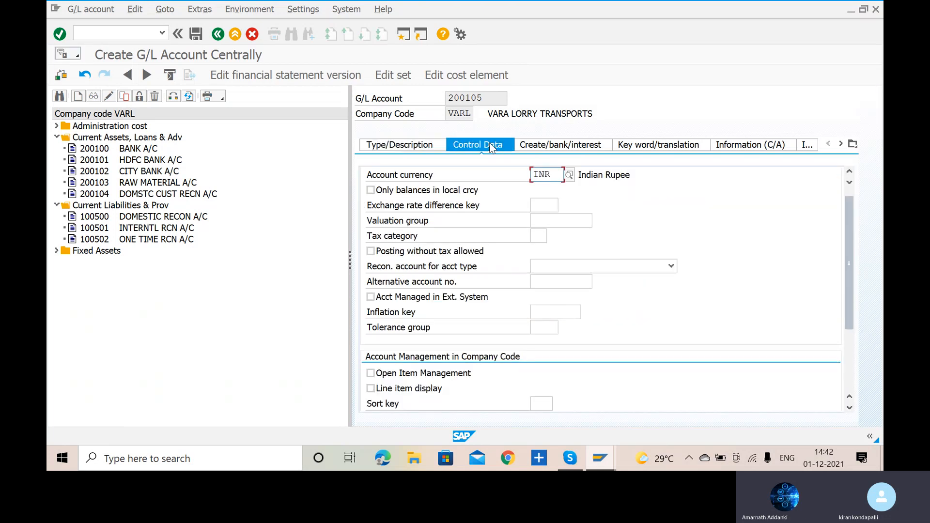
pyautogui.click(371, 389)
pyautogui.click(371, 389)
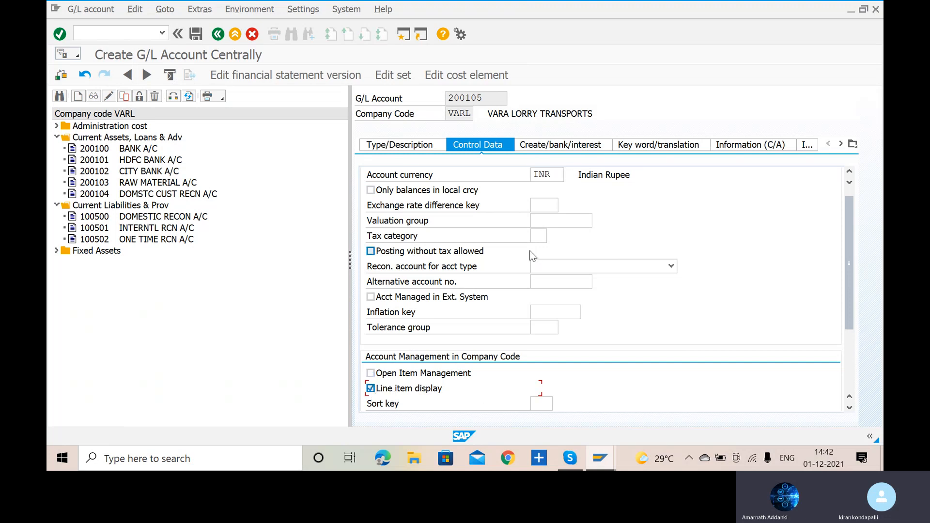
pyautogui.click(647, 270)
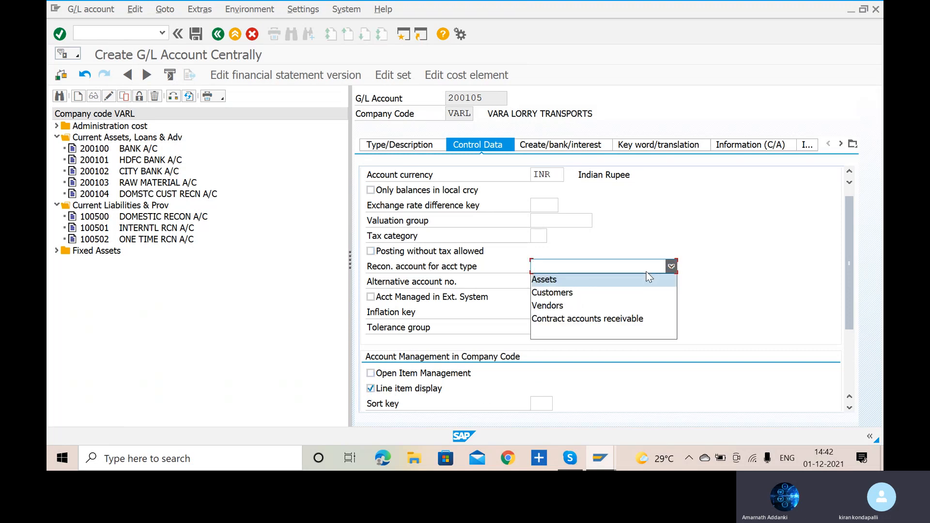
pyautogui.click(636, 294)
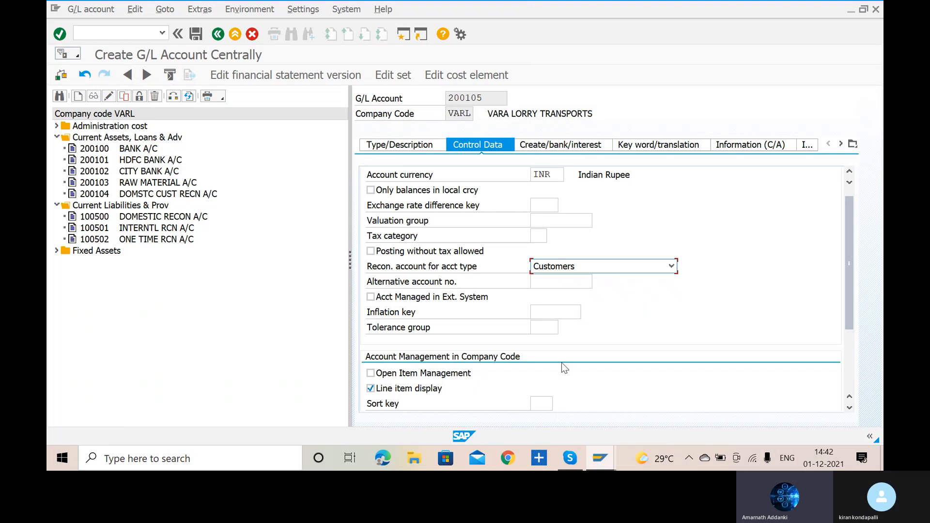
# - Set the sort key of account 200105 to 001, Posting date
pyautogui.scroll(-1, 547, 374)
pyautogui.click(547, 374)
pyautogui.write('001')
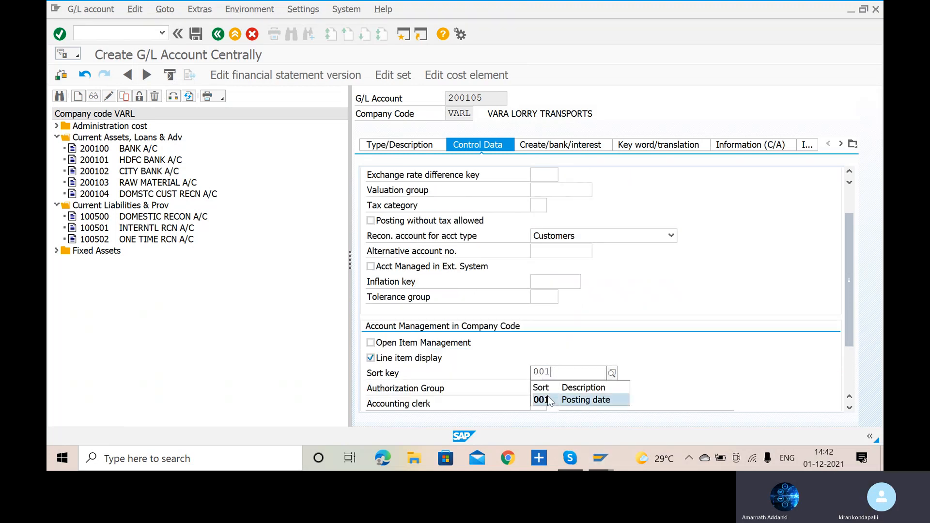
pyautogui.click(550, 401)
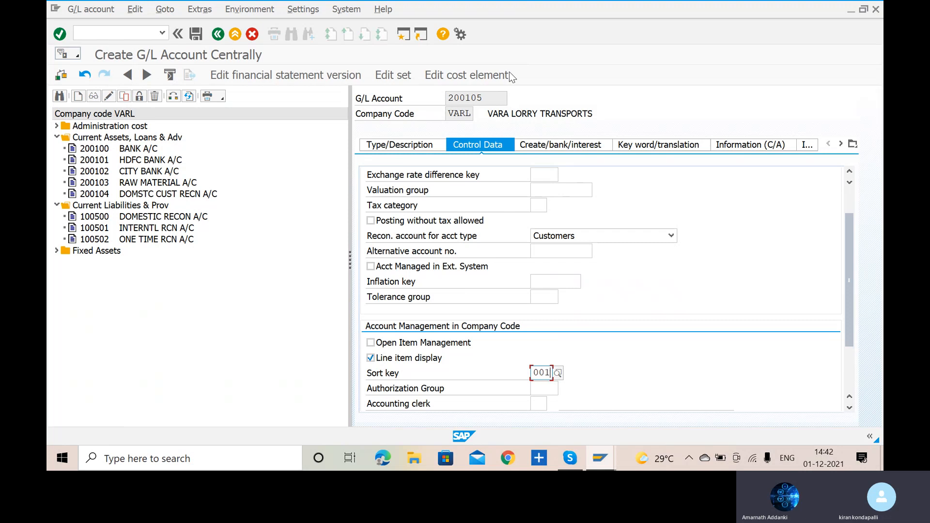
# - Assign field status group G067, Reconciliation accounts, to account 200105 and save the account
pyautogui.click(567, 146)
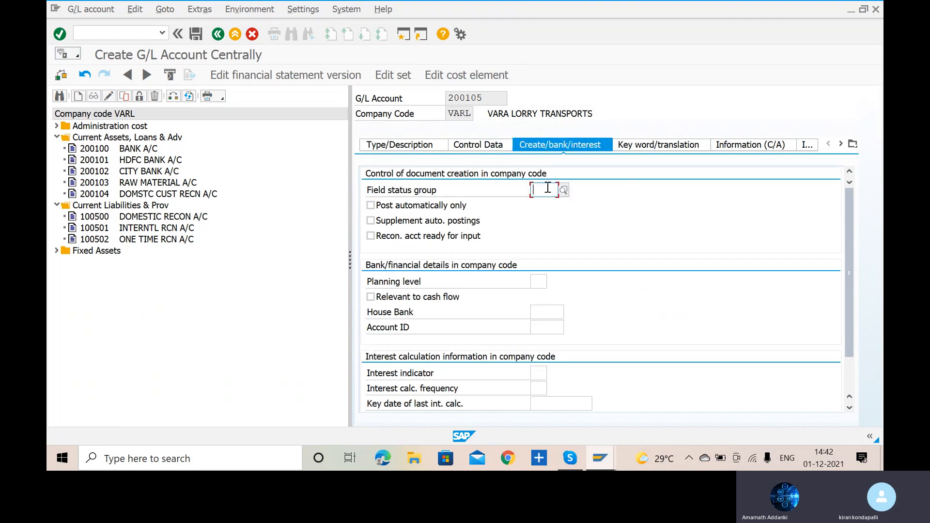
pyautogui.click(511, 145)
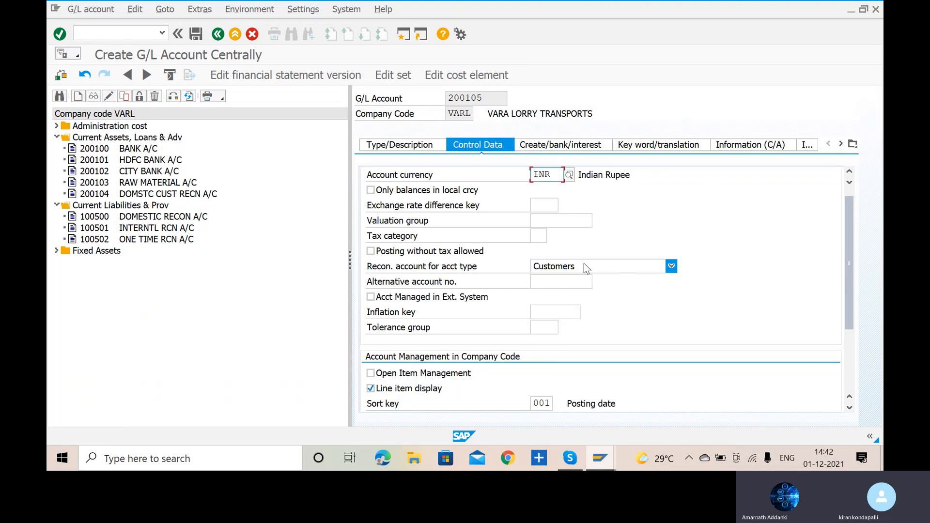
pyautogui.click(573, 147)
pyautogui.write('G006')
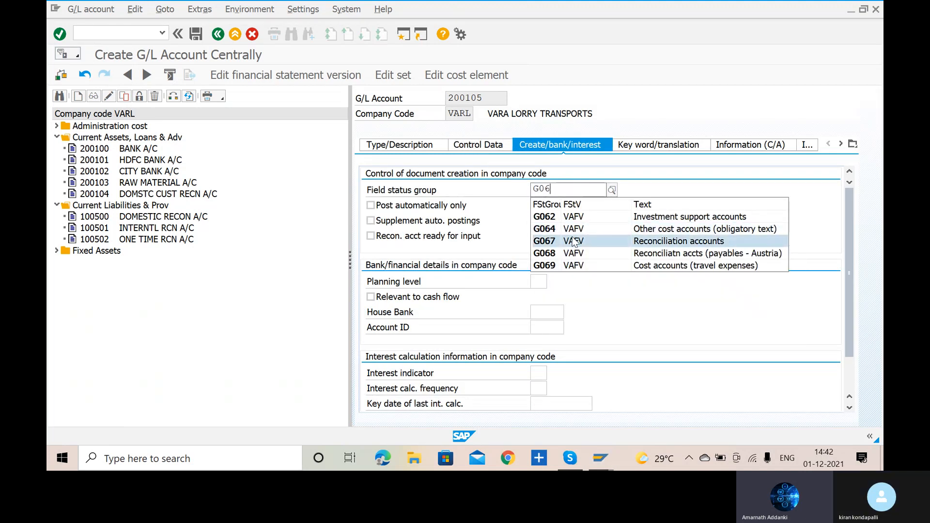
pyautogui.click(579, 242)
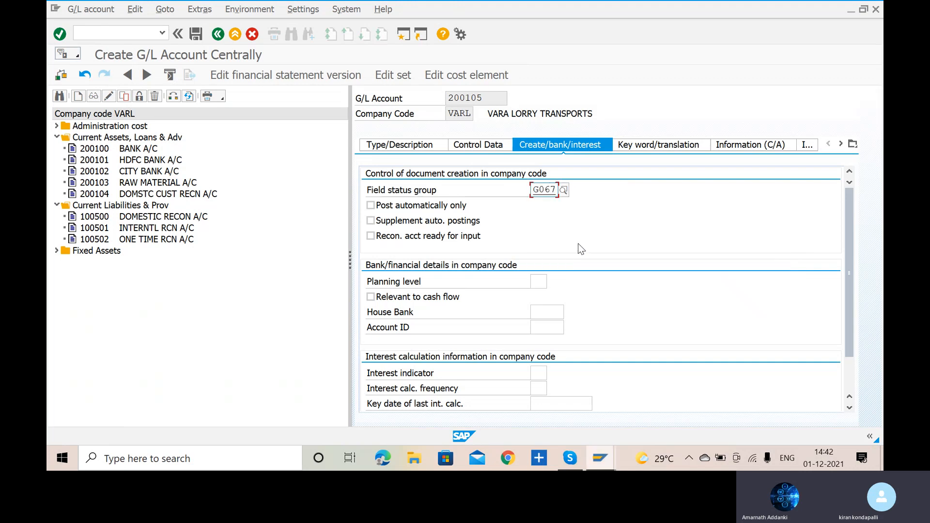
pyautogui.click(200, 37)
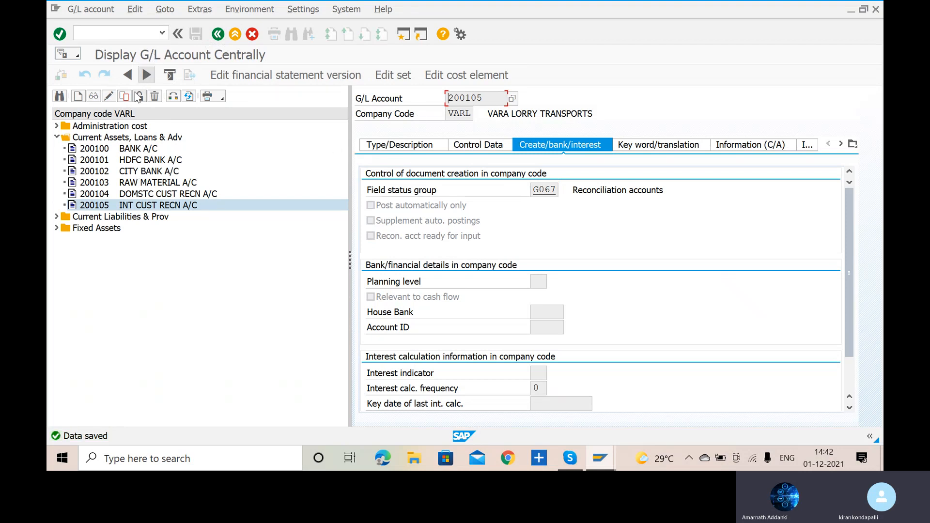
# - Start creating G/L account 200106 in company code VARL
pyautogui.click(79, 96)
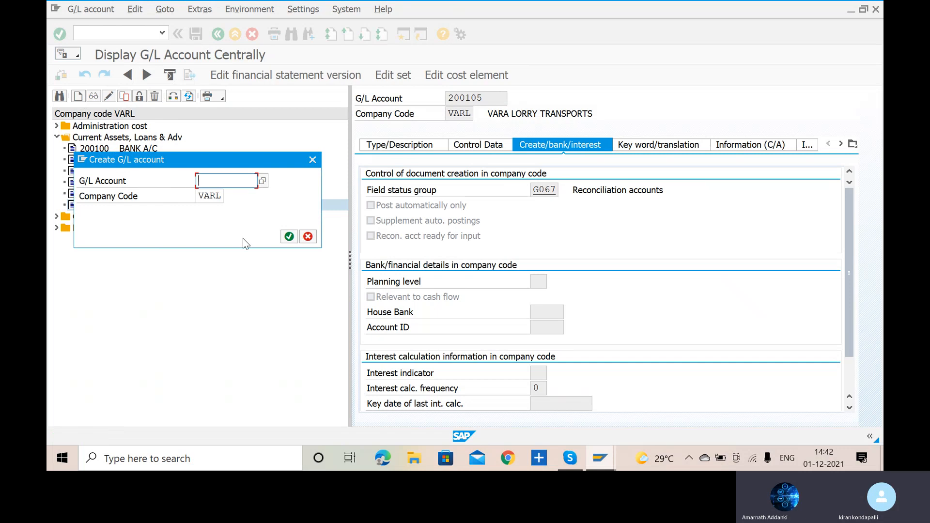
pyautogui.write('20010')
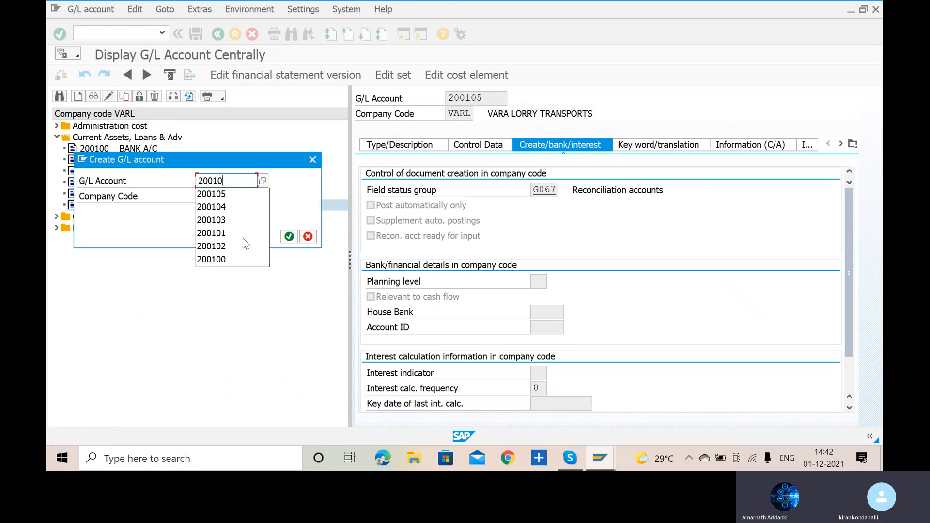
pyautogui.write('6')
pyautogui.click(289, 237)
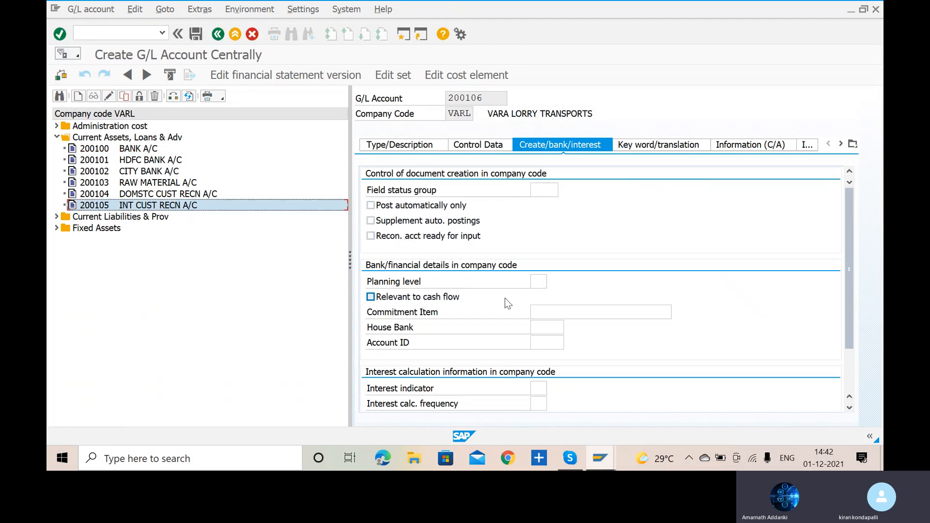
# - Assign account 200106 to the Current Assets, Loans & Adv account group and classify it as a balance sheet account
pyautogui.click(401, 151)
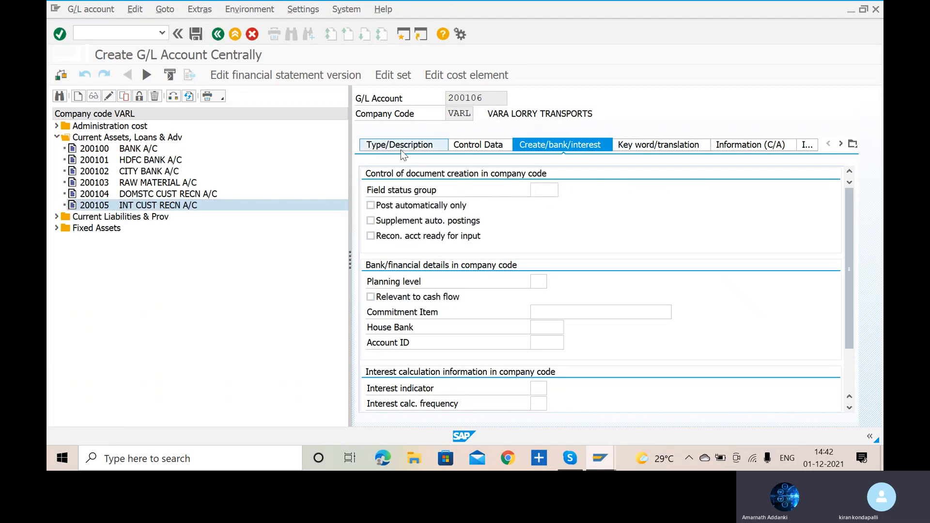
pyautogui.click(621, 195)
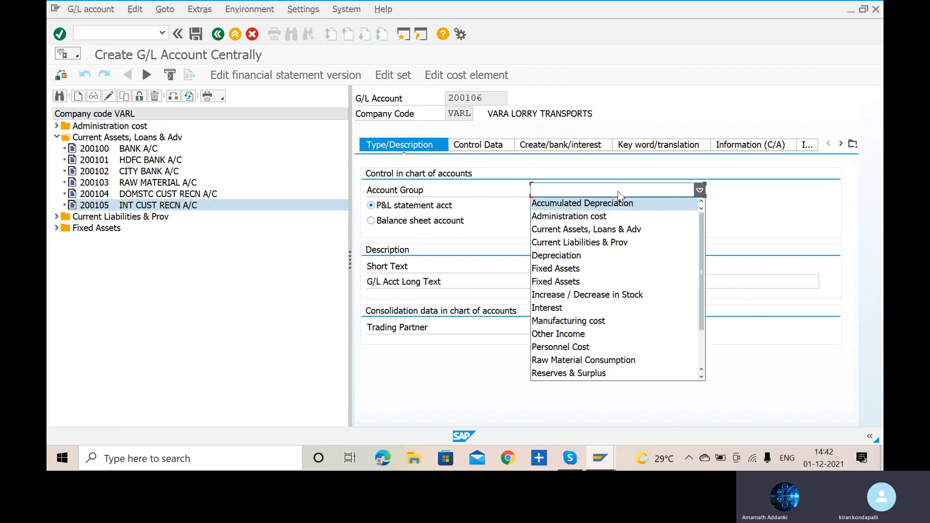
pyautogui.click(614, 234)
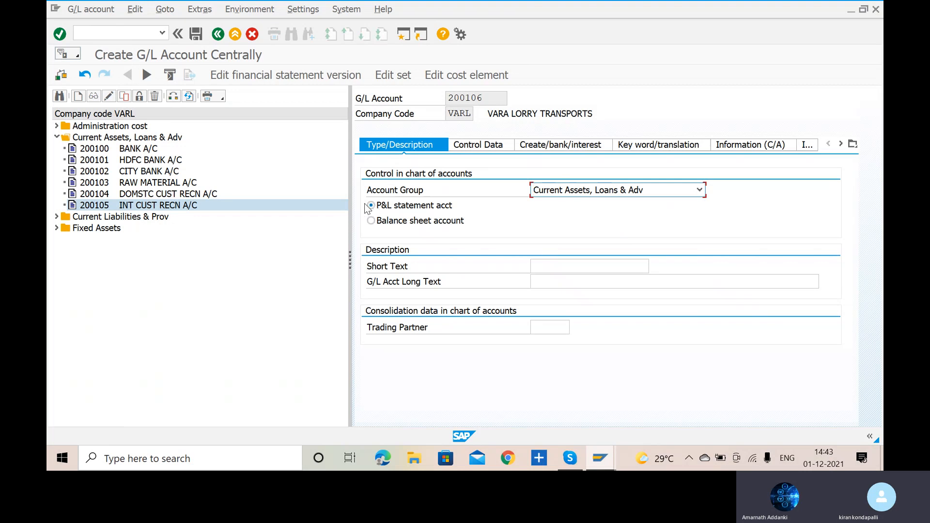
pyautogui.click(372, 221)
# - Enter ONETIM CUST RECN A/C as the short text of account 200106
pyautogui.click(554, 271)
pyautogui.write('ON')
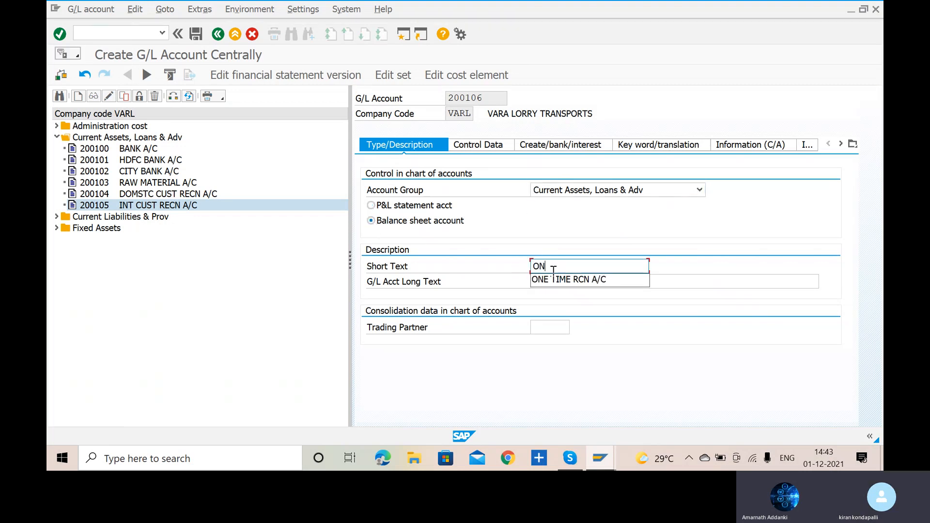
pyautogui.write('E-TIME CUST RECN A')
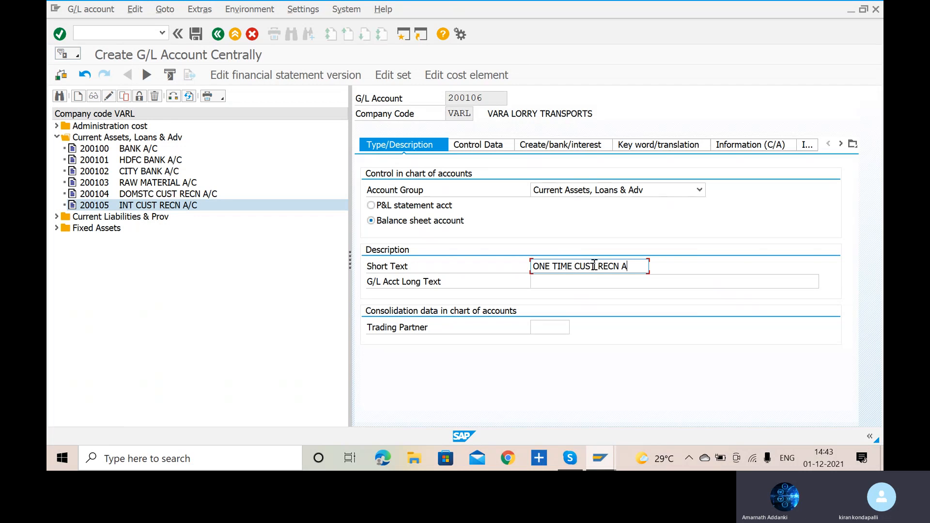
pyautogui.click(556, 267)
pyautogui.press('BackSpace')
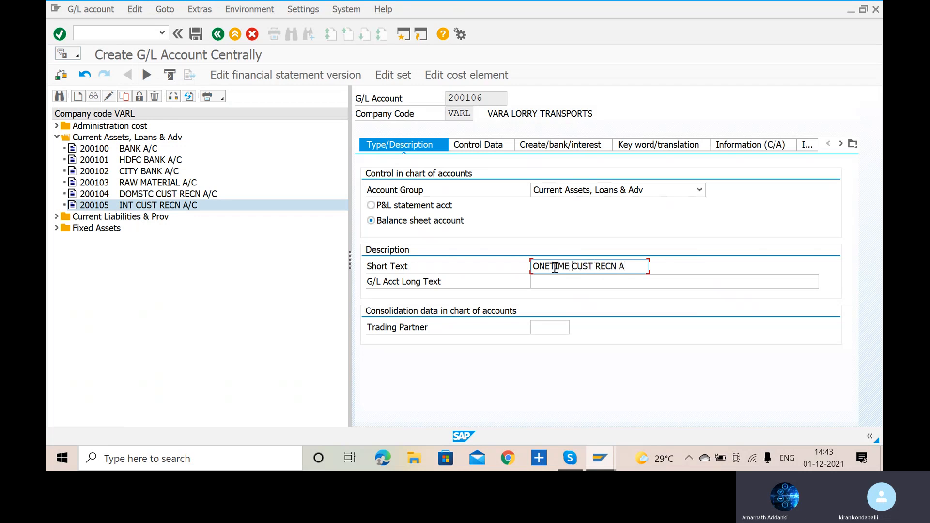
pyautogui.press('BackSpace')
pyautogui.click(628, 265)
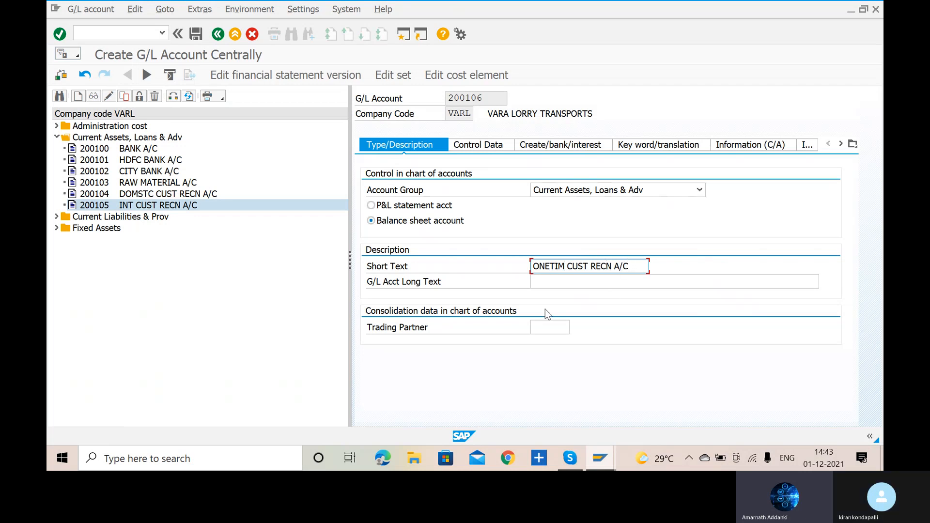
# - Enter ONE TIME CUSTOMER RECON ACCOUNT as the long text of account 200106
pyautogui.click(567, 282)
pyautogui.write('ON')
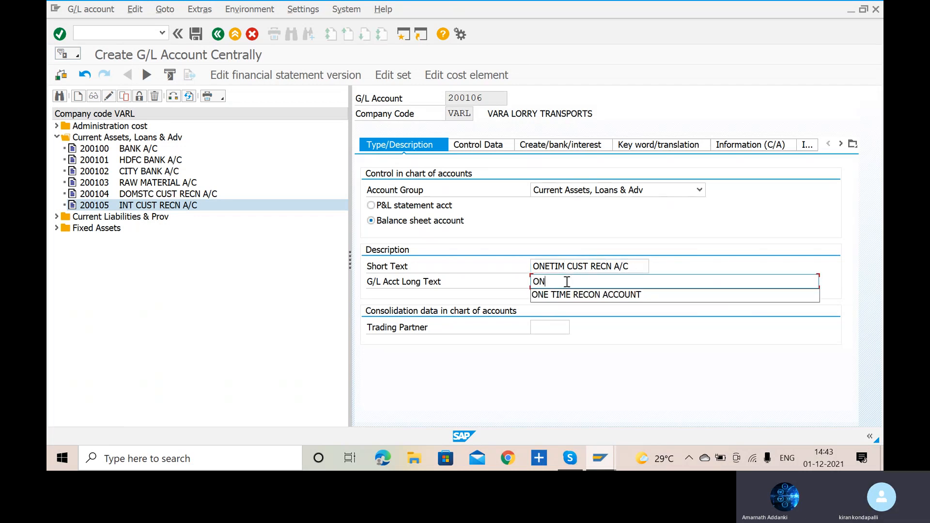
pyautogui.write('E TIME CU')
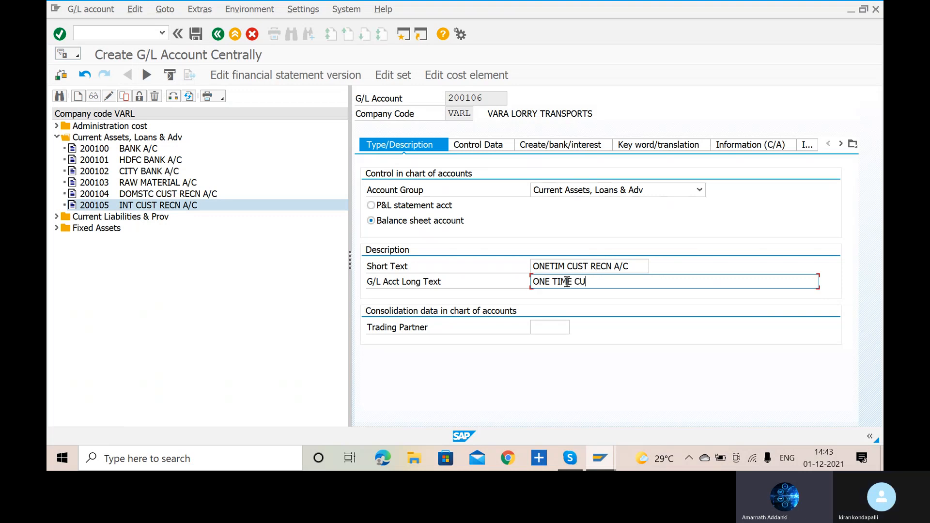
pyautogui.write('STOMER RECON ACCO')
pyautogui.write('UNT')
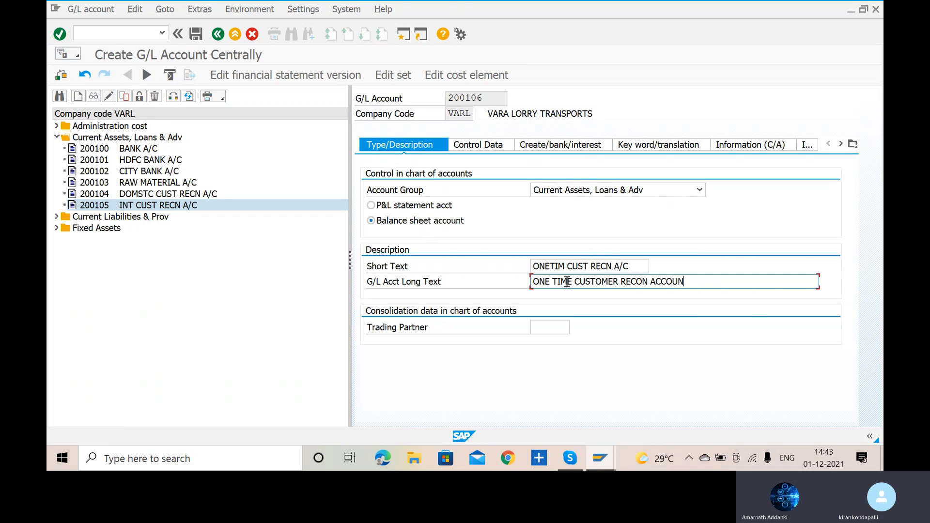
# - Make account 200106 a reconciliation account for the Customers account type
pyautogui.click(480, 146)
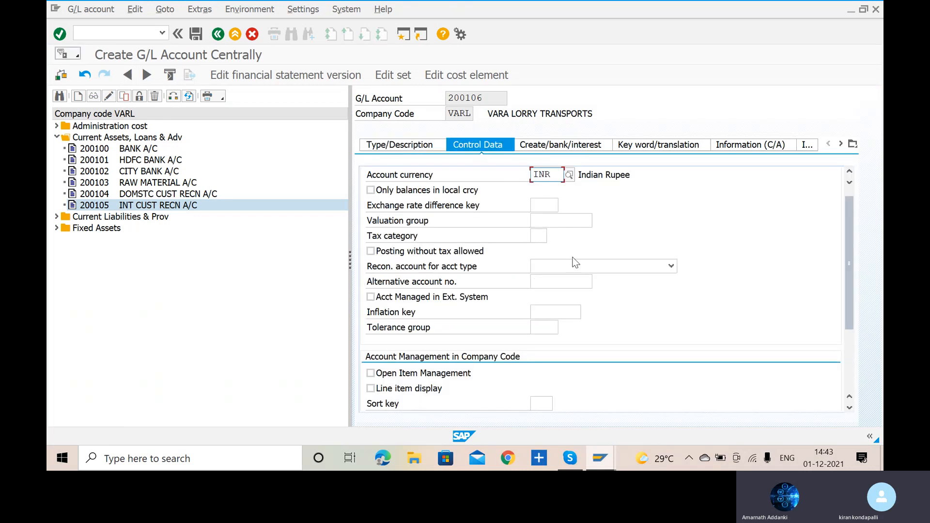
pyautogui.click(671, 266)
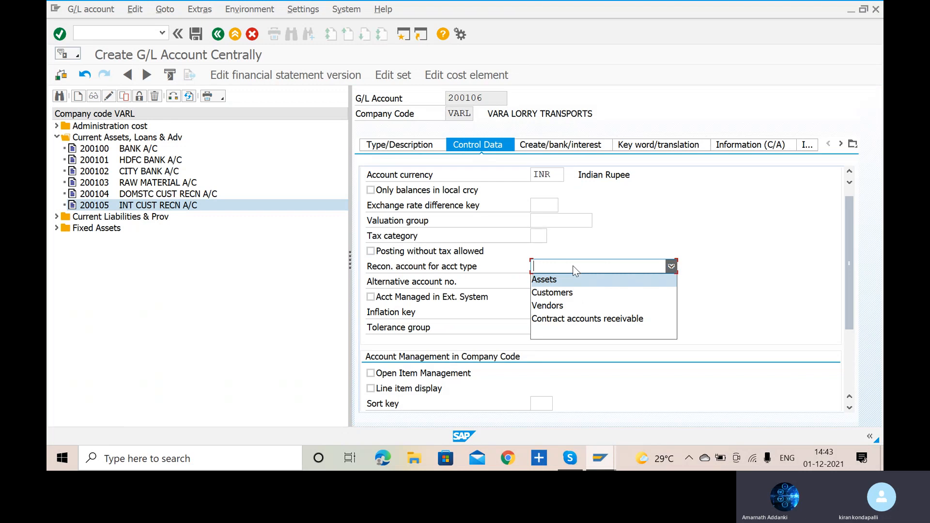
pyautogui.click(579, 297)
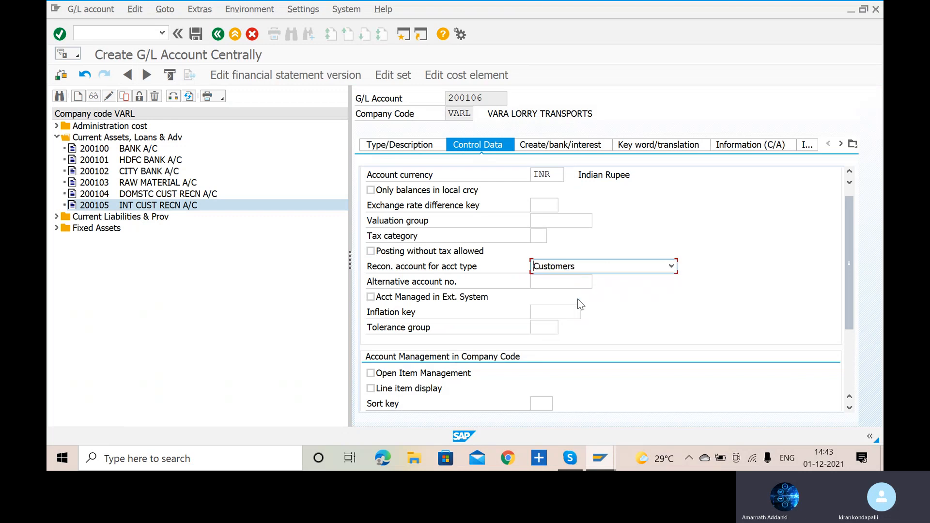
# - Enable line item display for account 200106 and set its sort key to 001 (Posting date)
pyautogui.click(371, 388)
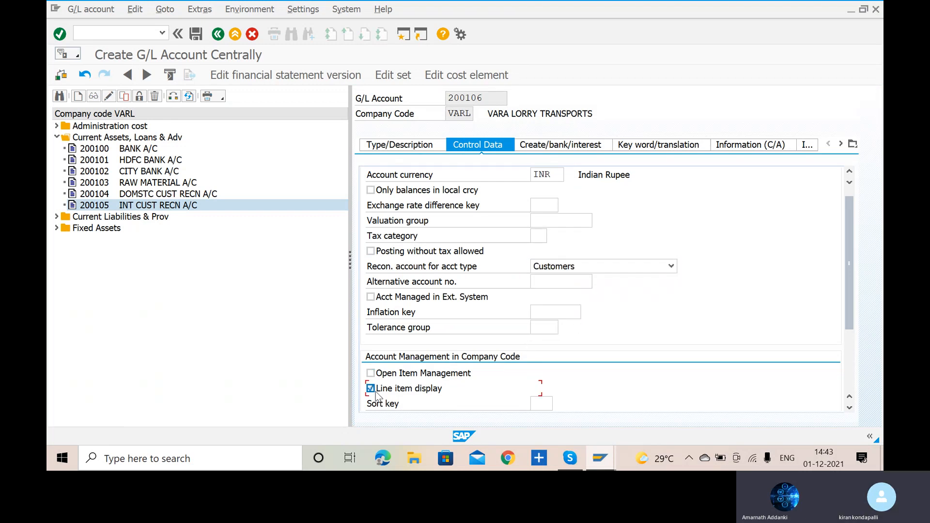
pyautogui.click(541, 403)
pyautogui.write('001')
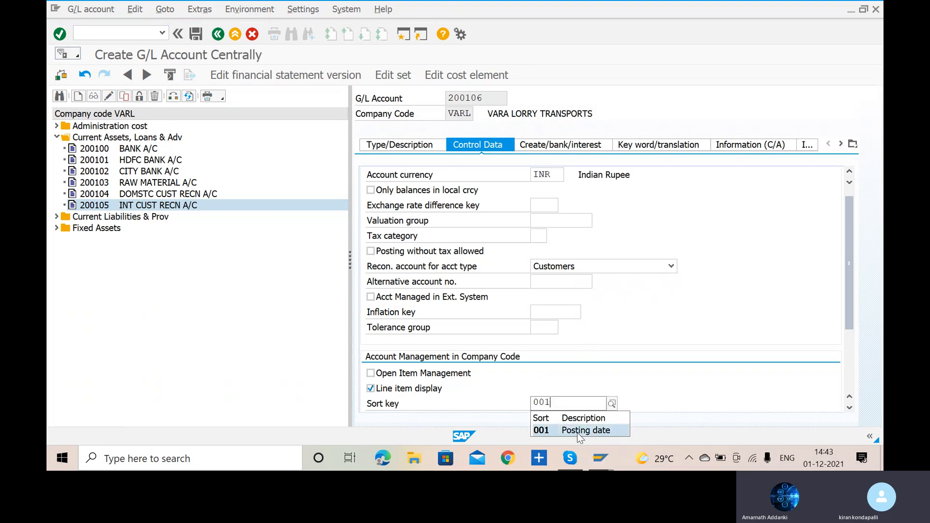
pyautogui.click(579, 434)
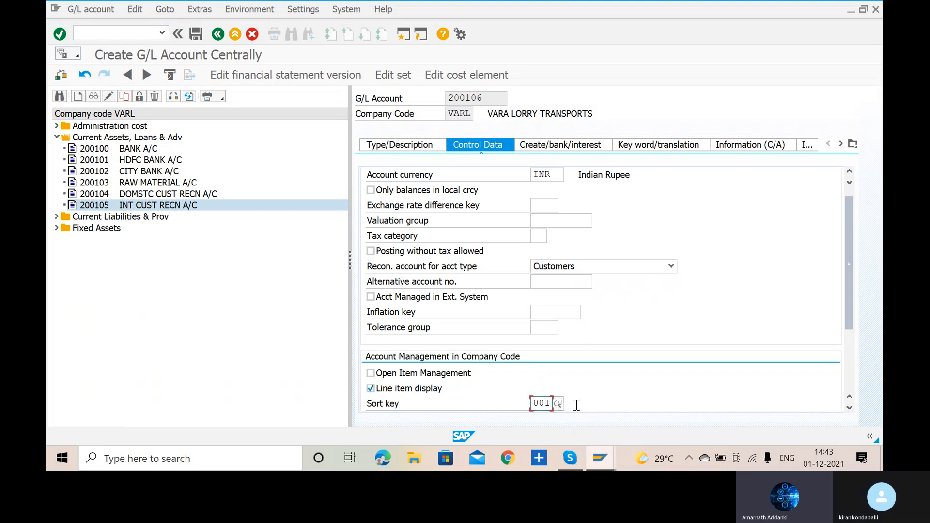
# - Assign field status group G067 (Reconciliation accounts) to account 200106 and save the account
pyautogui.click(405, 148)
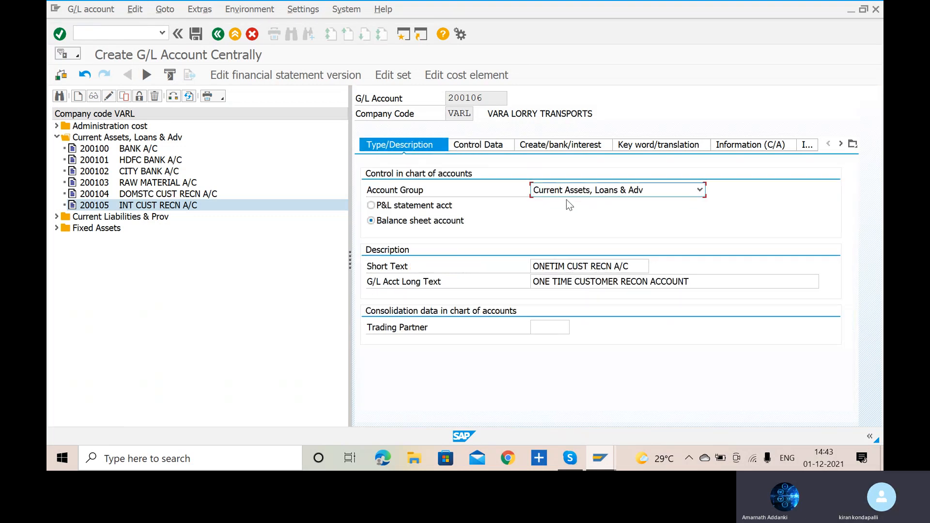
pyautogui.click(563, 150)
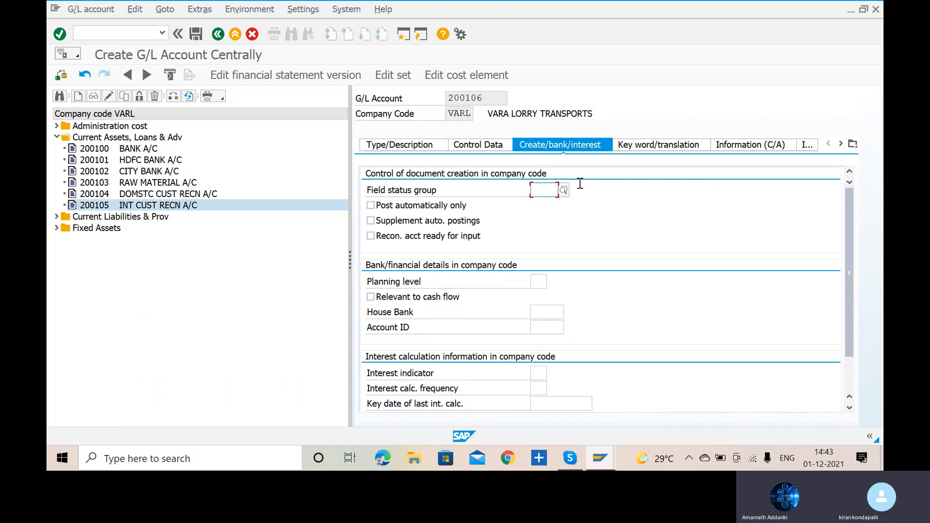
pyautogui.write('G0')
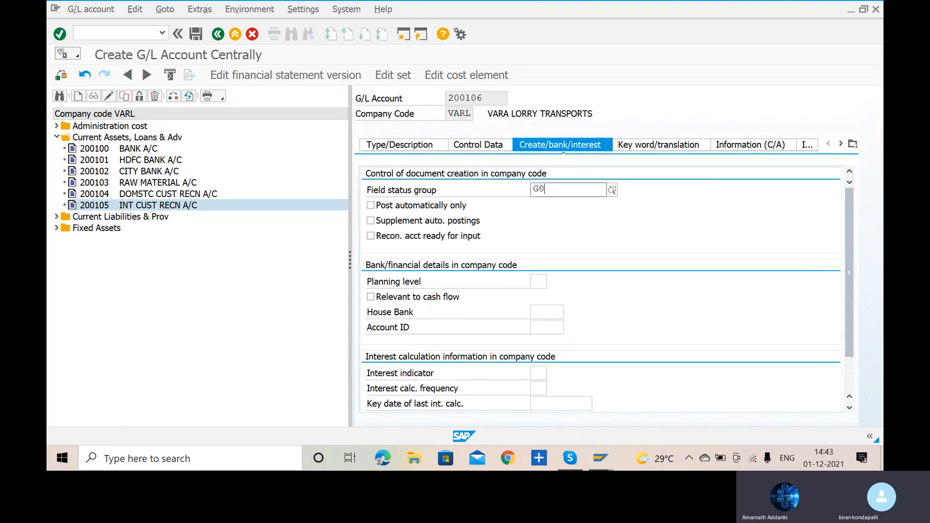
pyautogui.write('67')
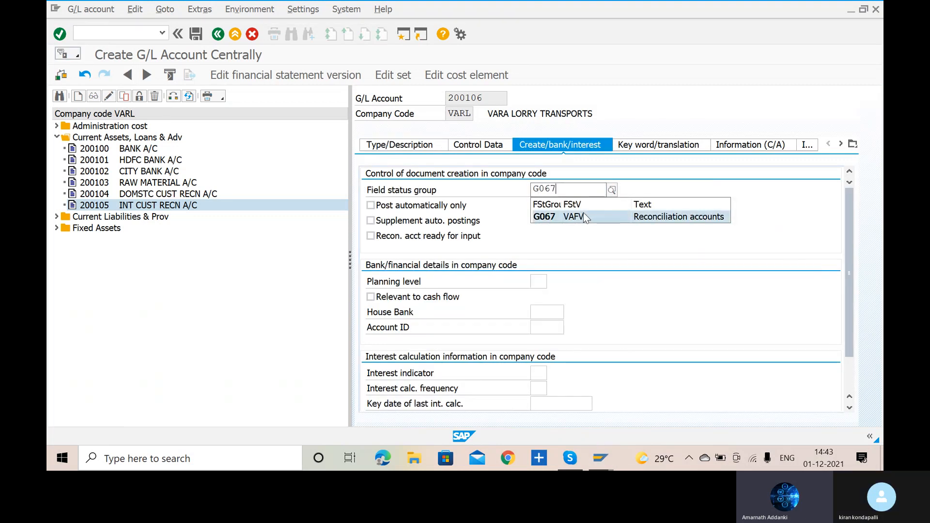
pyautogui.click(582, 214)
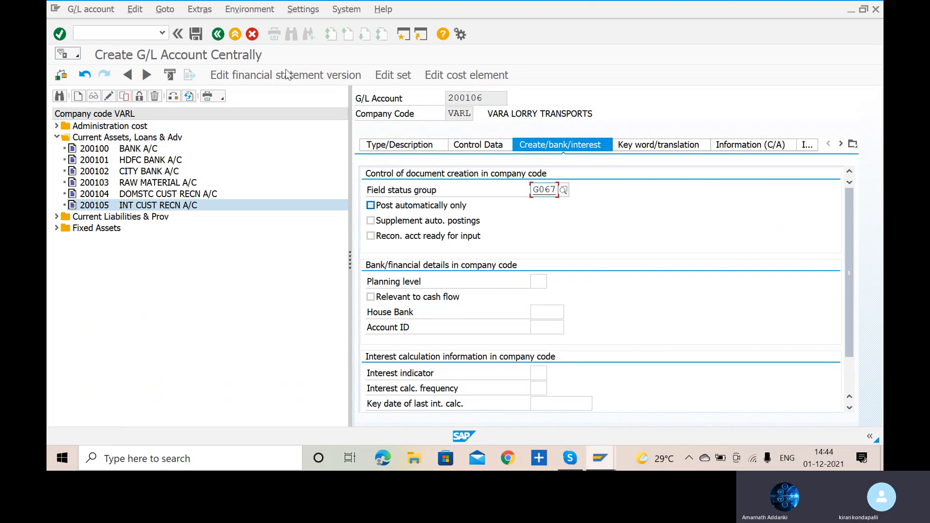
pyautogui.click(194, 34)
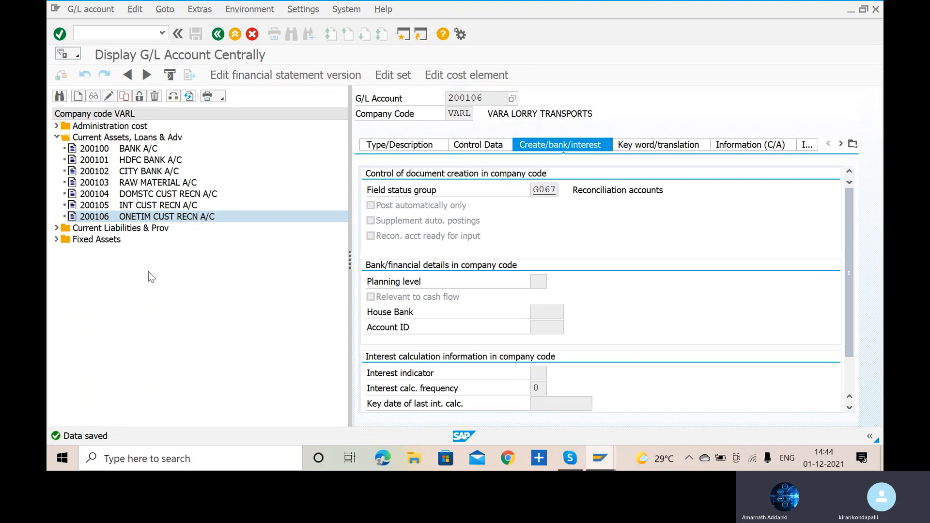
# - Switch to Skype to check the AR configuration list for the customer master data transaction code, and return to SAP
pyautogui.hotkey('alt', 'Tab')
pyautogui.hotkey('alt', 'Tab')
pyautogui.hotkey('alt', 'Tab')
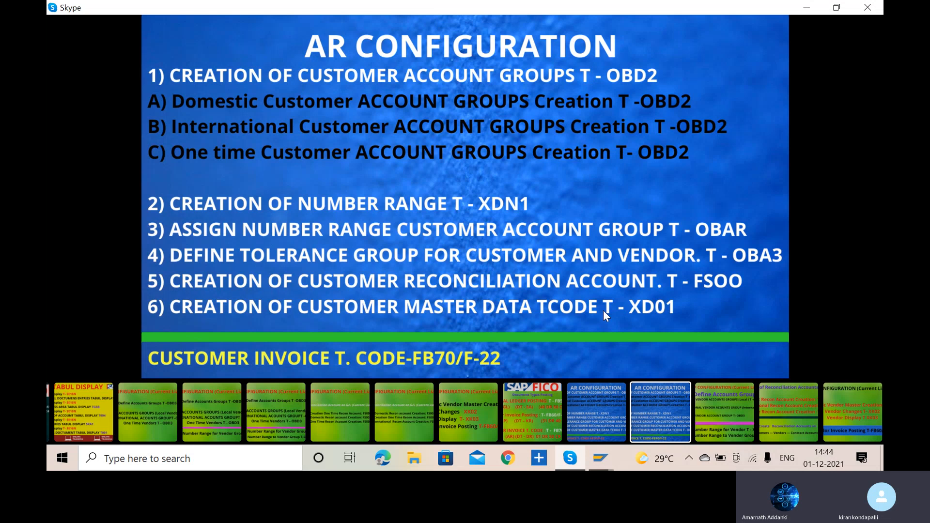
pyautogui.hotkey('alt', 'Tab')
pyautogui.hotkey('alt', 'Tab')
pyautogui.press('Tab')
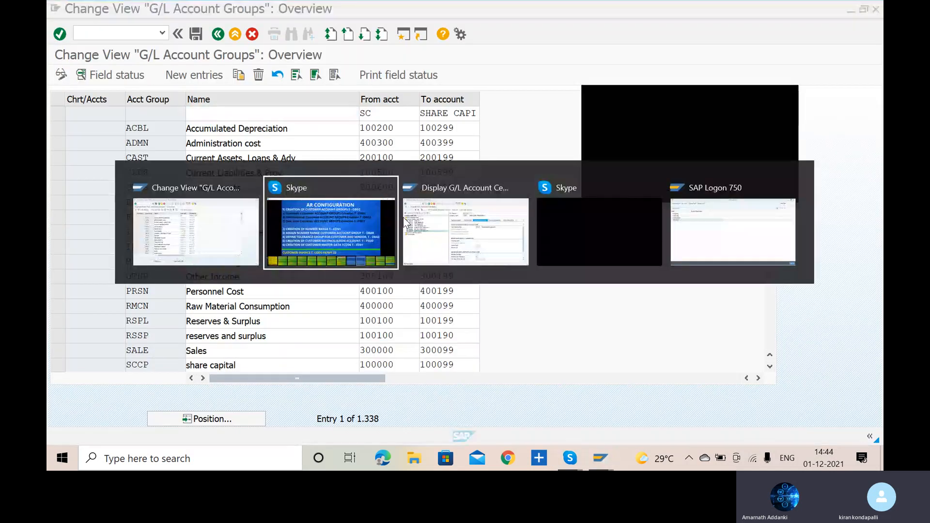
# - Start transaction XD01 in the G/L account session to create a customer master record
pyautogui.click(94, 32)
pyautogui.write('/NXD01')
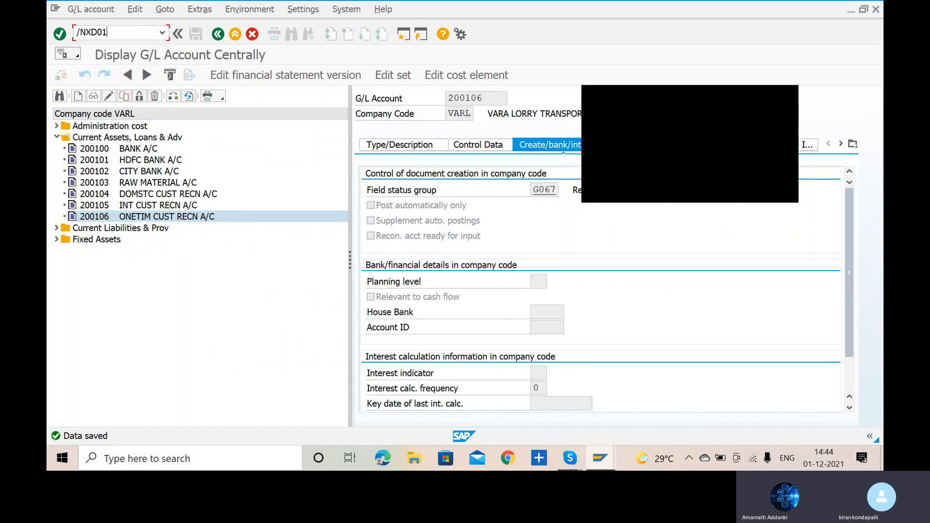
pyautogui.press('Return')
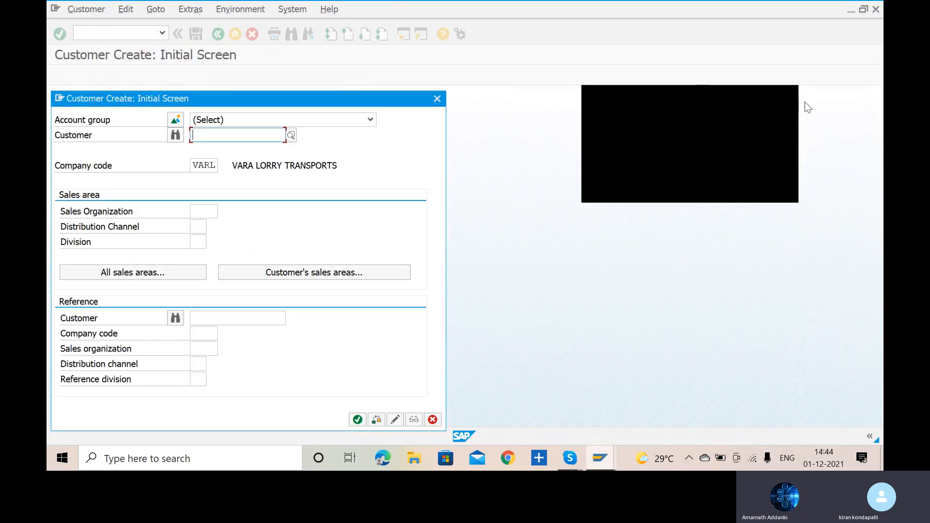
pyautogui.click(795, 103)
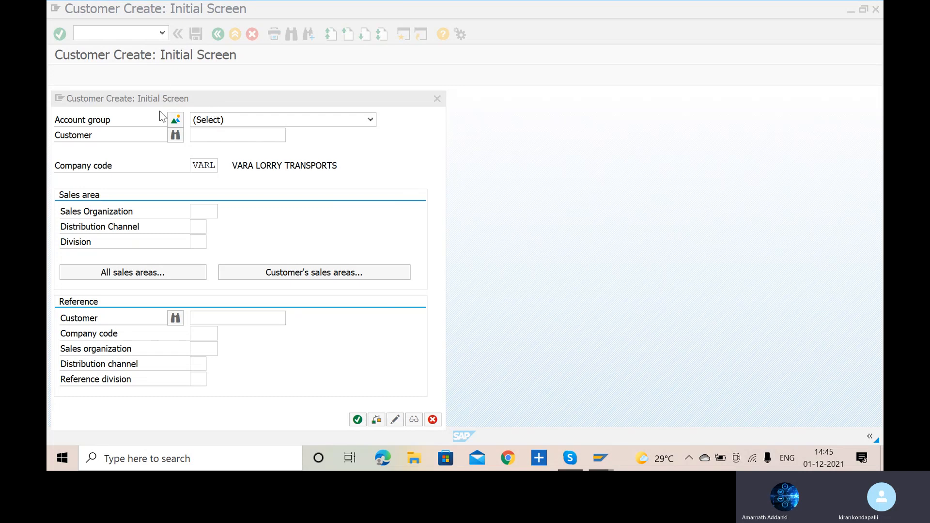
# - Examine the account groups offered for the new customer in company code VARL
pyautogui.click(372, 120)
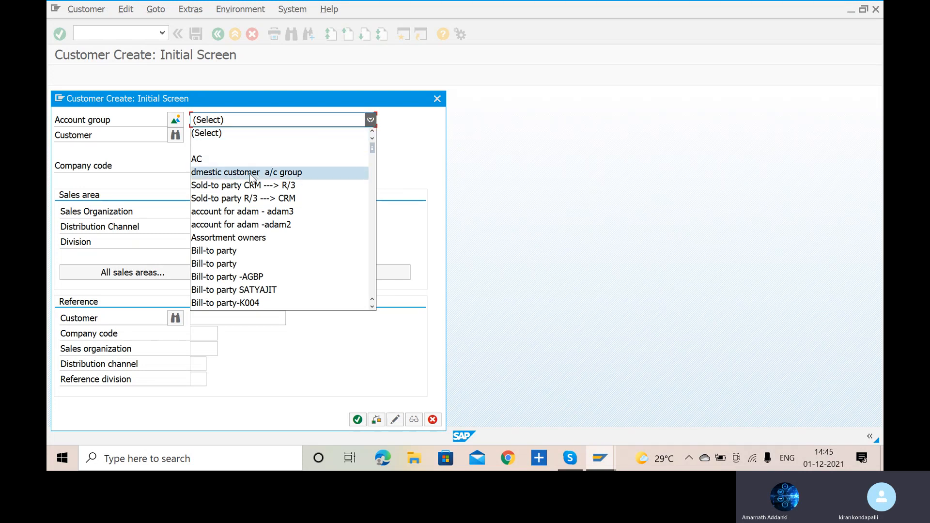
pyautogui.click(425, 166)
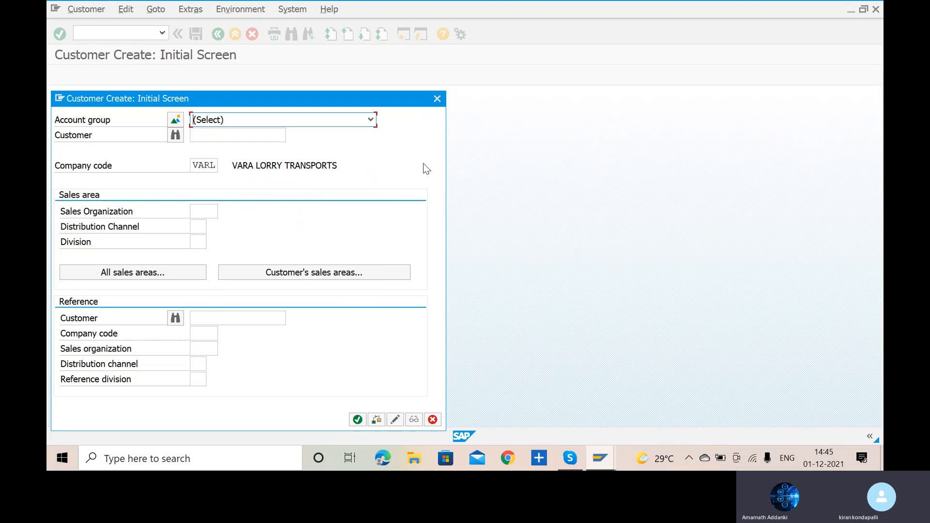
pyautogui.click(214, 168)
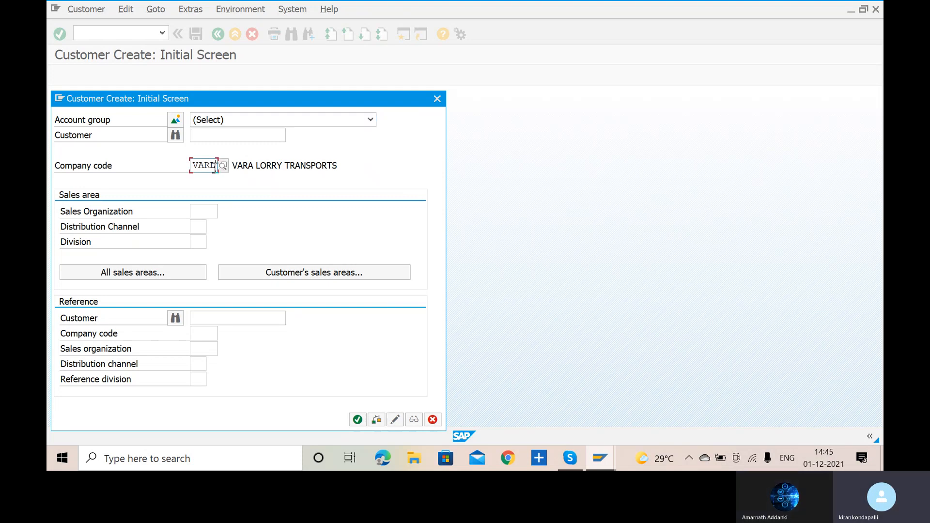
pyautogui.click(370, 121)
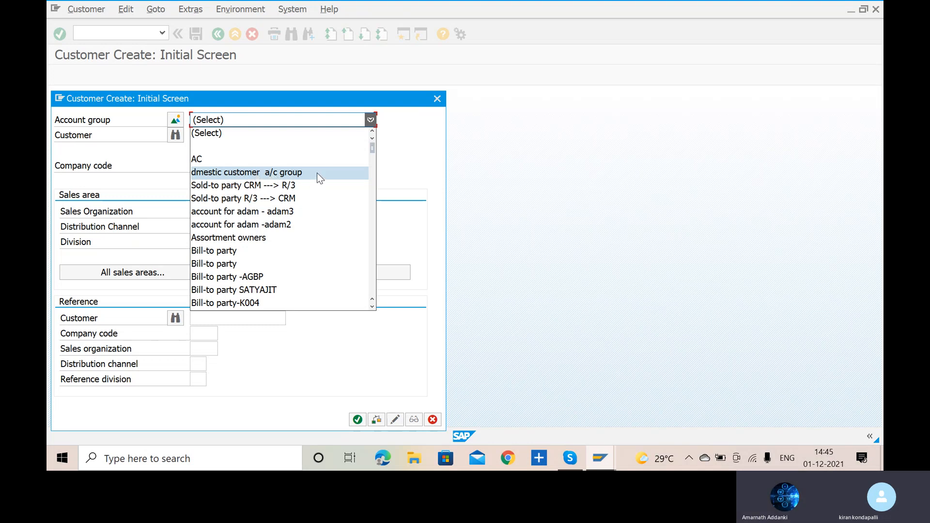
pyautogui.moveTo(373, 147); pyautogui.dragTo(375, 168)
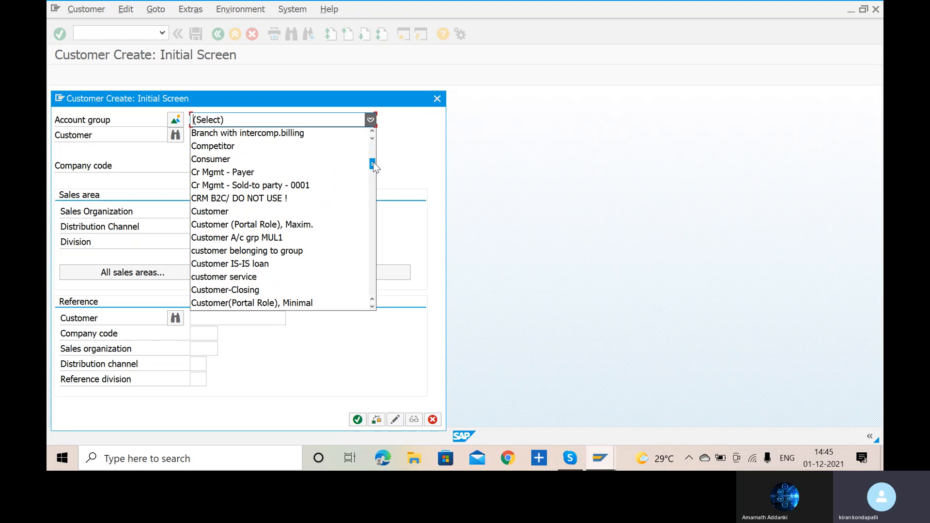
pyautogui.moveTo(374, 166); pyautogui.dragTo(374, 140)
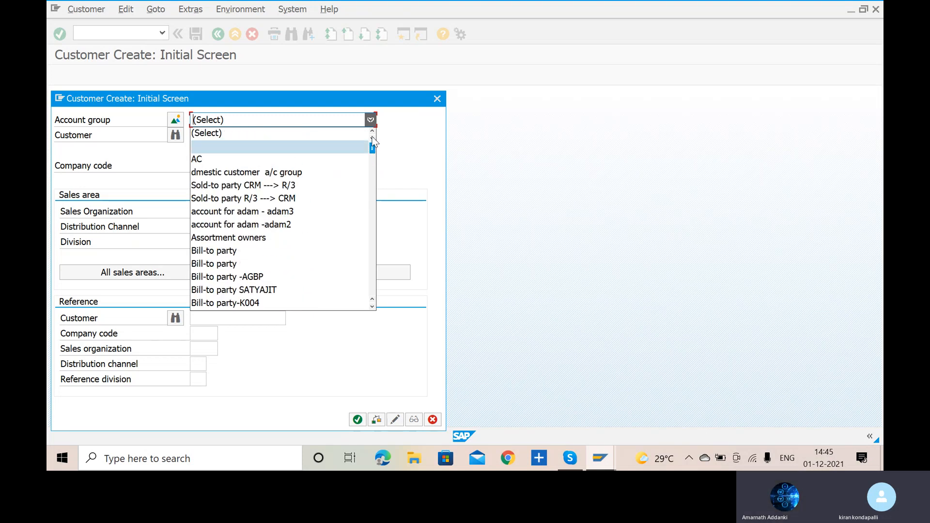
pyautogui.click(372, 138)
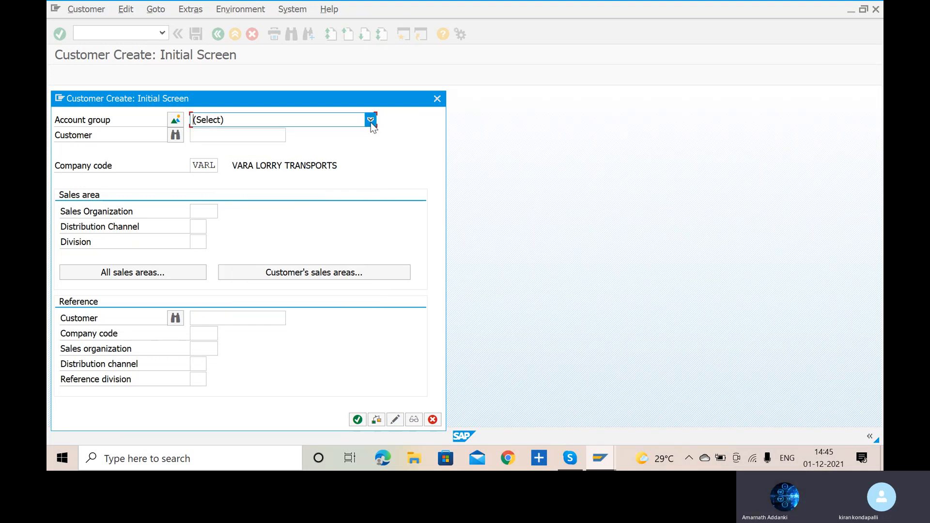
pyautogui.click(372, 121)
pyautogui.click(406, 132)
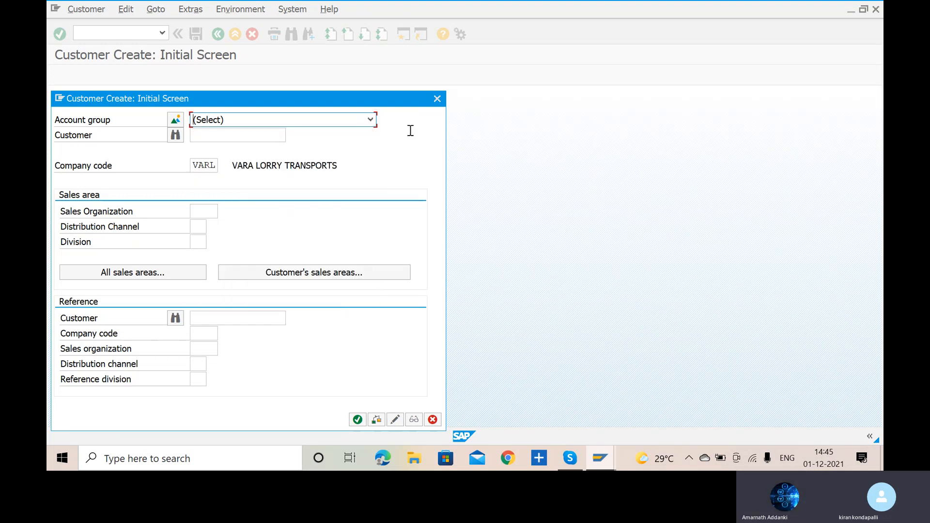
# - Try to continue creating the customer in company code VARL without choosing an account group
pyautogui.click(214, 166)
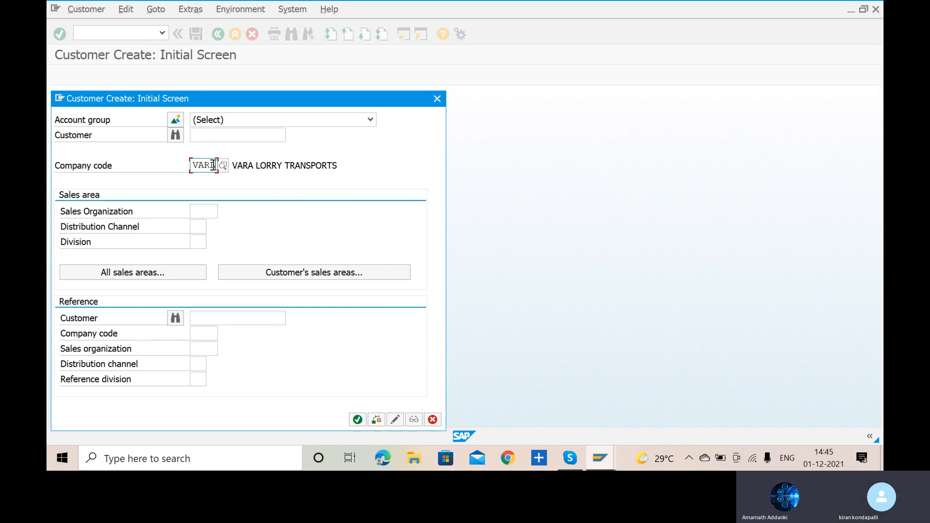
pyautogui.press('Return')
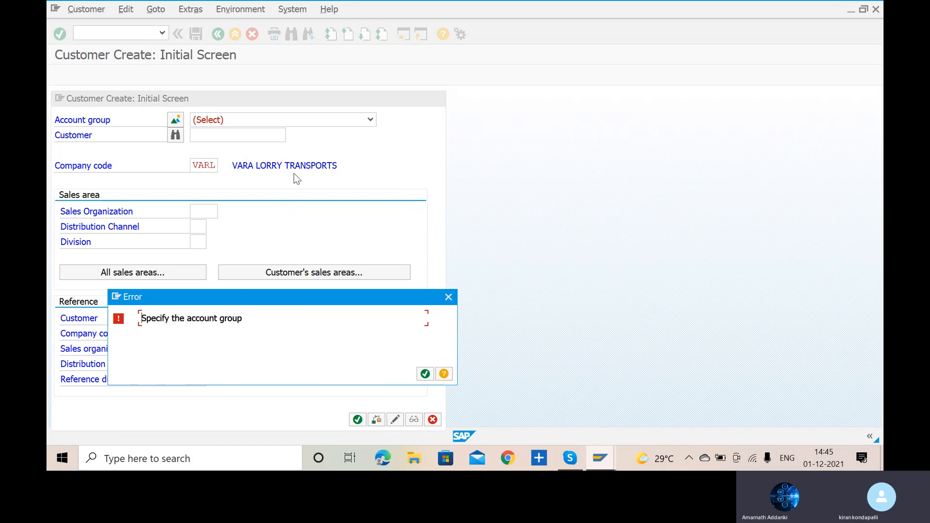
pyautogui.click(423, 373)
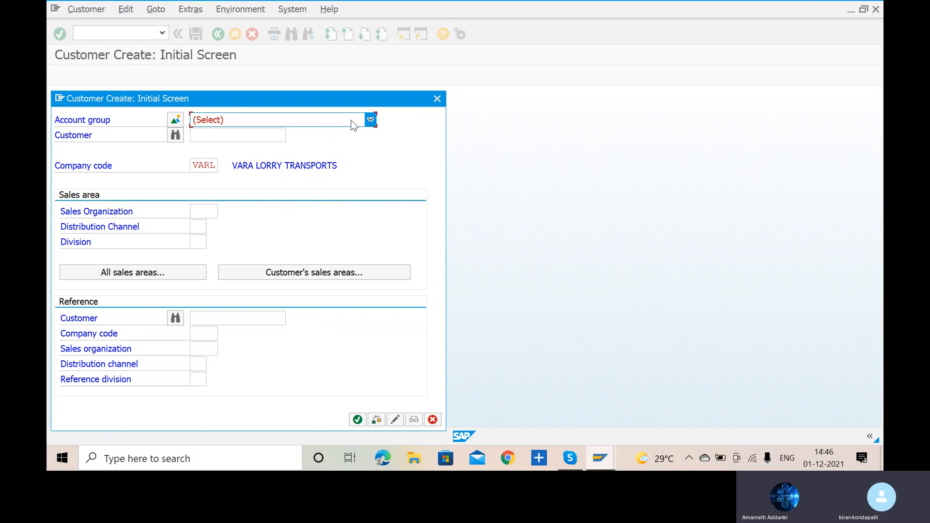
# - Scan the customer account group list through to its last entries for the VARA customer groups
pyautogui.click(370, 120)
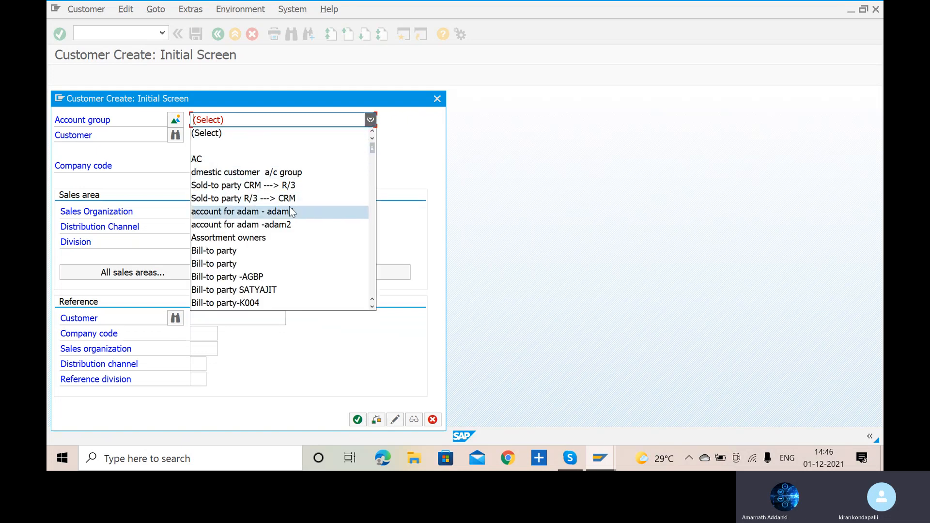
pyautogui.scroll(-9, 292, 211)
pyautogui.scroll(-2, 292, 212)
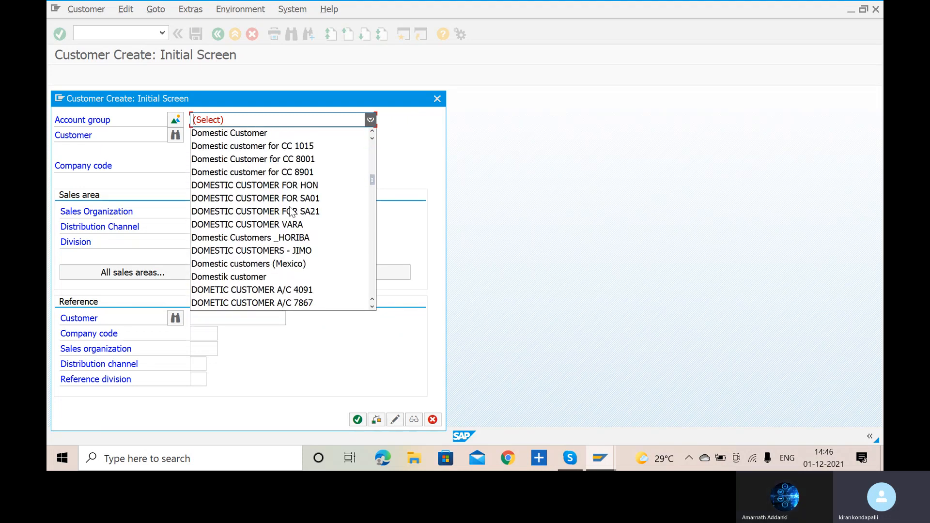
pyautogui.scroll(-2, 292, 212)
pyautogui.scroll(-5, 293, 211)
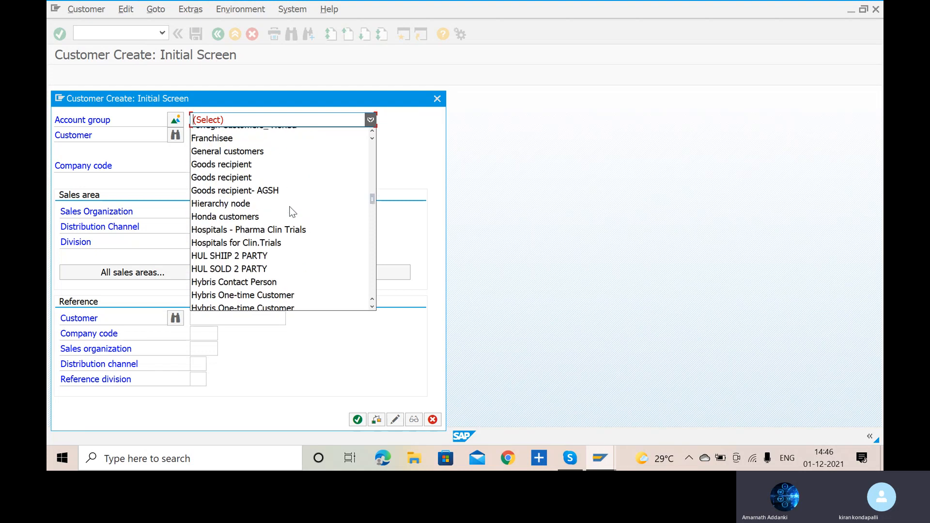
pyautogui.scroll(-10, 292, 212)
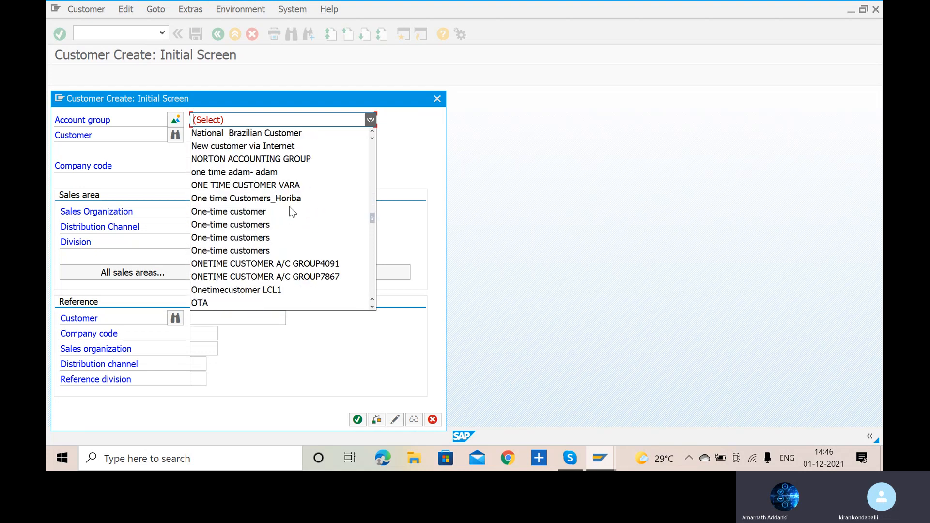
pyautogui.scroll(-10, 292, 212)
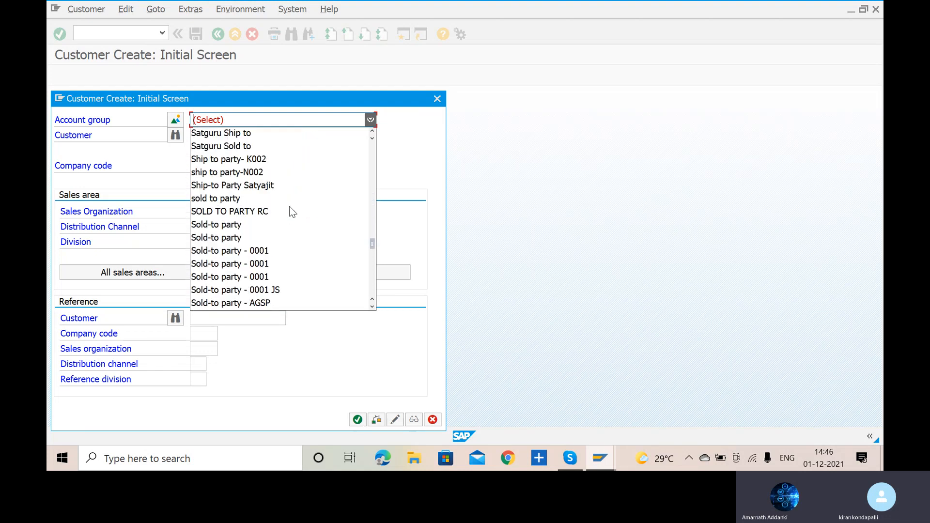
pyautogui.scroll(-12, 291, 212)
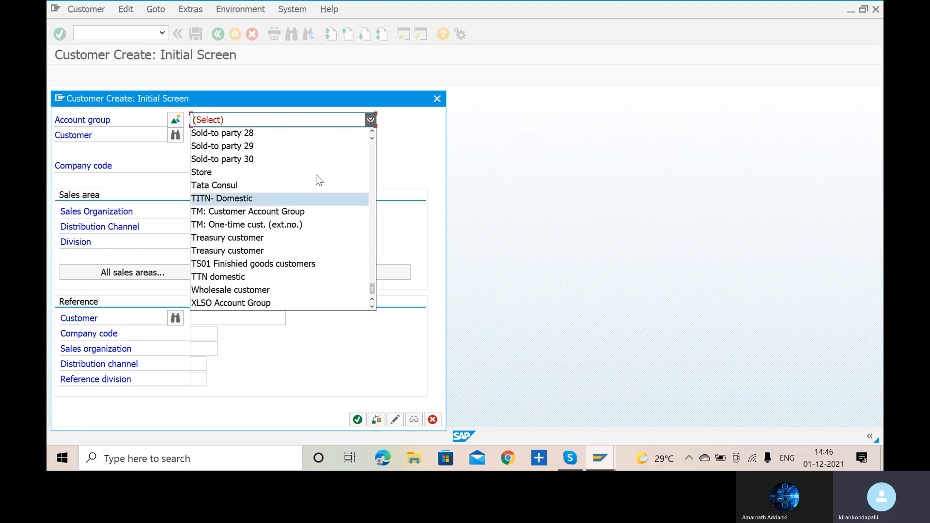
pyautogui.click(472, 200)
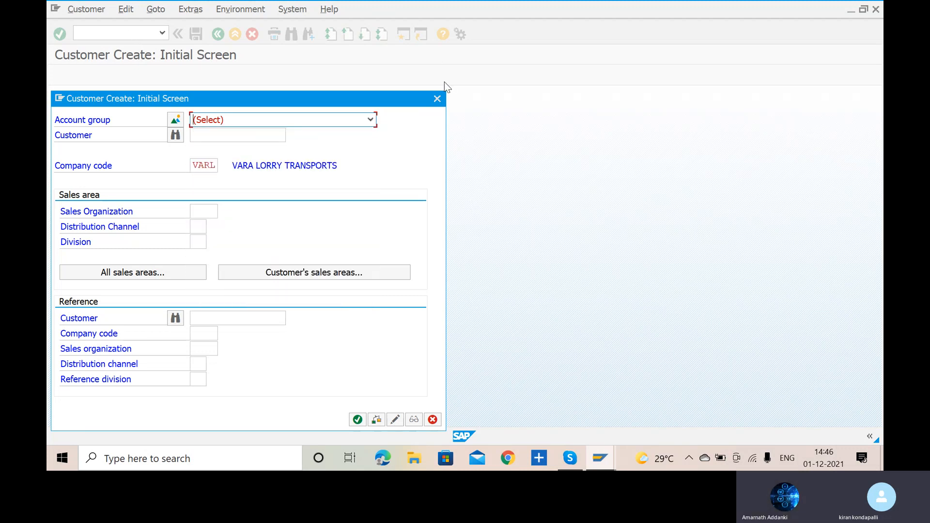
# - Check the AR configuration slide for the transaction code that creates customer master data
pyautogui.hotkey('alt', 'Tab')
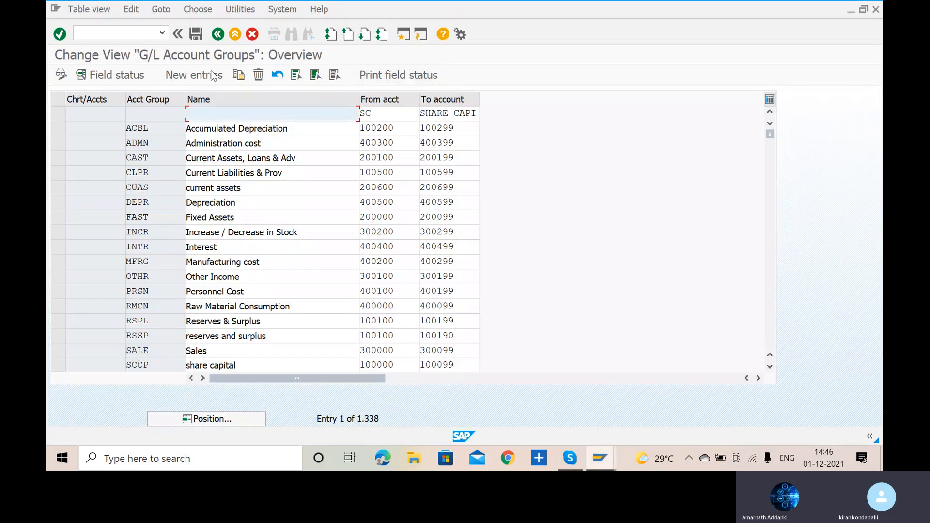
pyautogui.click(131, 33)
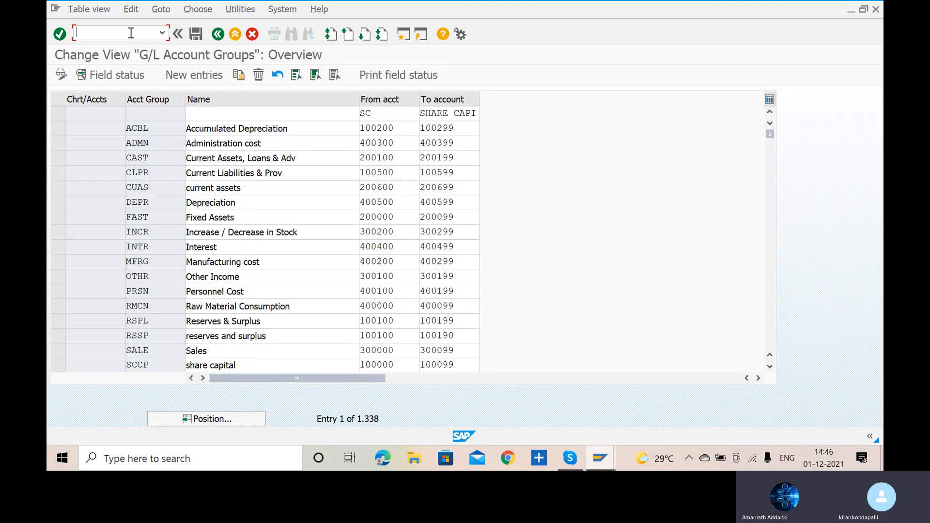
pyautogui.hotkey('alt', 'Tab')
pyautogui.hotkey('alt', 'Tab')
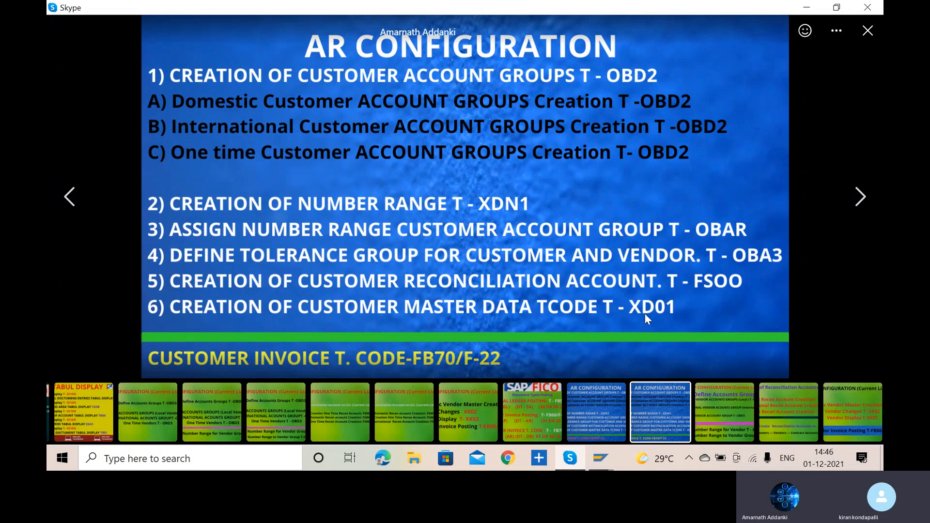
pyautogui.hotkey('alt', 'Tab')
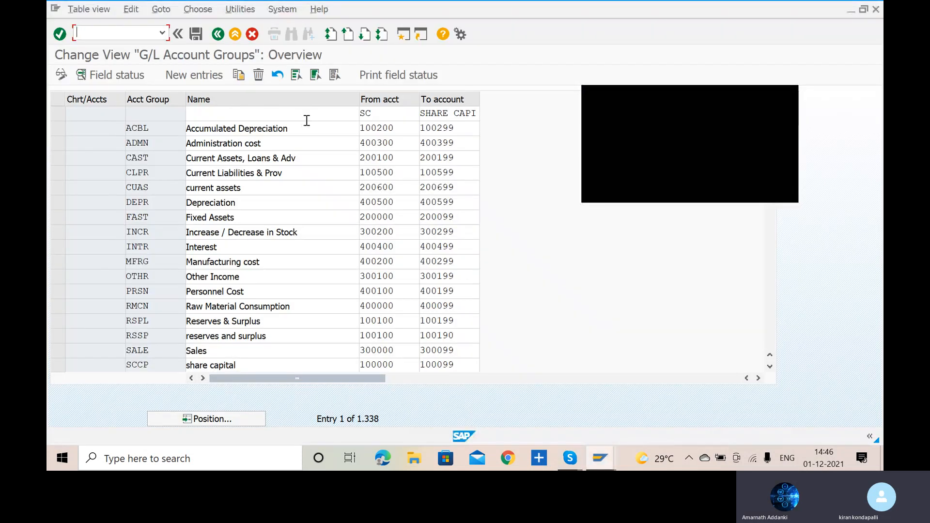
# - Leave the G/L account groups view and start transaction XD01 to create a customer in company code VARL
pyautogui.click(83, 32)
pyautogui.write('/n')
pyautogui.press('Return')
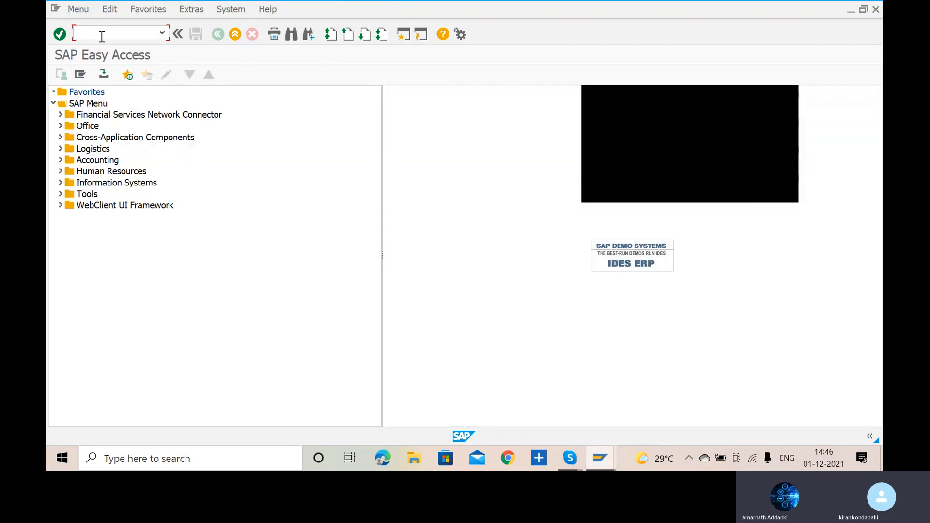
pyautogui.write('XD01')
pyautogui.press('Return')
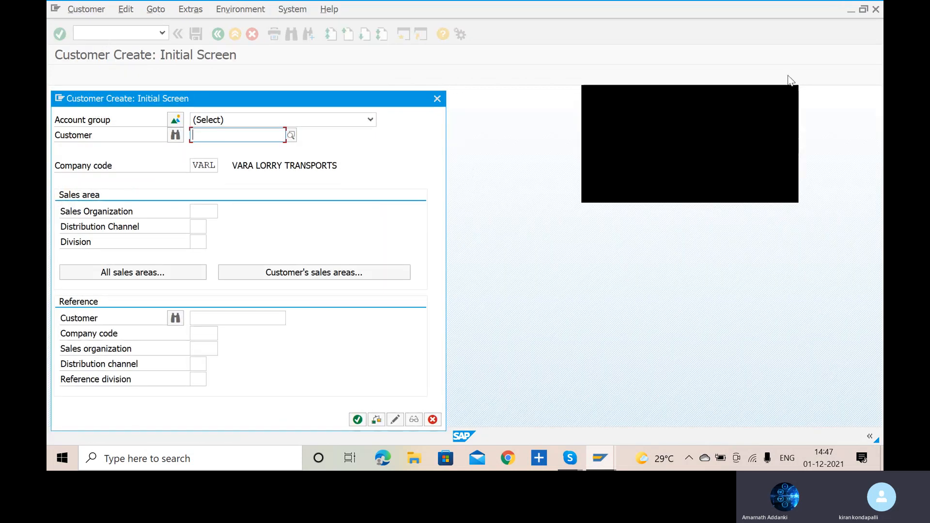
pyautogui.click(790, 97)
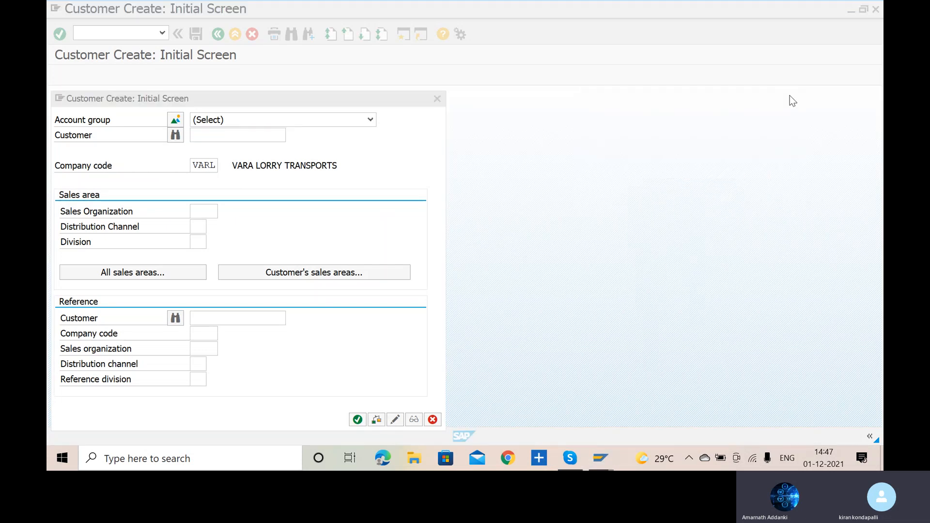
pyautogui.click(369, 121)
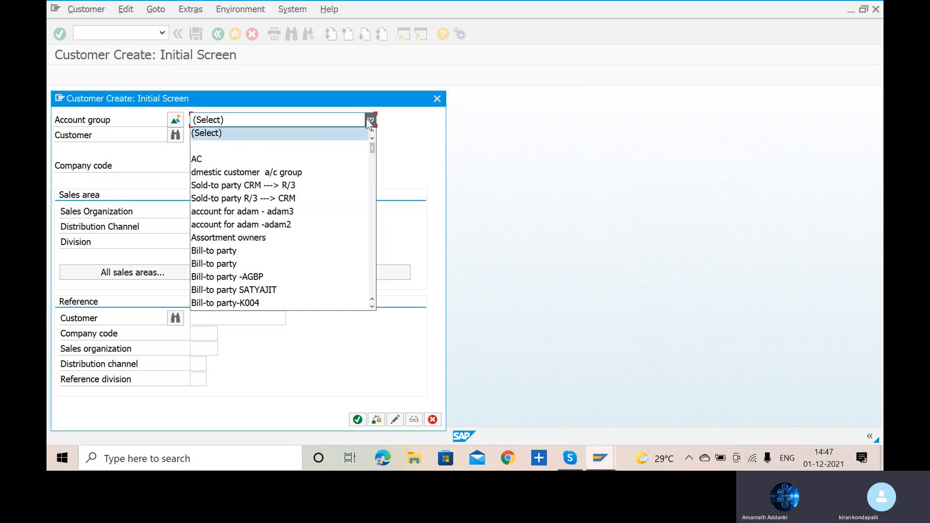
pyautogui.click(497, 181)
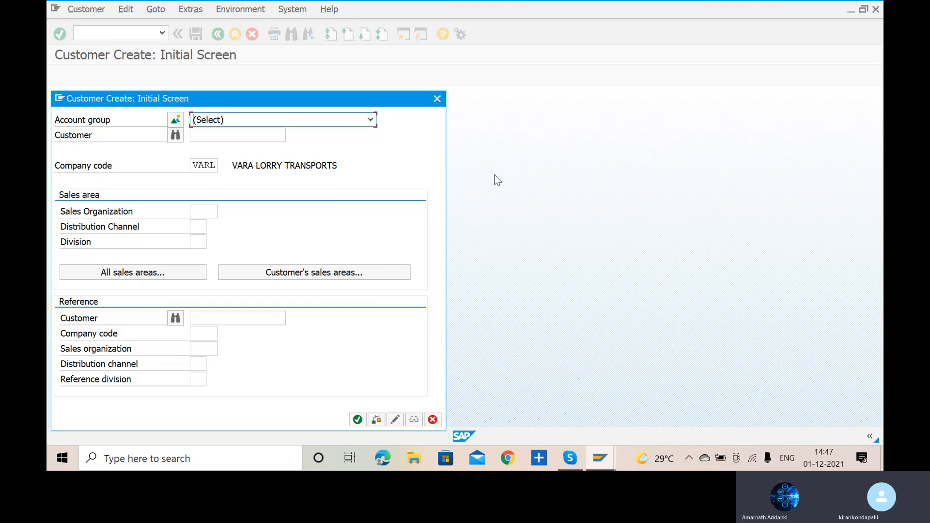
pyautogui.click(370, 120)
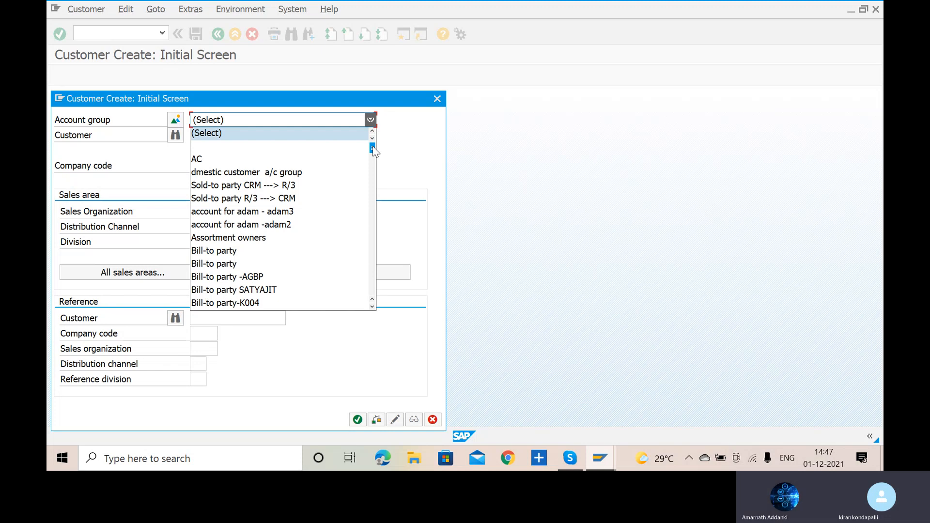
pyautogui.click(444, 167)
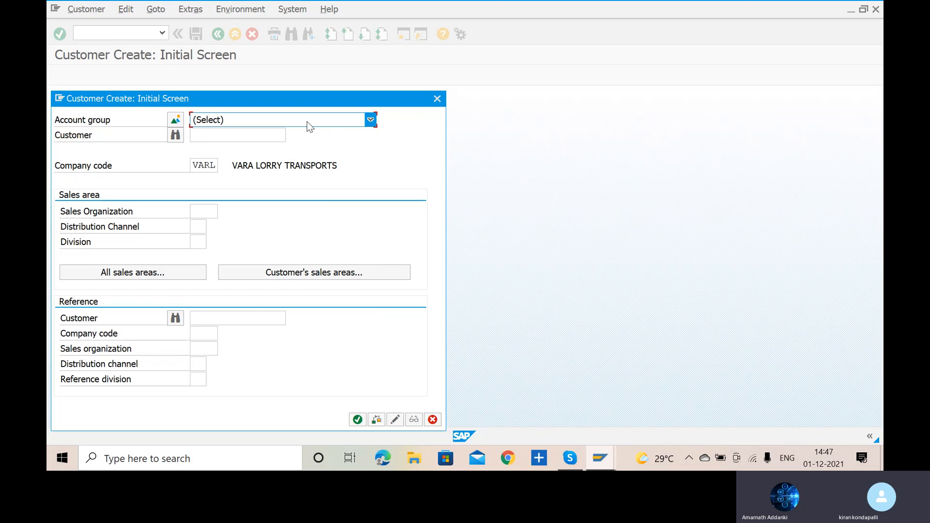
# - Choose the account group DOMESTIC CUSTOMER VARA for the new customer in company code VARL and continue to its general data
pyautogui.scroll(-1, 310, 127)
pyautogui.scroll(-1, 308, 122)
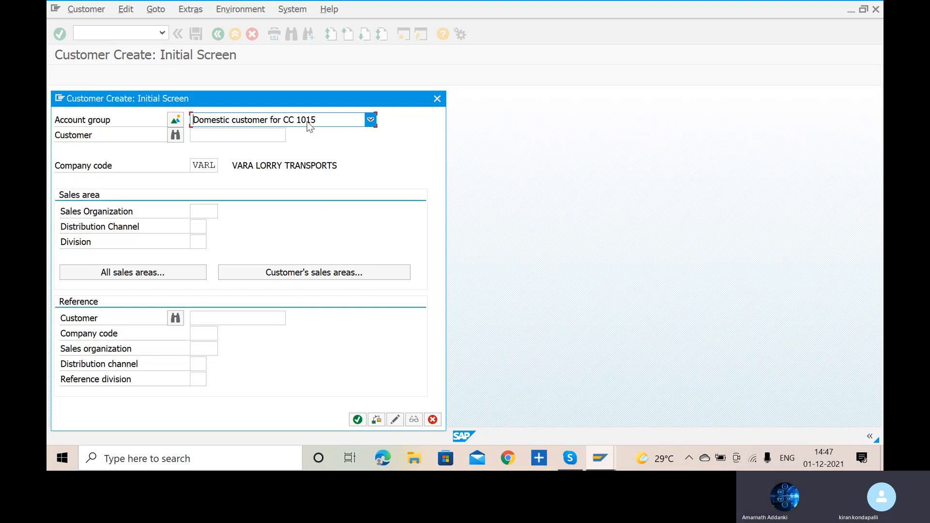
pyautogui.scroll(1, 312, 122)
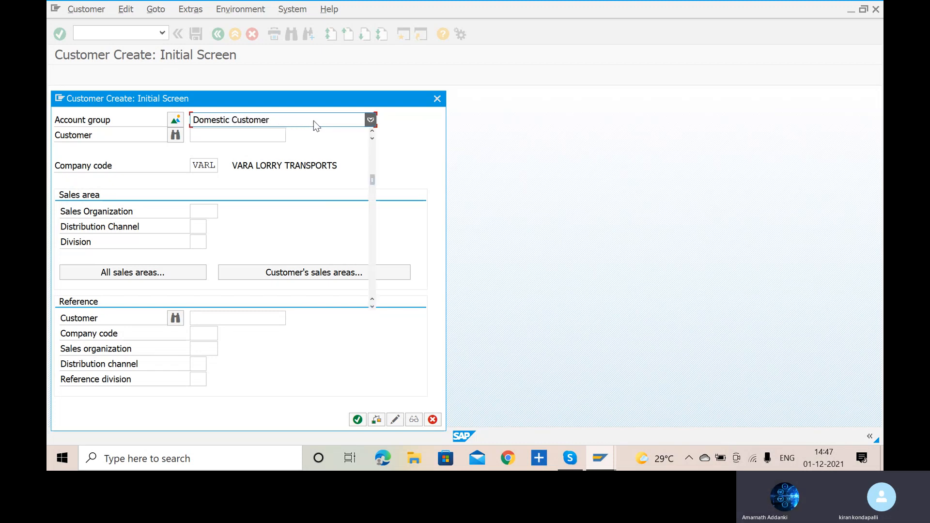
pyautogui.click(313, 120)
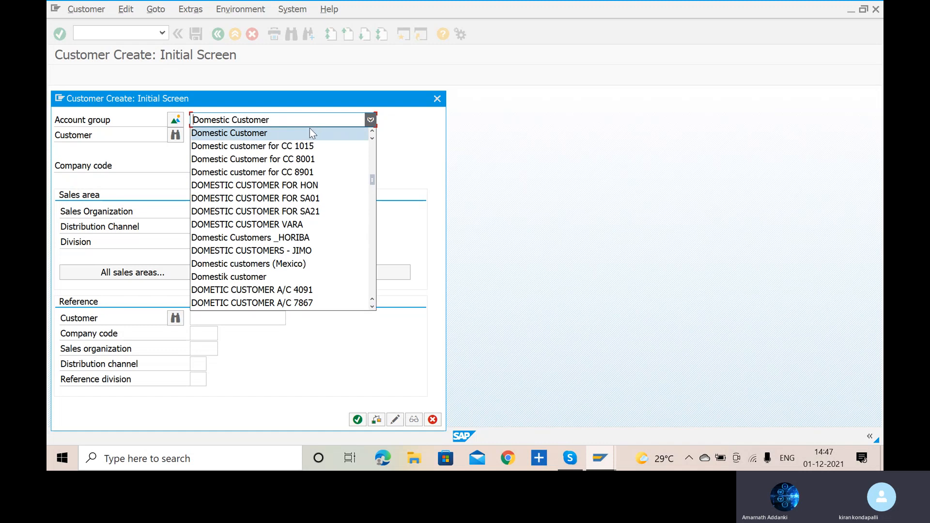
pyautogui.click(291, 224)
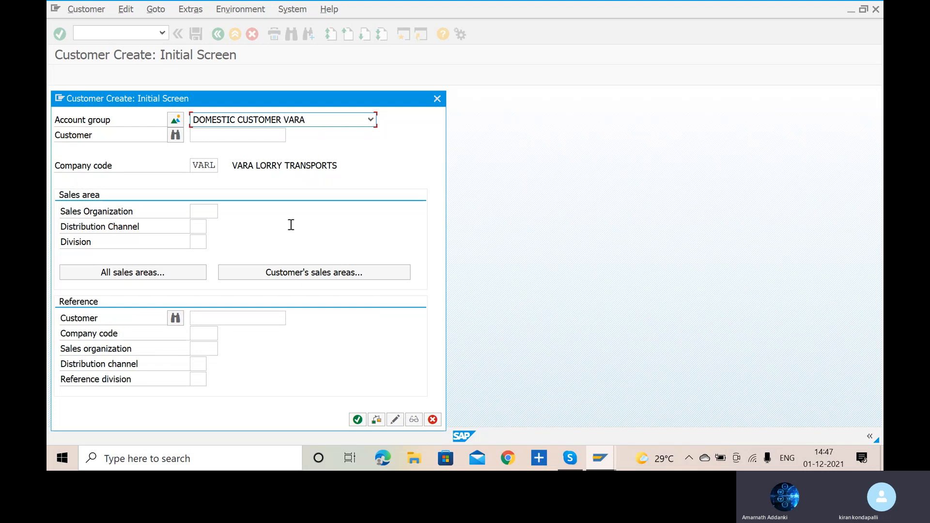
pyautogui.click(371, 120)
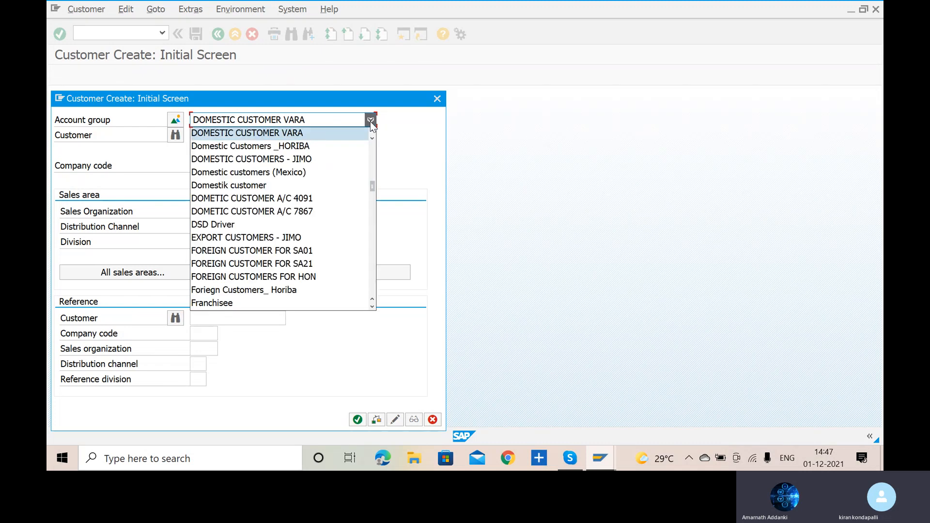
pyautogui.click(311, 132)
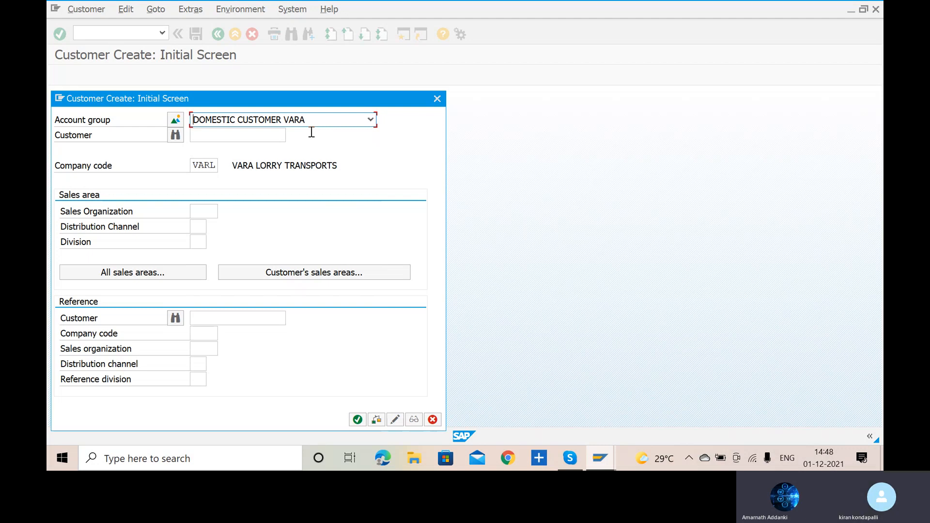
pyautogui.press('Return')
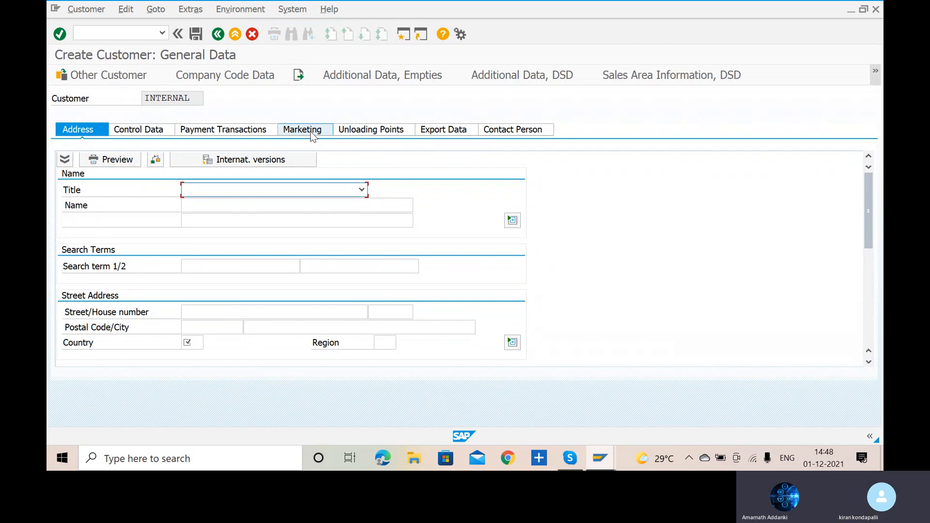
# - Set the new customer's title to Company and its name to DOMESTIC CUSTOMER VARA
pyautogui.click(366, 189)
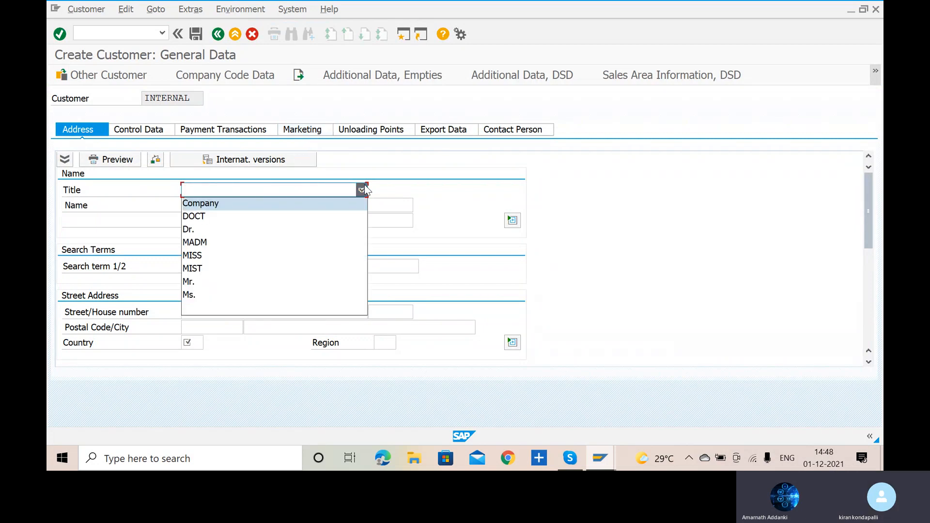
pyautogui.click(305, 205)
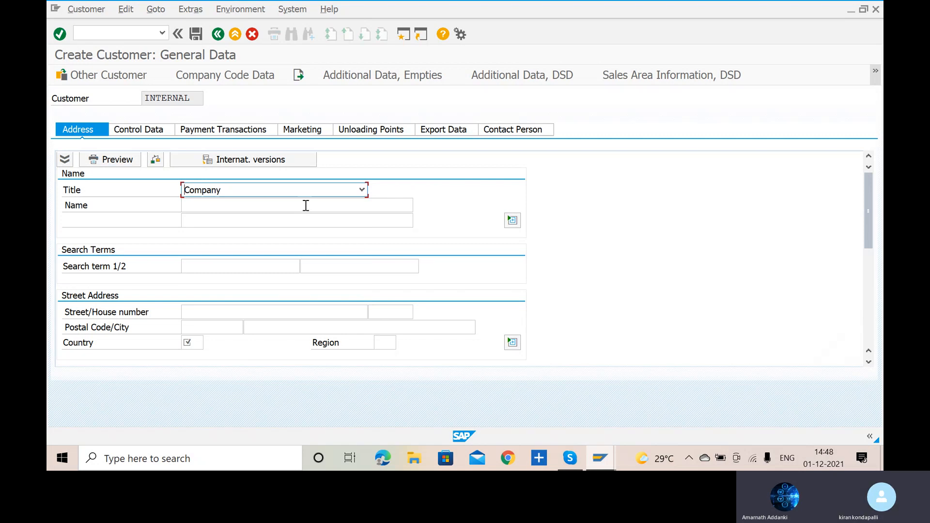
pyautogui.click(279, 203)
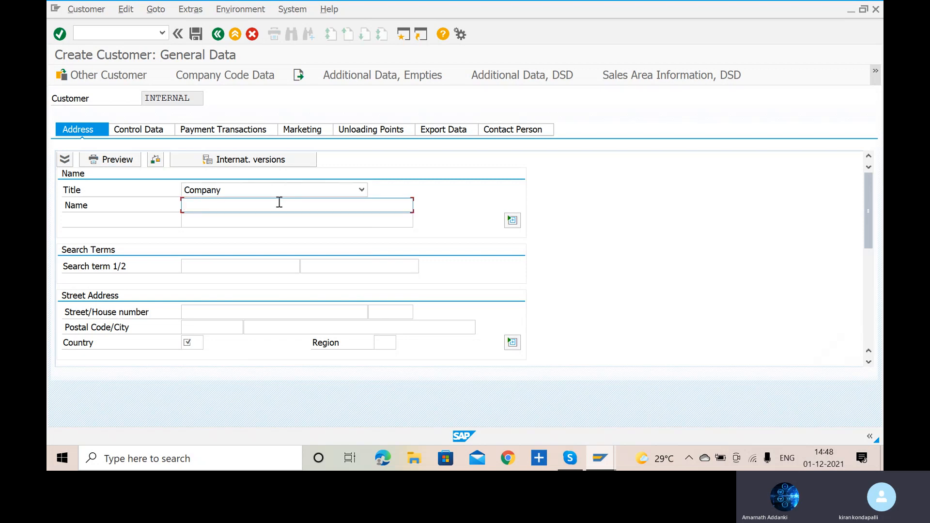
pyautogui.write('DOMESTIC CUSTOMER')
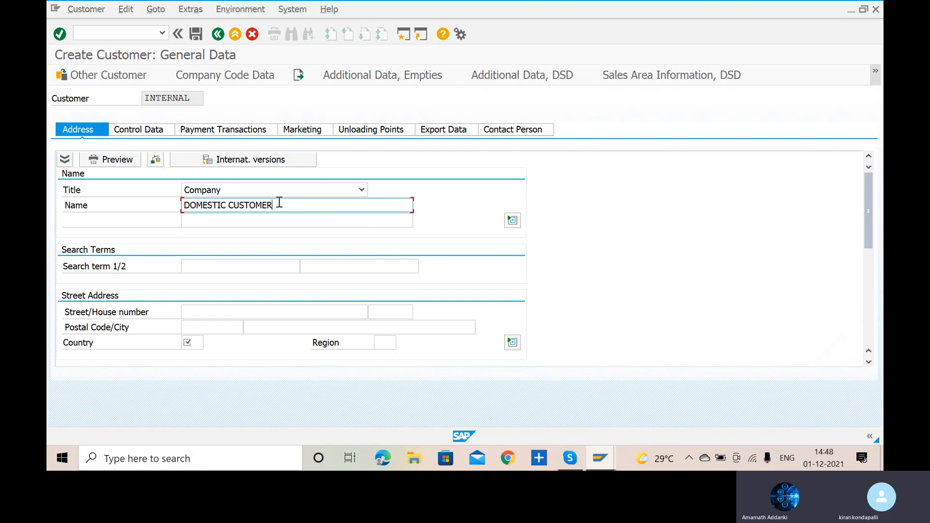
pyautogui.write('UAE')
pyautogui.press('BackSpace')
pyautogui.write('RA')
# - Enter the customer's street and postal code in the street address
pyautogui.click(202, 313)
pyautogui.write('KAKINDA')
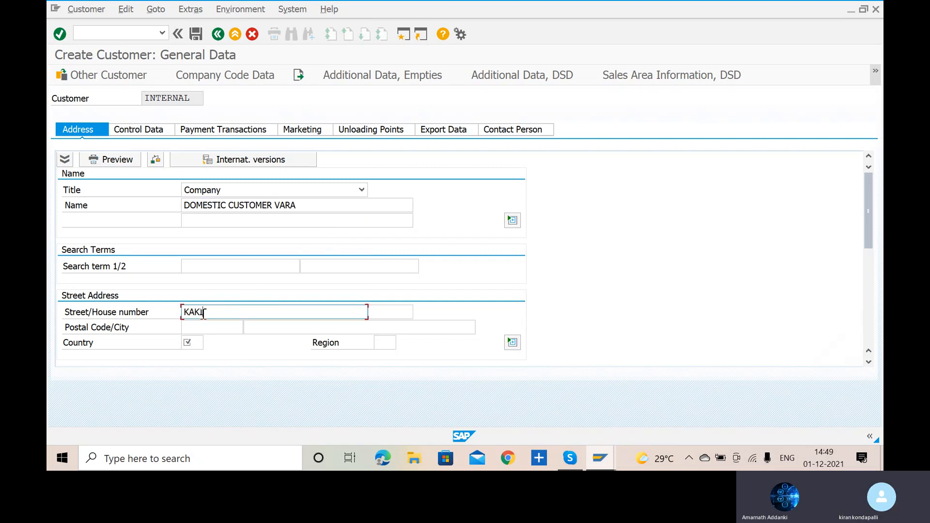
pyautogui.press('BackSpace')
pyautogui.press('BackSpace')
pyautogui.write('ADA')
pyautogui.click(202, 330)
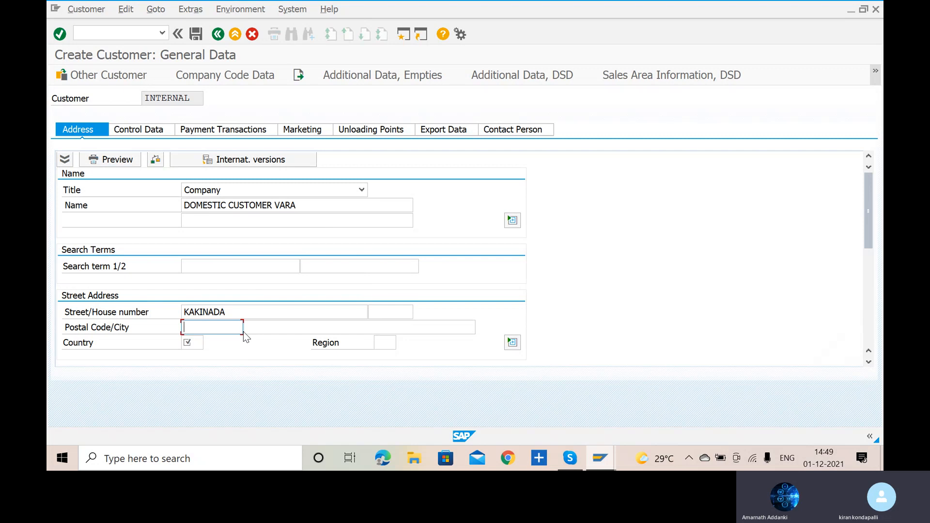
pyautogui.write('50030')
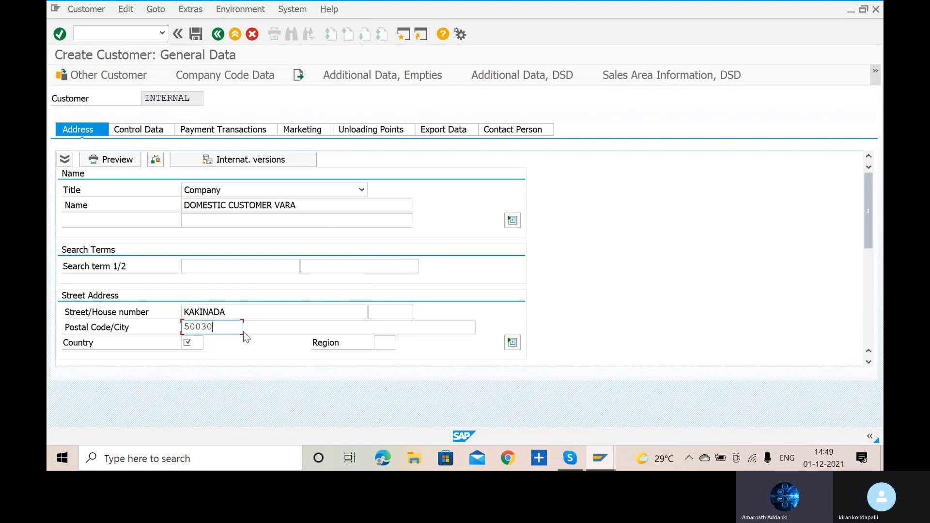
# - Set the customer's country to IN and region to 01 Andra Pradesh, and confirm the address entries
pyautogui.click(200, 342)
pyautogui.write('IN')
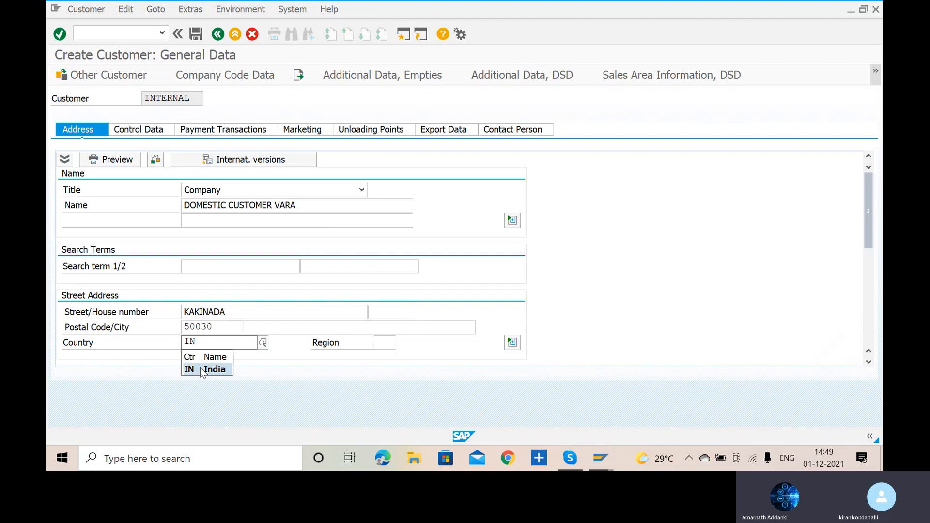
pyautogui.click(202, 370)
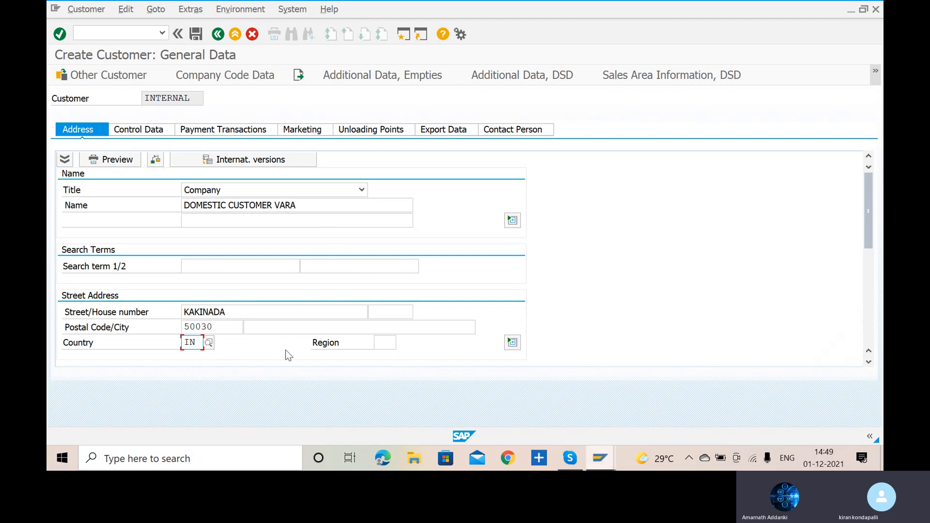
pyautogui.click(387, 347)
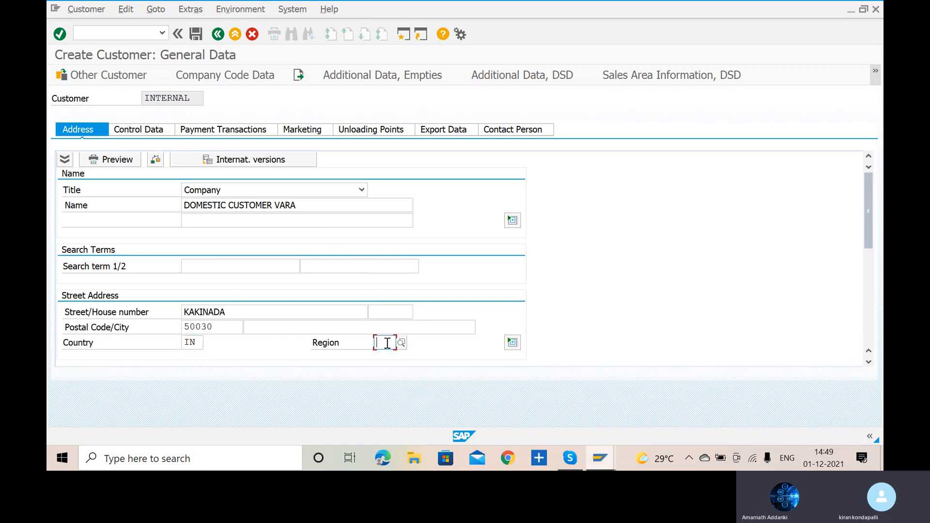
pyautogui.write('01')
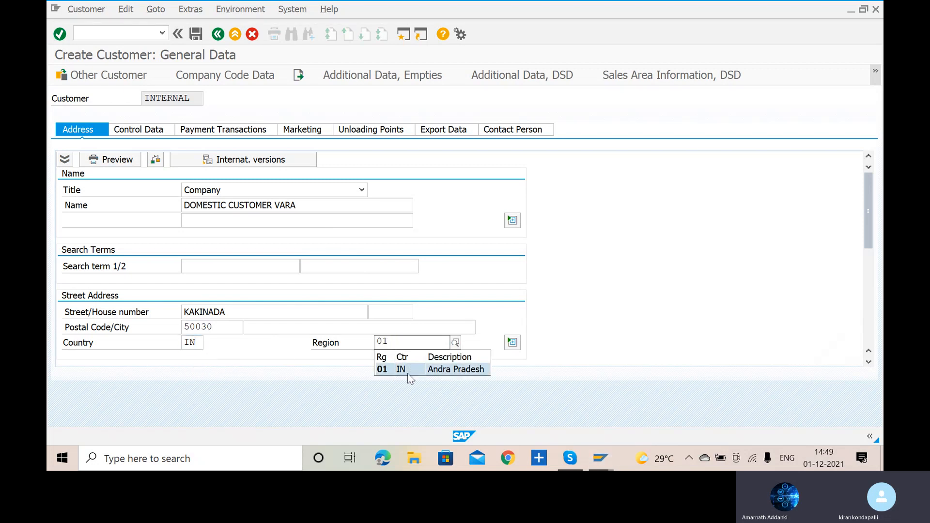
pyautogui.click(408, 372)
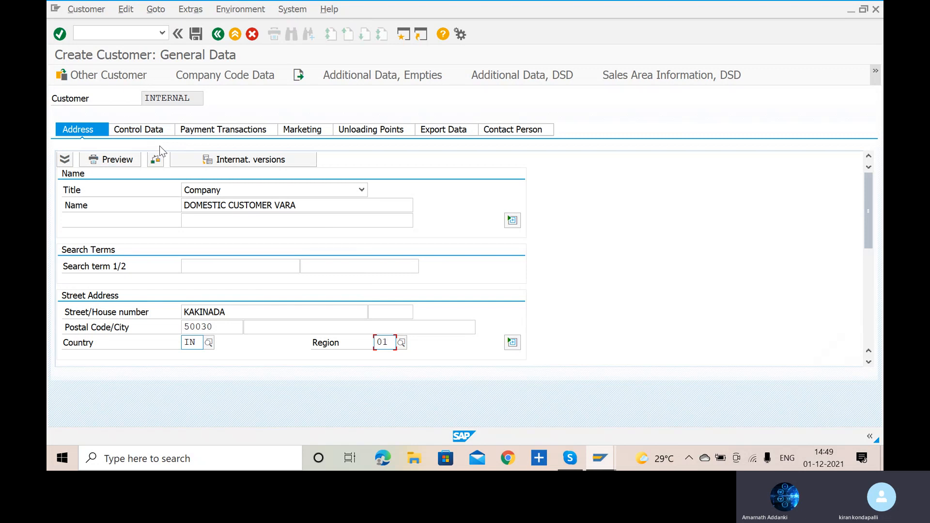
pyautogui.press('Return')
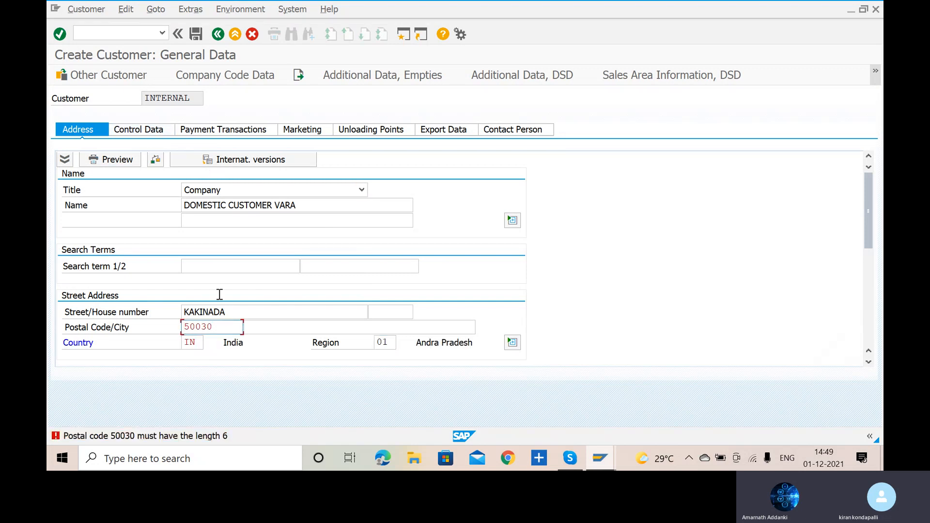
# - Correct the customer's postal code to six digits and proceed through the control data to the payment transactions
pyautogui.click(201, 326)
pyautogui.write('0')
pyautogui.click(145, 130)
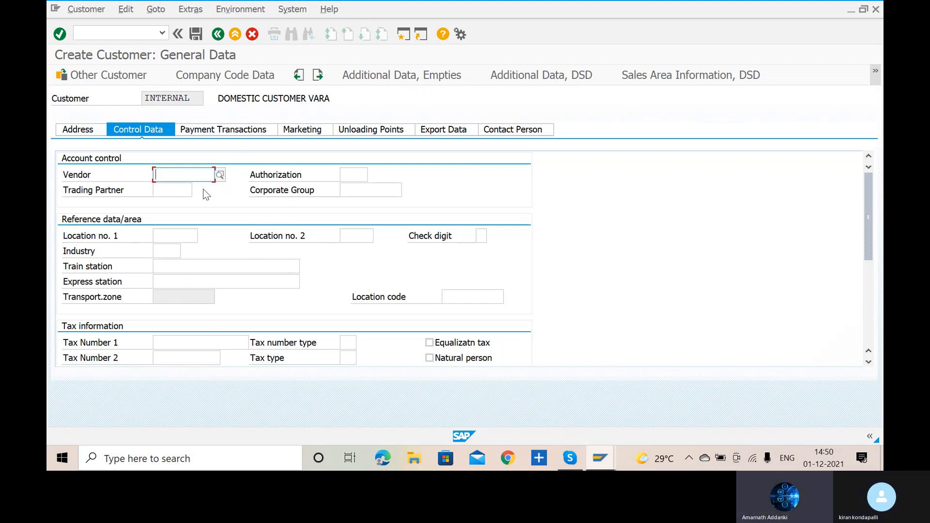
pyautogui.click(217, 132)
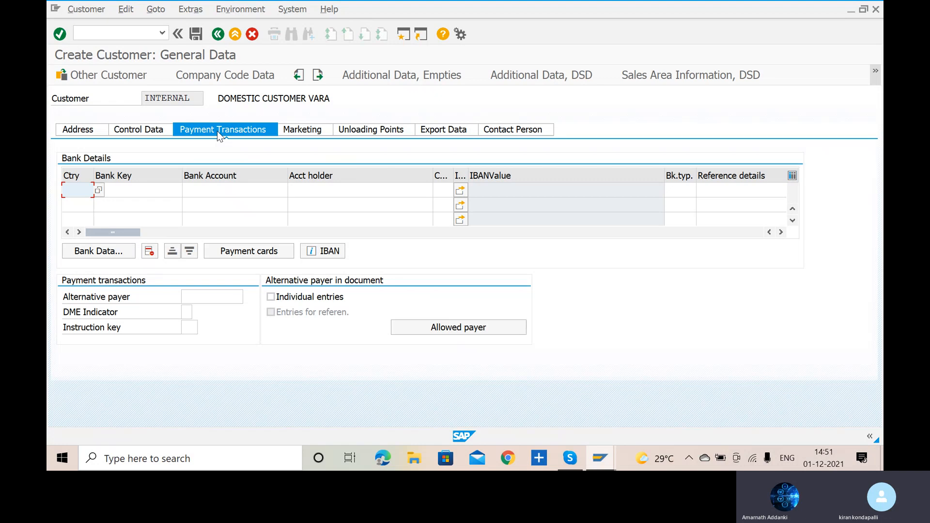
# - Open the customer's company code data and set the reconciliation account to 200104, DOMESTIC CUSTOMER RECON ACCOUNT
pyautogui.click(234, 76)
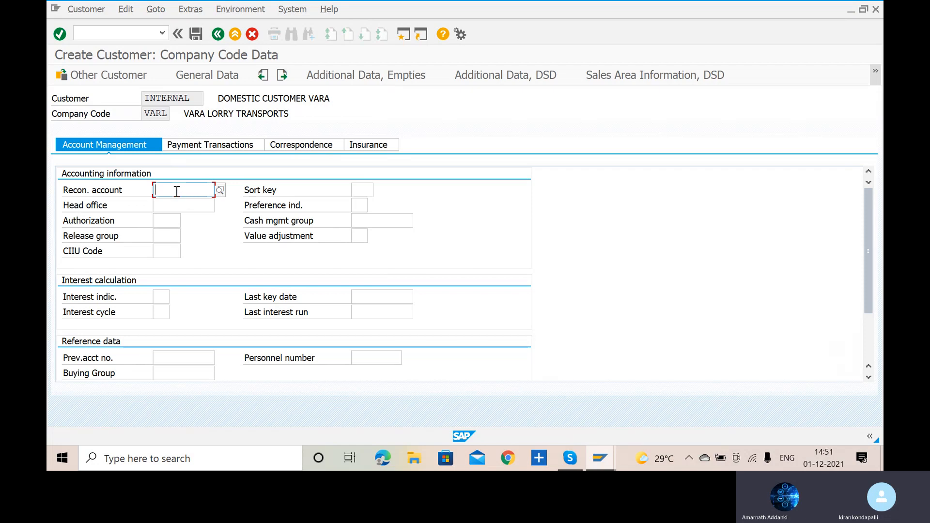
pyautogui.click(220, 190)
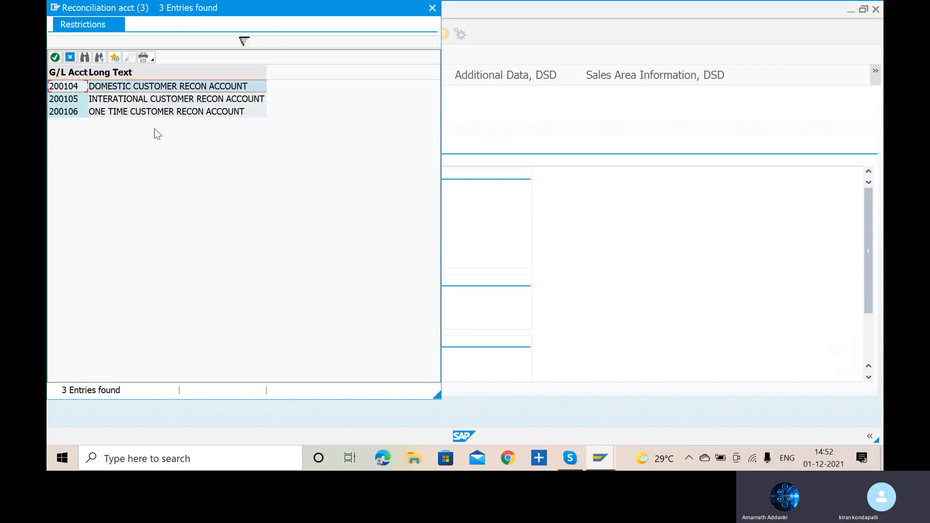
pyautogui.click(77, 89)
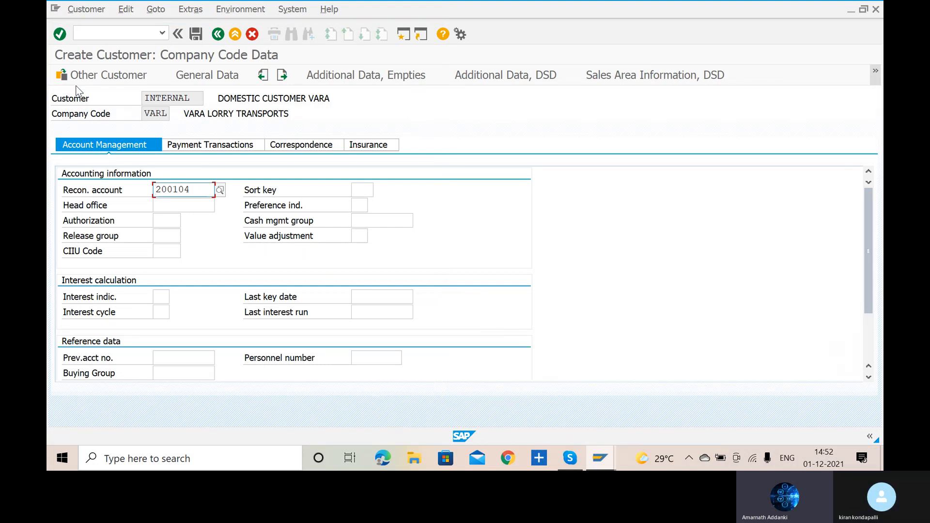
pyautogui.click(356, 189)
pyautogui.write('001')
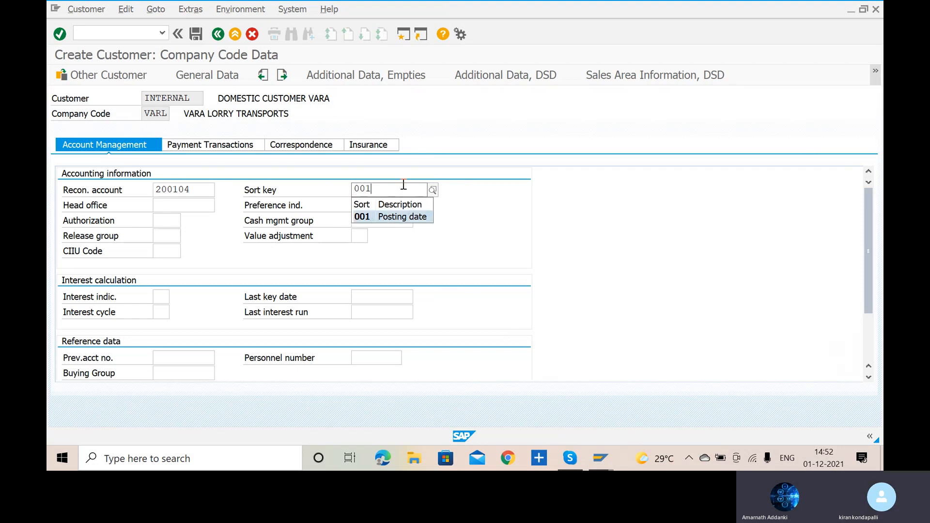
pyautogui.press('BackSpace')
pyautogui.press('BackSpace')
pyautogui.press('BackSpace')
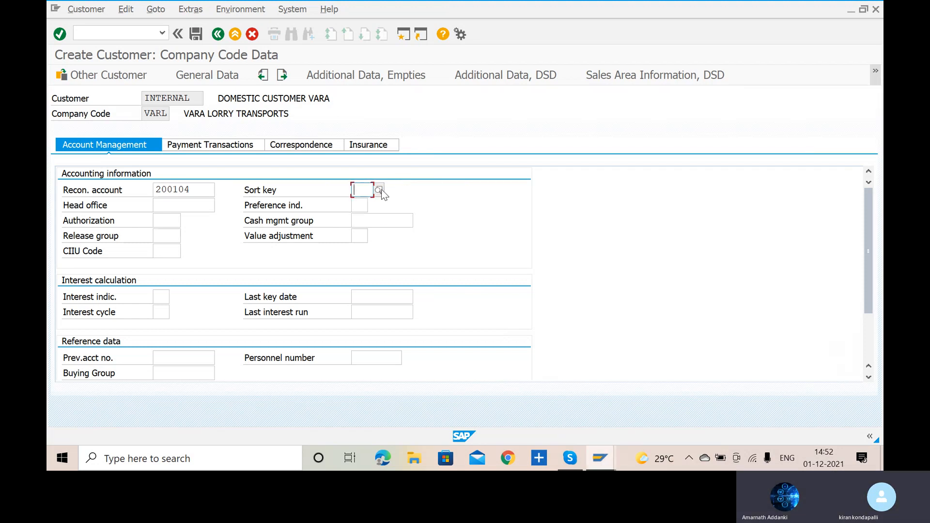
# - Set the sort key in the customer's accounting information to 031, Customer number
pyautogui.click(379, 190)
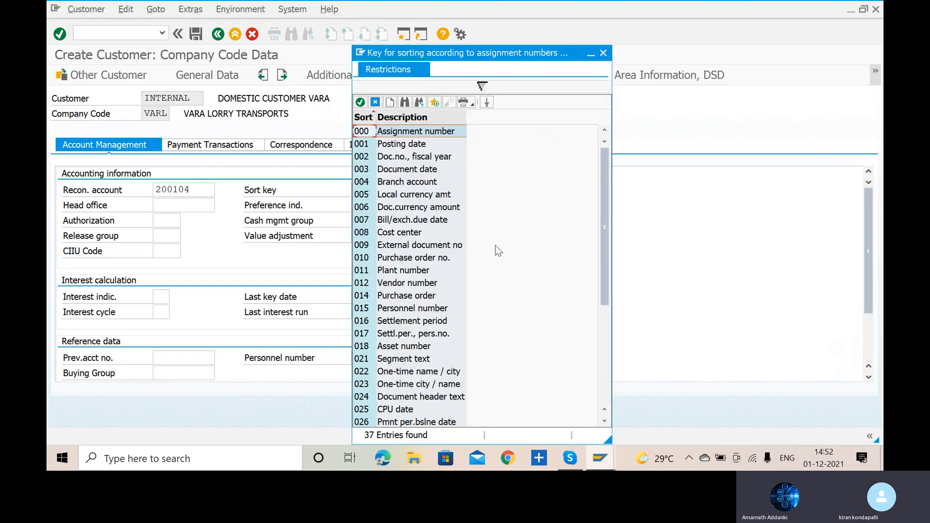
pyautogui.scroll(-1, 495, 245)
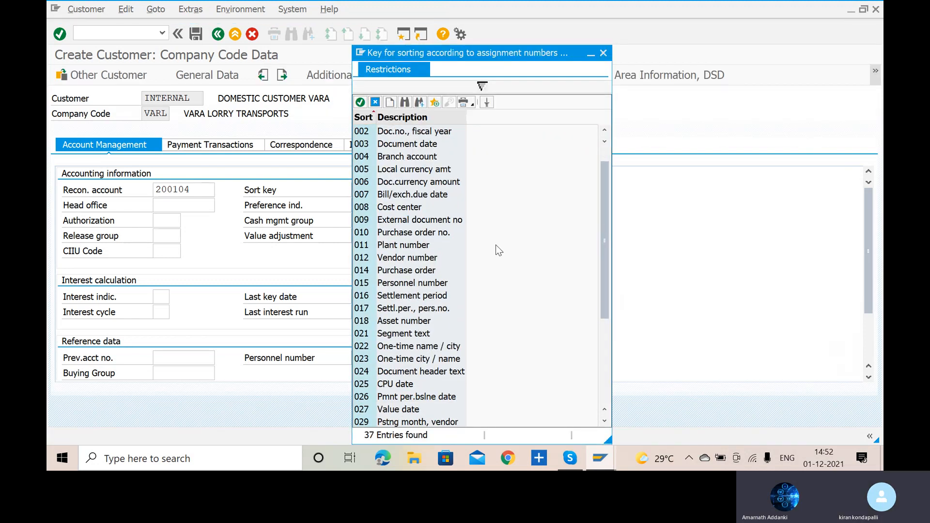
pyautogui.scroll(-6, 496, 245)
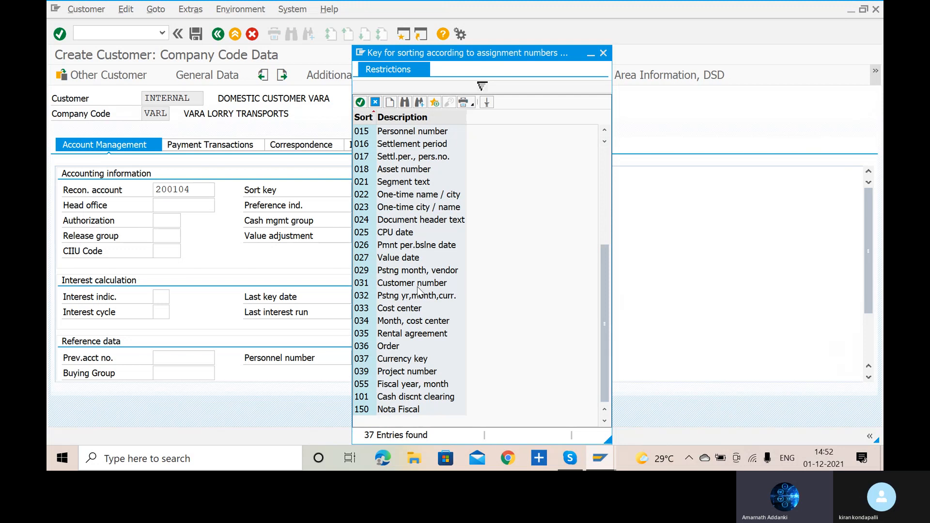
pyautogui.doubleClick(366, 286)
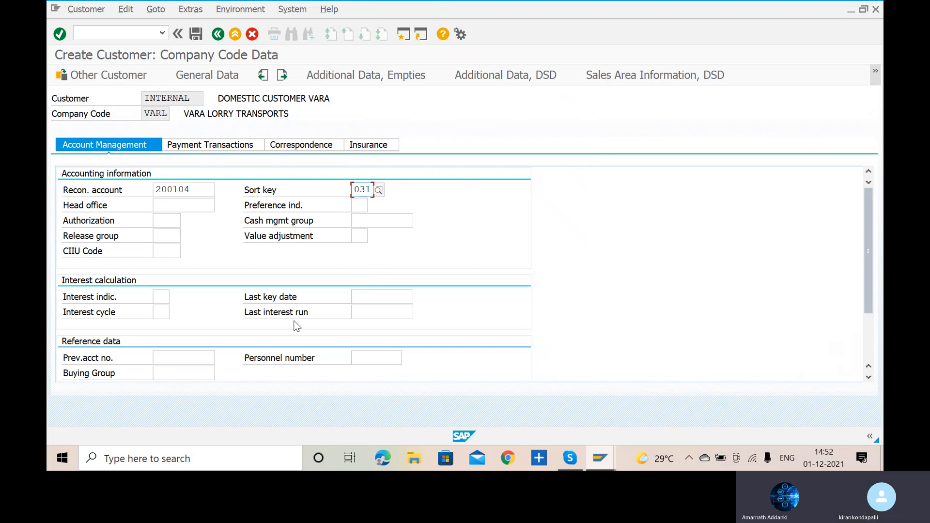
# - Set the customer's cash management group to planning group E6, Major customers
pyautogui.click(375, 215)
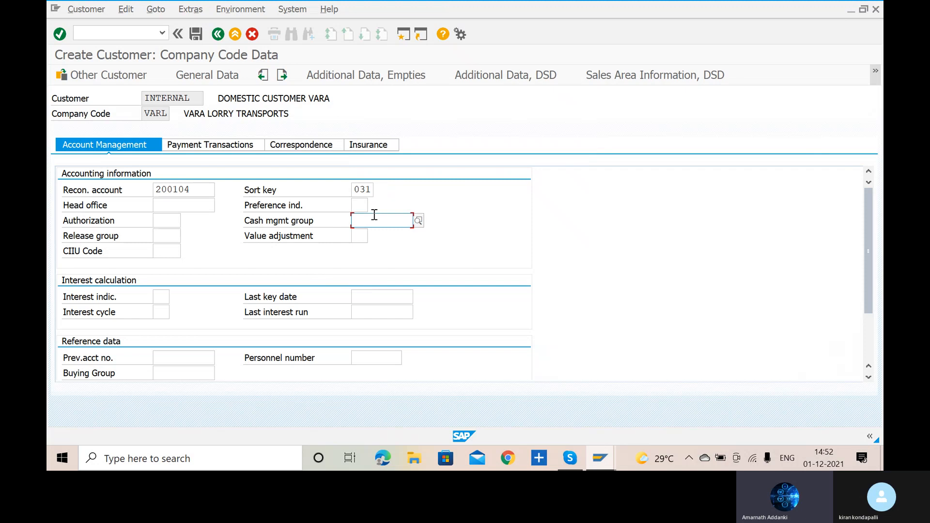
pyautogui.click(419, 222)
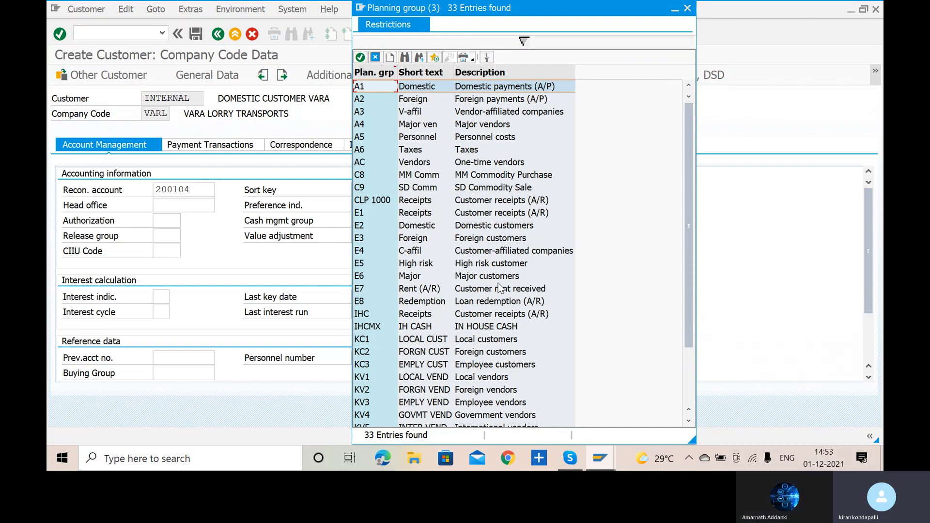
pyautogui.scroll(-2, 500, 289)
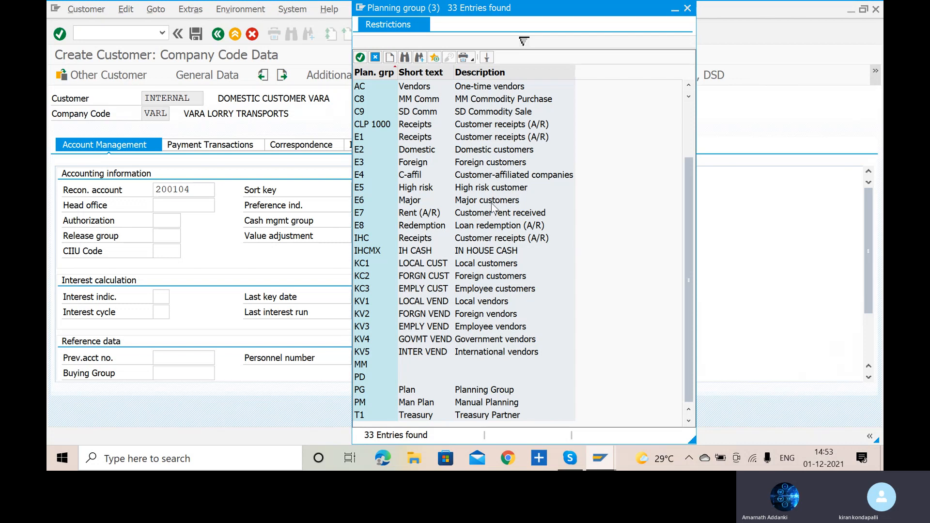
pyautogui.click(361, 203)
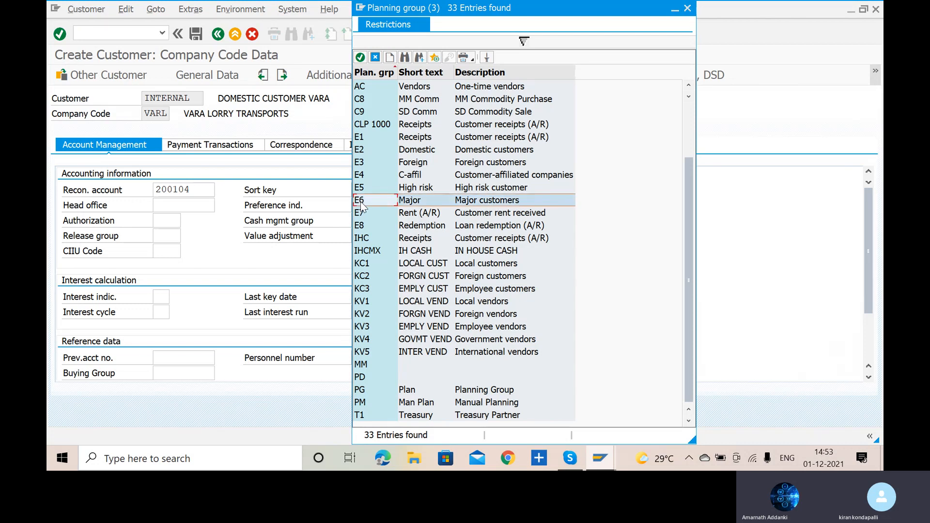
pyautogui.doubleClick(361, 203)
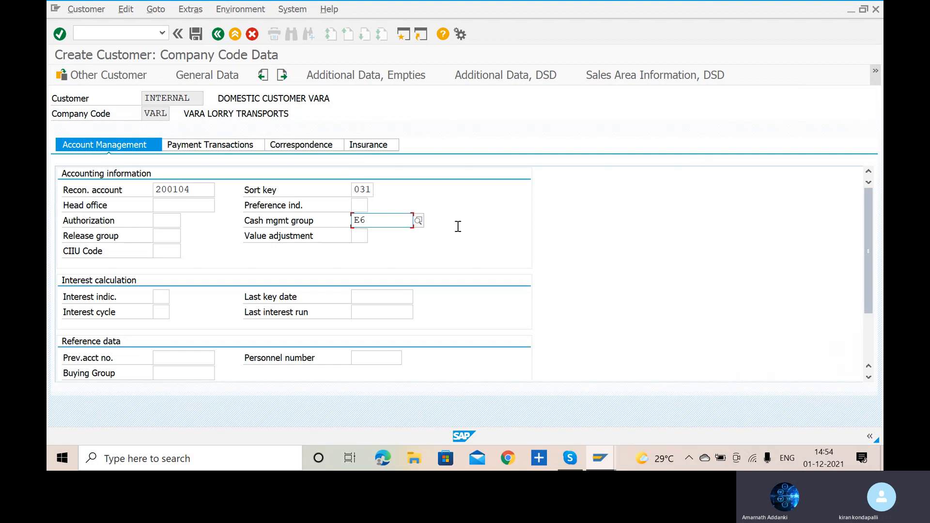
# - Set the customer's terms of payment to 0001, Payable immediately Due net, and save the customer
pyautogui.click(217, 154)
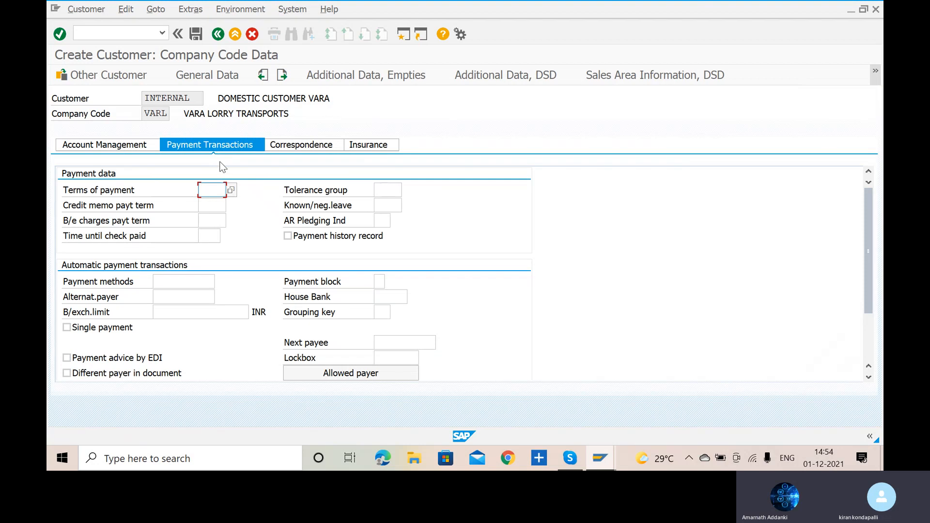
pyautogui.write('0001')
pyautogui.click(232, 193)
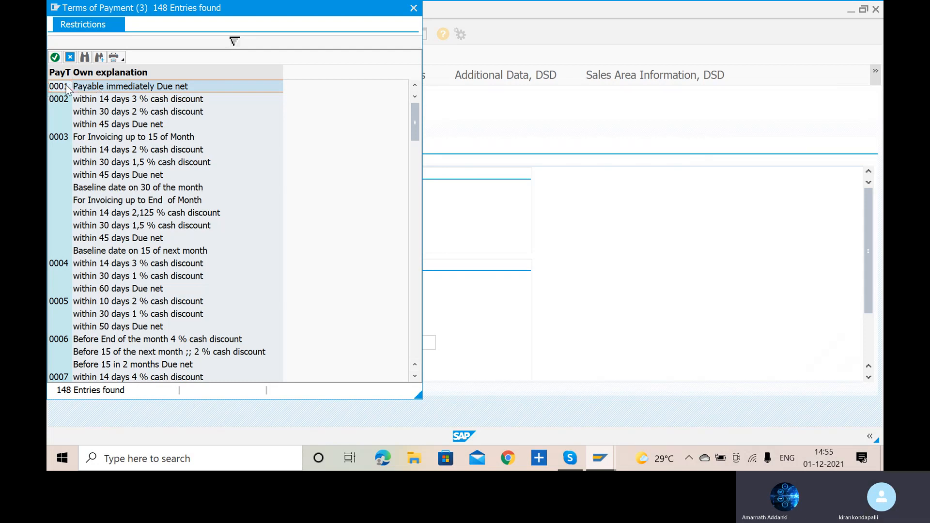
pyautogui.doubleClick(65, 86)
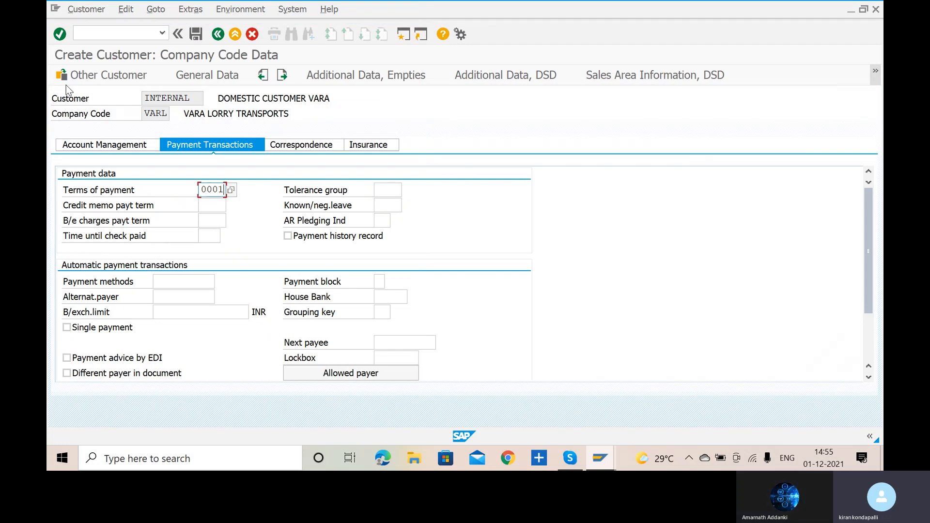
pyautogui.click(201, 37)
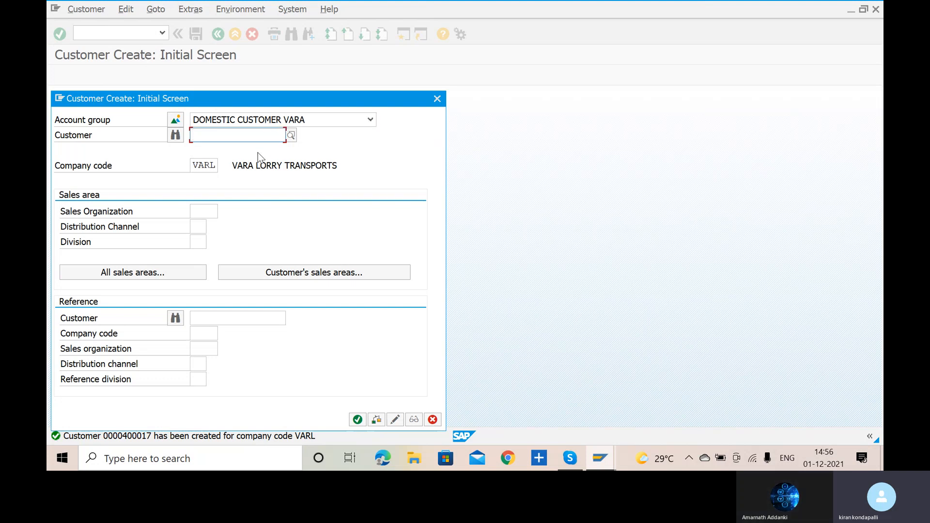
pyautogui.click(369, 125)
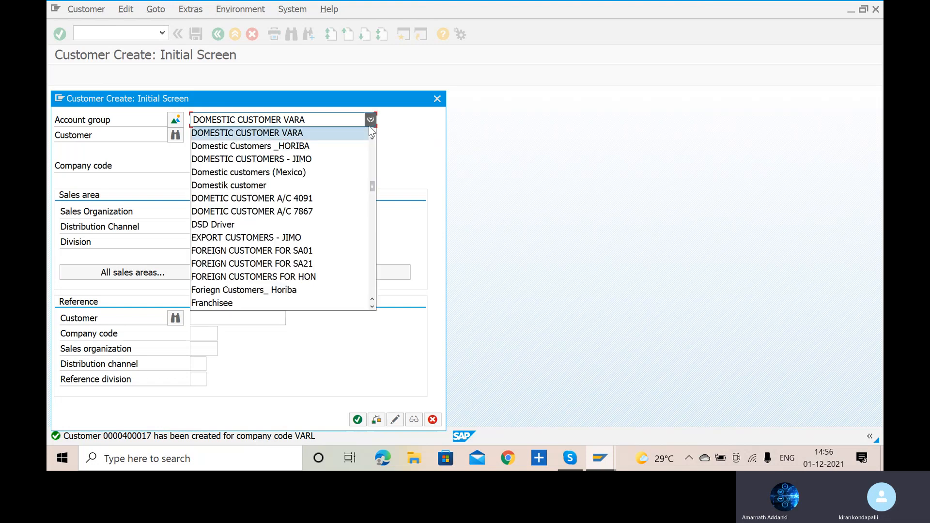
pyautogui.click(326, 115)
pyautogui.click(326, 115)
pyautogui.click(357, 422)
pyautogui.click(357, 420)
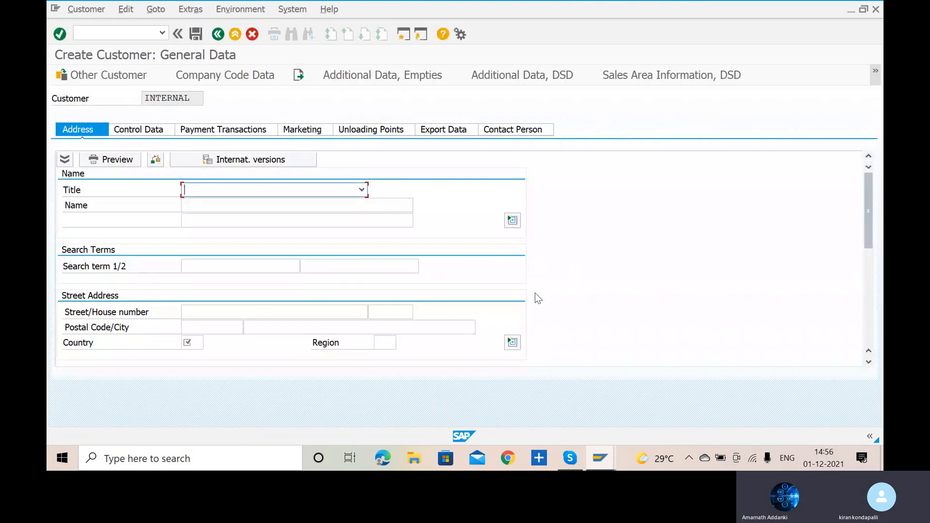
pyautogui.click(112, 76)
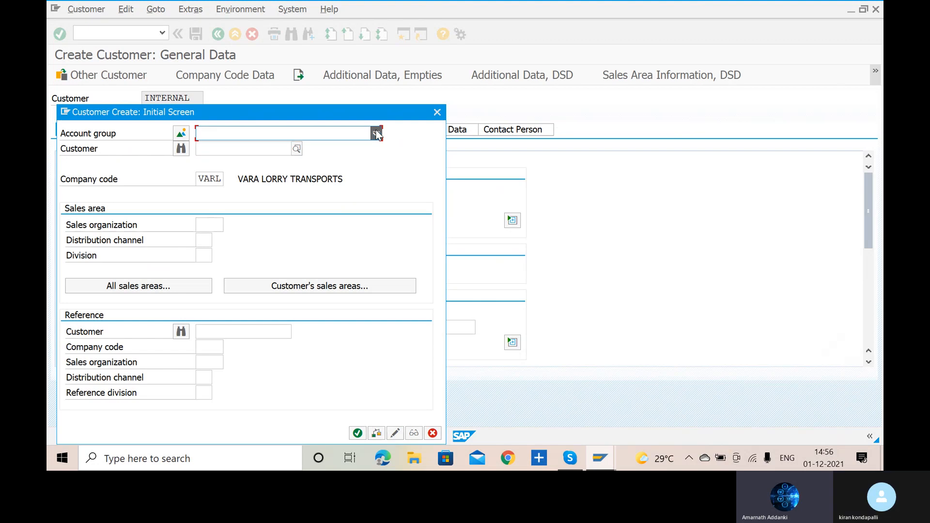
pyautogui.click(376, 133)
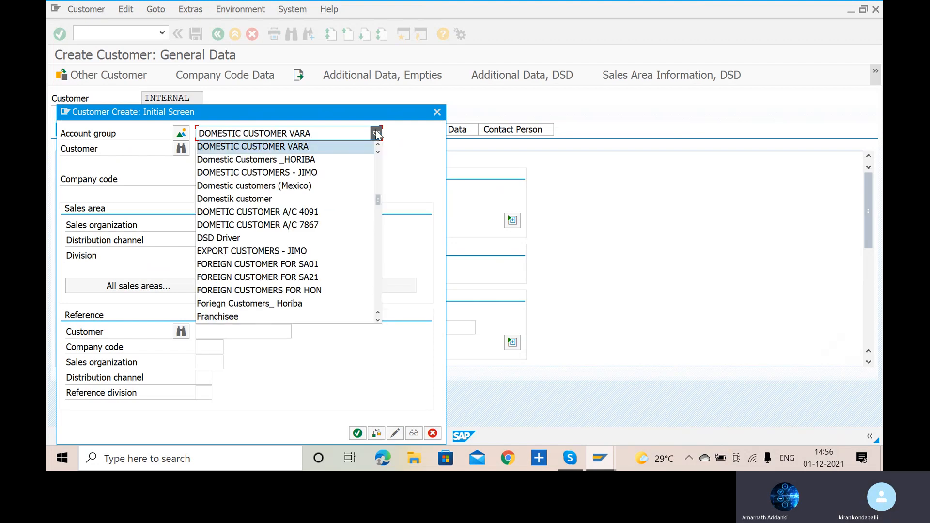
pyautogui.click(415, 150)
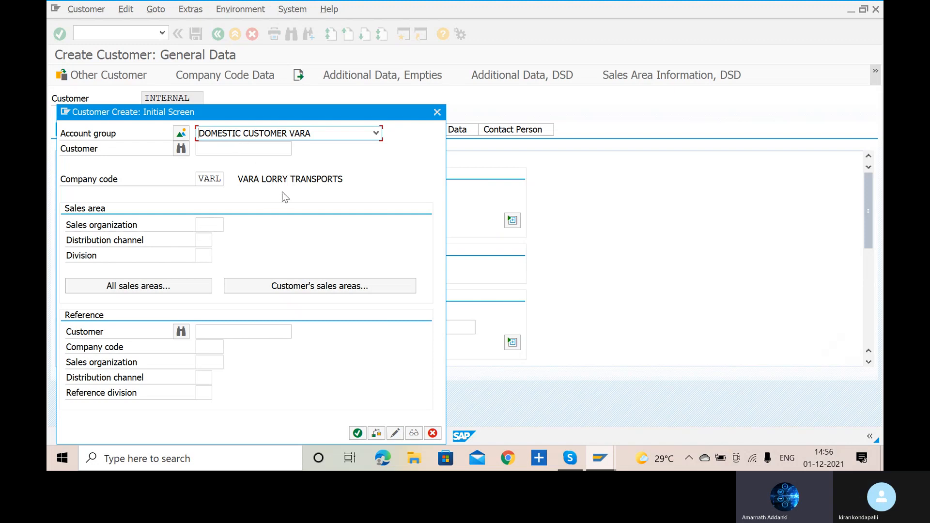
pyautogui.click(248, 148)
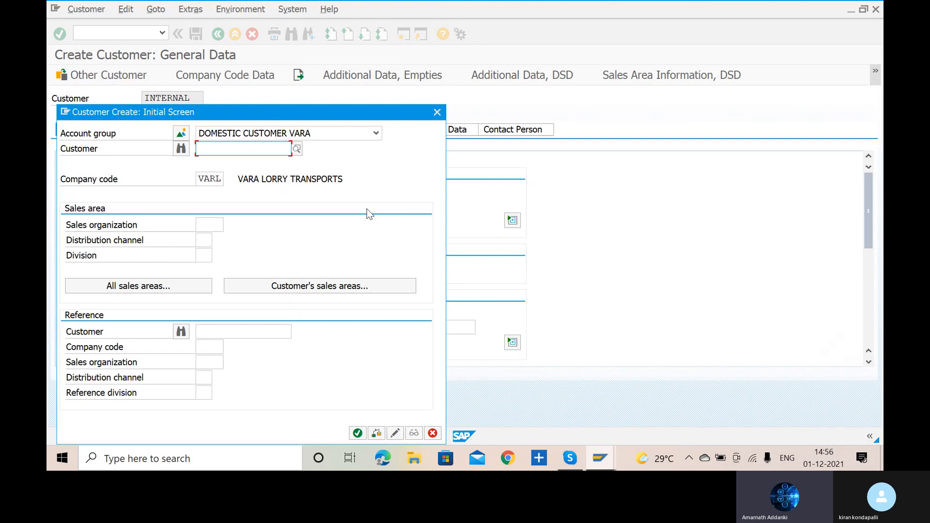
pyautogui.click(297, 152)
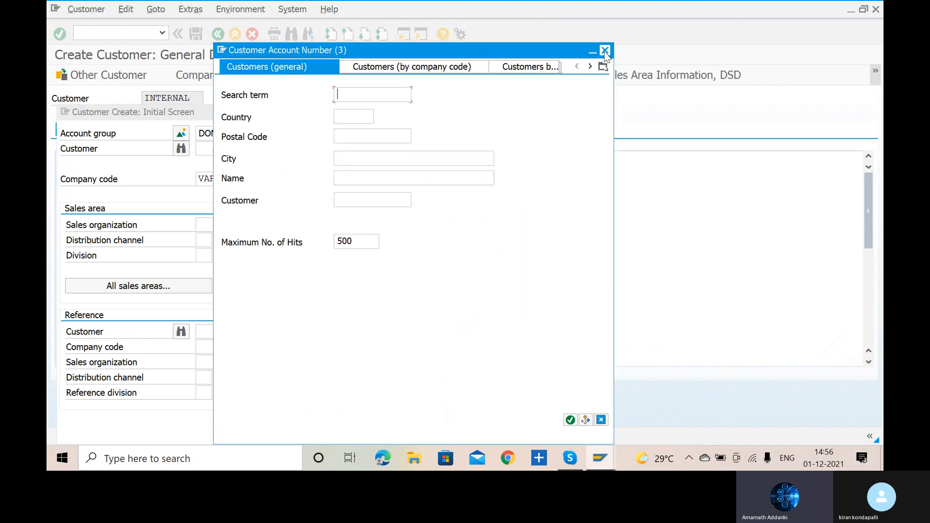
pyautogui.click(606, 51)
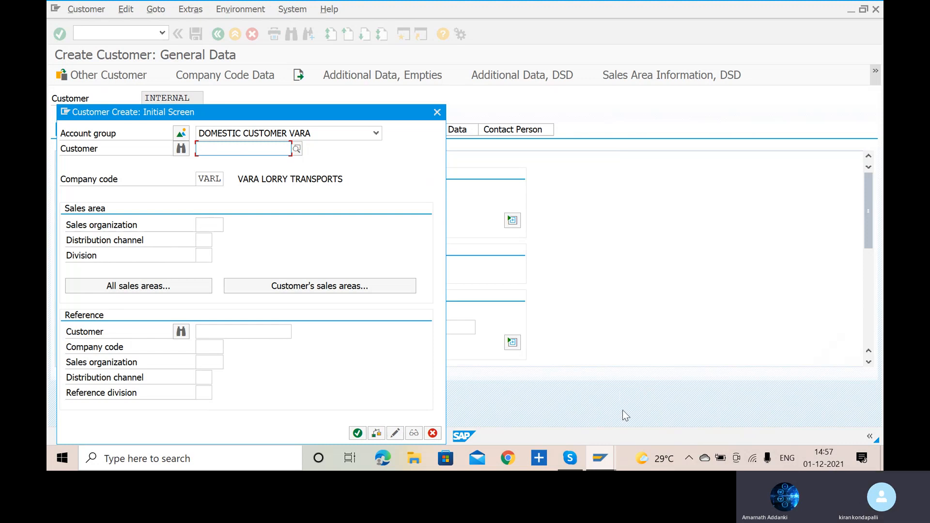
pyautogui.click(357, 434)
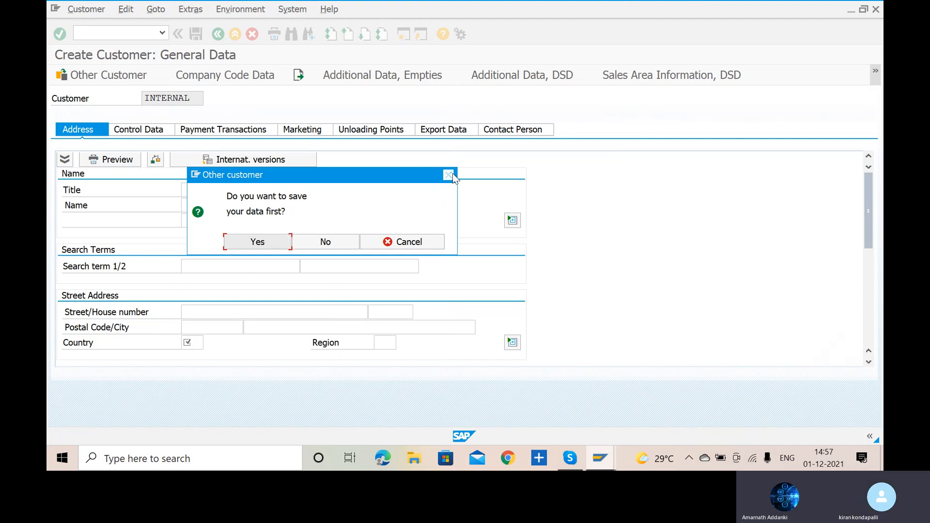
pyautogui.click(451, 176)
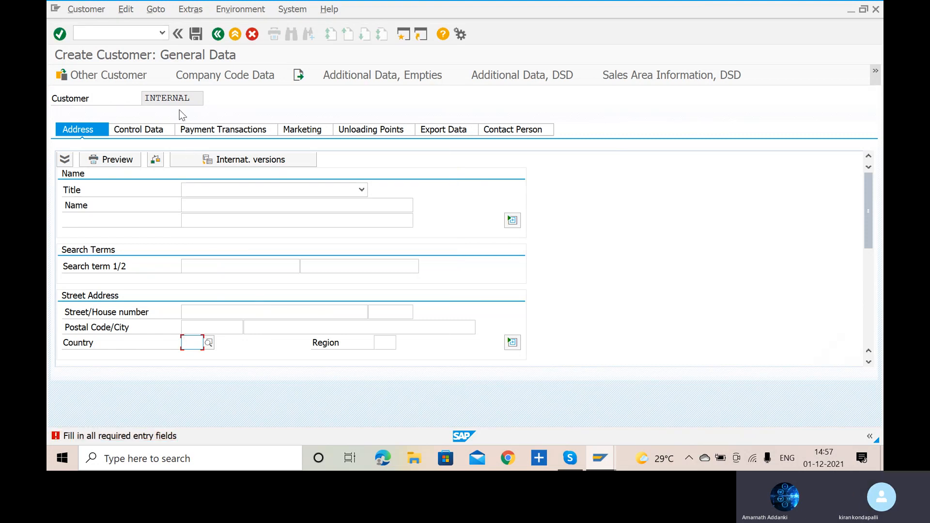
pyautogui.click(125, 80)
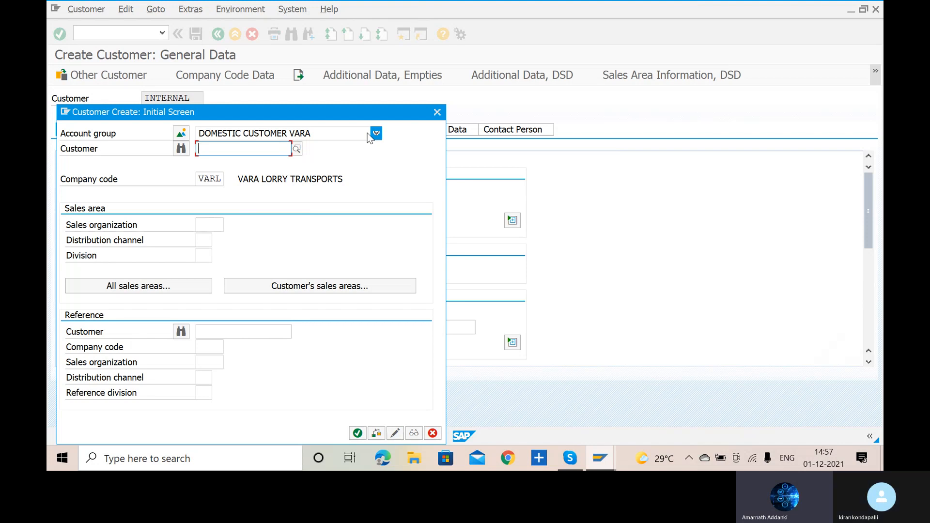
pyautogui.press('Return')
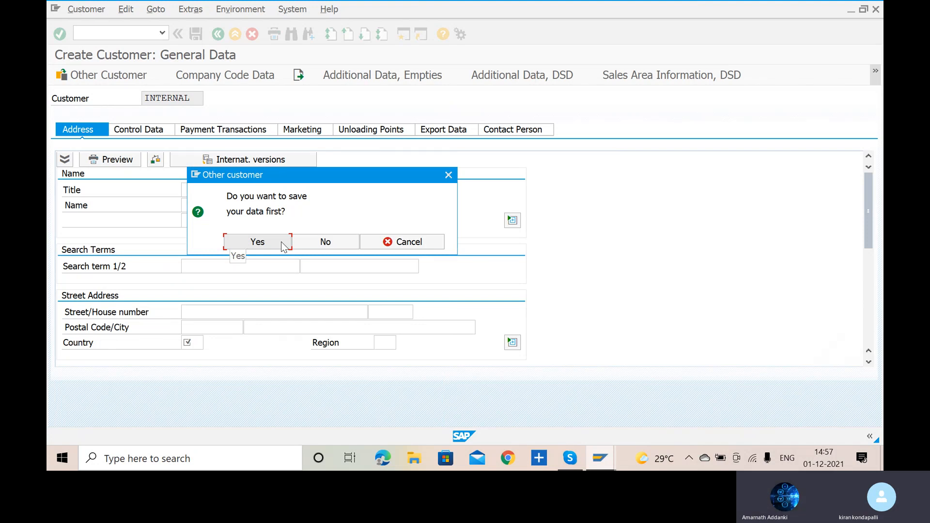
pyautogui.click(325, 241)
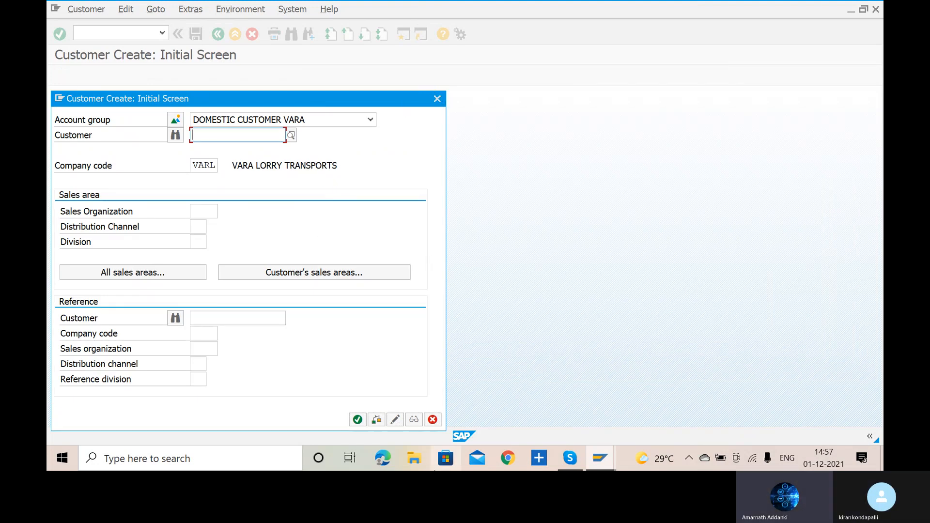
pyautogui.click(435, 421)
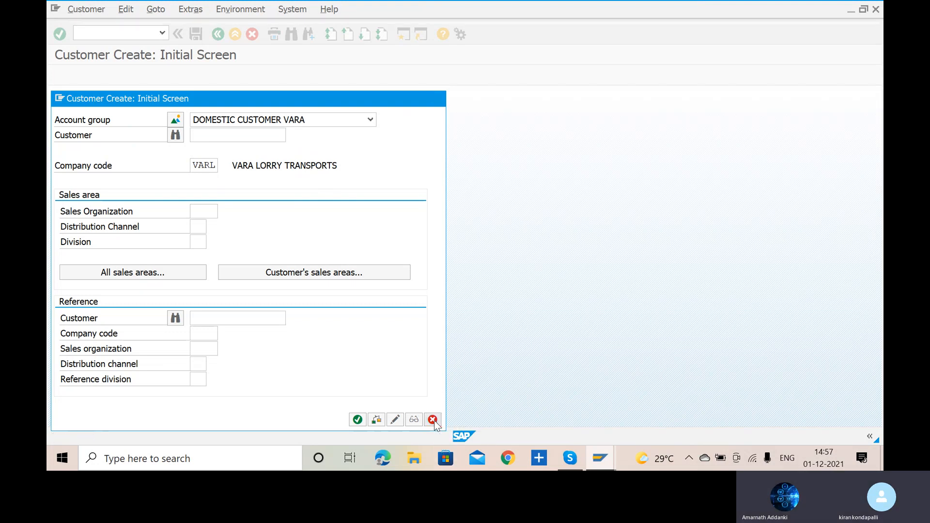
# - Run transaction XD01 and start a new customer in account group DOMESTIC CUSTOMER VARA for company code VARL
pyautogui.hotkey('alt', 'Tab')
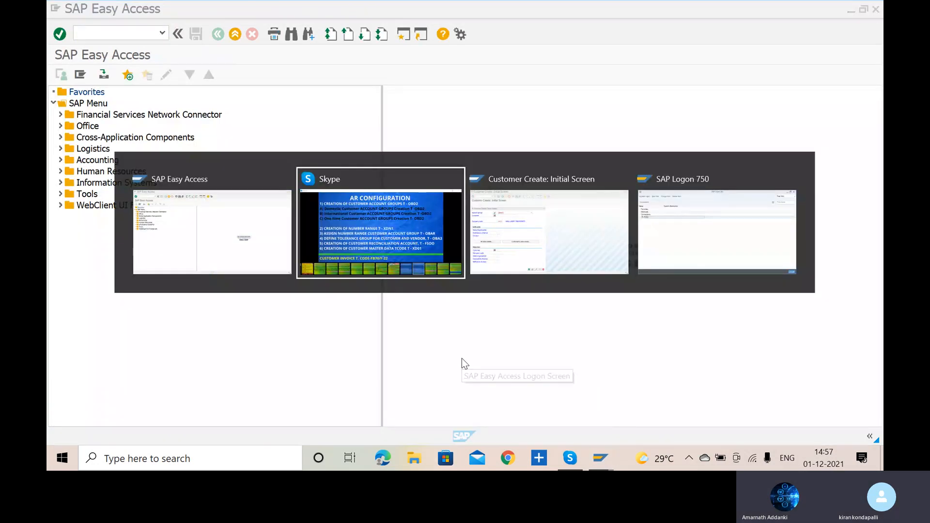
pyautogui.hotkey('alt', 'Tab')
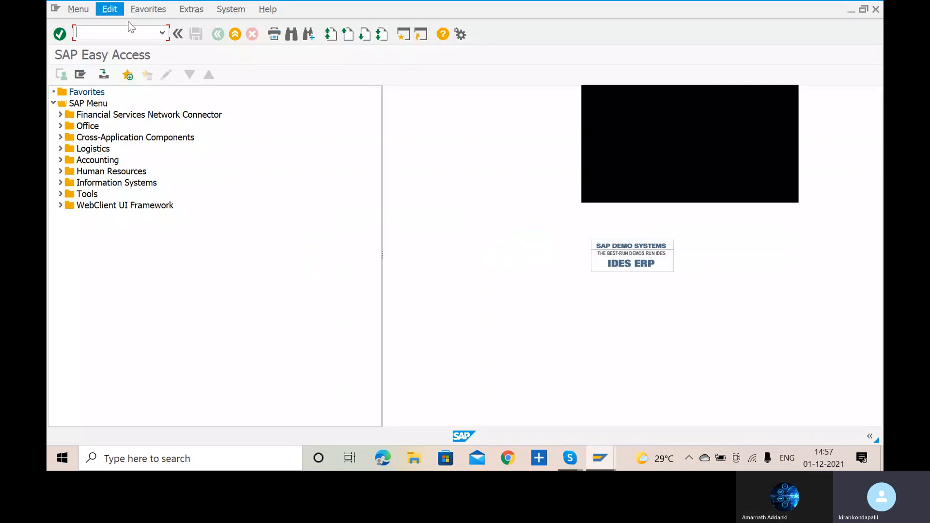
pyautogui.write('X')
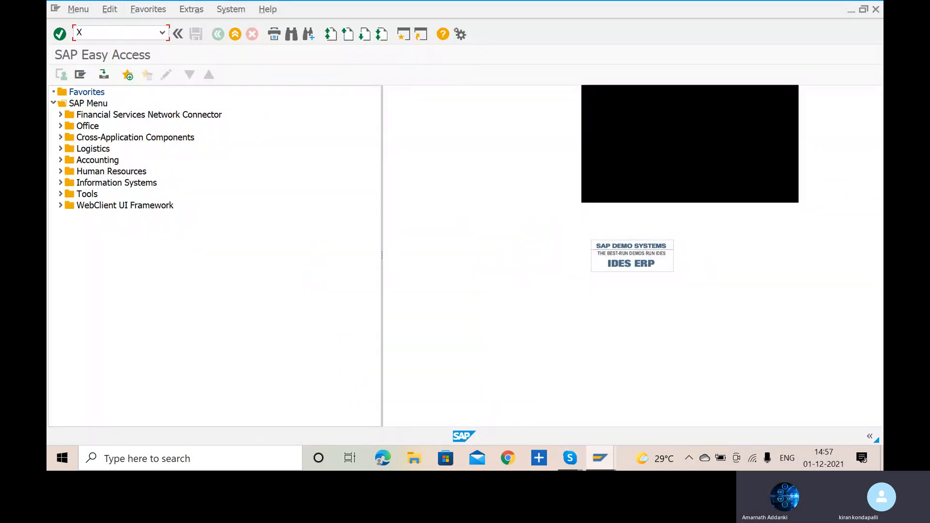
pyautogui.write('D01')
pyautogui.press('Return')
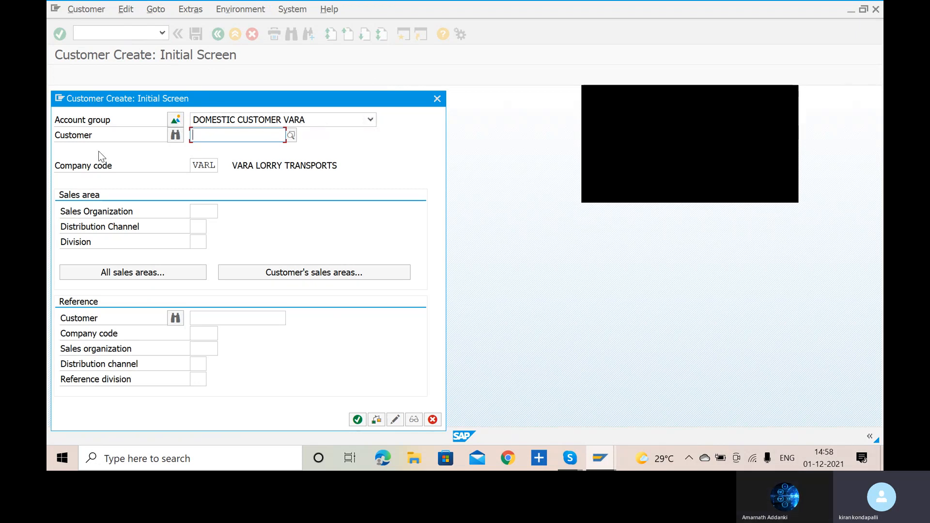
pyautogui.click(320, 124)
pyautogui.click(313, 132)
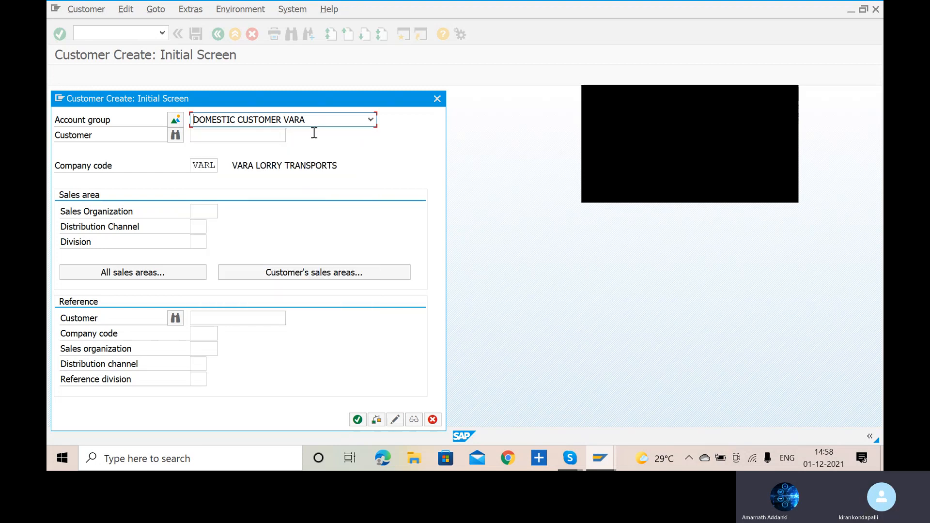
pyautogui.press('Return')
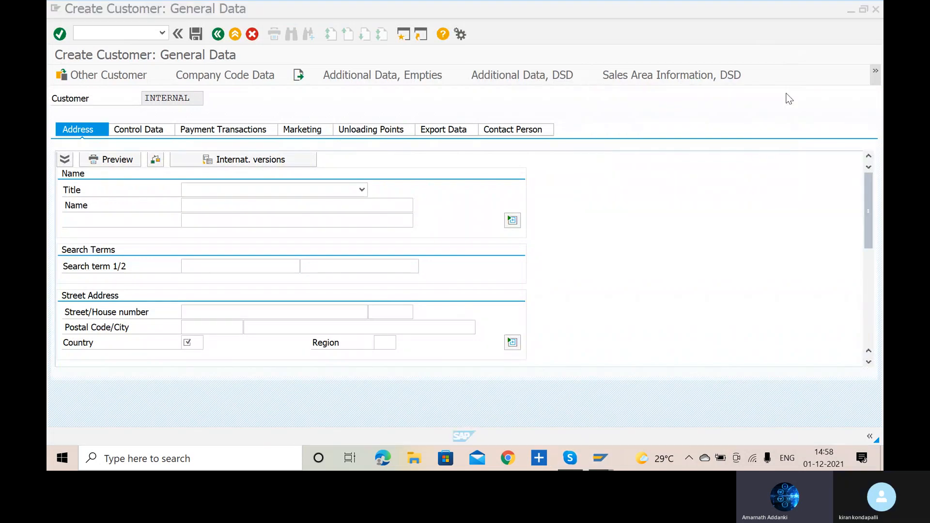
# - Set the new customer's title to Company and enter DOMESTIC CUSTOMER followed by the person's name as the name
pyautogui.click(336, 188)
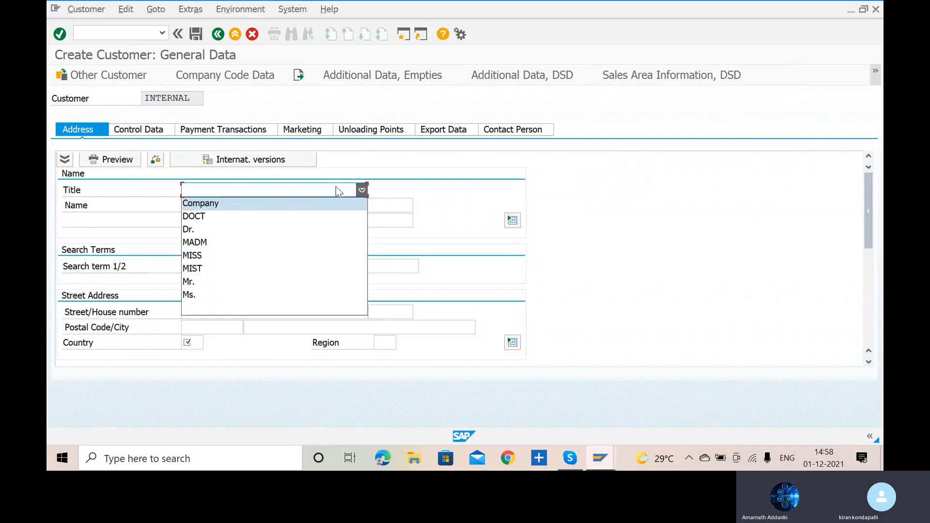
pyautogui.click(325, 202)
pyautogui.click(306, 204)
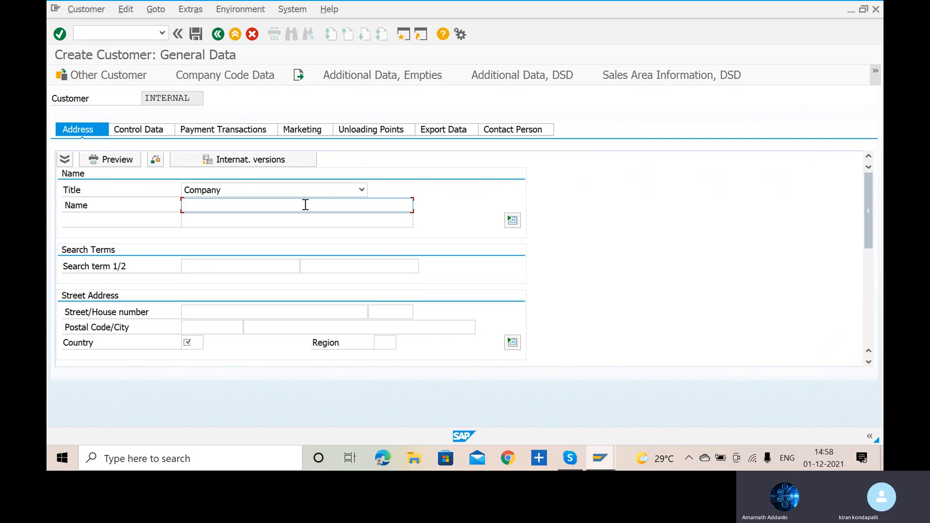
pyautogui.write('DOMESTIC CUST')
pyautogui.press('BackSpace')
pyautogui.write('OMER')
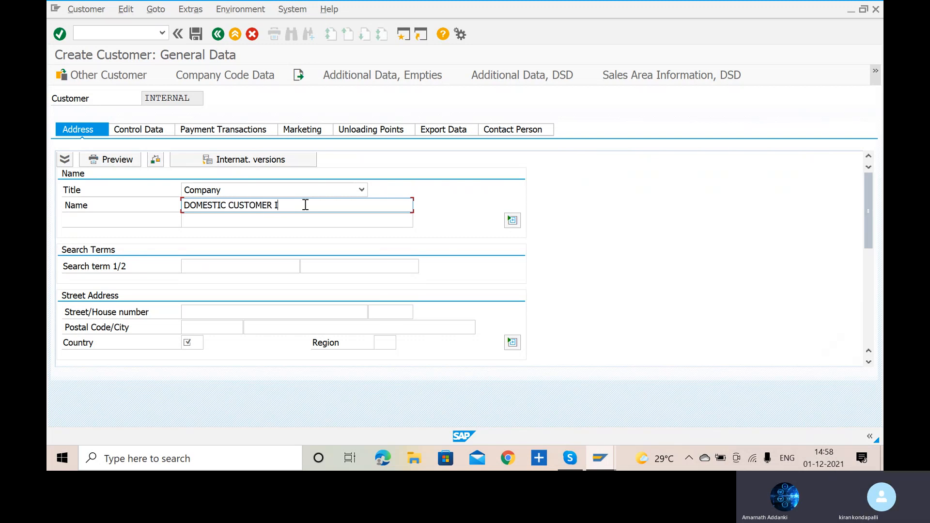
pyautogui.write(' KIRAN')
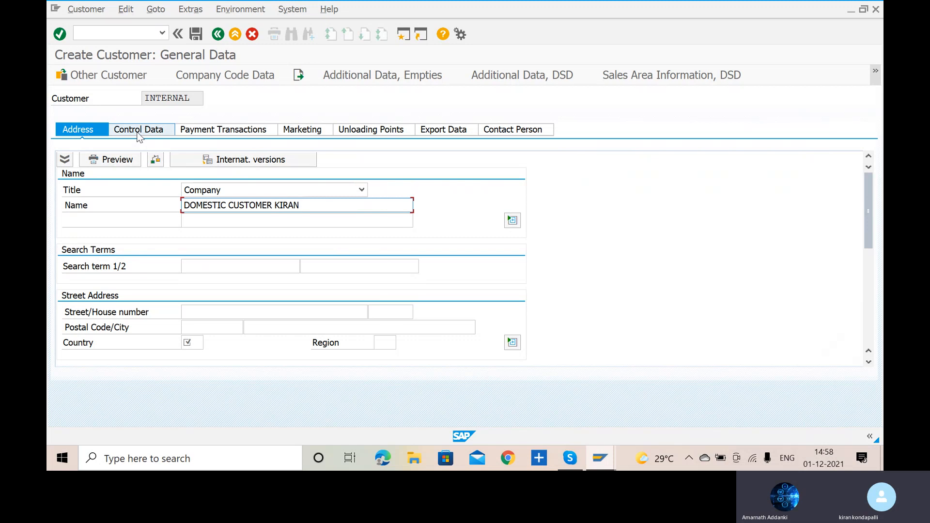
# - Enter the new customer's street name and postal code, and set the country to IN
pyautogui.click(220, 310)
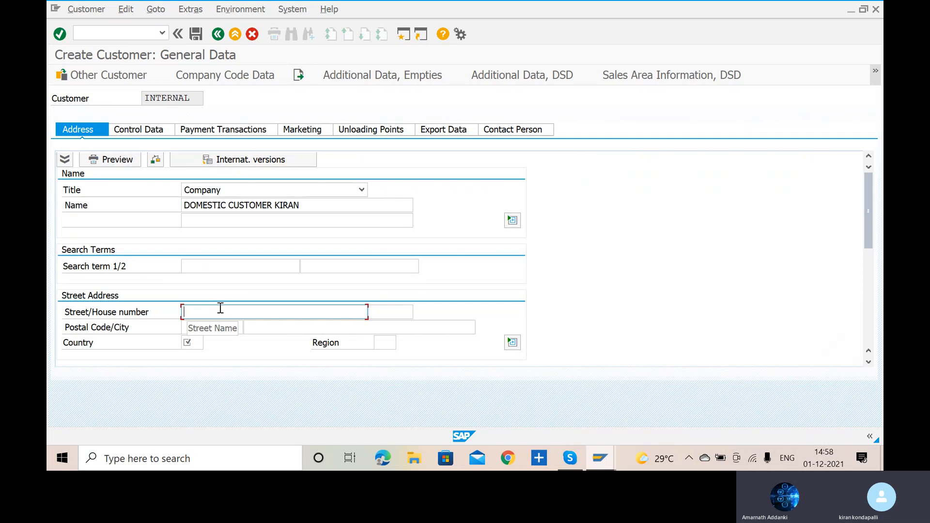
pyautogui.write('CHACKO-GARDEM')
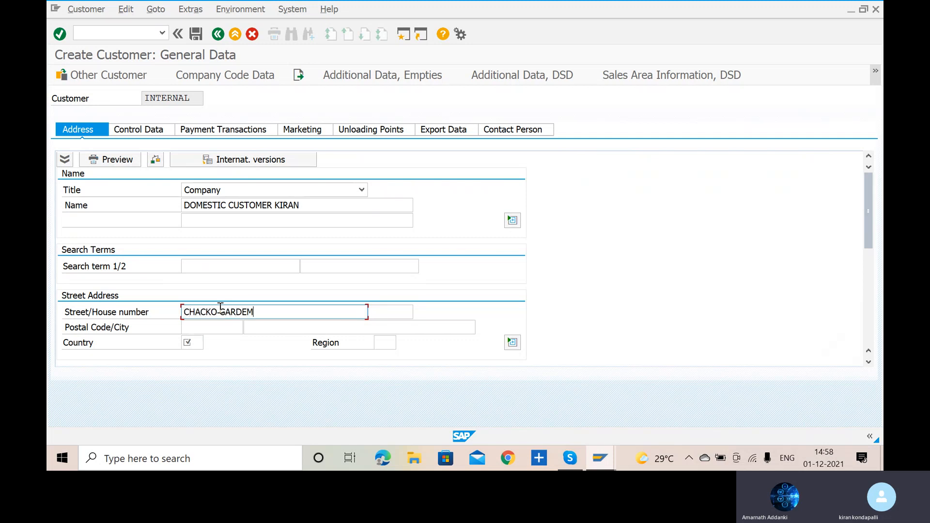
pyautogui.press('BackSpace')
pyautogui.write('N')
pyautogui.click(217, 333)
pyautogui.write('5000')
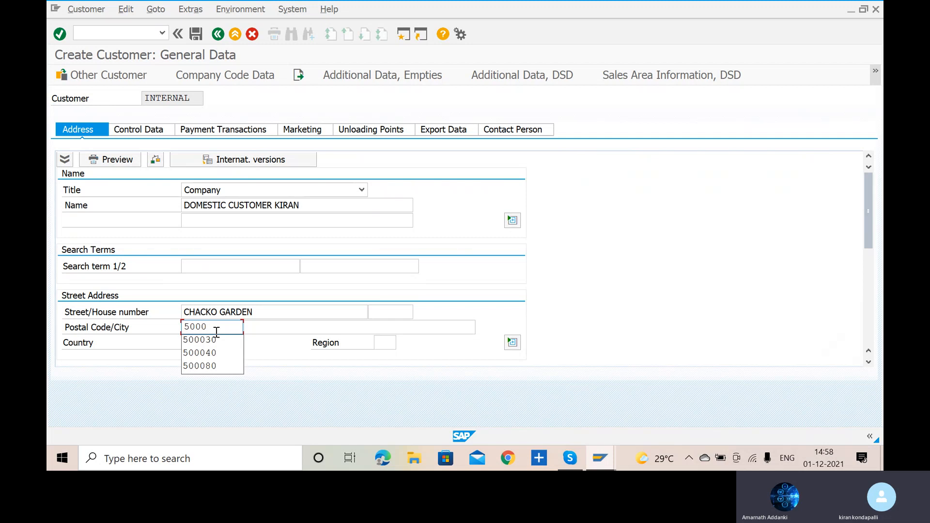
pyautogui.press('Down')
pyautogui.press('Return')
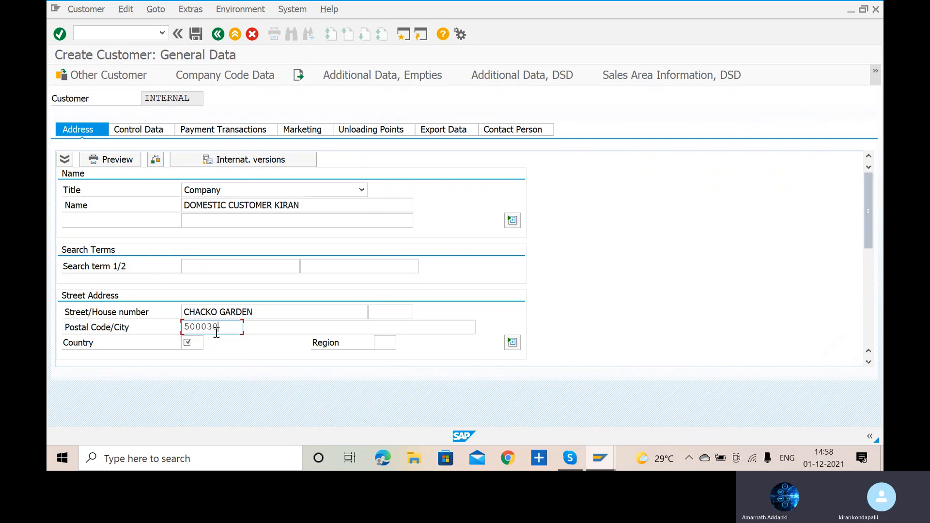
pyautogui.click(200, 342)
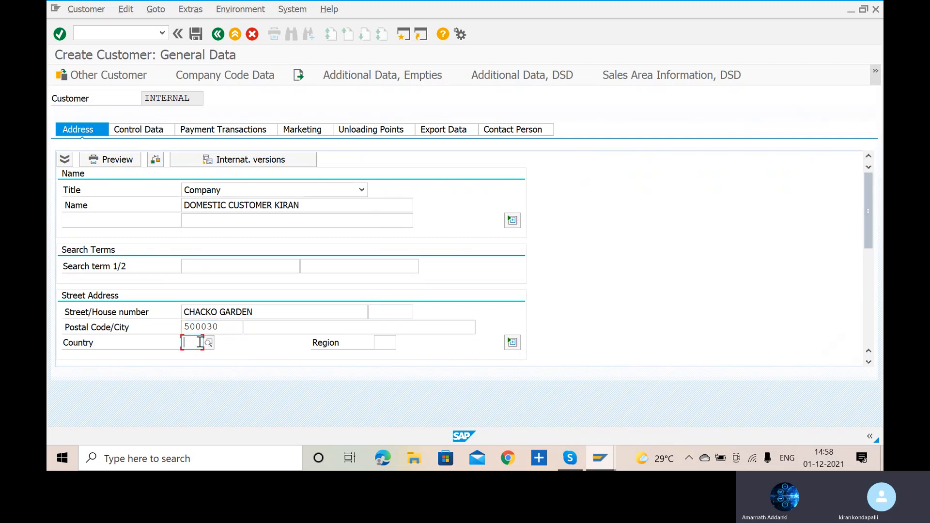
pyautogui.write('IN')
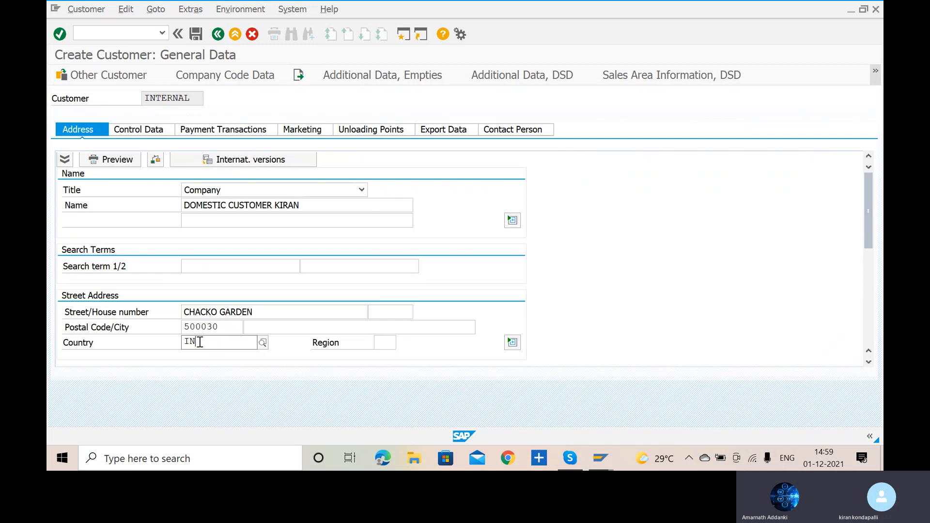
# - Confirm IN as the new customer's country and set the region to 01, Andra Pradesh
pyautogui.click(193, 369)
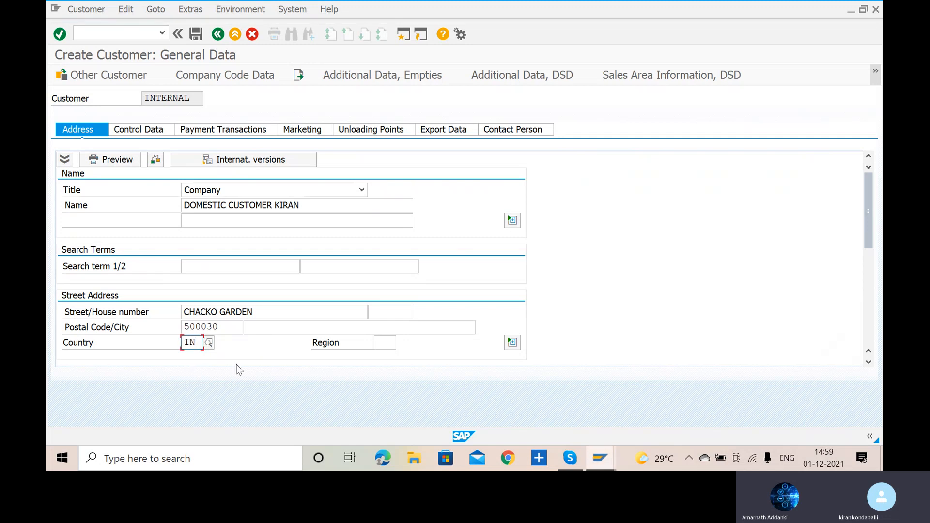
pyautogui.click(381, 341)
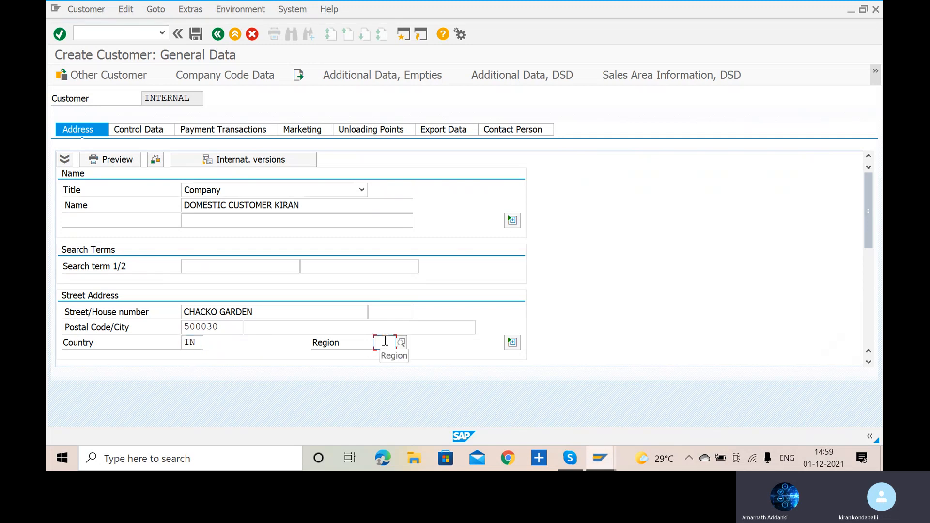
pyautogui.write('01')
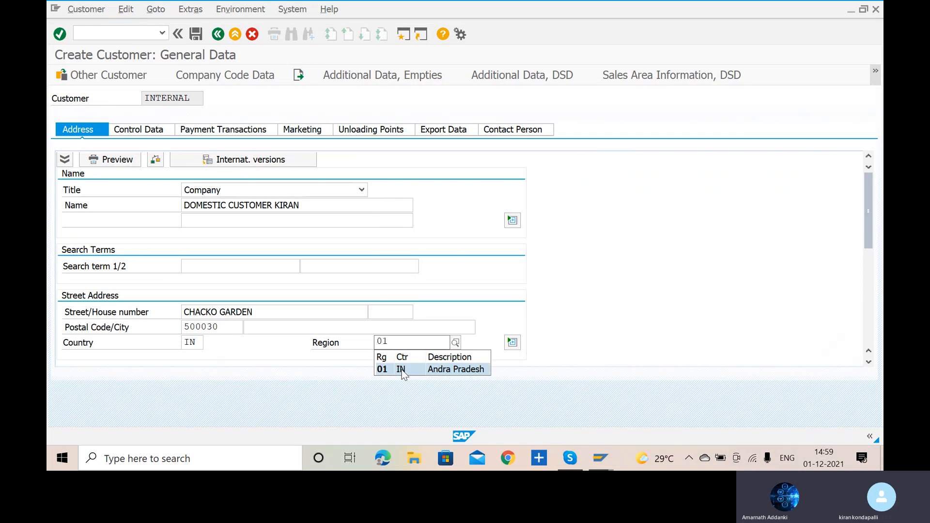
pyautogui.click(402, 370)
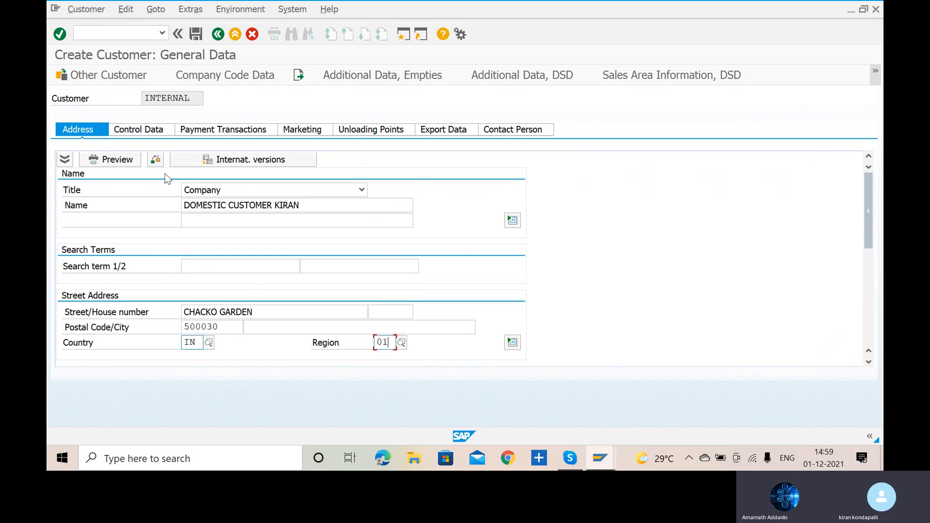
# - Go through the customer's general data to the company code data and assign reconciliation account 200104, DOMESTIC CUSTOMER RECON ACCOUNT
pyautogui.click(148, 132)
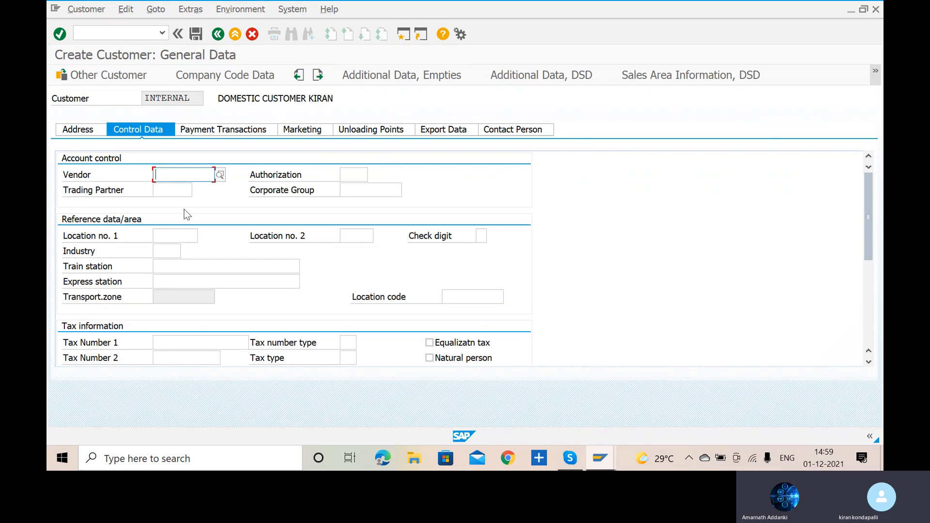
pyautogui.click(221, 131)
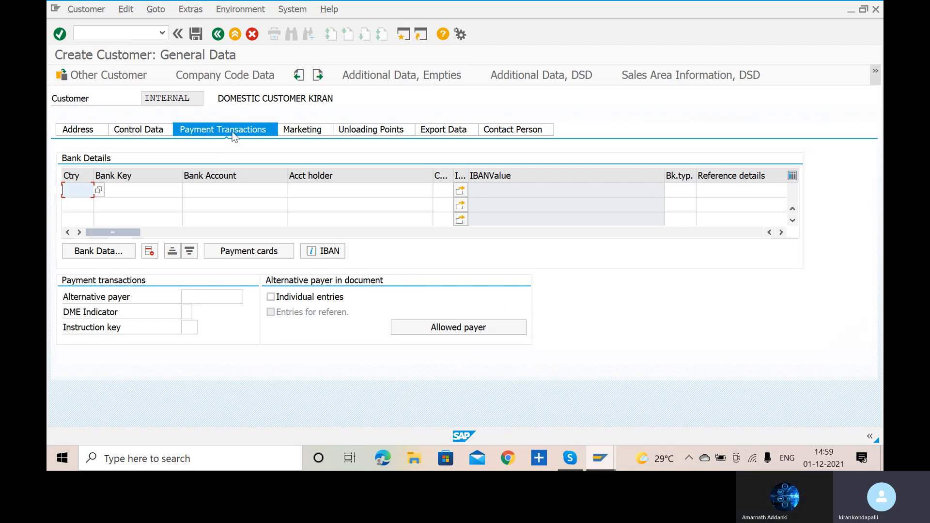
pyautogui.click(212, 74)
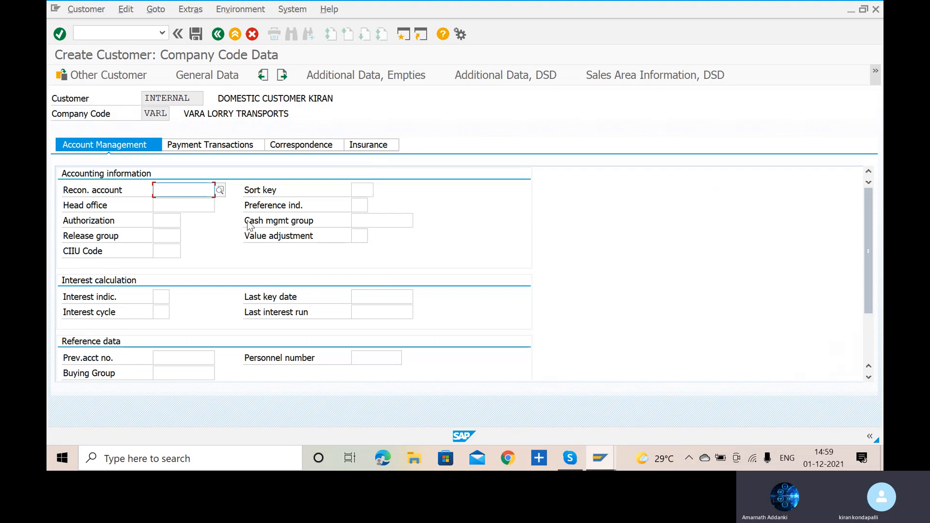
pyautogui.click(220, 190)
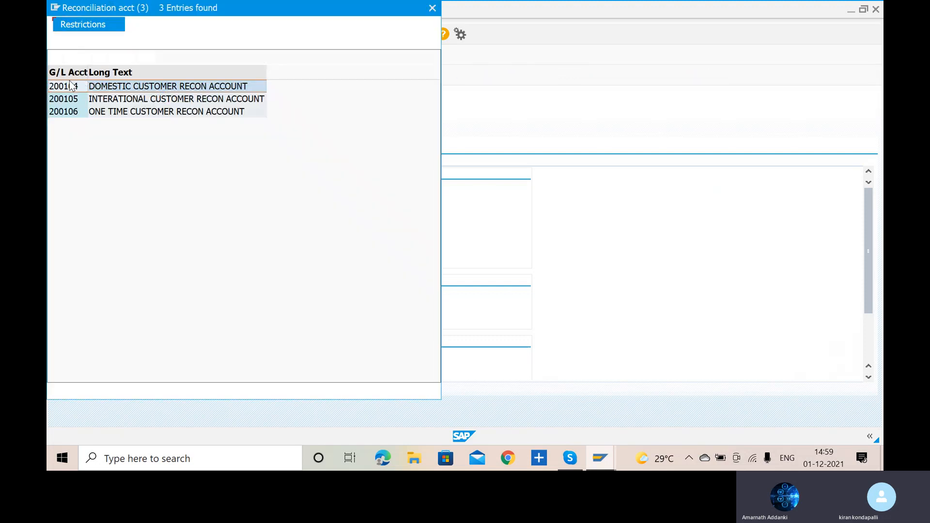
pyautogui.click(77, 86)
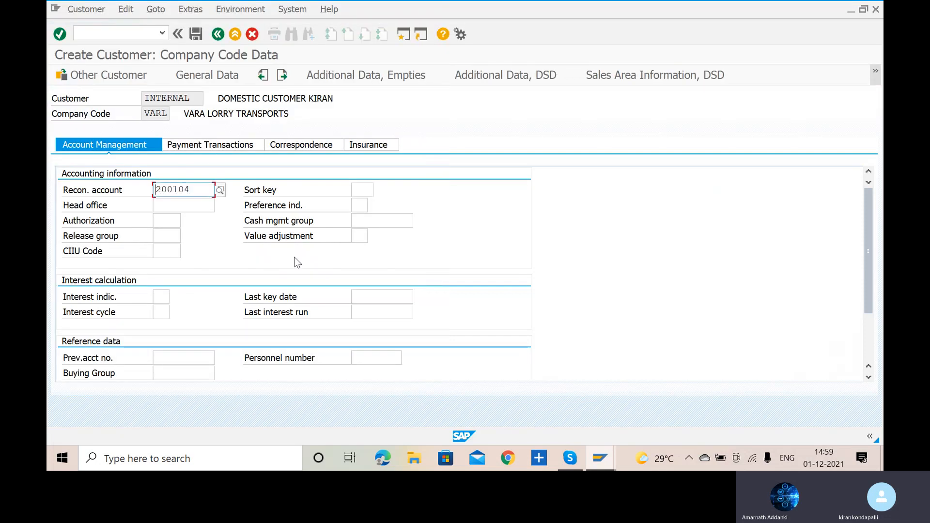
# - Set the customer's sort key to 031, Customer number, and the cash management group to E6
pyautogui.click(360, 190)
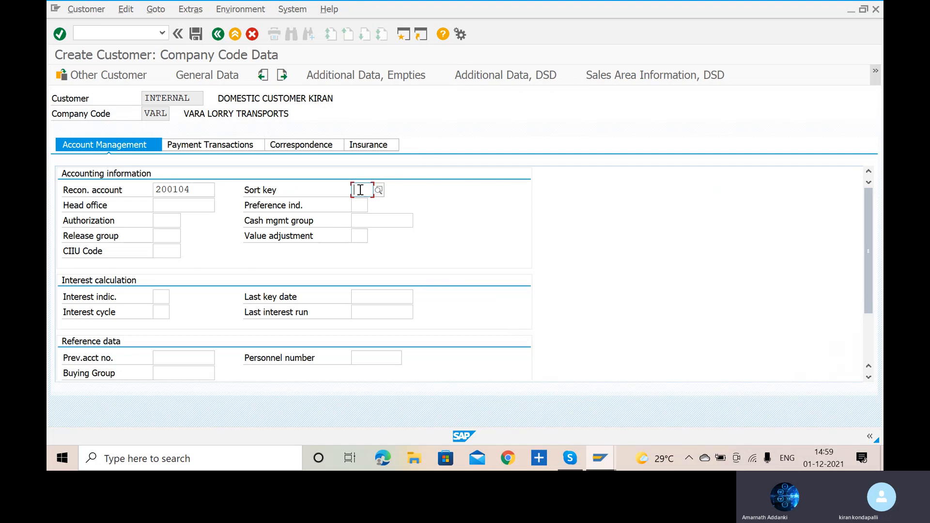
pyautogui.write('03')
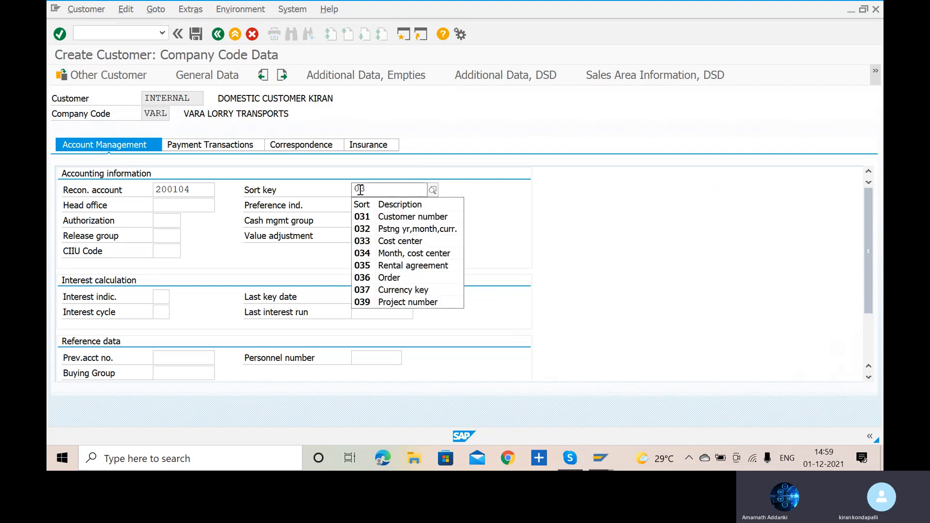
pyautogui.click(389, 222)
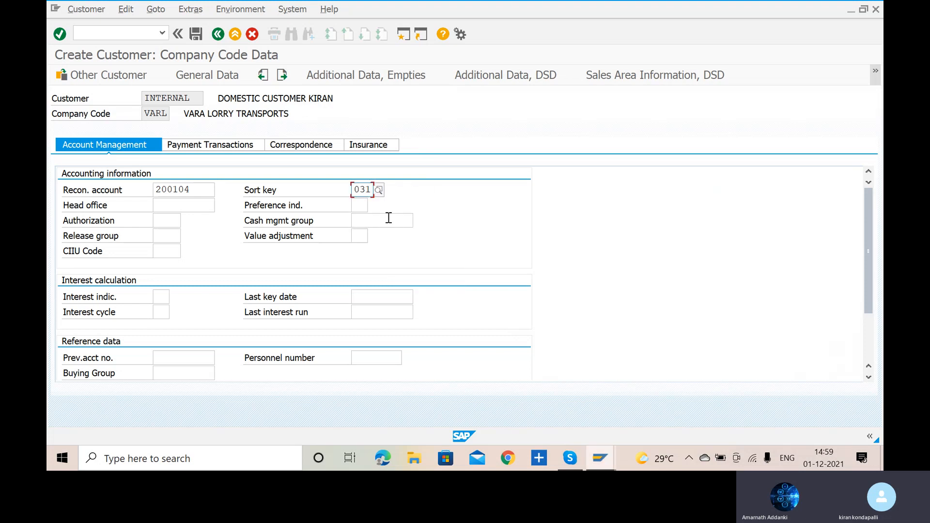
pyautogui.click(378, 220)
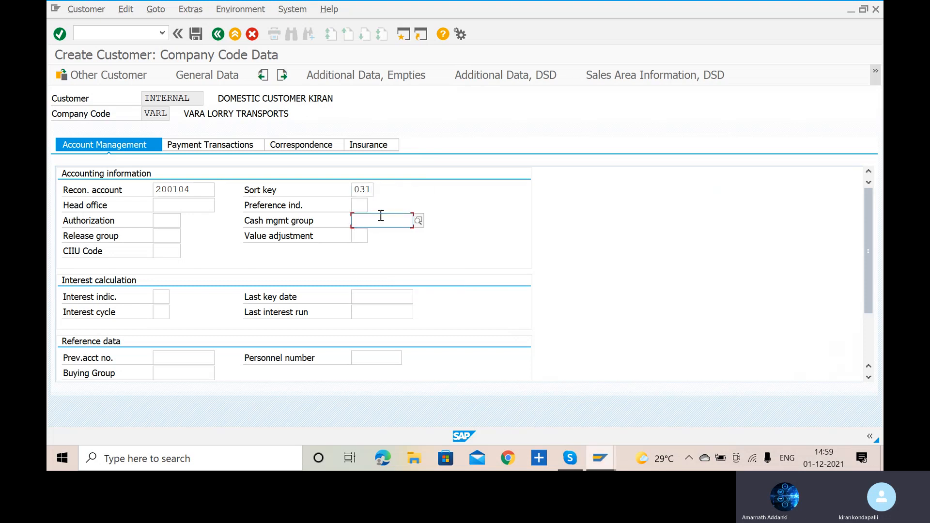
pyautogui.click(408, 198)
pyautogui.click(393, 222)
pyautogui.write('E6')
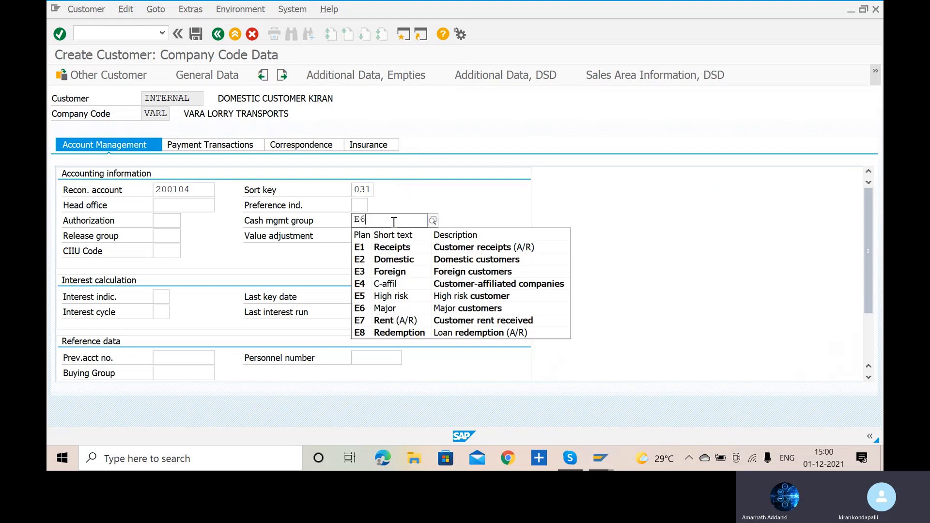
pyautogui.click(390, 248)
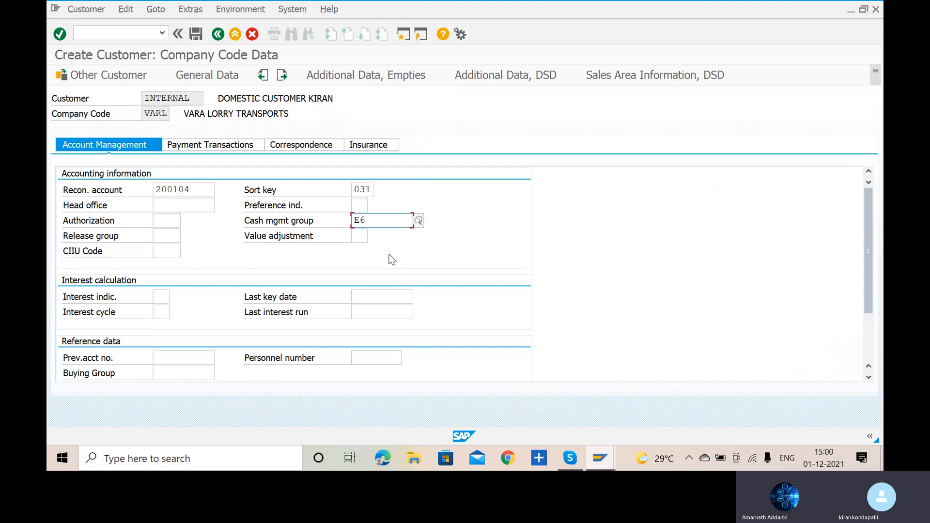
pyautogui.click(192, 190)
pyautogui.moveTo(192, 190); pyautogui.dragTo(153, 193)
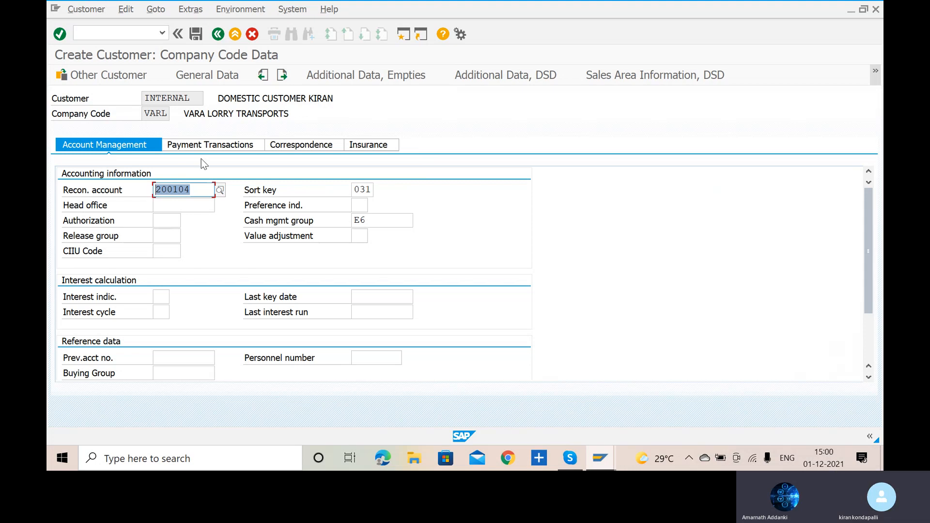
# - Set the customer's terms of payment to 0001, Payable immediately Due net, and save the customer
pyautogui.click(234, 145)
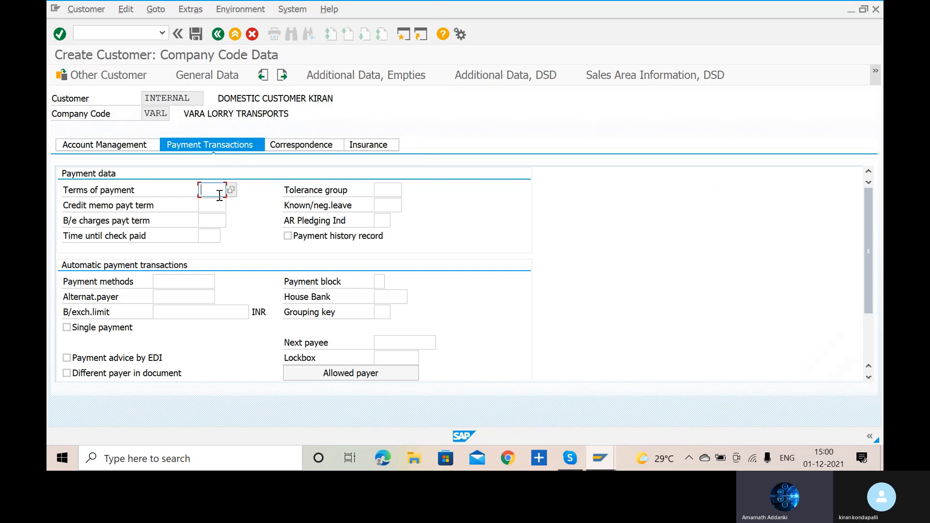
pyautogui.write('000')
pyautogui.click(217, 202)
pyautogui.click(231, 191)
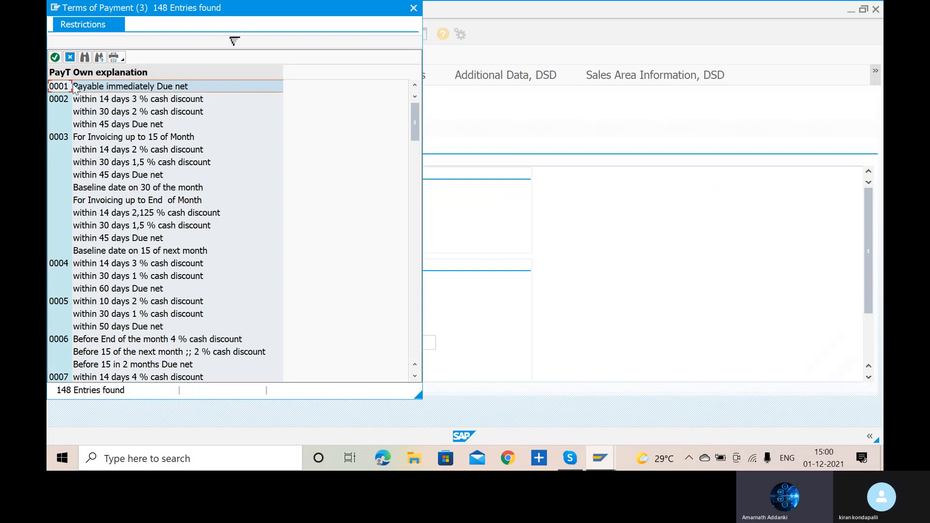
pyautogui.doubleClick(63, 89)
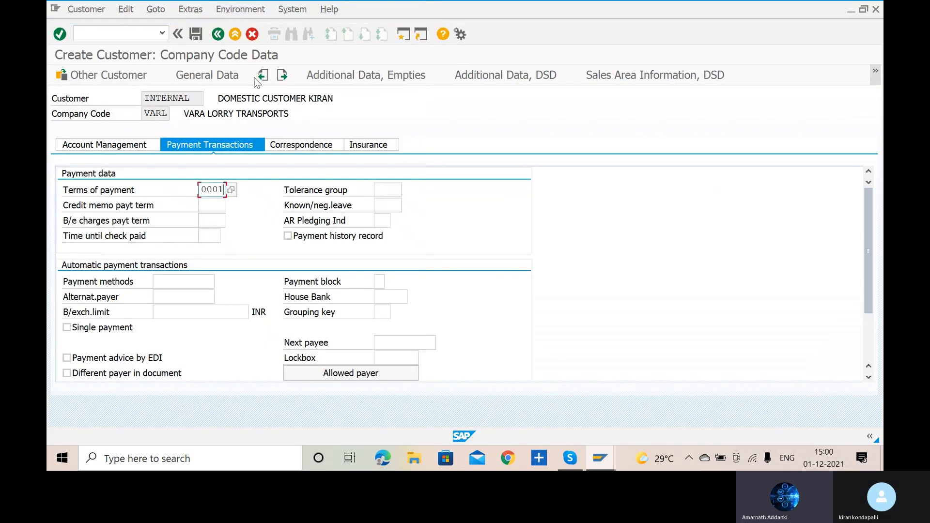
pyautogui.click(195, 34)
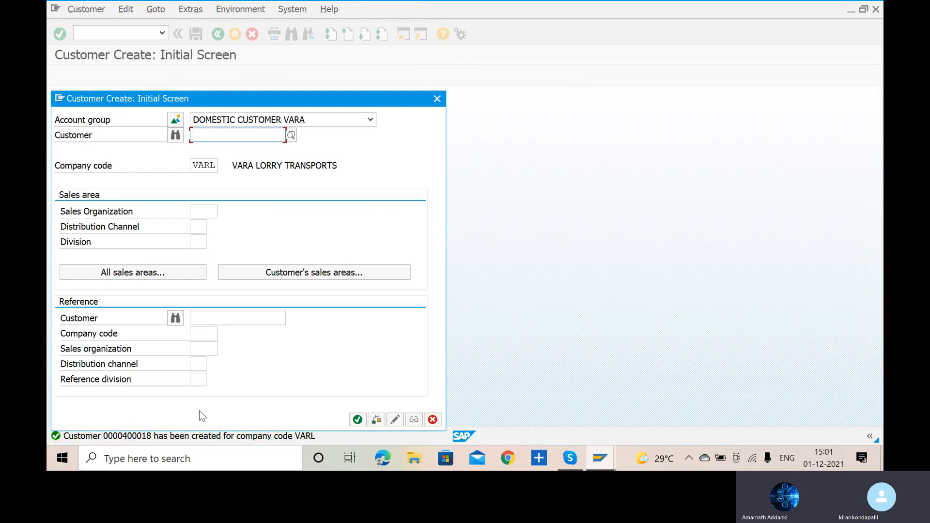
pyautogui.click(357, 420)
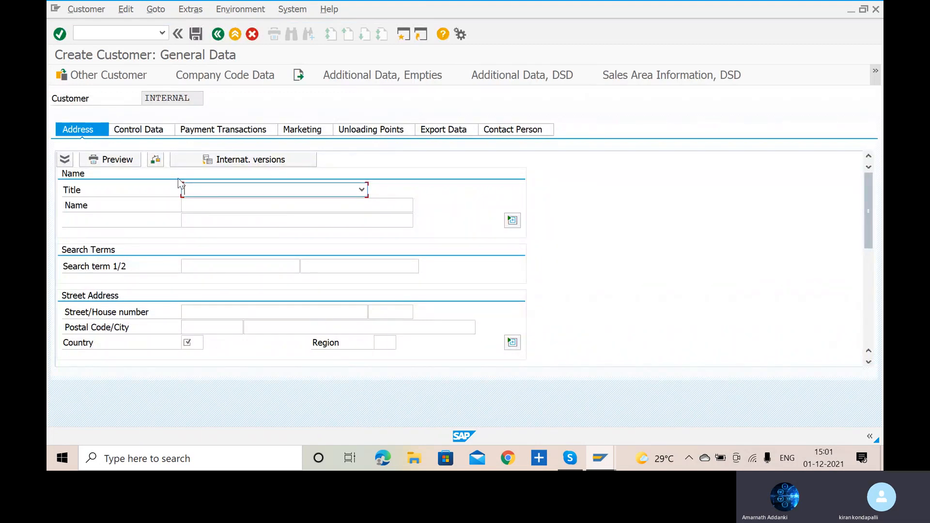
pyautogui.click(118, 78)
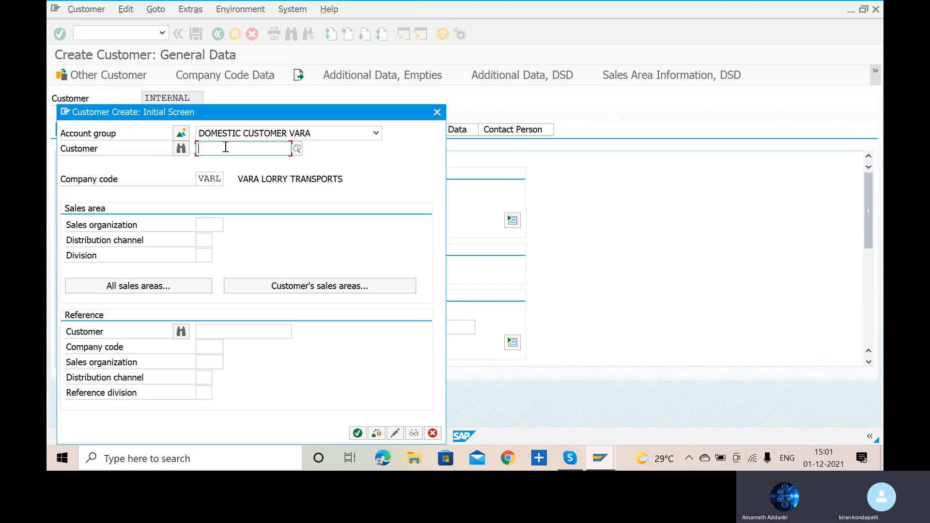
pyautogui.click(326, 136)
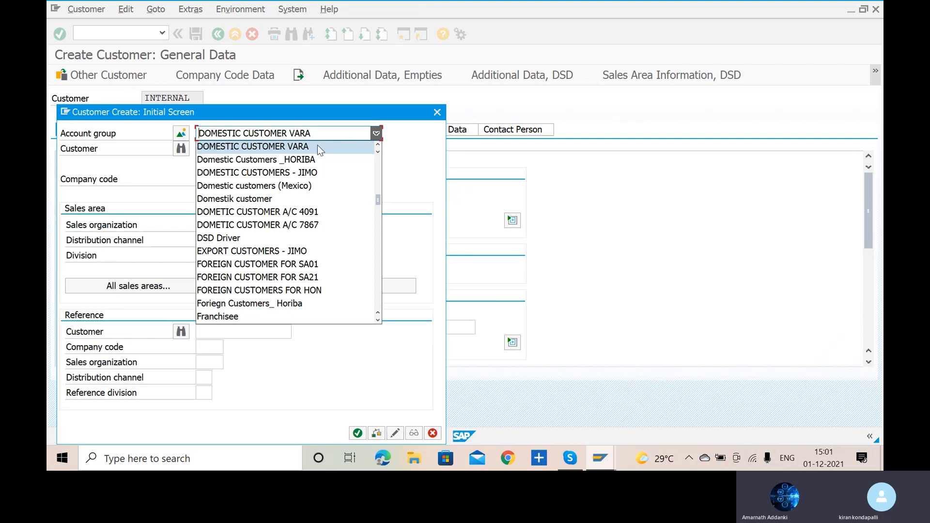
pyautogui.click(318, 146)
pyautogui.press('Return')
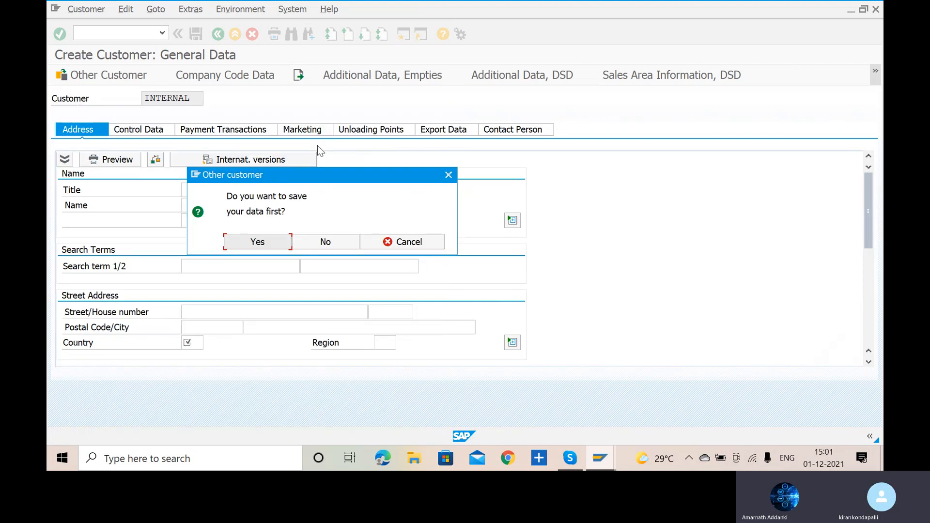
pyautogui.click(316, 241)
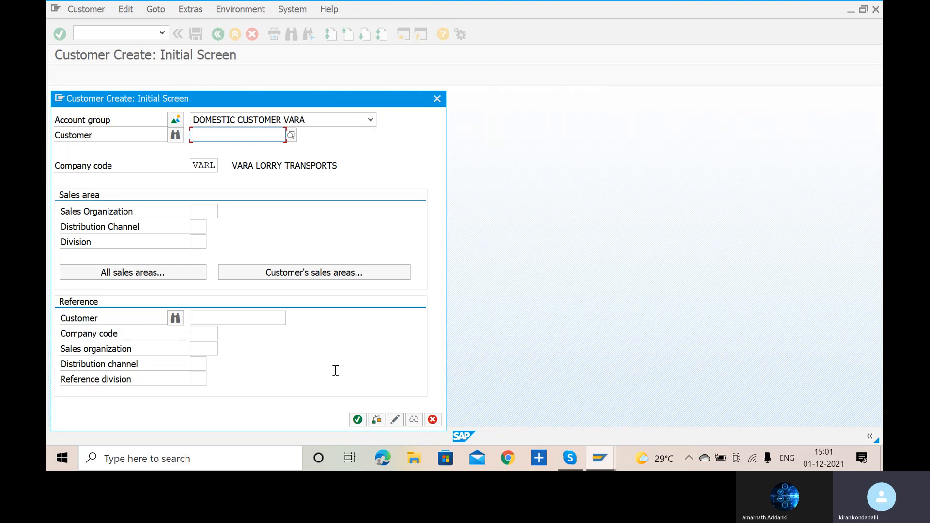
pyautogui.click(360, 423)
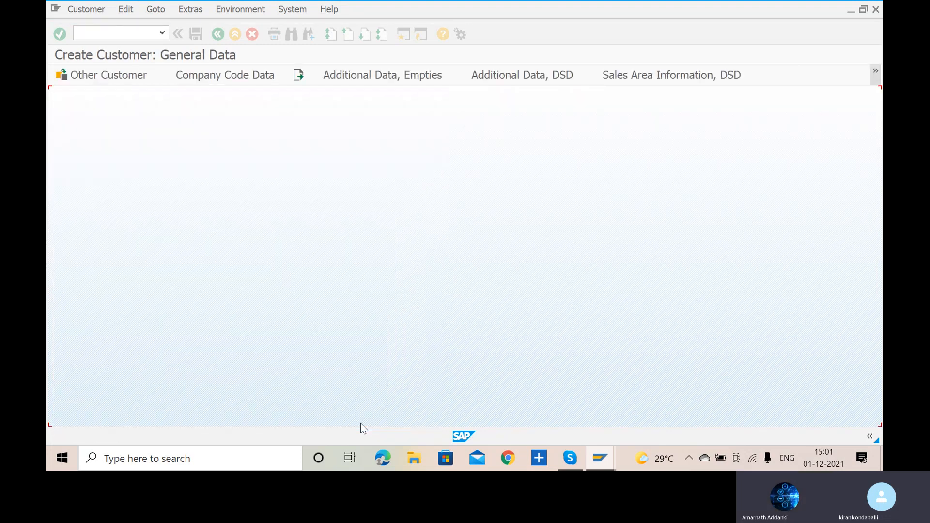
pyautogui.hotkey('alt', 'Tab')
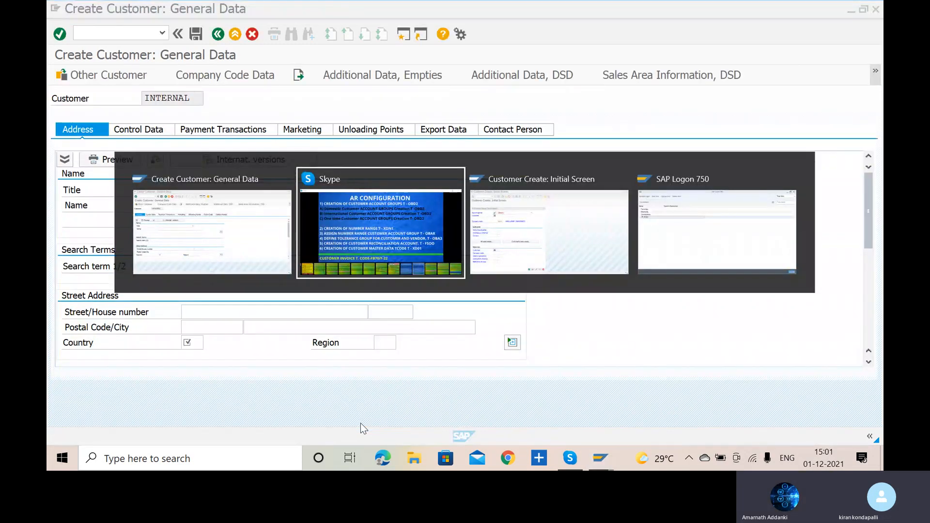
pyautogui.hotkey('alt', 'Tab')
pyautogui.hotkey('alt', 'Tab')
pyautogui.hotkey('alt', 'Tab')
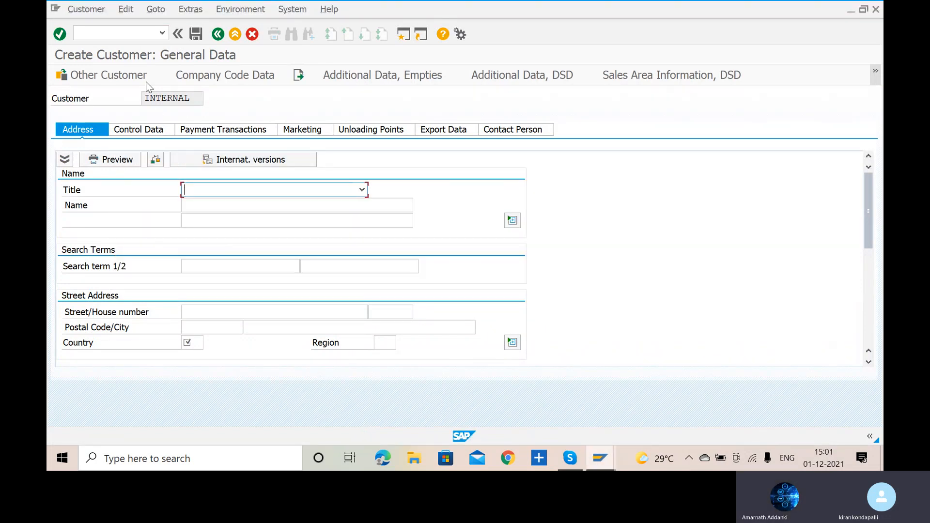
# - Restart transaction XD01 and begin another customer in account group DOMESTIC CUSTOMER VARA for company code VARL
pyautogui.click(138, 34)
pyautogui.write('/')
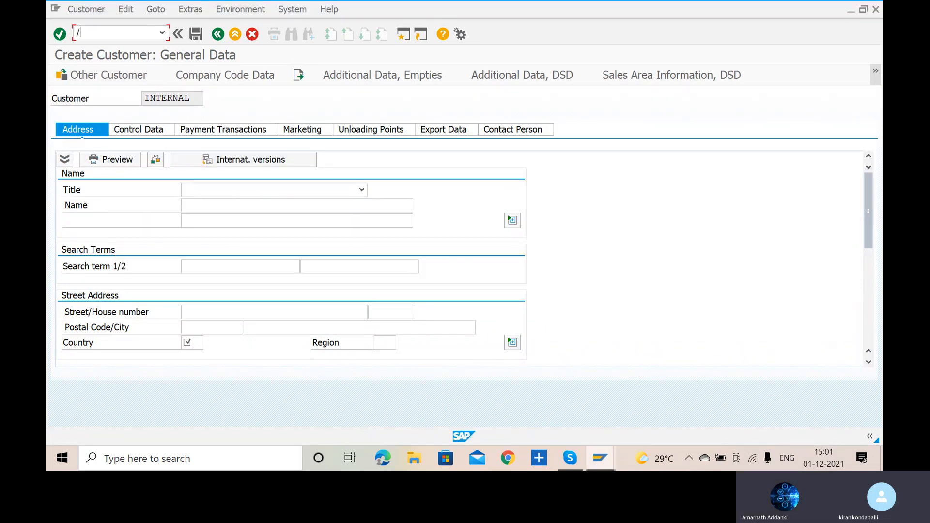
pyautogui.write('NXD01')
pyautogui.press('Return')
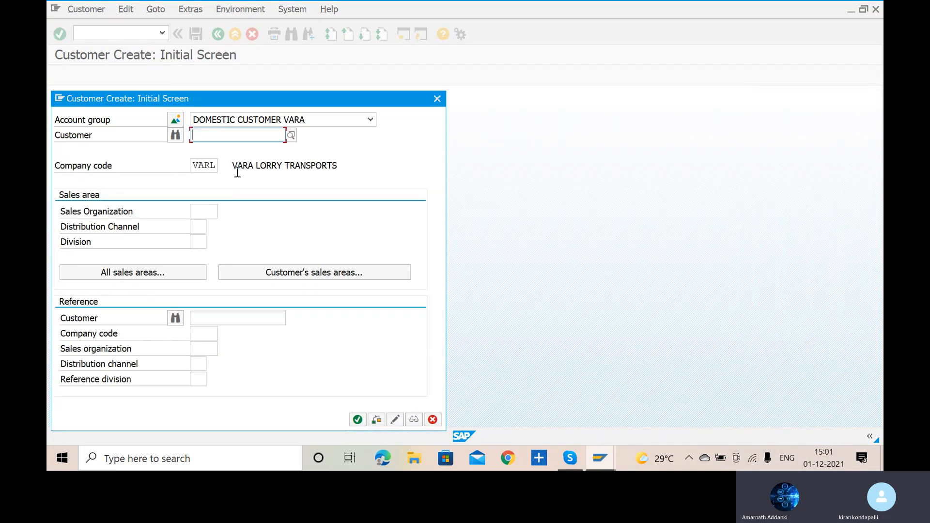
pyautogui.click(318, 122)
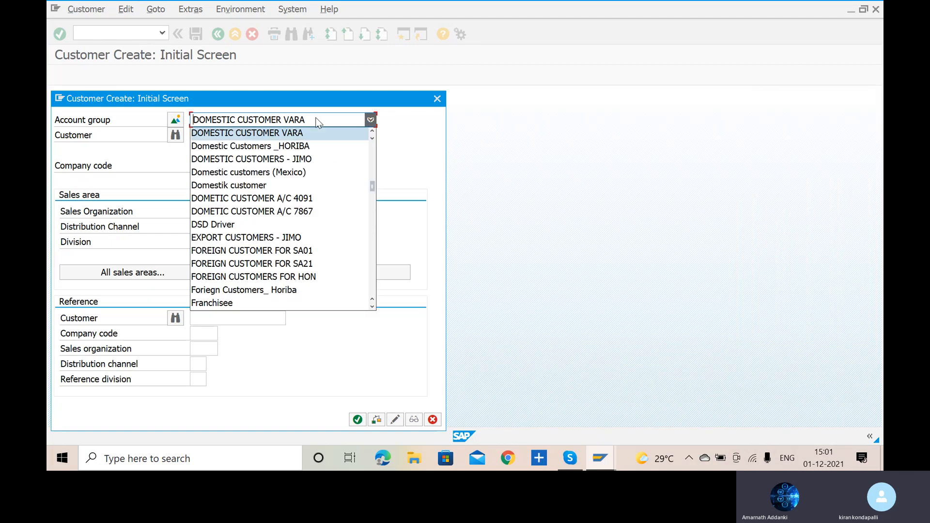
pyautogui.click(306, 135)
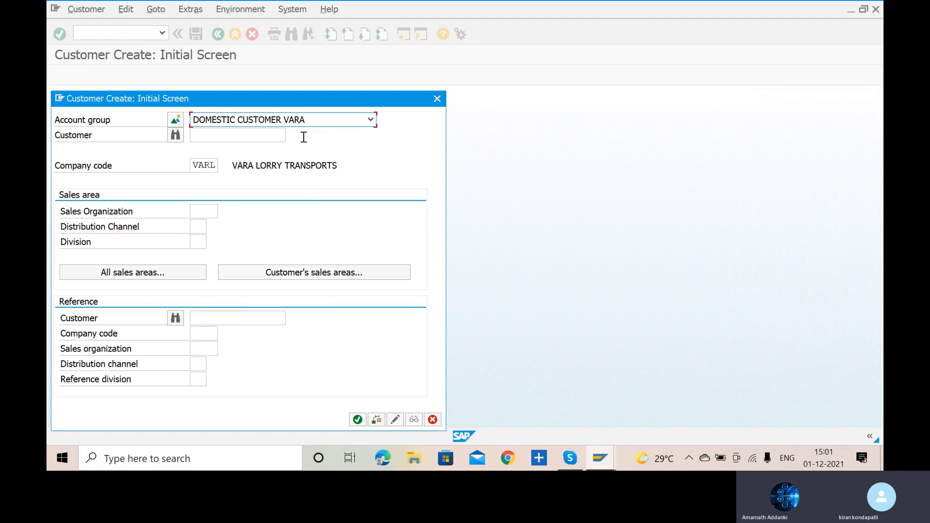
pyautogui.press('Return')
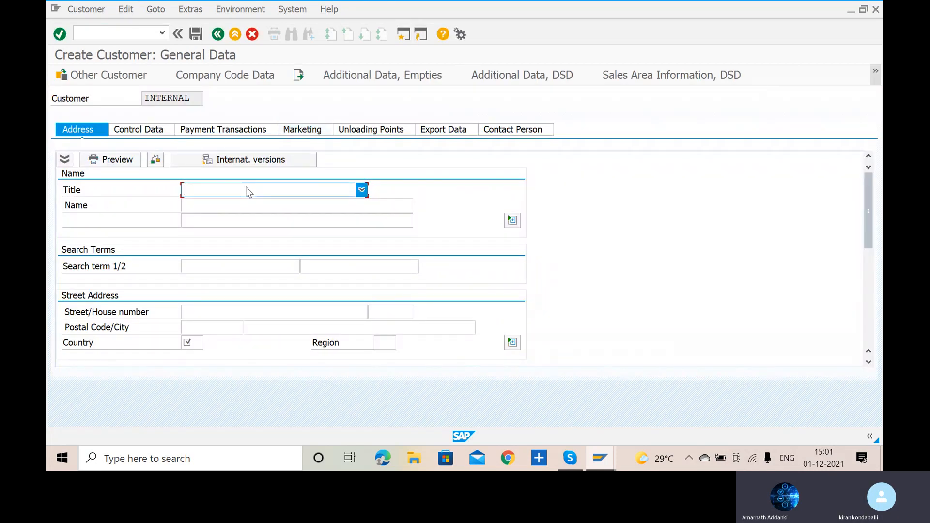
# - Set the new customer's title to Company and fill in the customer's name
pyautogui.click(274, 192)
pyautogui.click(267, 207)
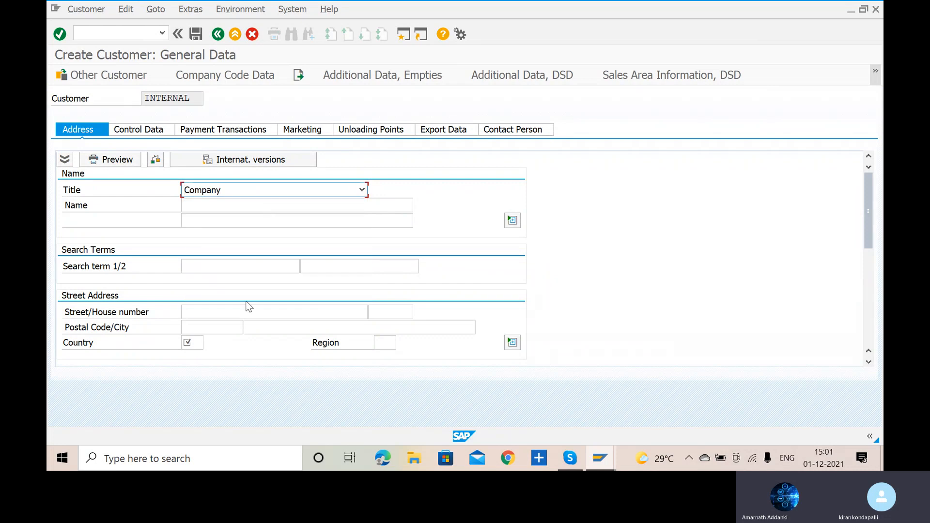
pyautogui.click(243, 206)
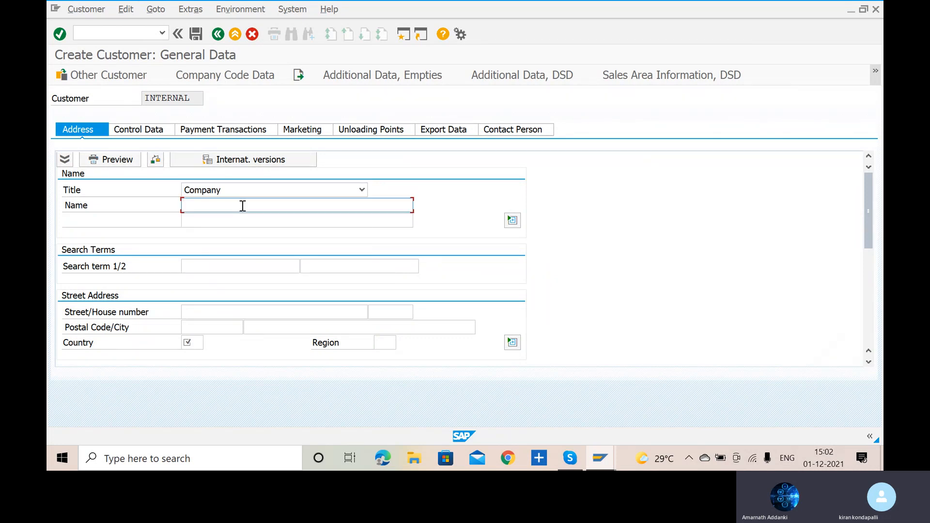
pyautogui.write('DOME')
pyautogui.write('STIC R')
pyautogui.write('EGN ')
pyautogui.write('FOR')
pyautogui.write(' MALLES')
pyautogui.write('H')
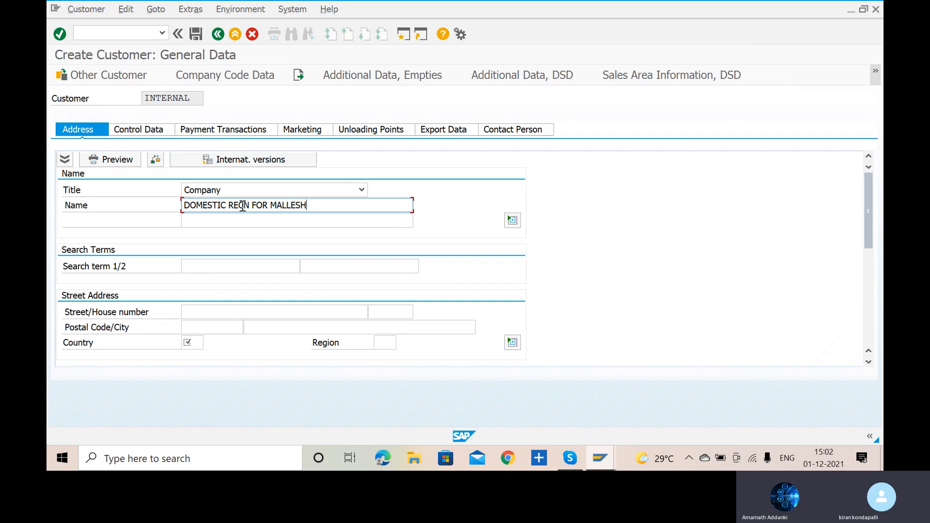
pyautogui.click(226, 309)
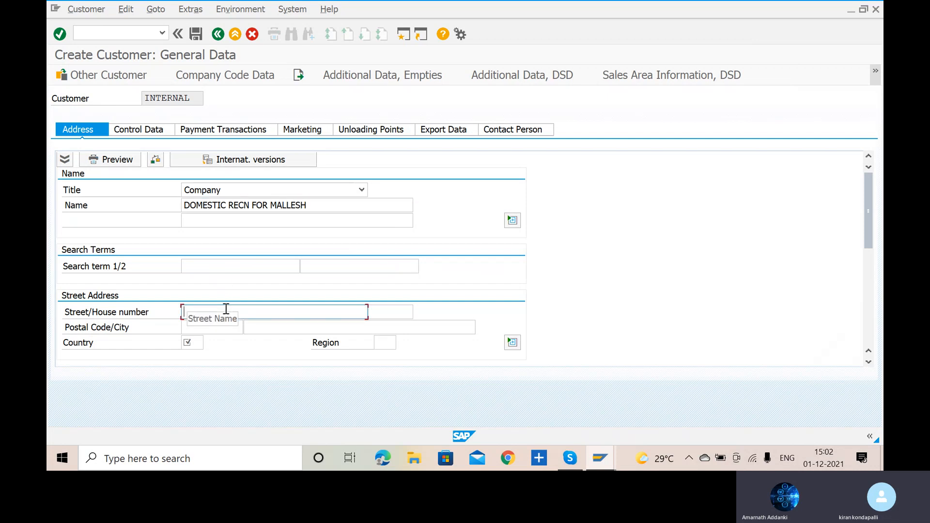
pyautogui.write('HYDERABAD')
pyautogui.click(220, 326)
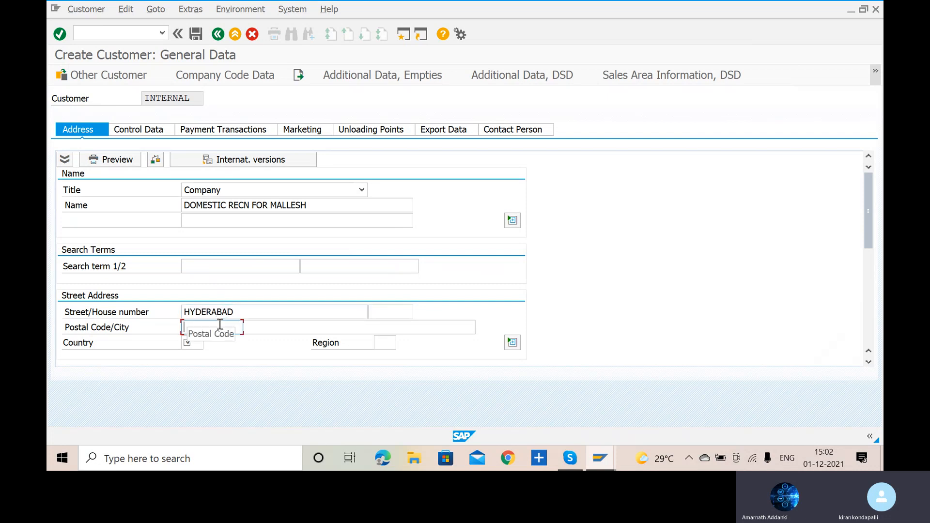
pyautogui.click(250, 313)
pyautogui.hotkey('ctrl', 'a')
pyautogui.hotkey('ctrl', 'x')
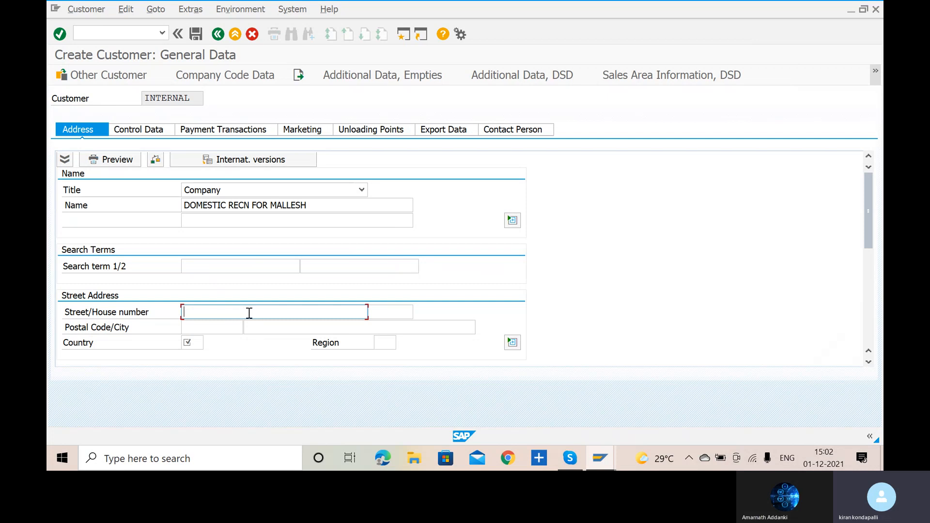
# - Fill in the customer's street and postal code in the street address
pyautogui.write('KAKINADA')
pyautogui.click(212, 328)
pyautogui.write('50')
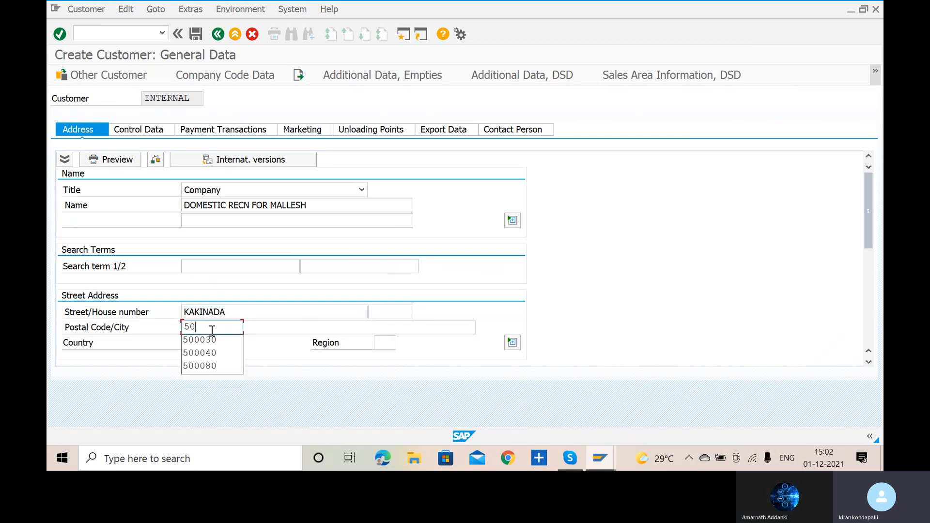
pyautogui.write('0040')
# - Set the customer's country to IN and the region to 01
pyautogui.click(199, 342)
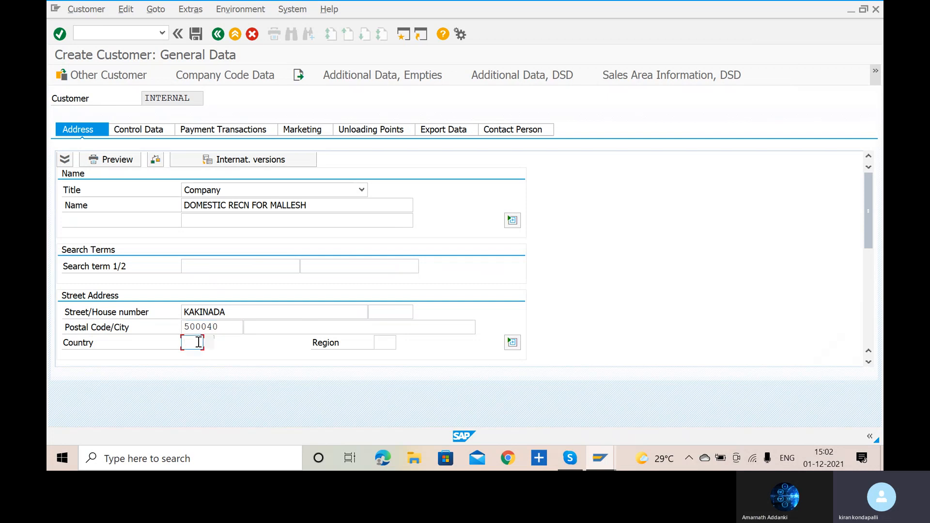
pyautogui.write('IN')
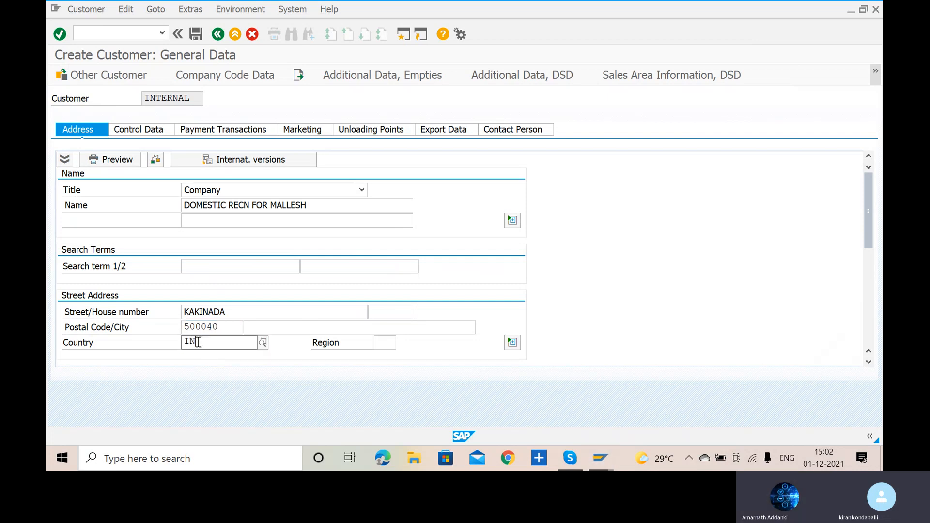
pyautogui.click(198, 373)
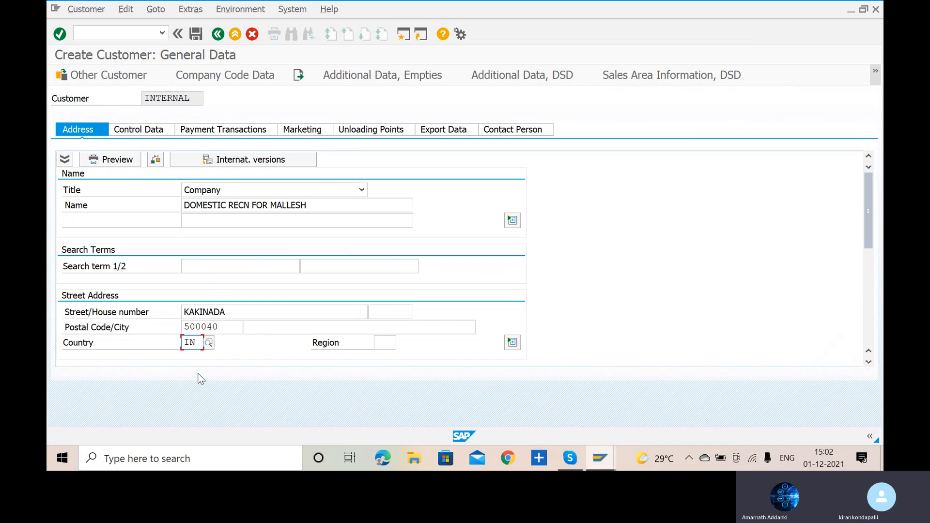
pyautogui.click(385, 343)
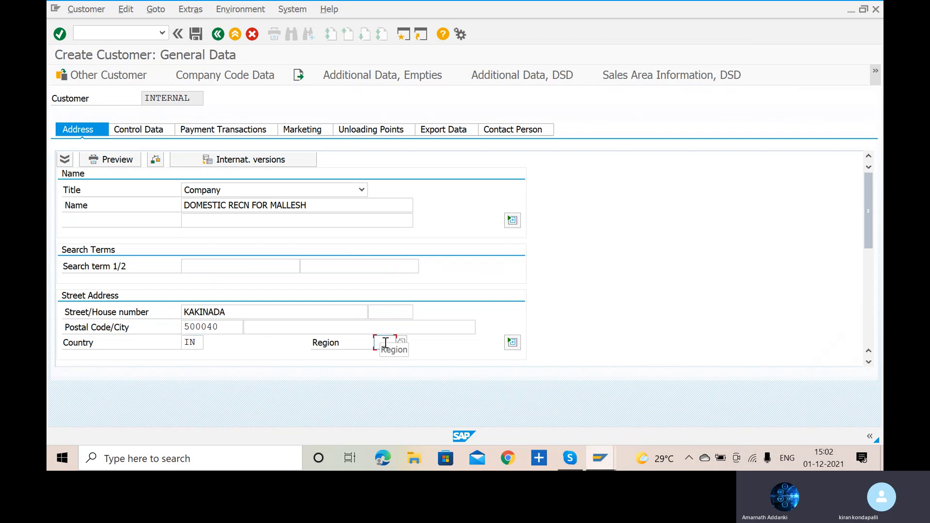
pyautogui.write('01')
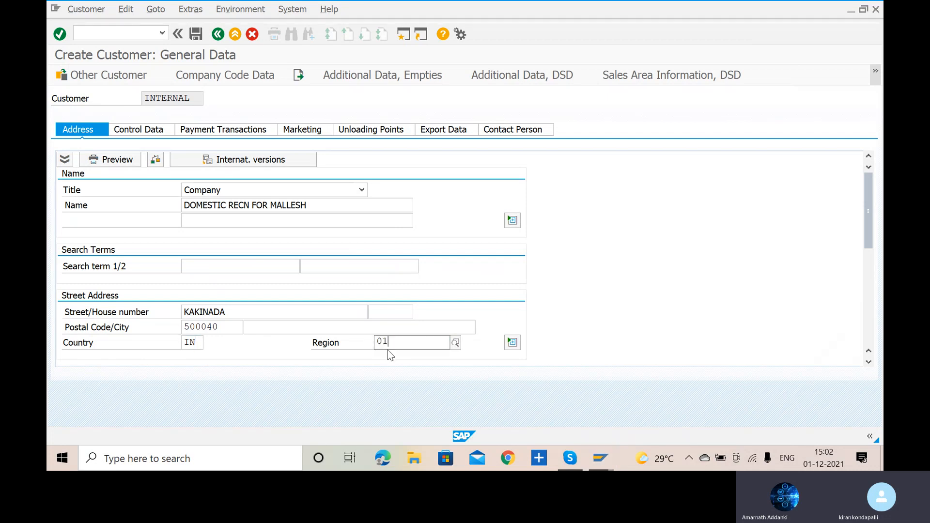
pyautogui.click(401, 370)
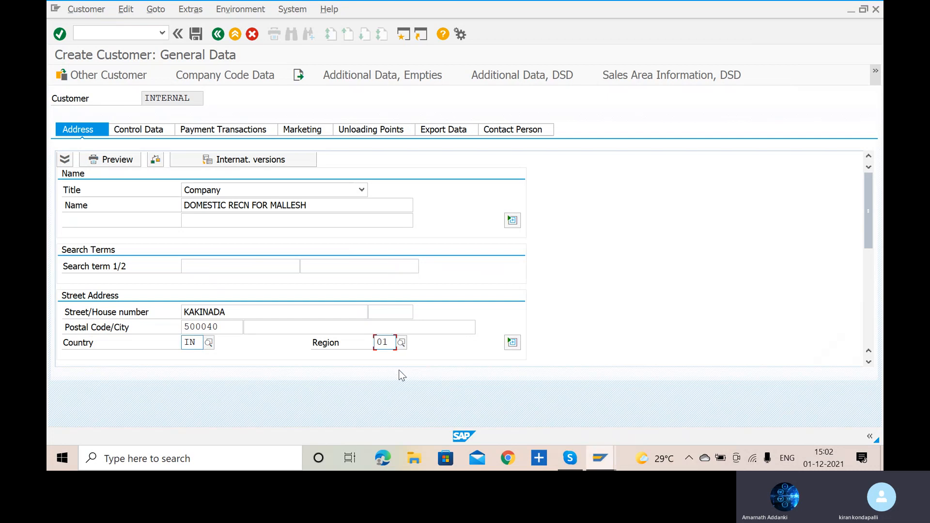
# - Go through the control and payment data to the company code data and assign reconciliation account 200104, DOMESTIC CUSTOMER RECON ACCOUNT
pyautogui.click(144, 133)
pyautogui.click(140, 133)
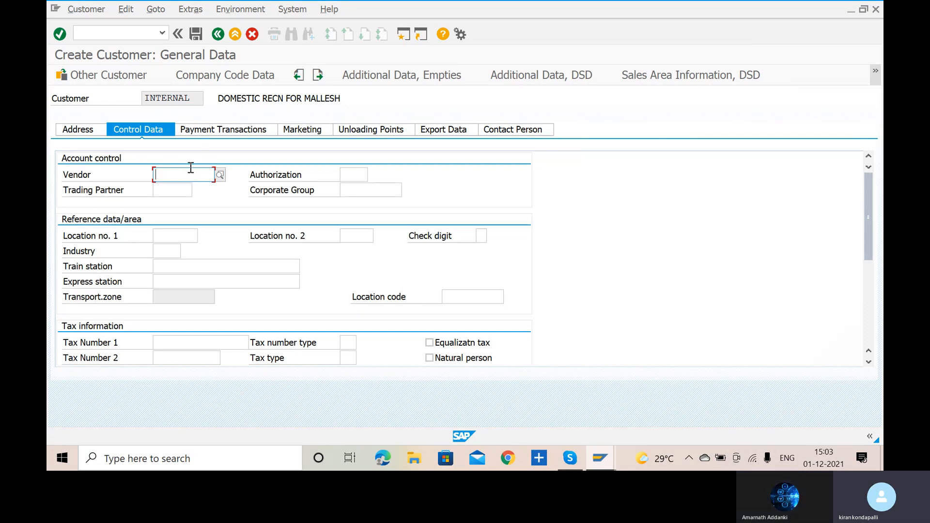
pyautogui.click(207, 130)
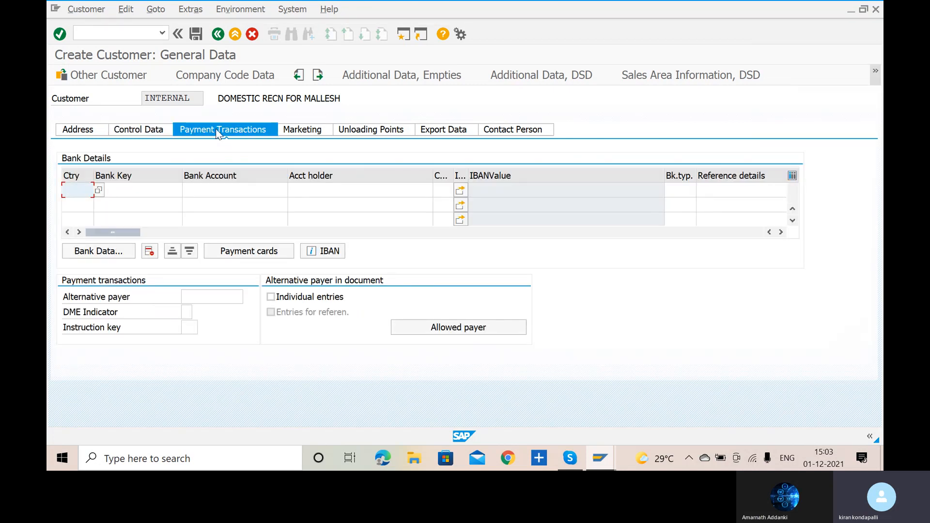
pyautogui.click(226, 76)
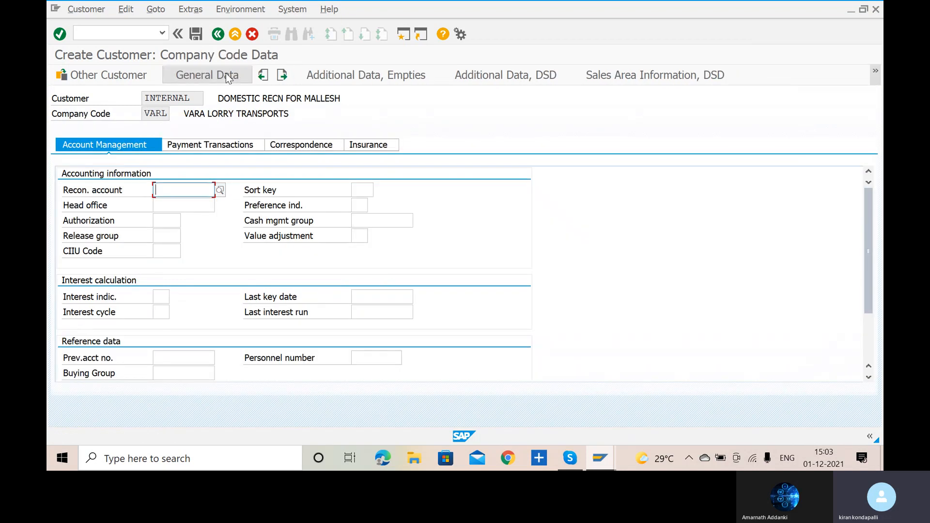
pyautogui.click(221, 189)
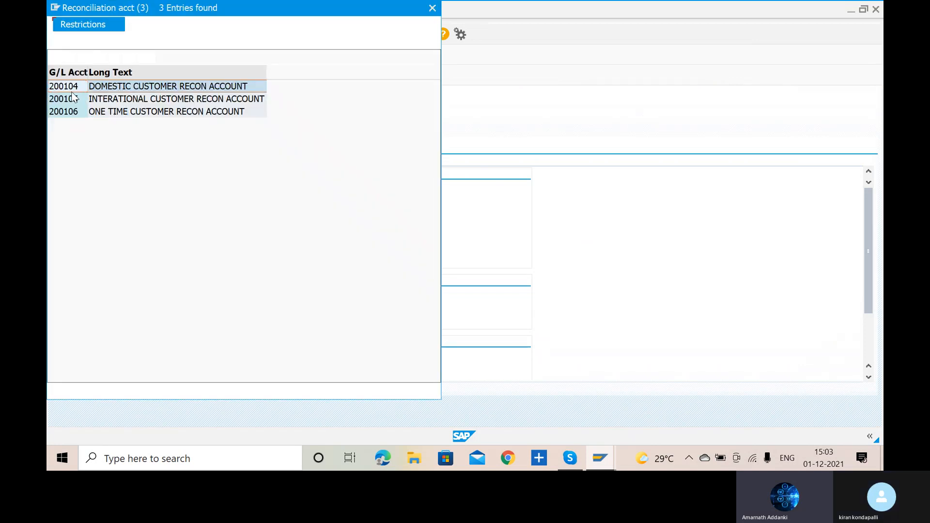
pyautogui.doubleClick(72, 92)
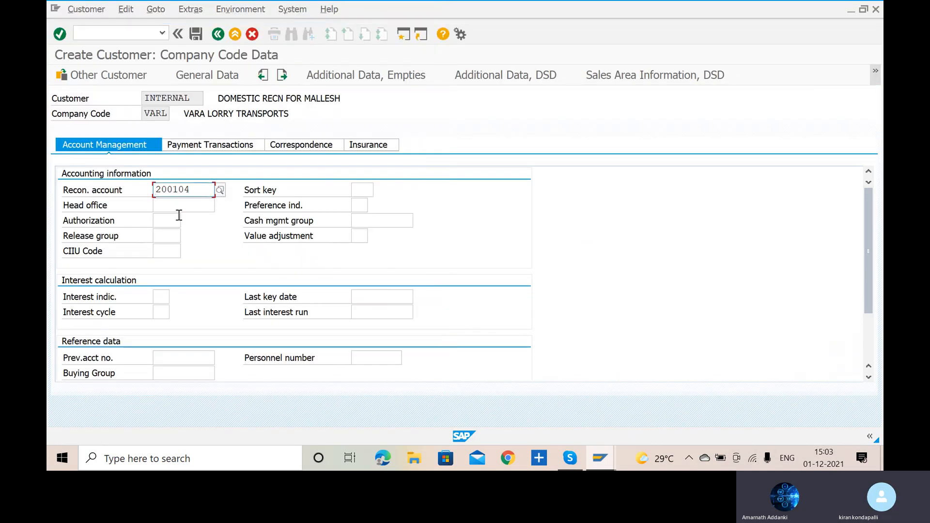
# - Look through the available sort keys and their descriptions for the customer account, and close the list without choosing one
pyautogui.click(361, 190)
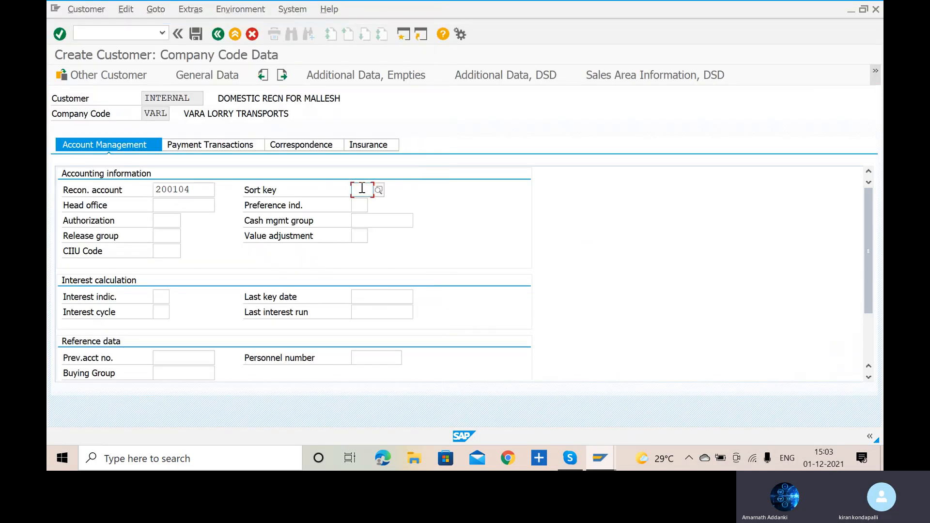
pyautogui.click(379, 192)
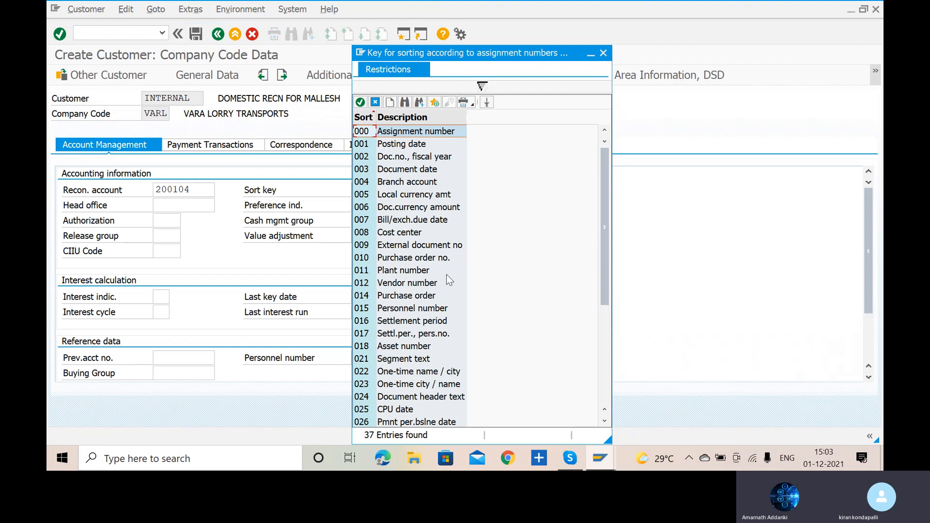
pyautogui.scroll(-5, 447, 274)
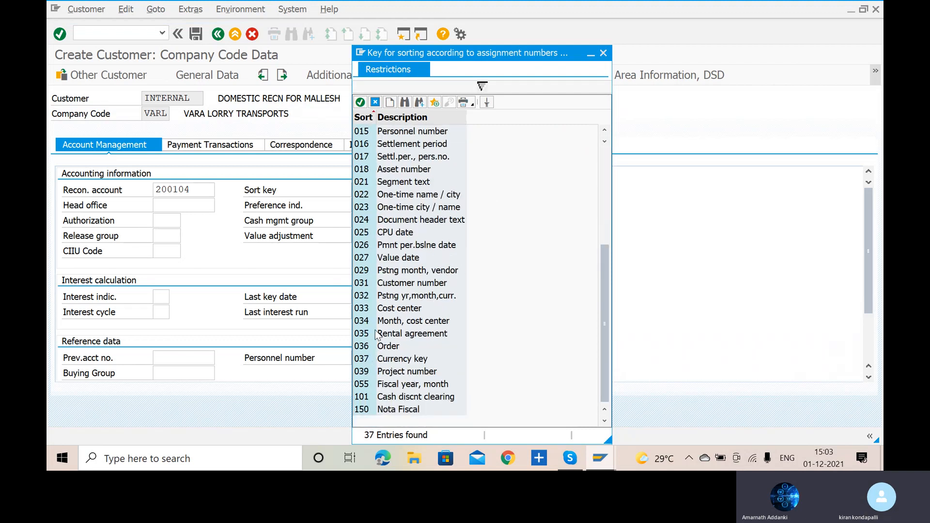
pyautogui.scroll(5, 499, 287)
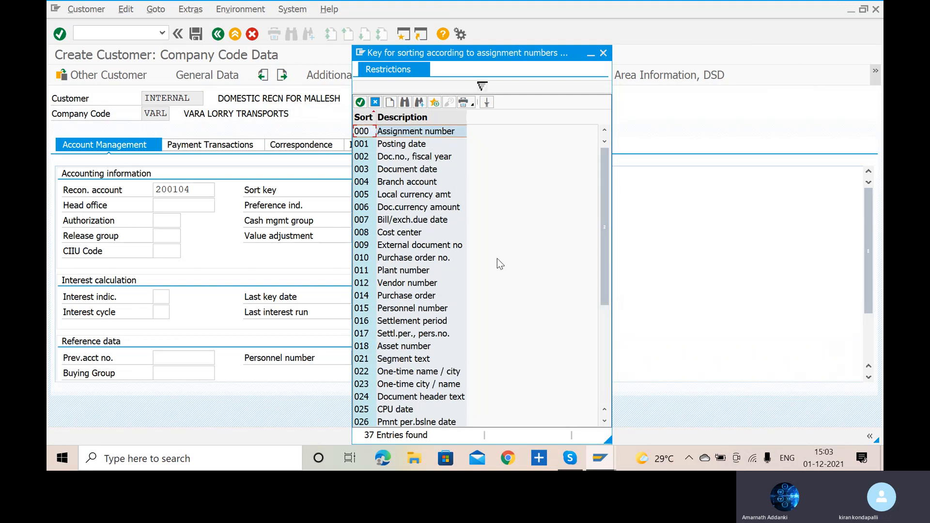
pyautogui.scroll(-4, 497, 259)
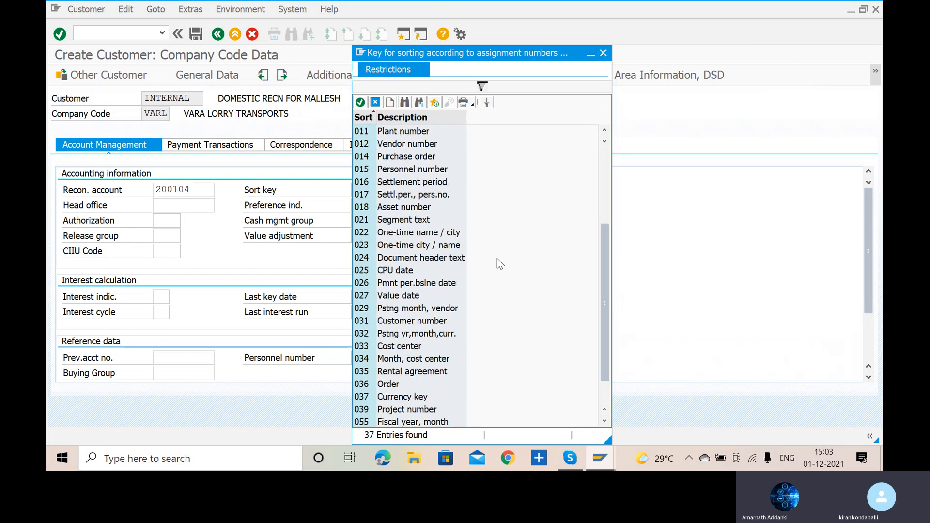
pyautogui.scroll(-1, 497, 258)
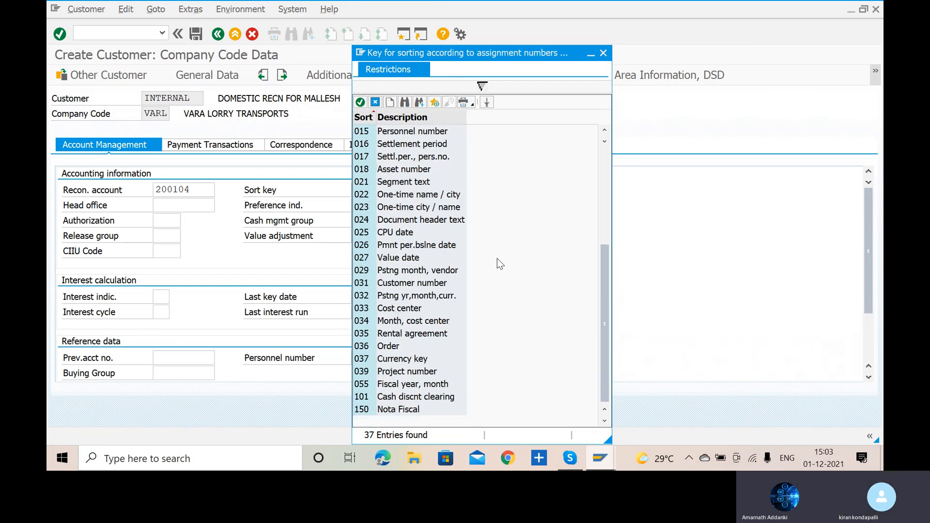
pyautogui.scroll(4, 497, 264)
pyautogui.scroll(1, 498, 264)
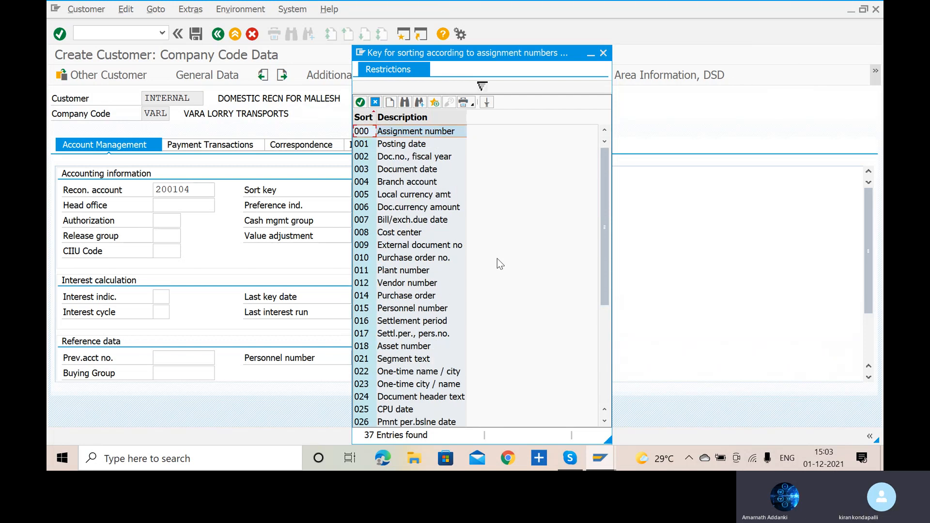
pyautogui.scroll(-1, 499, 264)
pyautogui.scroll(-5, 499, 264)
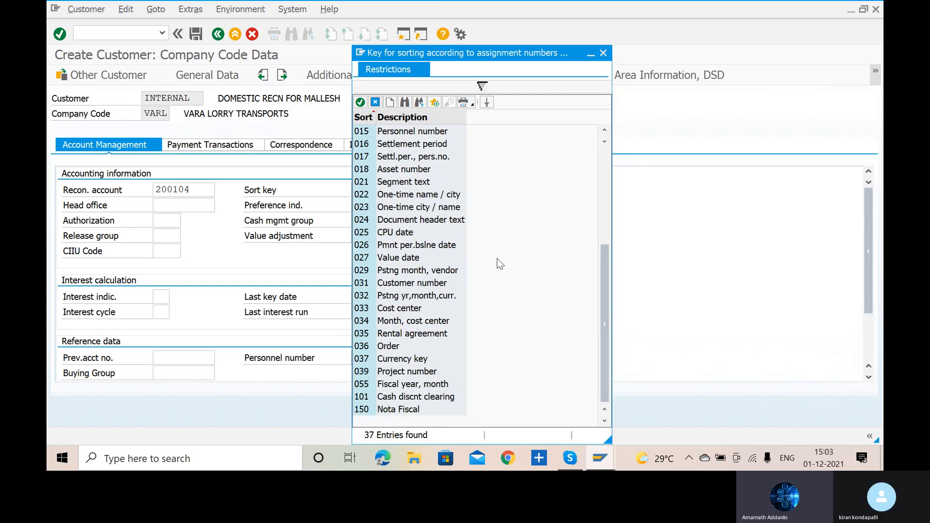
pyautogui.scroll(5, 497, 259)
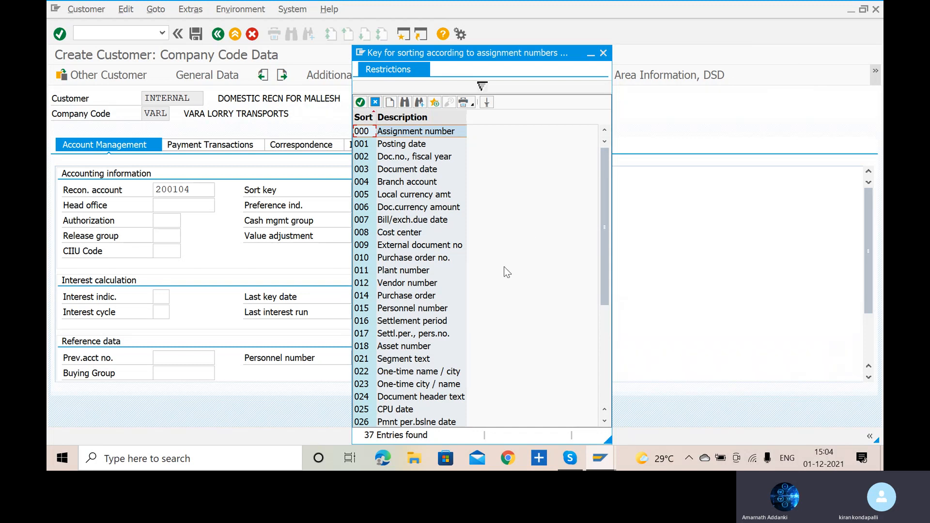
pyautogui.scroll(-4, 504, 266)
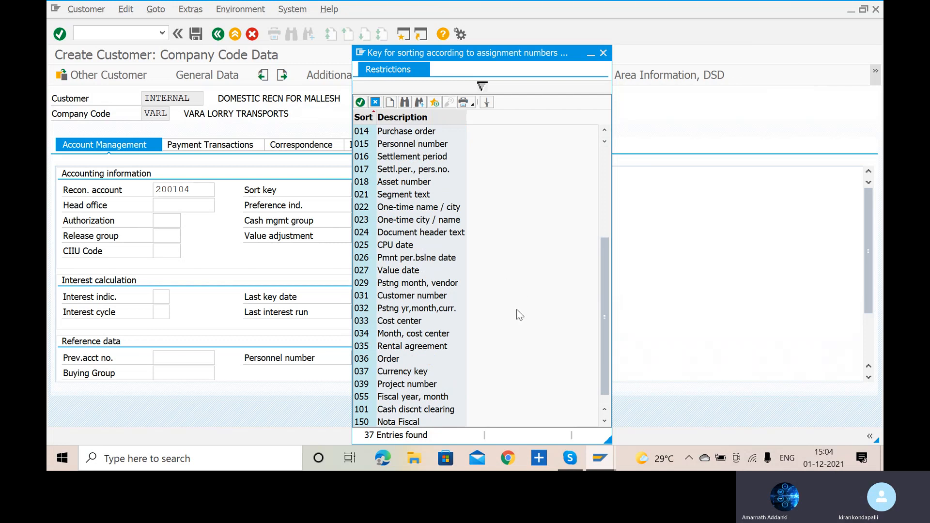
pyautogui.scroll(-1, 516, 310)
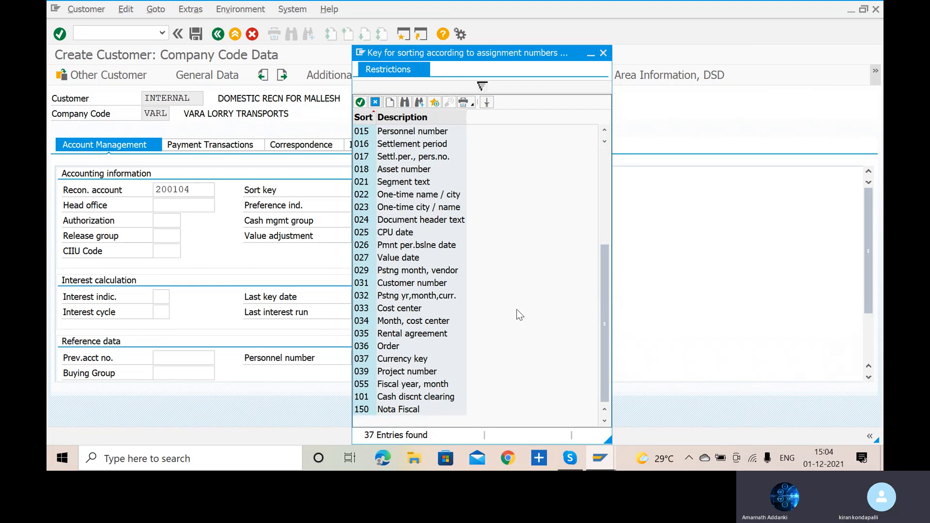
pyautogui.click(603, 53)
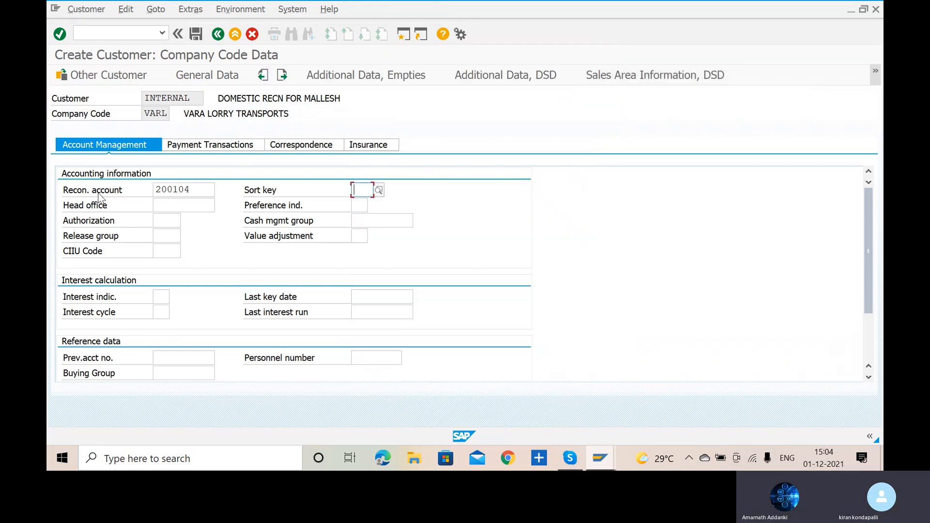
# - Set the sort key to 031, Customer number, and the cash management group to E6
pyautogui.write('0')
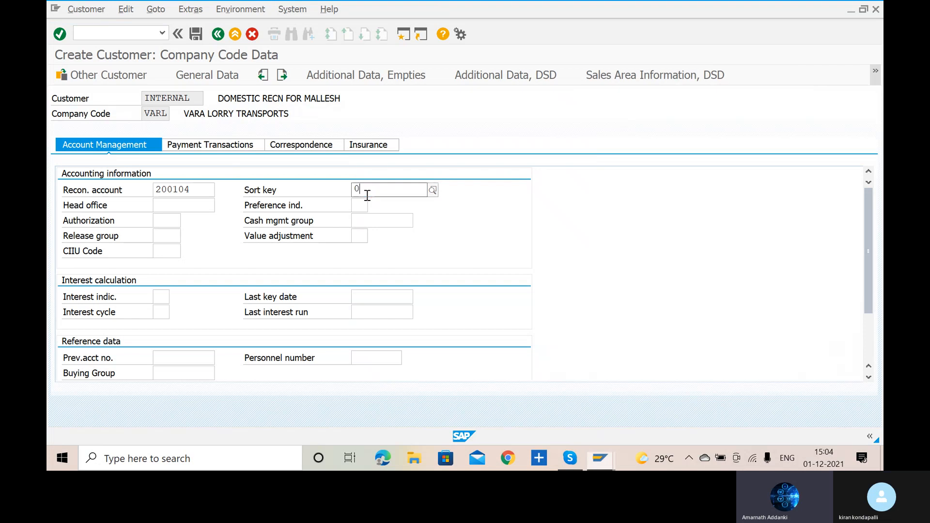
pyautogui.write('31')
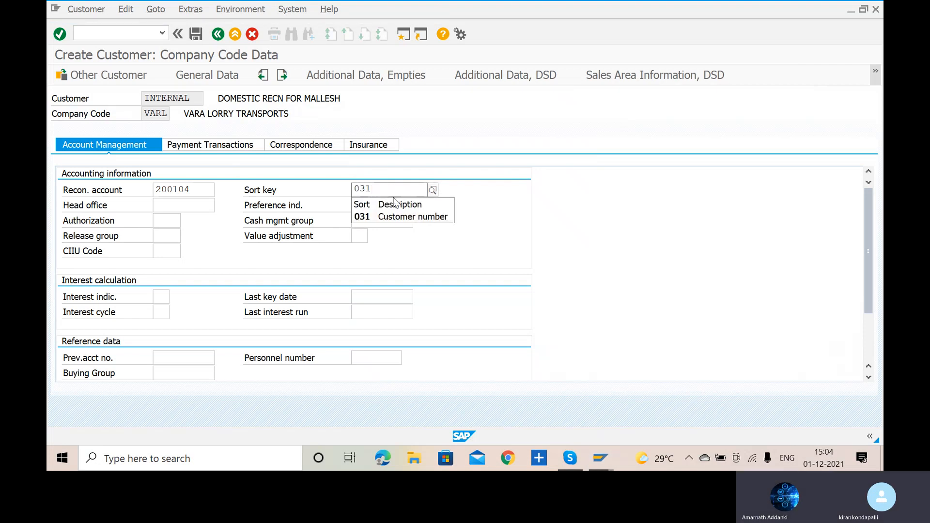
pyautogui.click(396, 216)
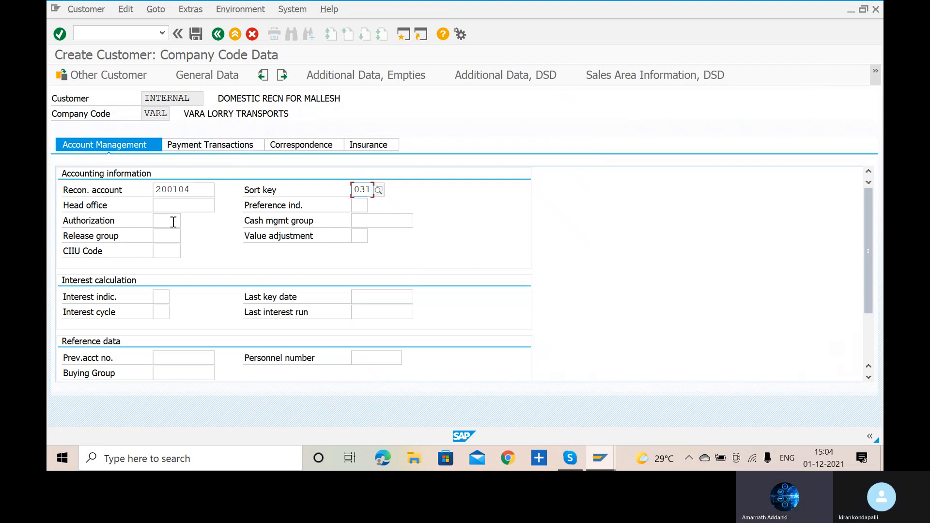
pyautogui.click(386, 220)
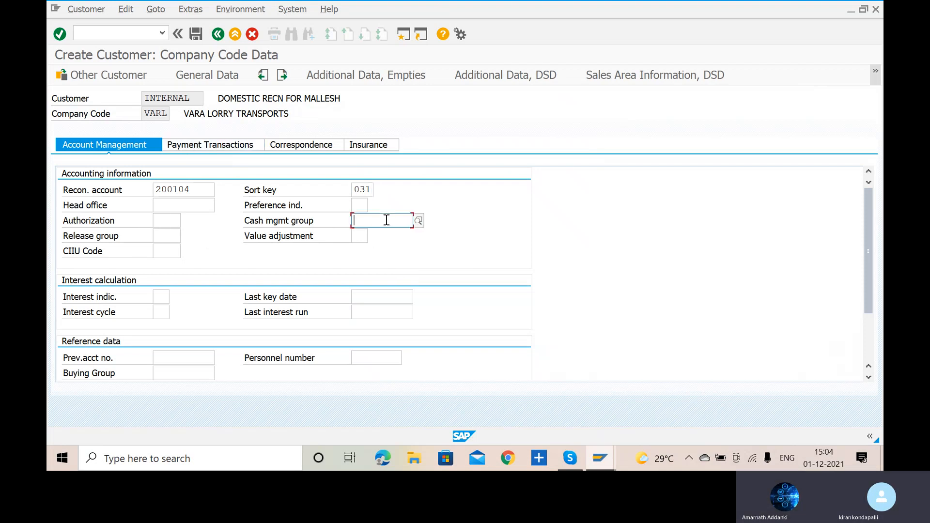
pyautogui.write('E6')
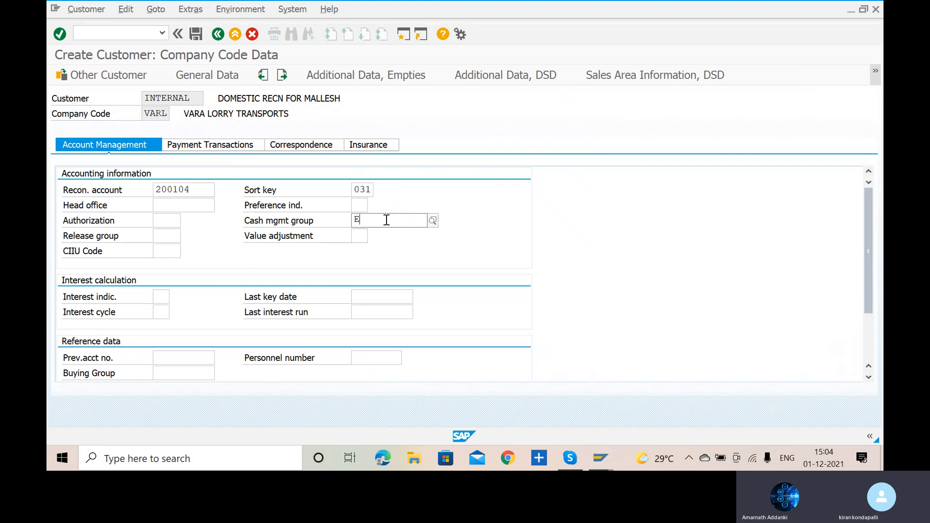
# - Complete the customer's company code data with cash management group E6 and terms of payment 0001, and save the customer
pyautogui.press('F4')
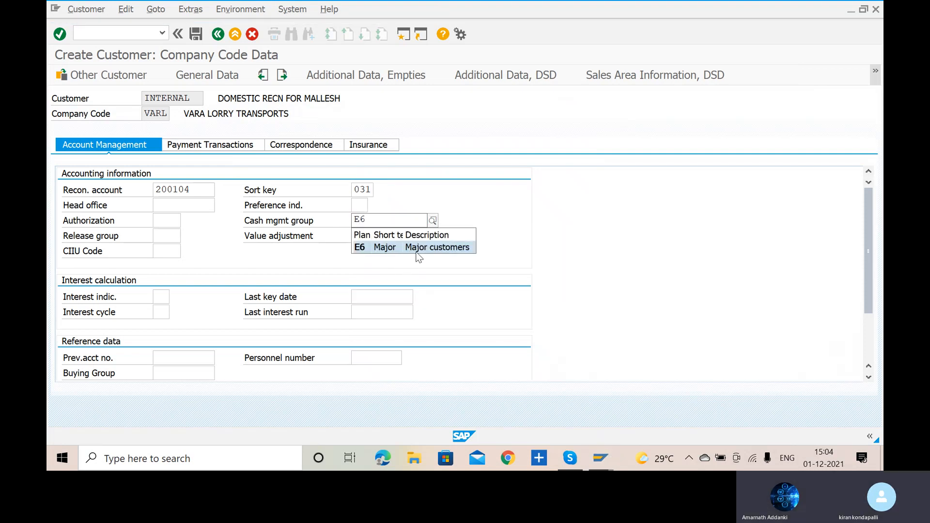
pyautogui.click(426, 248)
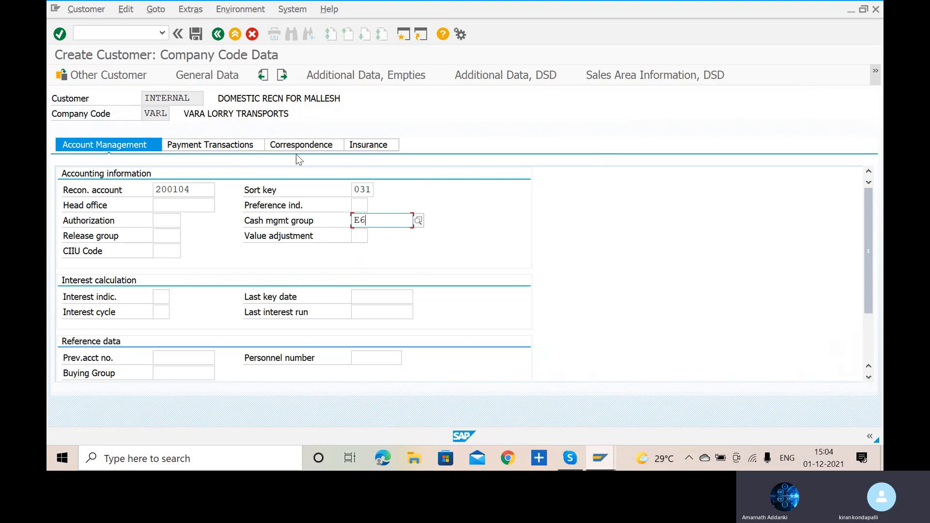
pyautogui.click(218, 145)
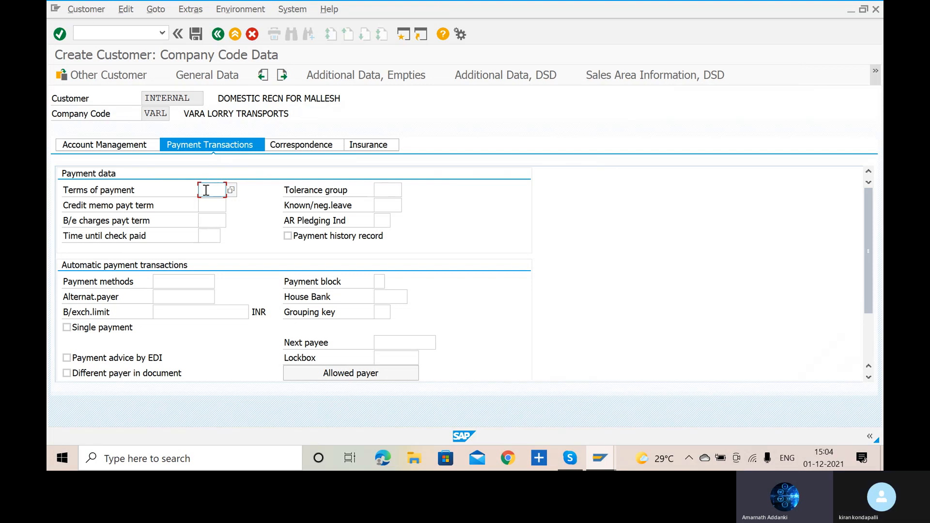
pyautogui.write('0001')
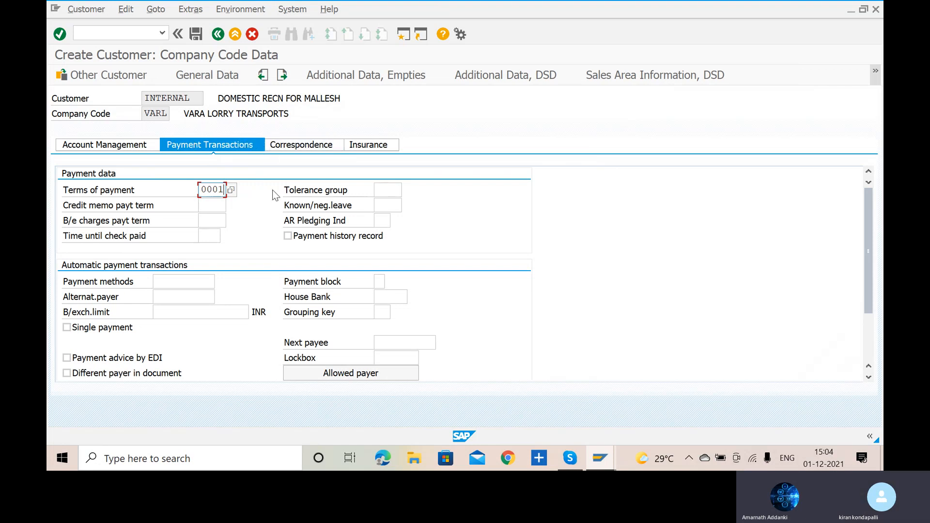
pyautogui.click(196, 34)
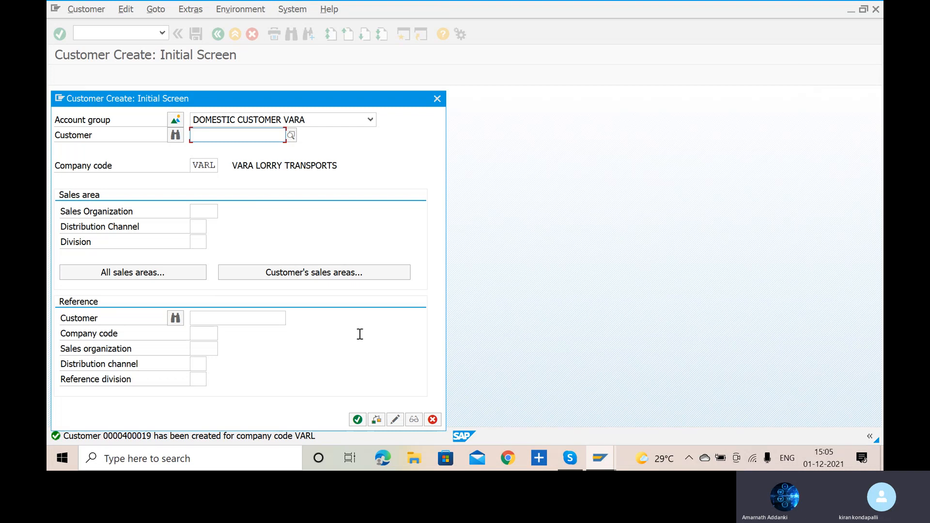
# - Check the AR configuration slide in Skype, return to SAP and open customer invoice entry with transaction FB70
pyautogui.hotkey('alt', 'Tab')
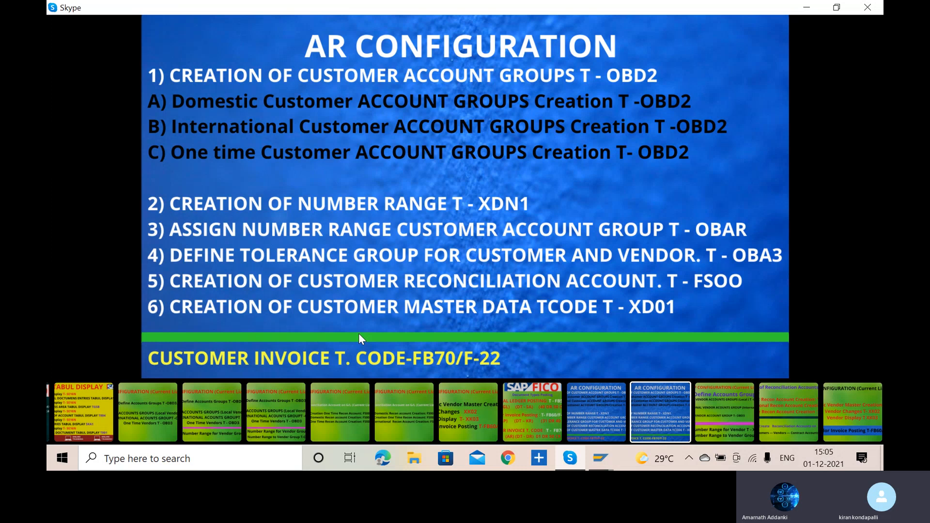
pyautogui.hotkey('alt', 'Tab')
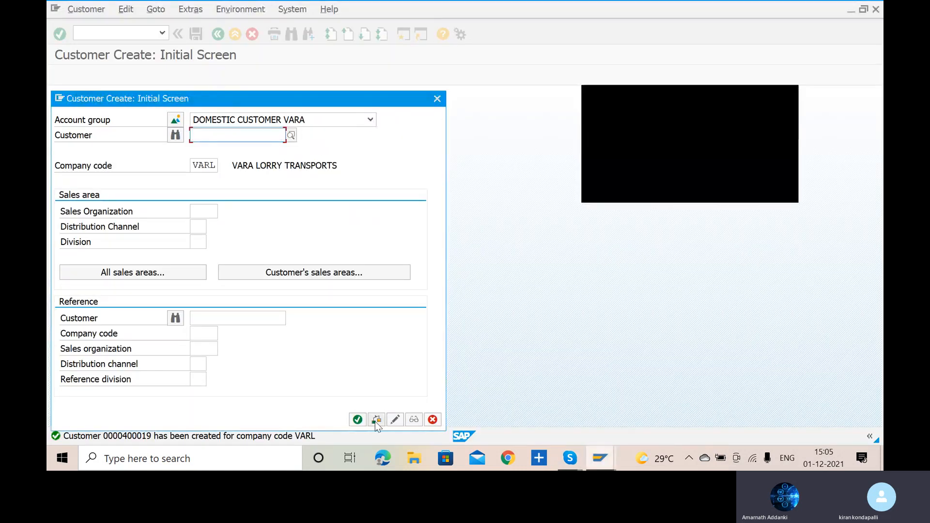
pyautogui.click(358, 420)
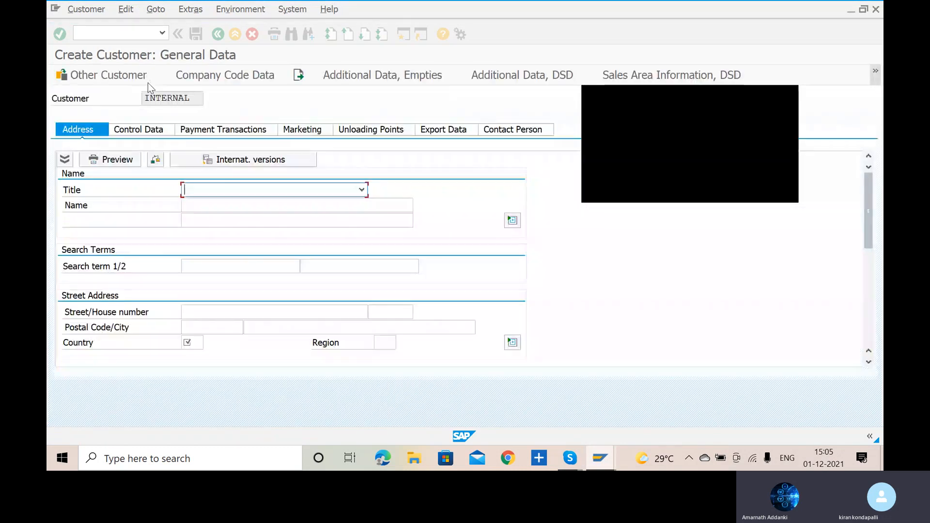
pyautogui.click(124, 28)
pyautogui.write('/')
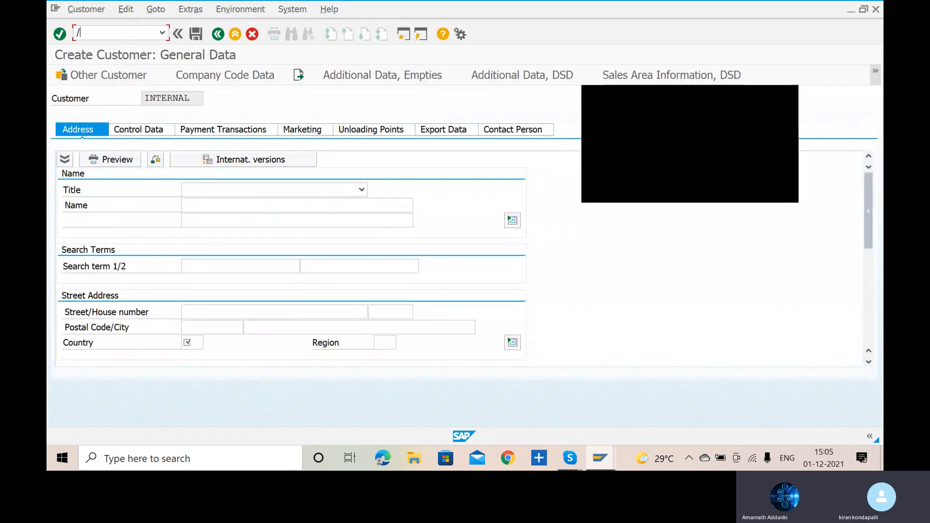
pyautogui.write('NFB70')
pyautogui.press('Return')
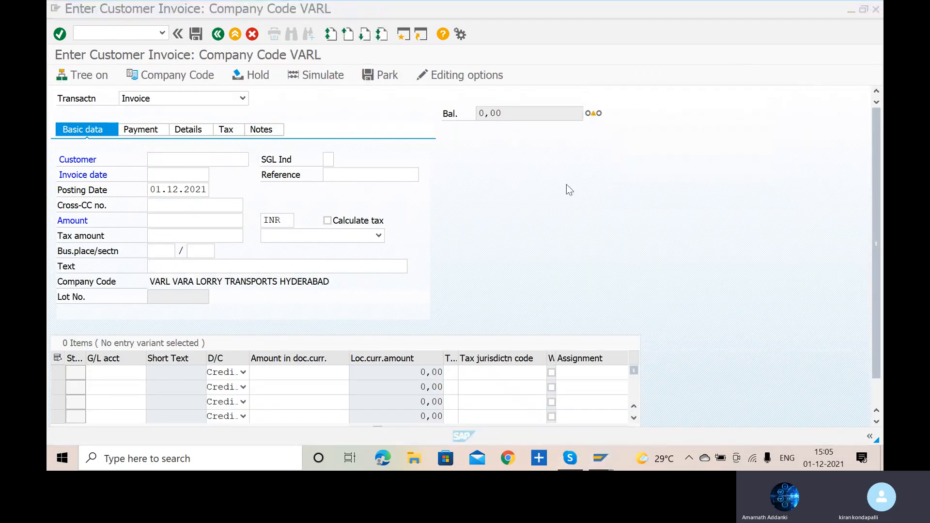
pyautogui.scroll(-1, 566, 184)
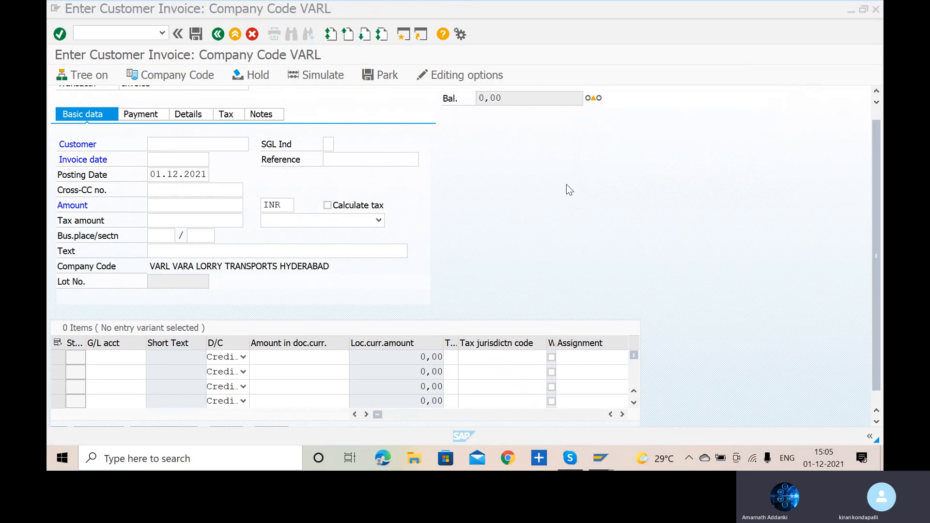
pyautogui.scroll(1, 567, 185)
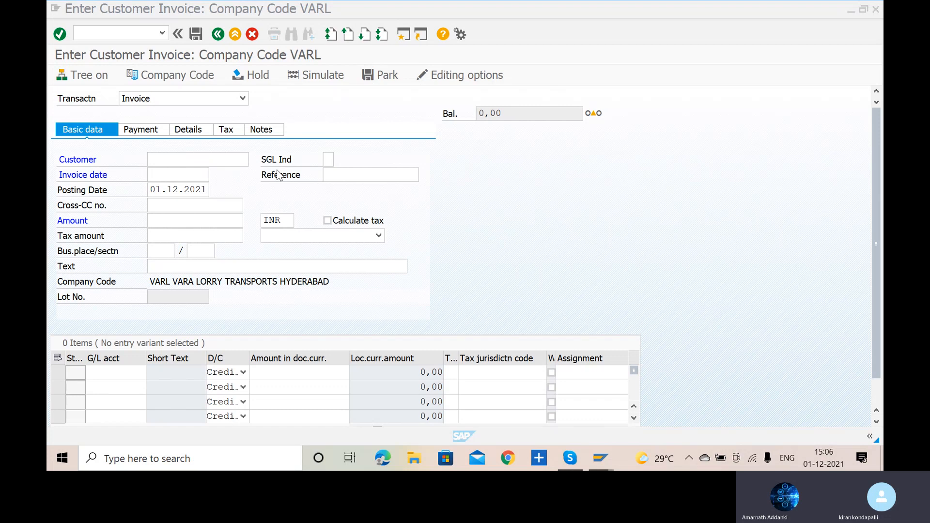
pyautogui.click(84, 35)
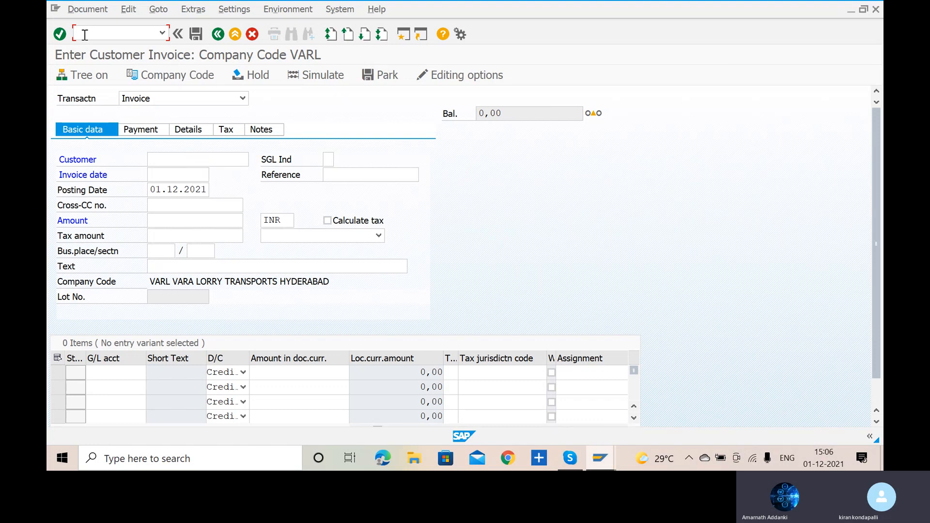
pyautogui.write('FB70')
pyautogui.press('Return')
pyautogui.press('Return')
pyautogui.write('/')
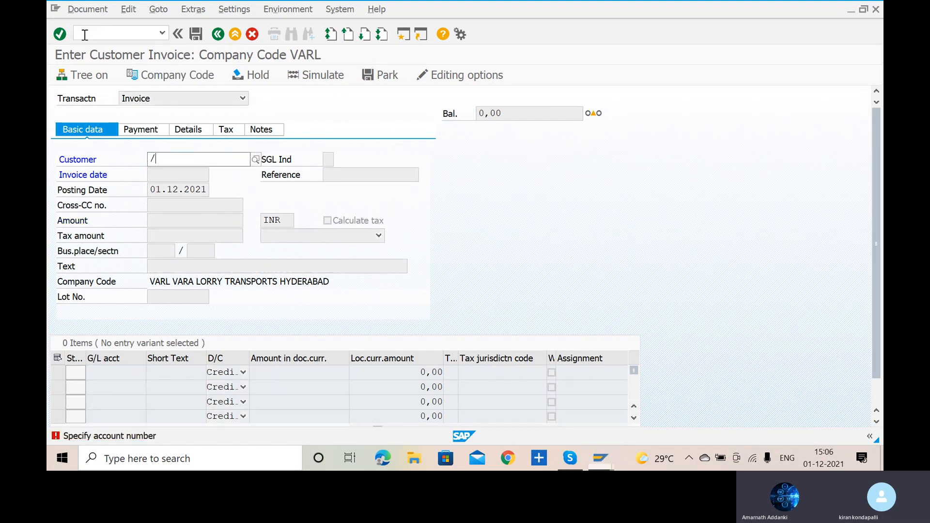
pyautogui.write('N')
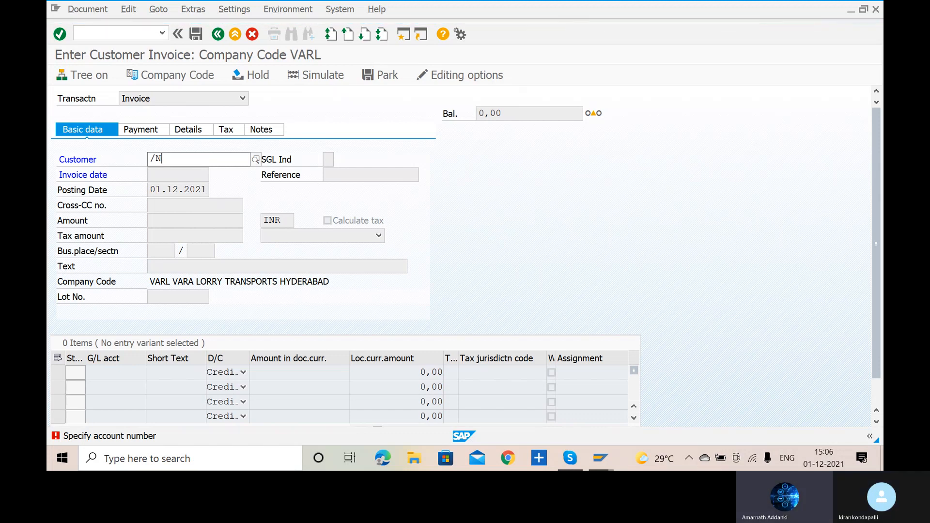
pyautogui.press('Return')
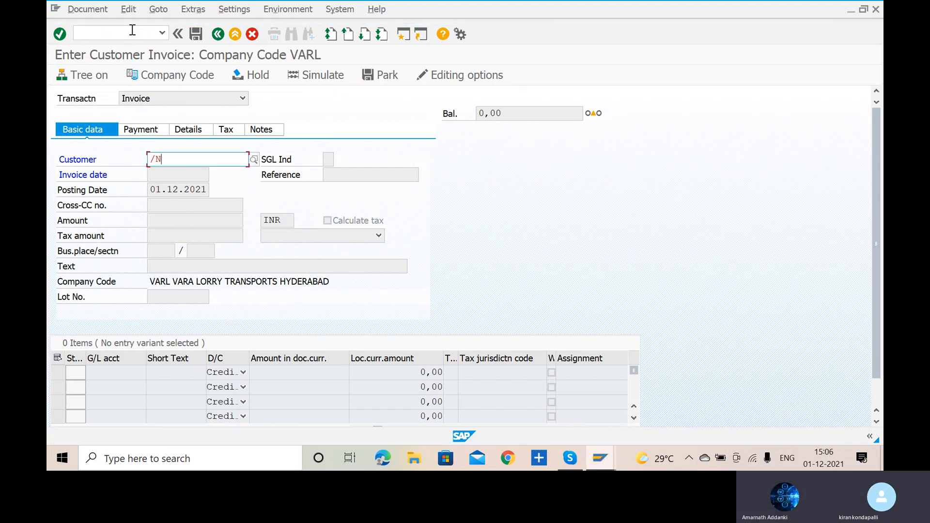
# - Leave the invoice entry and open the G/L account groups overview with transaction OBD4
pyautogui.click(132, 30)
pyautogui.write('/N')
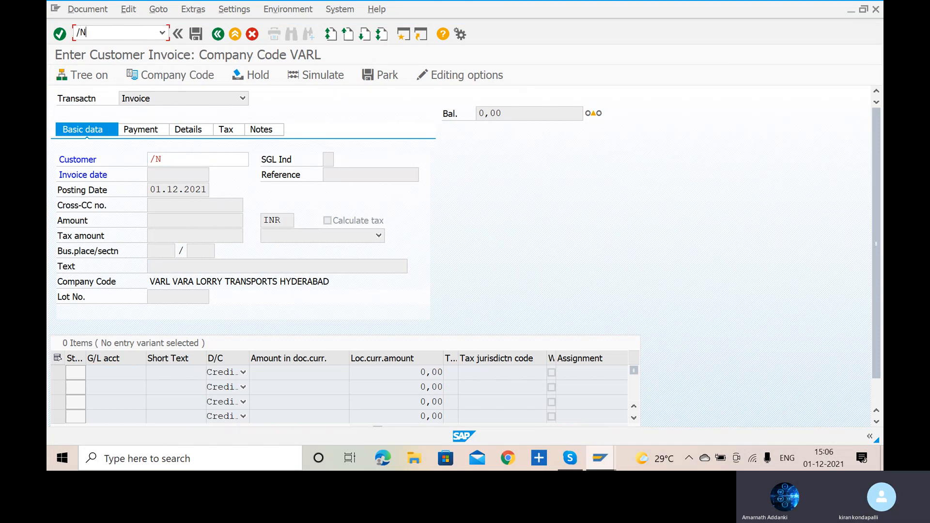
pyautogui.write('OBD4')
pyautogui.press('Return')
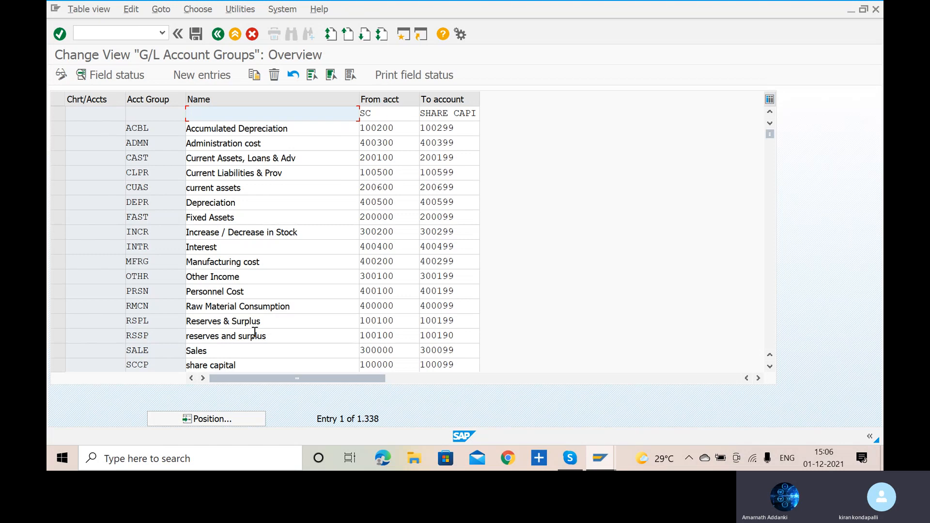
pyautogui.scroll(-1, 255, 333)
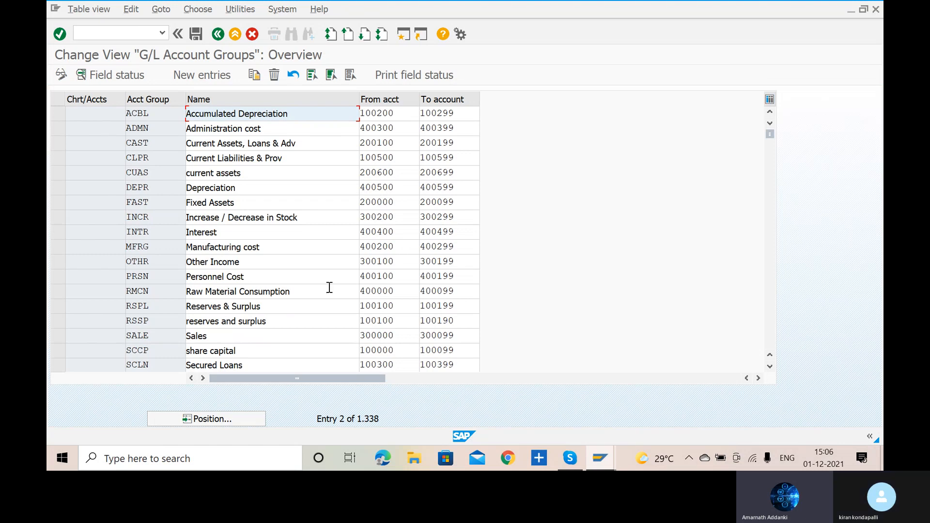
pyautogui.scroll(1, 329, 287)
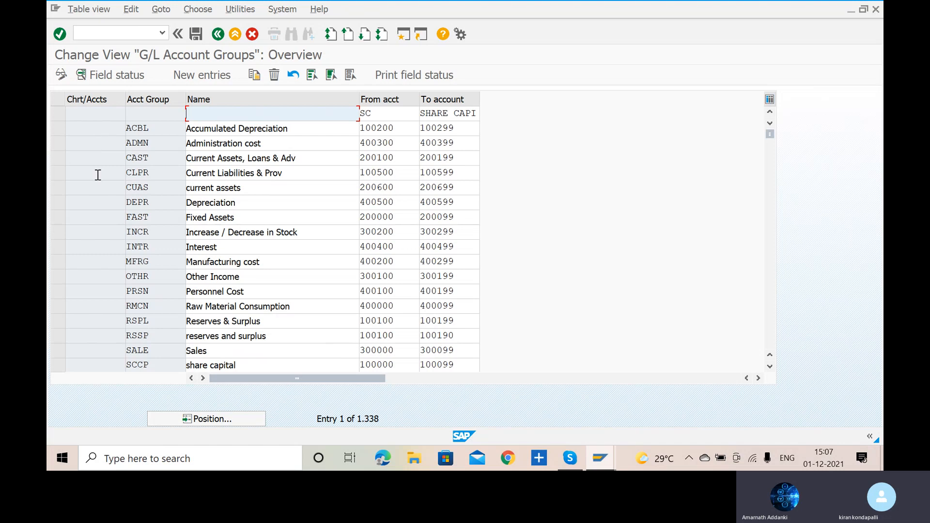
# - Position the G/L account groups list at chart of accounts VAOC to examine its account number intervals
pyautogui.click(235, 425)
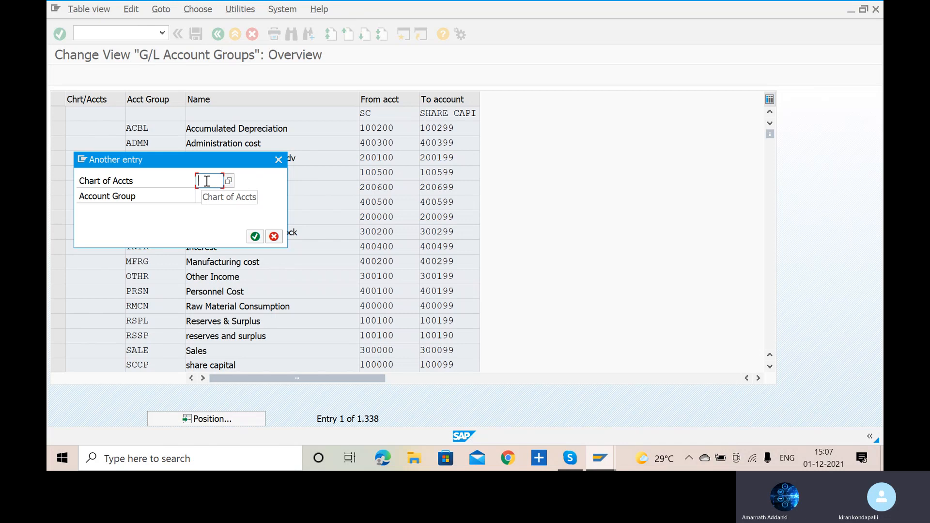
pyautogui.write('VA')
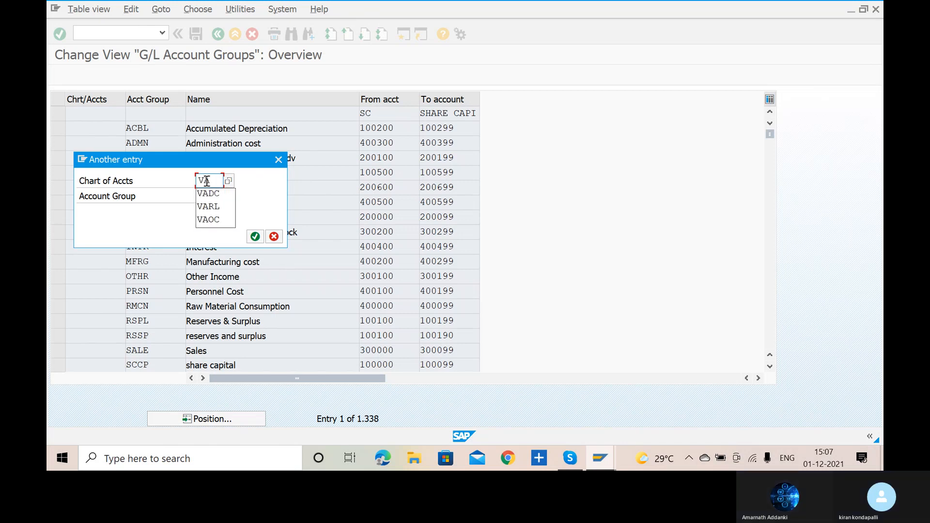
pyautogui.press('Down')
pyautogui.press('Down')
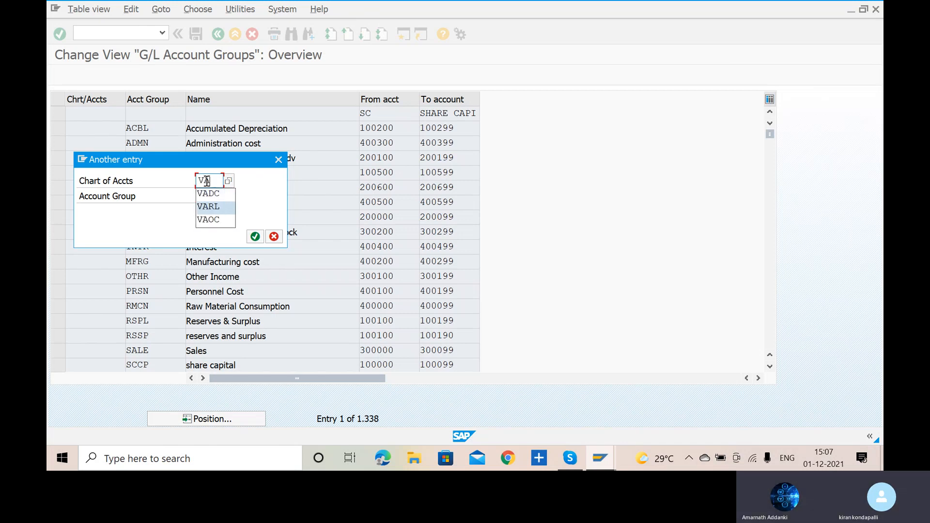
pyautogui.press('Down')
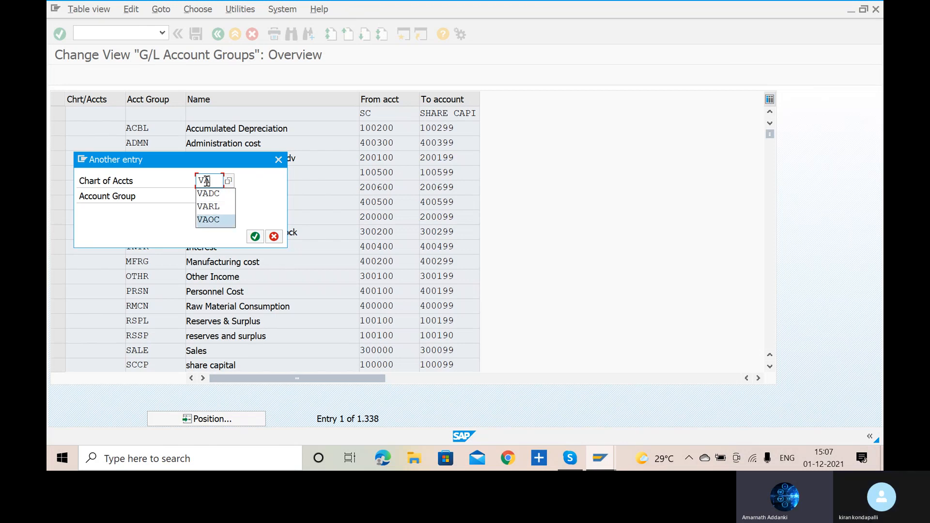
pyautogui.press('Return')
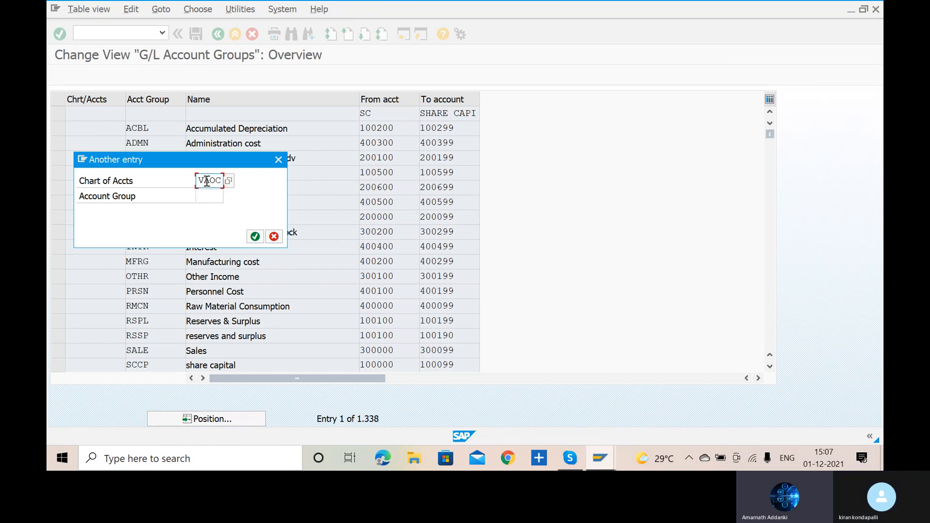
pyautogui.click(254, 237)
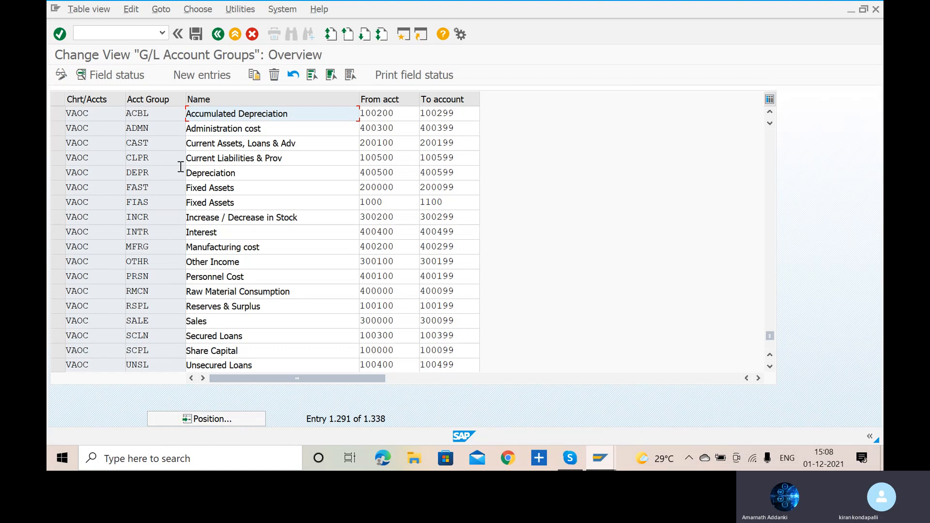
# - Open central G/L account maintenance with transaction FS00 and start creating account 300000 in company code VARL
pyautogui.click(125, 37)
pyautogui.write('/NFS')
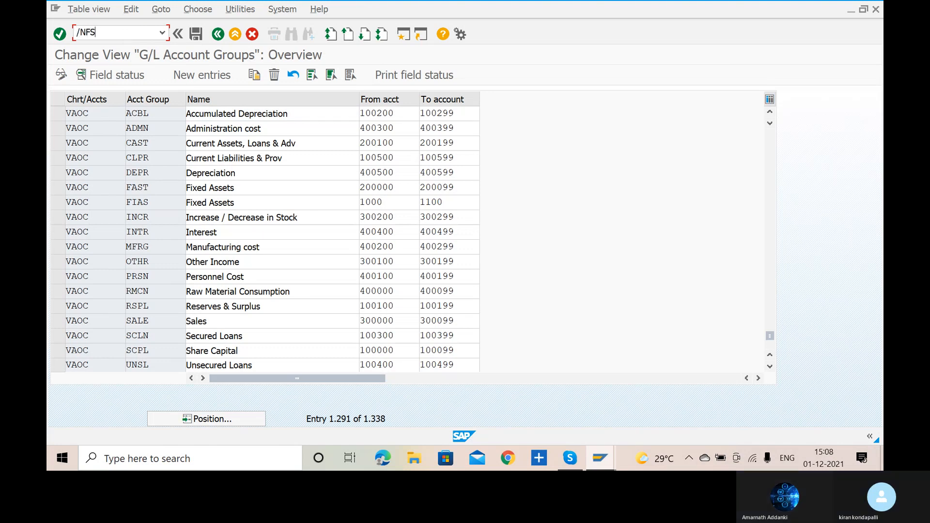
pyautogui.write('00')
pyautogui.press('Return')
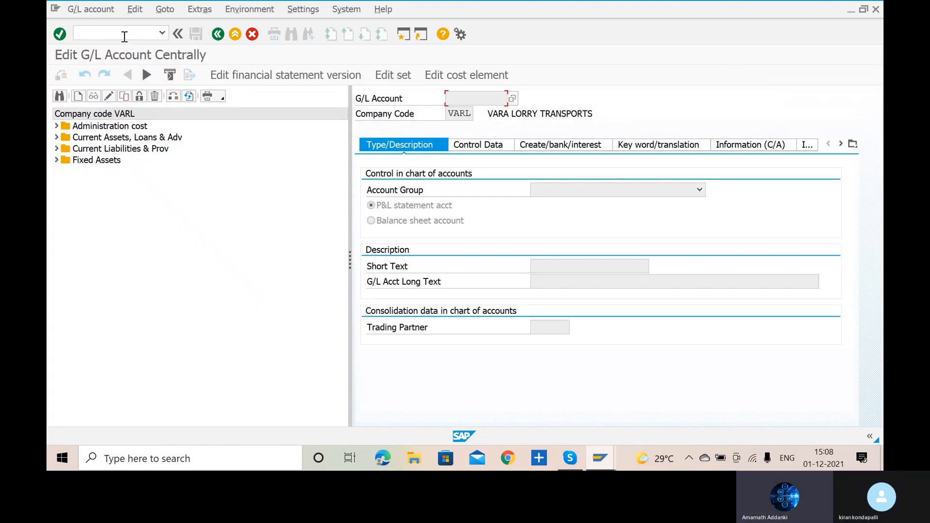
pyautogui.click(77, 97)
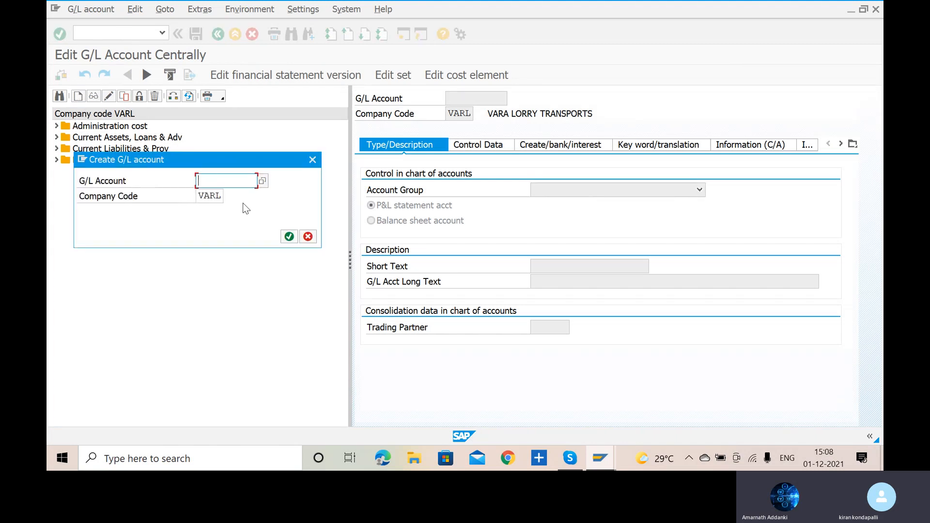
pyautogui.write('300')
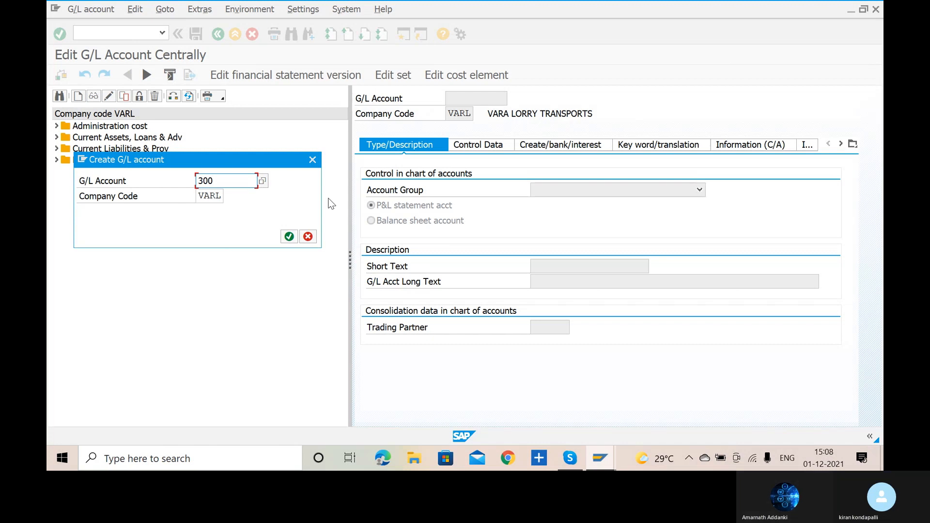
pyautogui.write('000')
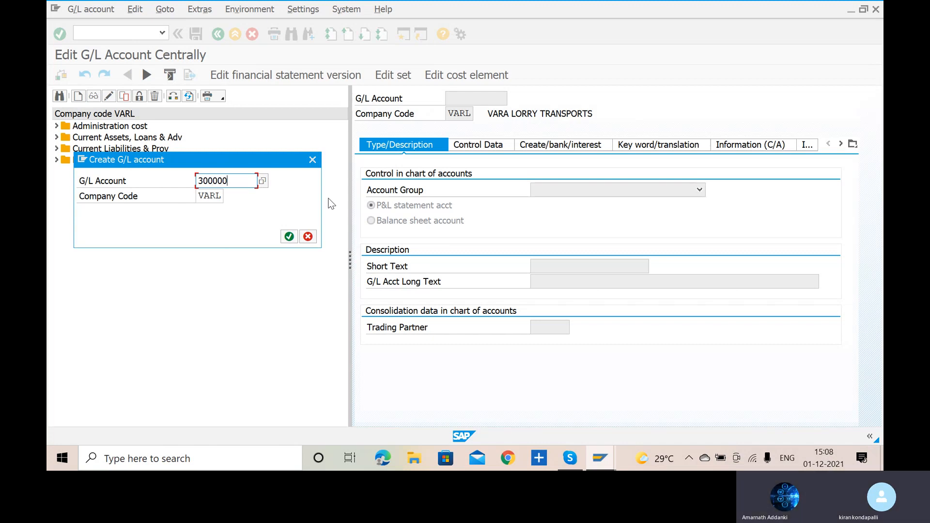
pyautogui.click(289, 236)
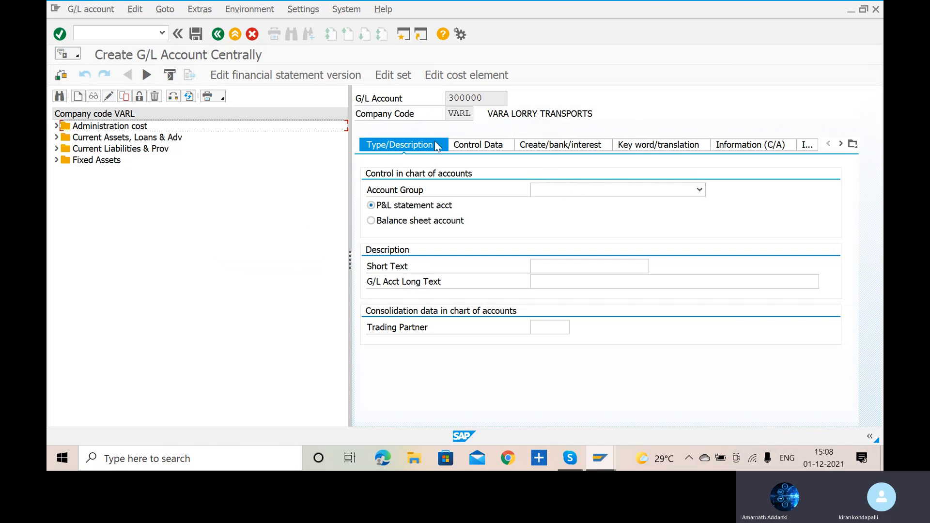
# - Assign the new G/L account 300000 to the Sales account group
pyautogui.click(673, 193)
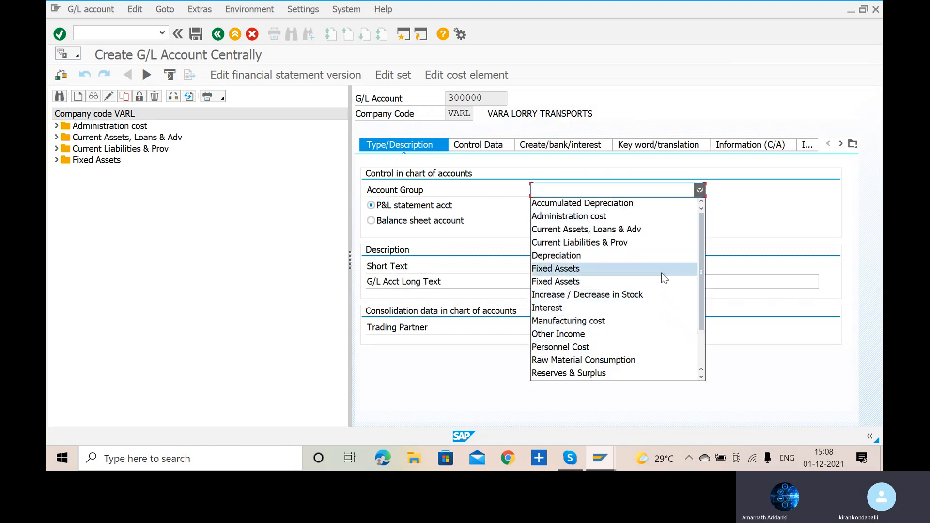
pyautogui.scroll(-2, 661, 272)
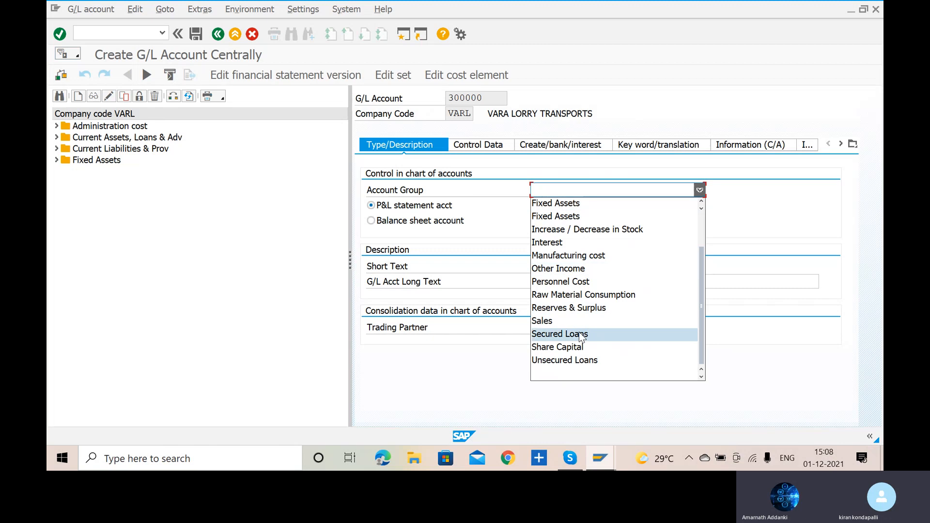
pyautogui.click(545, 322)
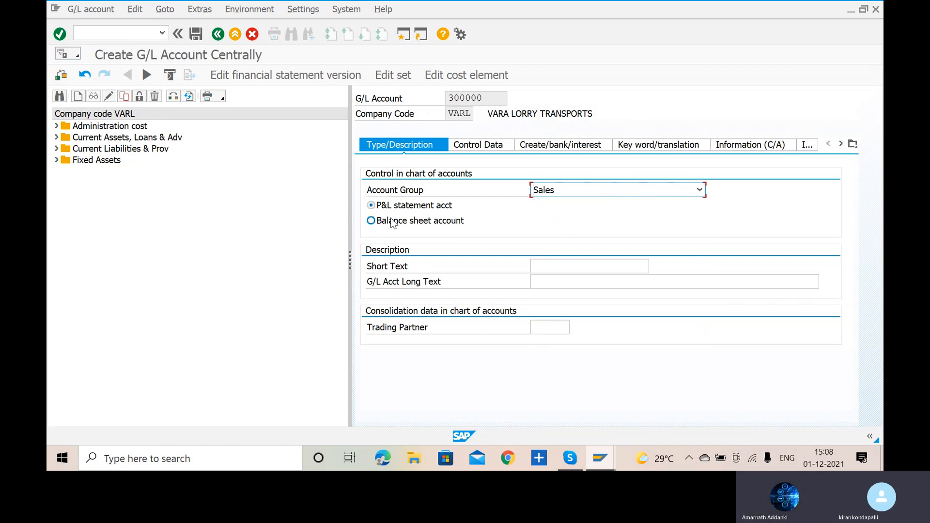
# - Define account 300000 as a P&L statement account with short text SALES A/C and long text SALES ACCOUNT FOR VARA
pyautogui.click(372, 207)
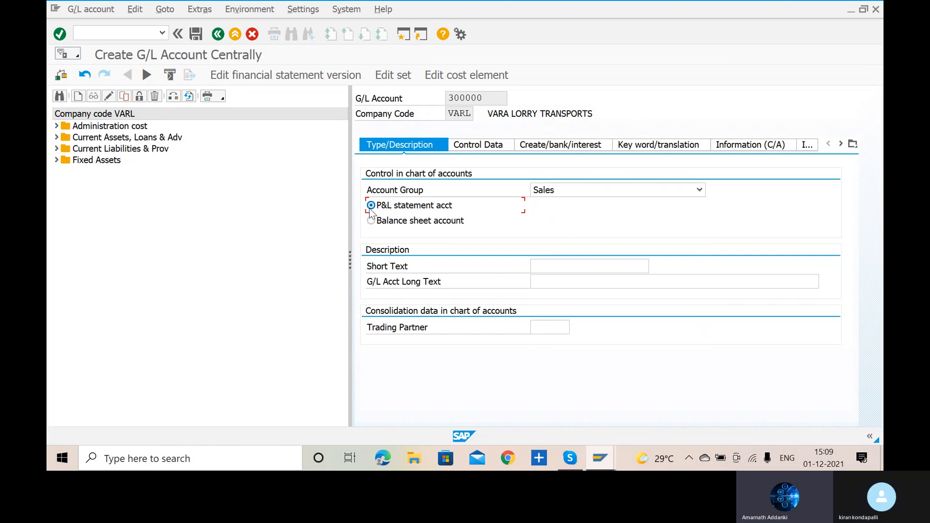
pyautogui.click(572, 269)
pyautogui.write('SALES ')
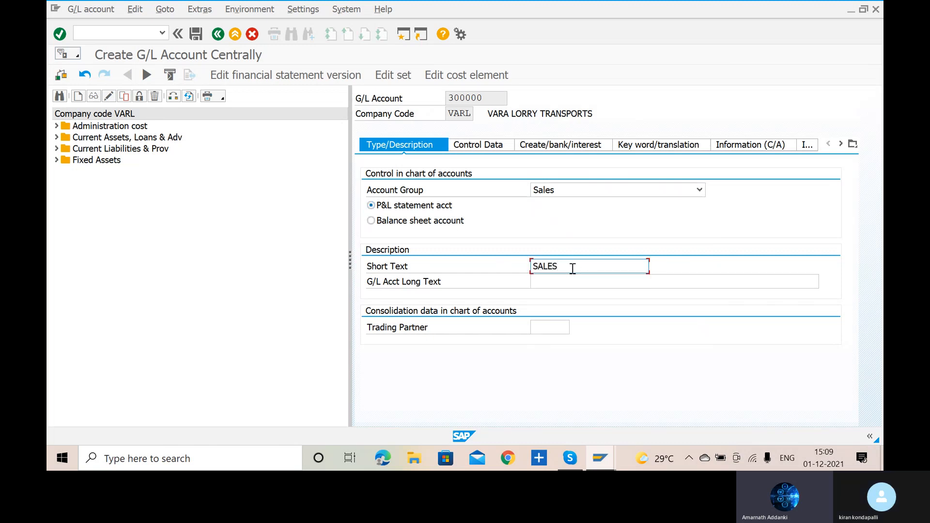
pyautogui.write('A/C')
pyautogui.click(567, 277)
pyautogui.write('SALE')
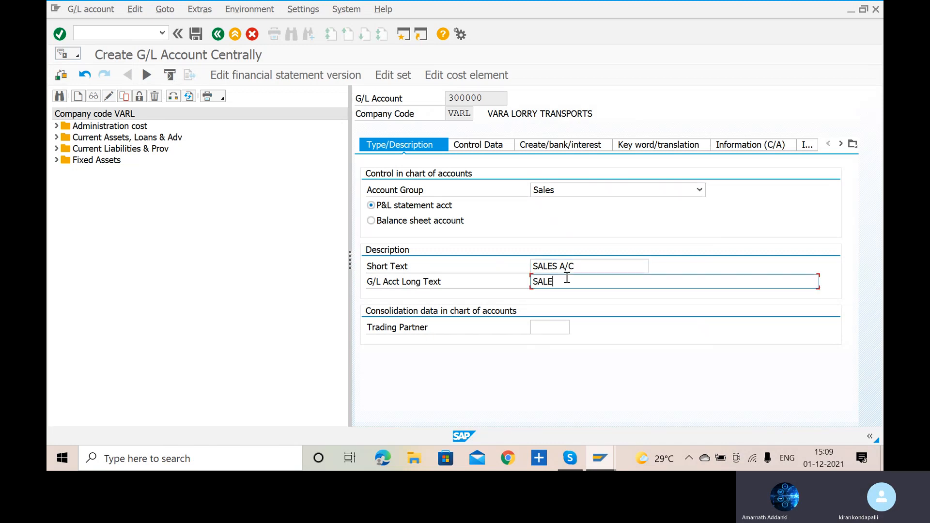
pyautogui.write('S ACCOUNT')
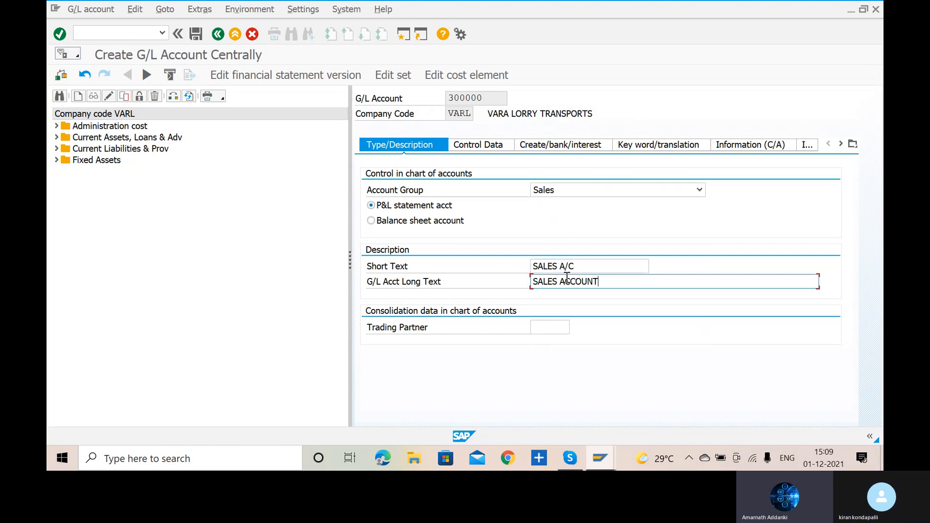
pyautogui.write(' FOR VARA')
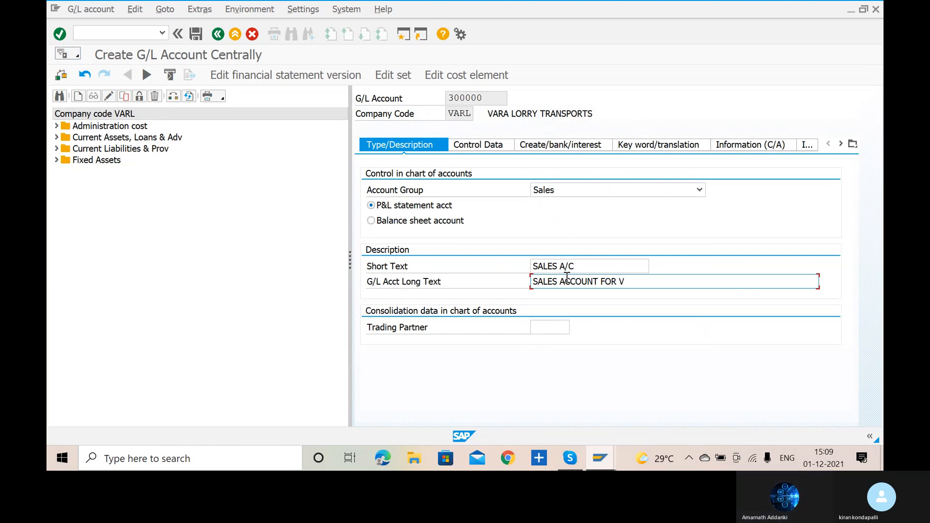
# - Enable line item display in the sales account's control data and set its sort key to 001
pyautogui.click(487, 147)
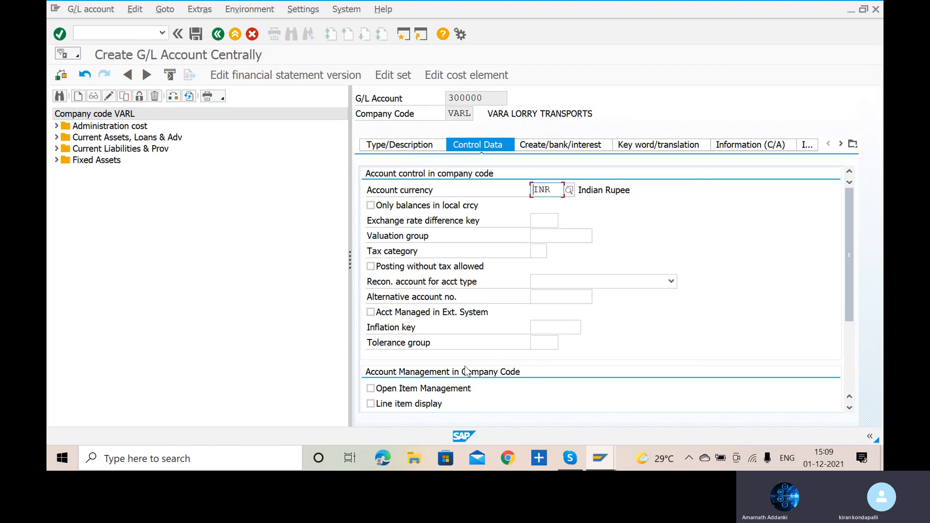
pyautogui.click(371, 403)
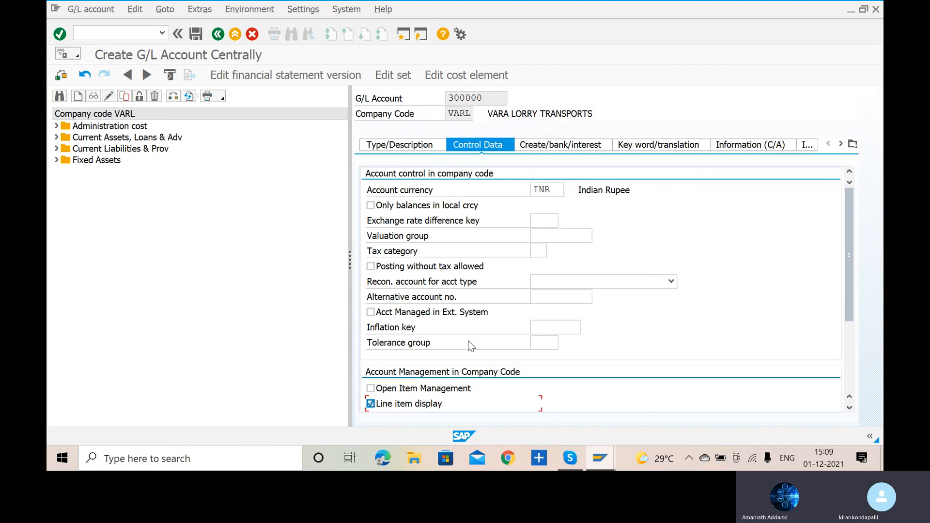
pyautogui.scroll(-3, 467, 343)
pyautogui.click(537, 295)
pyautogui.write('001')
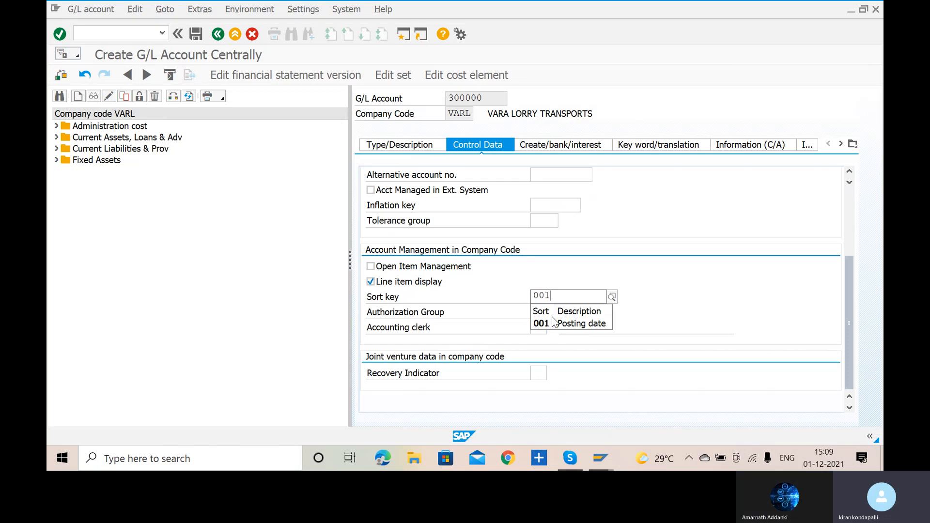
pyautogui.click(555, 324)
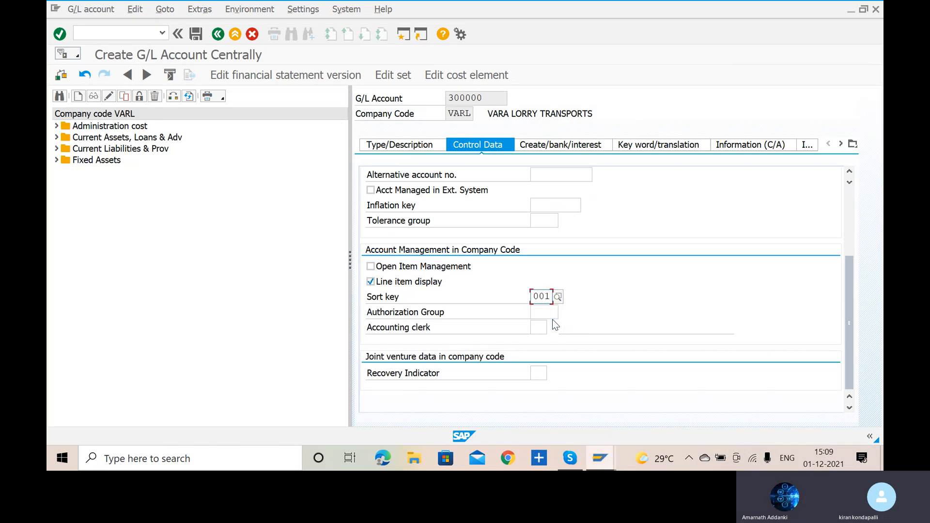
# - Assign field status group G001 to the sales account and save the account
pyautogui.click(557, 149)
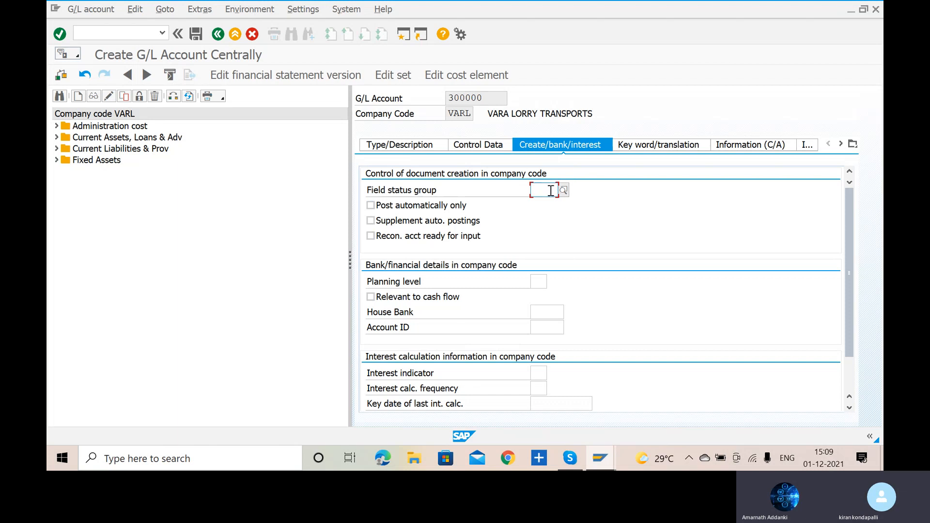
pyautogui.write('G001')
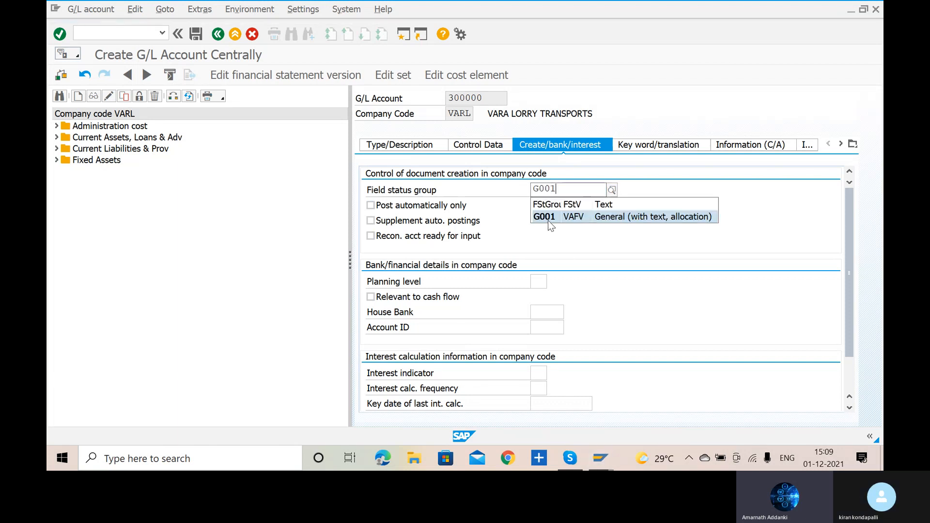
pyautogui.press('Return')
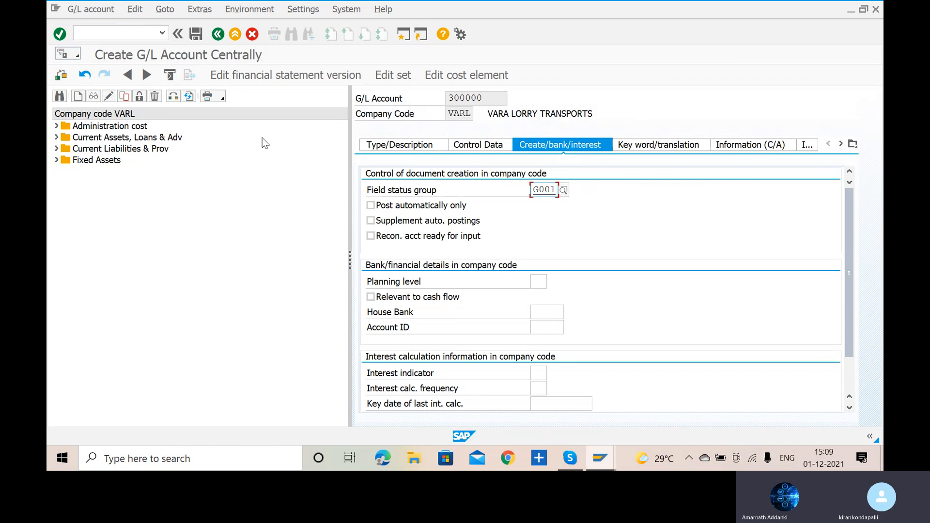
pyautogui.click(196, 34)
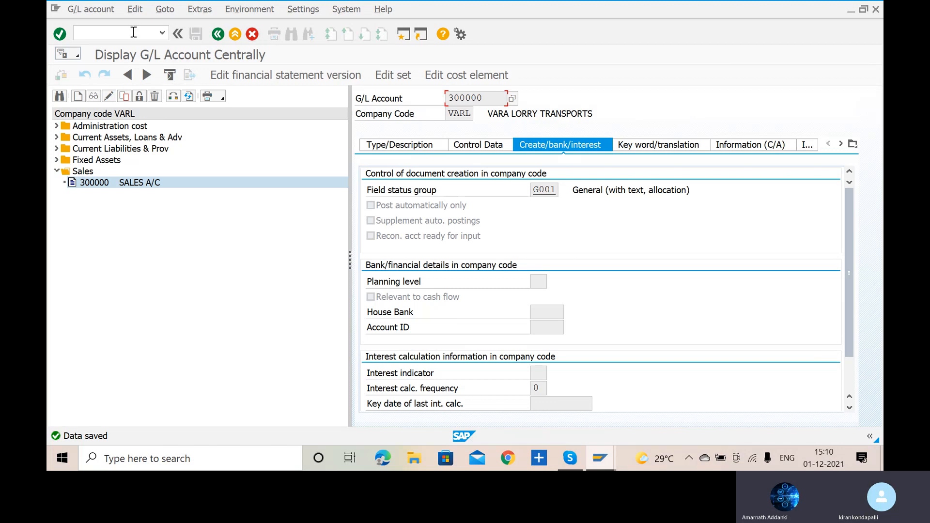
# - Open Microsoft Word and create a blank document
pyautogui.press('super')
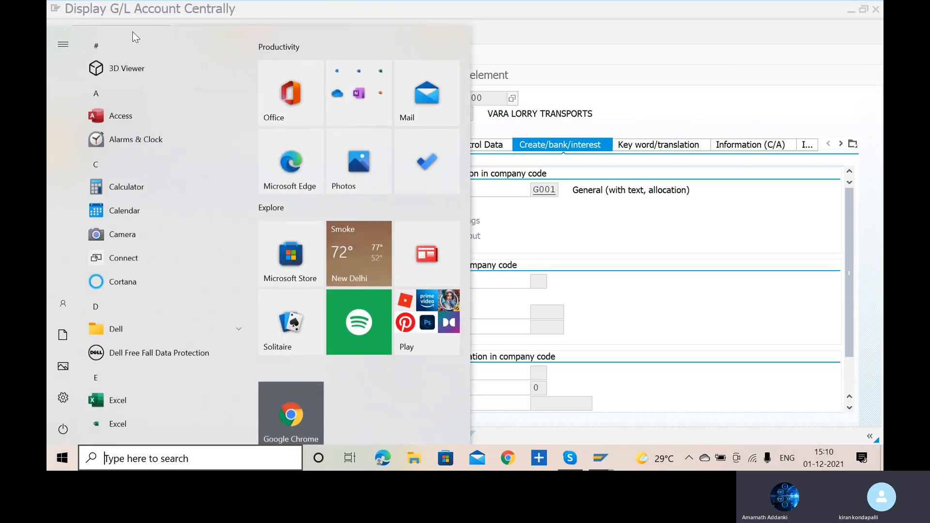
pyautogui.write('MS')
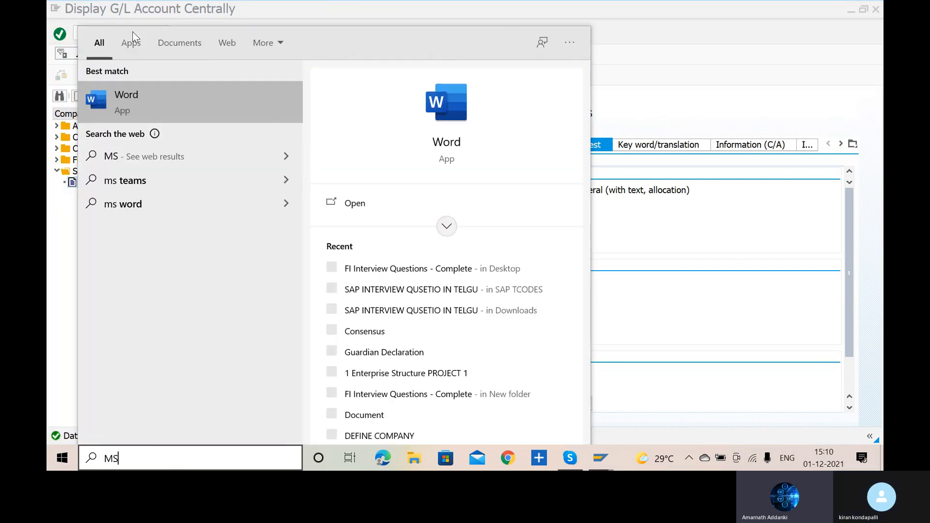
pyautogui.press('Escape')
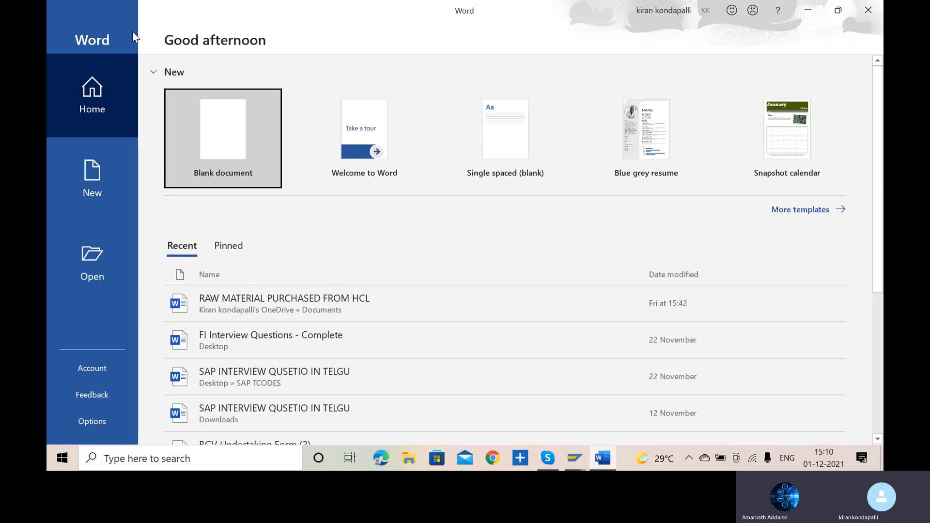
pyautogui.click(242, 131)
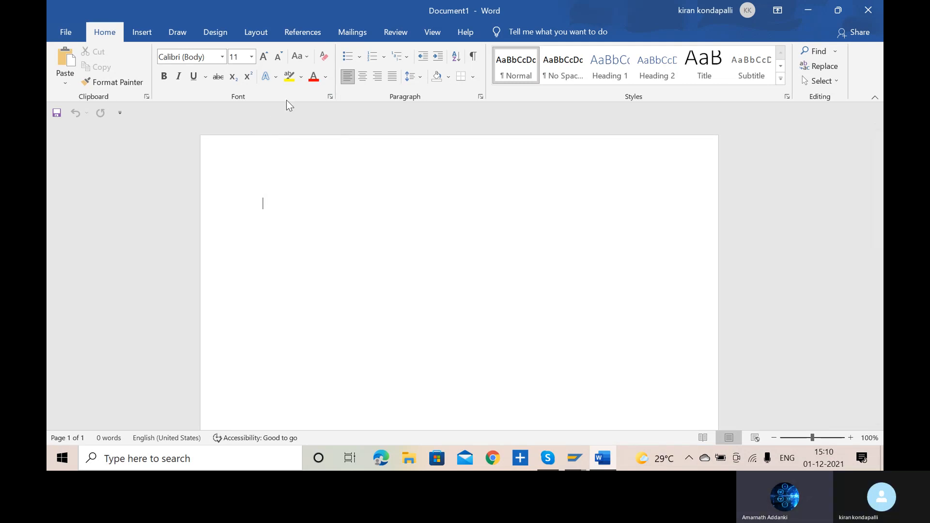
# - Write the debit line "DOMESTIC CUSTOMER A/C DR" of the sales journal entry in the document
pyautogui.write('DO')
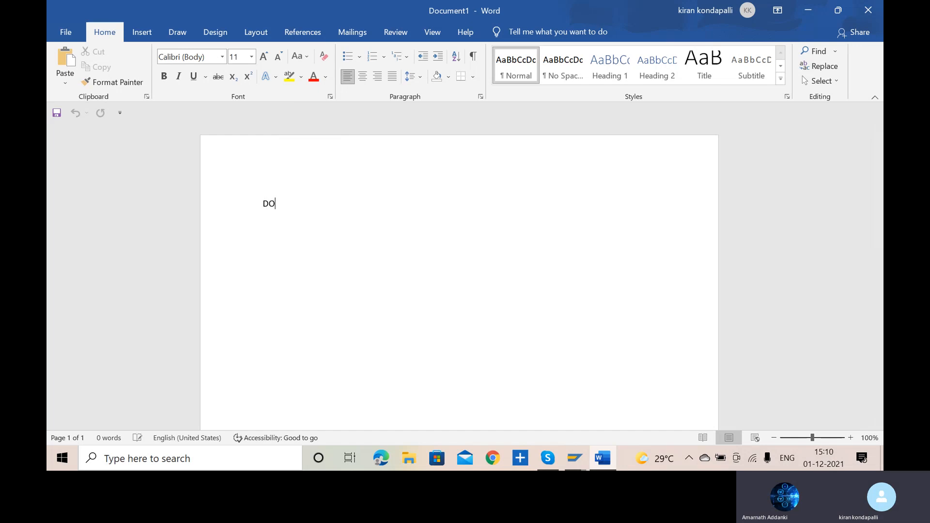
pyautogui.write('MESTIC')
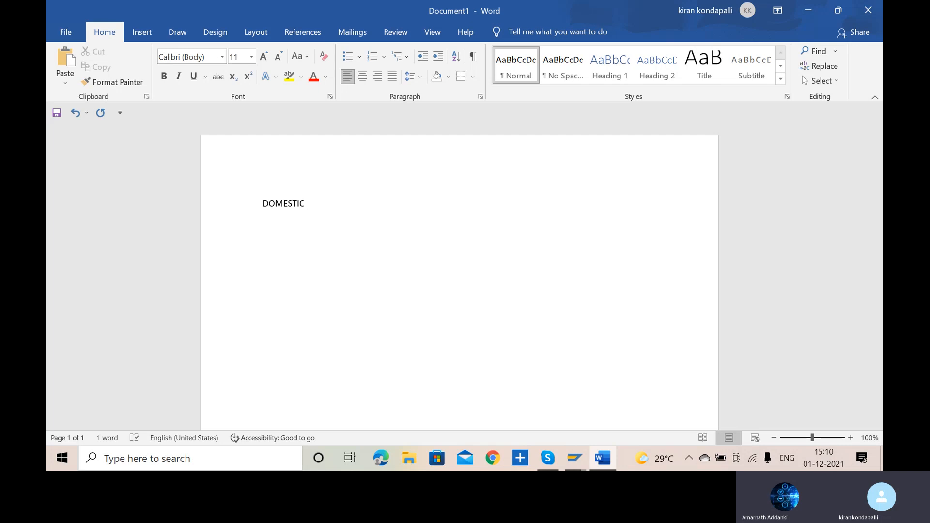
pyautogui.write('CUSTO')
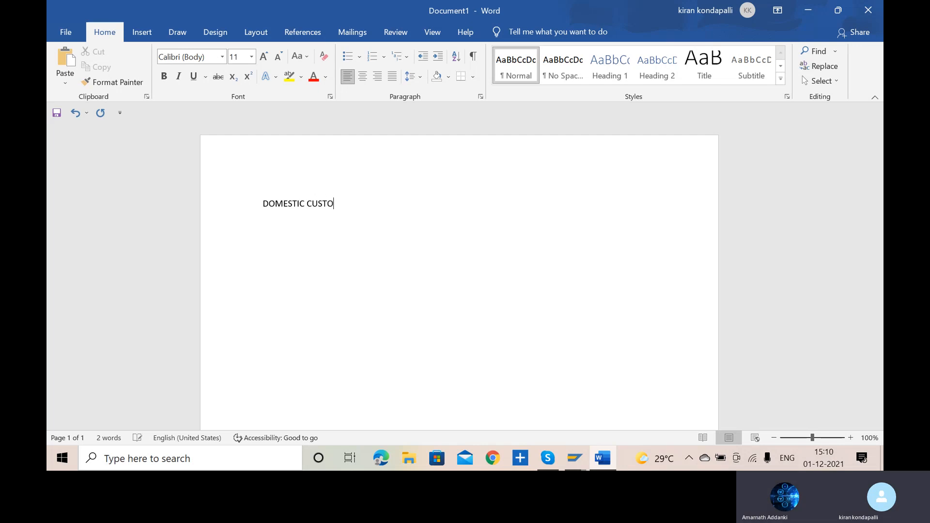
pyautogui.write('MER A/C DR')
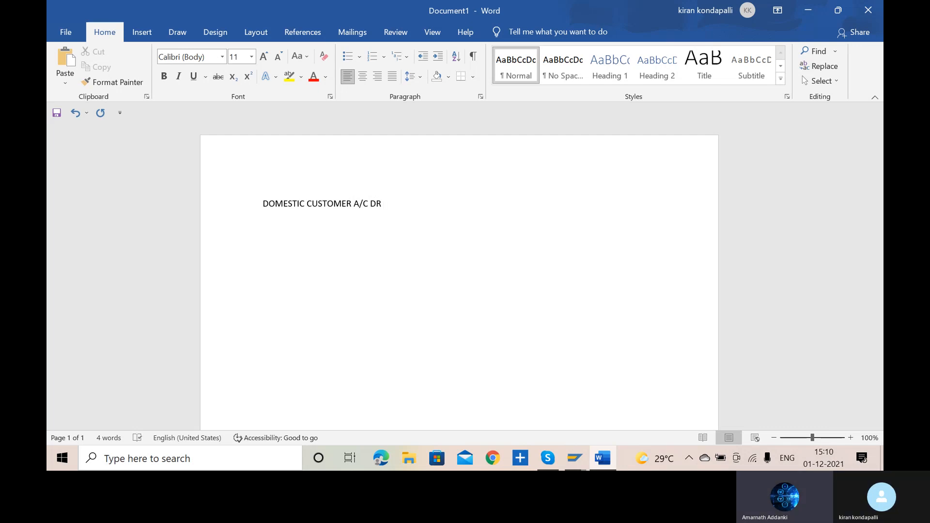
pyautogui.write('     TO')
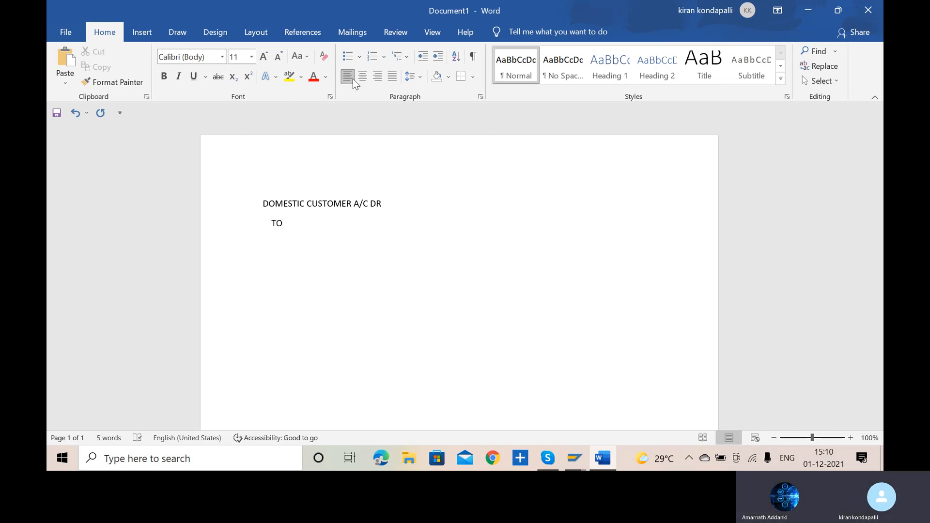
# - Add the amount 1,00,000 to the debit line and write the credit line "TO SALES A/C" with 1,00,000 below it
pyautogui.click(425, 208)
pyautogui.write('1,00,000')
pyautogui.click(334, 220)
pyautogui.write('SALES A/C')
pyautogui.write('1,00,000')
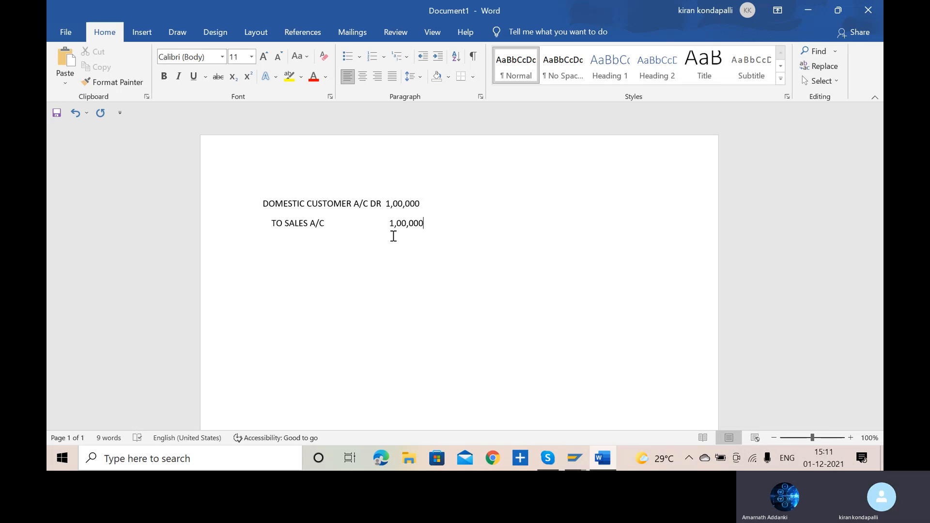
# - Switch back to SAP and open customer invoice entry with transaction FB70
pyautogui.hotkey('alt', 'Tab')
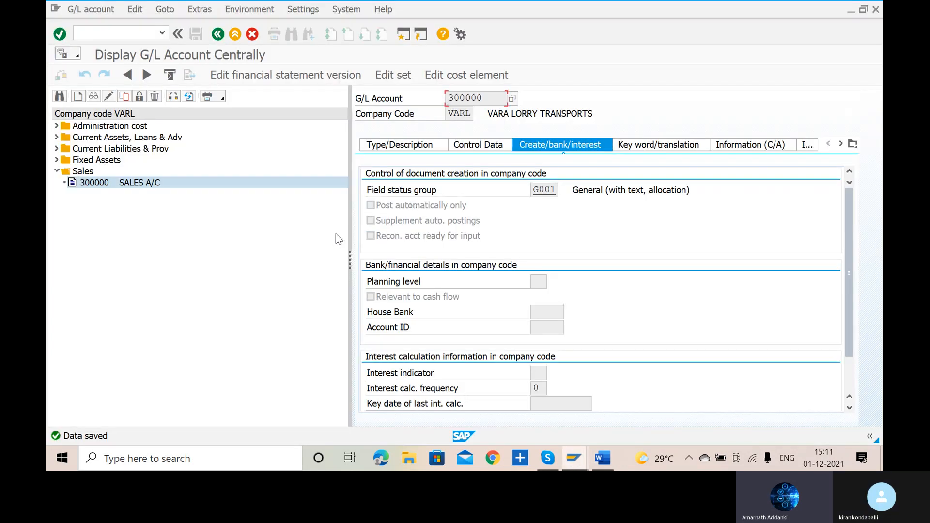
pyautogui.click(113, 32)
pyautogui.write('/NFB70')
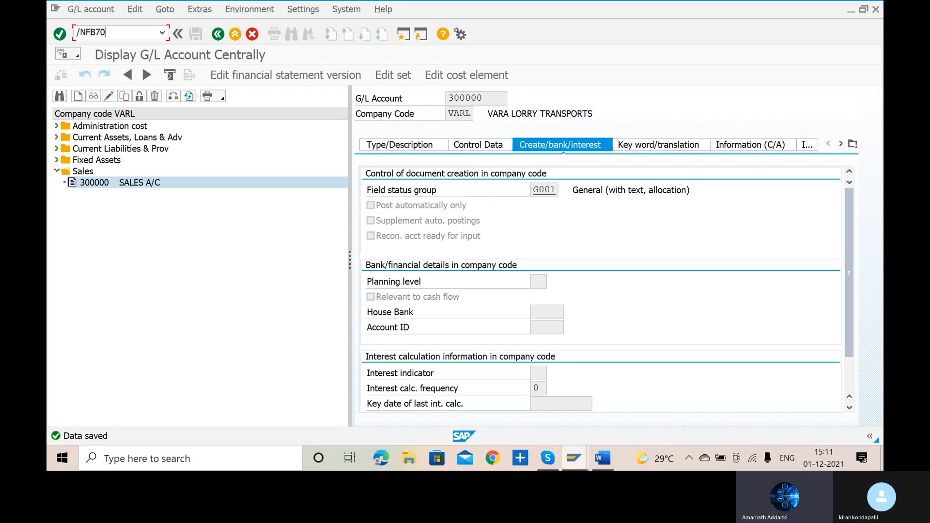
pyautogui.press('Return')
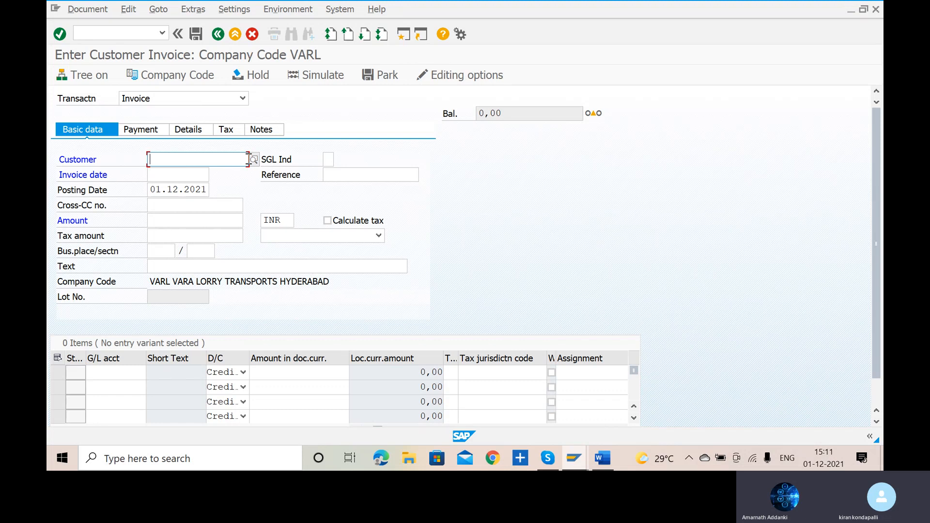
# - Search customers by company code VARL and choose the first listed domestic customer for the invoice
pyautogui.click(254, 160)
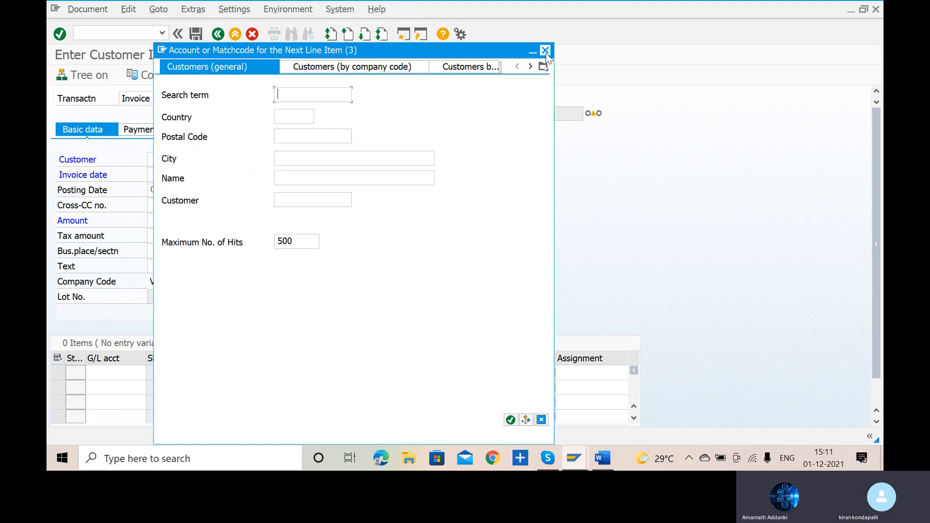
pyautogui.click(382, 69)
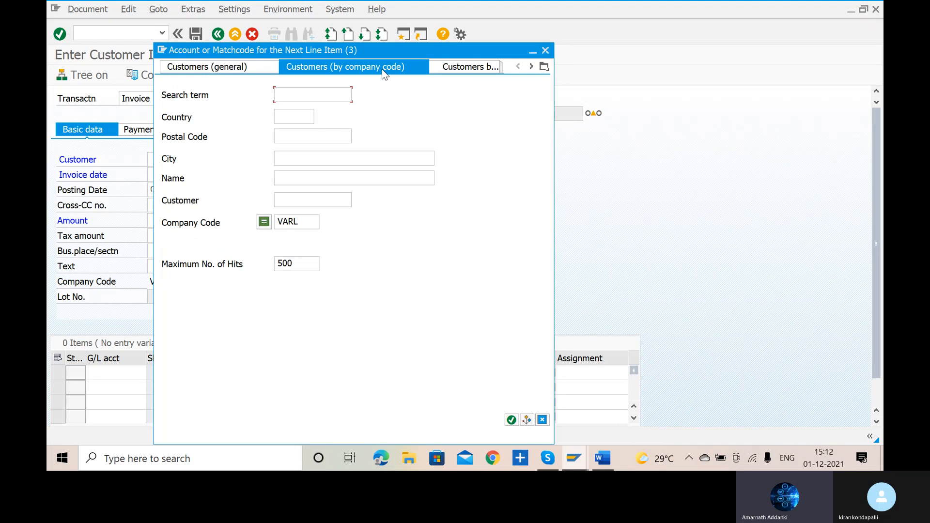
pyautogui.click(511, 420)
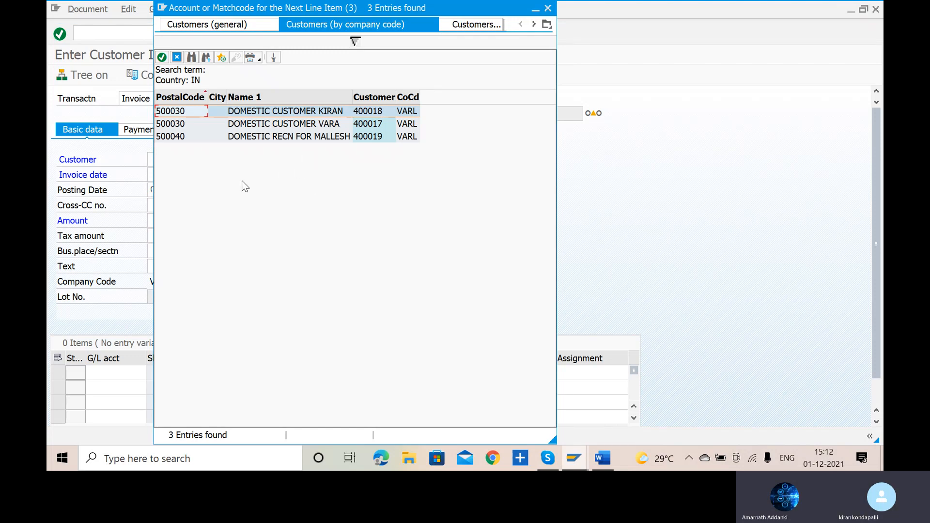
pyautogui.doubleClick(184, 113)
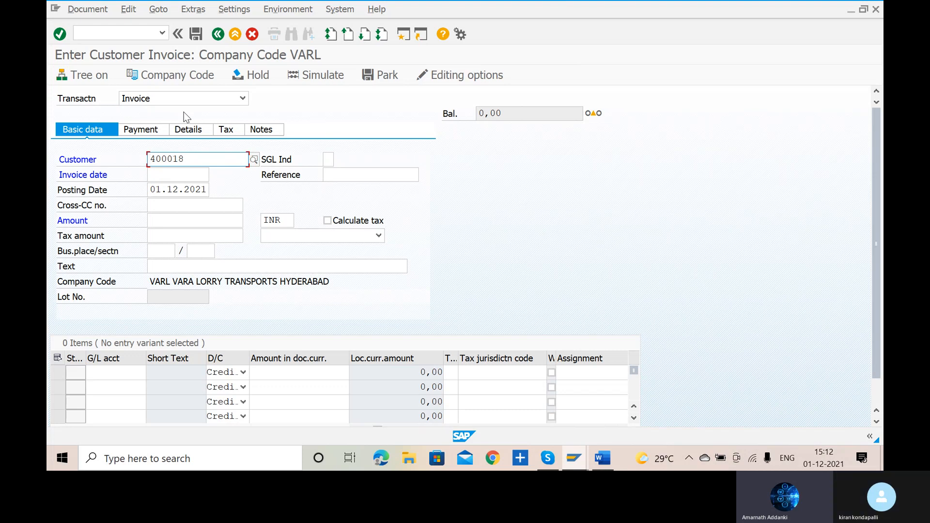
# - Set the invoice date to 01.12.2021 and the reference to REF1 in the customer invoice header
pyautogui.click(179, 175)
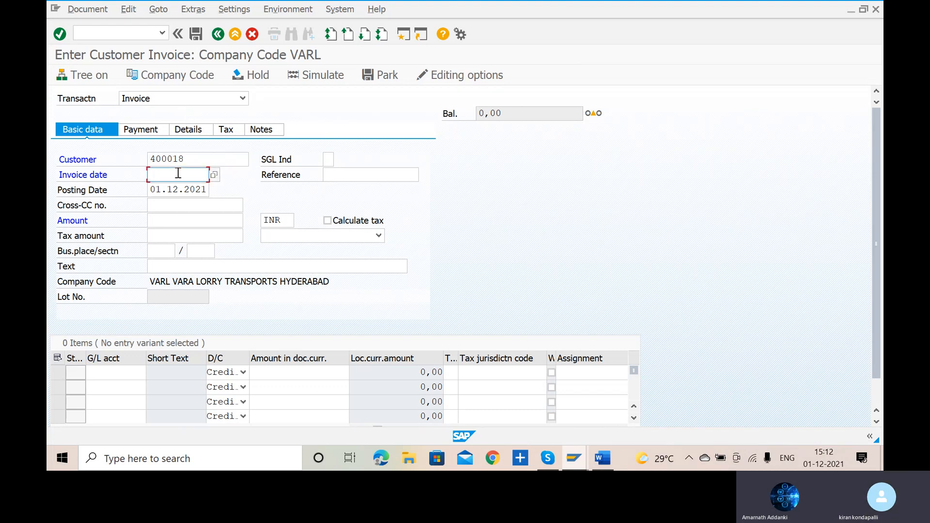
pyautogui.click(214, 175)
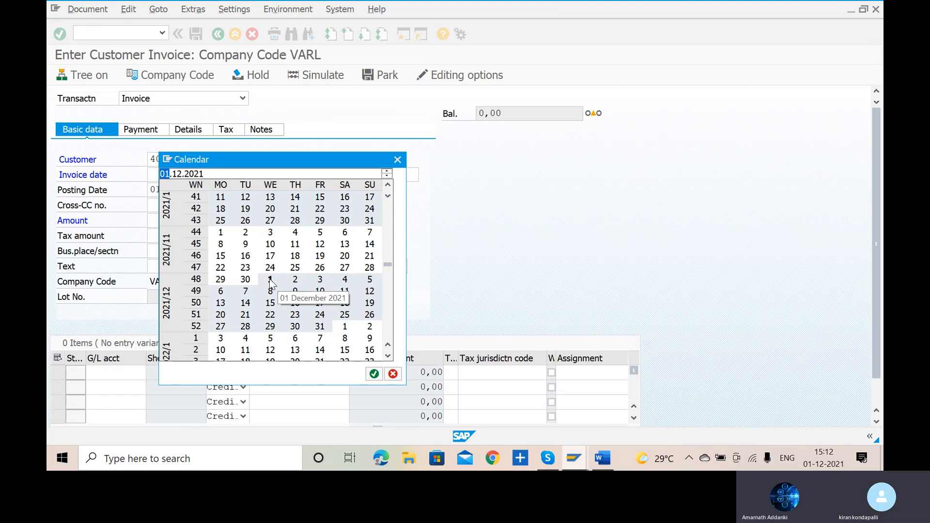
pyautogui.click(374, 374)
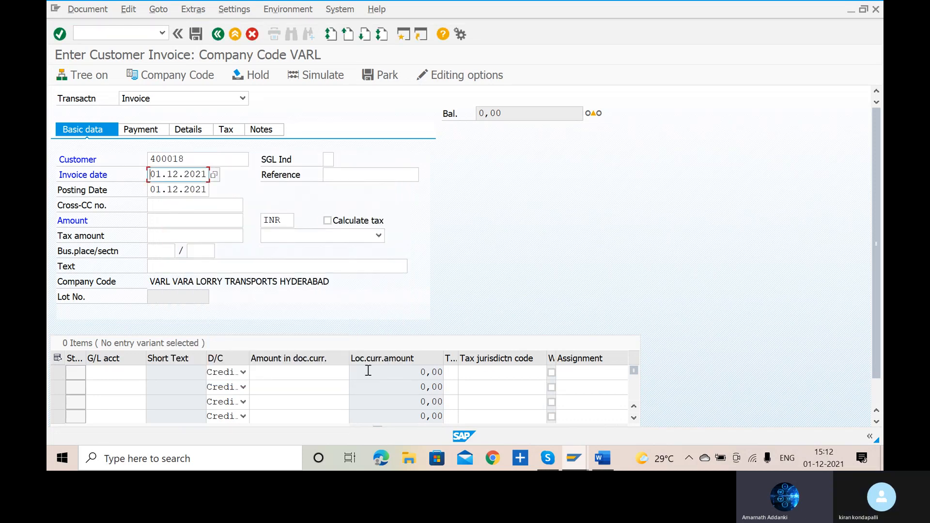
pyautogui.click(360, 175)
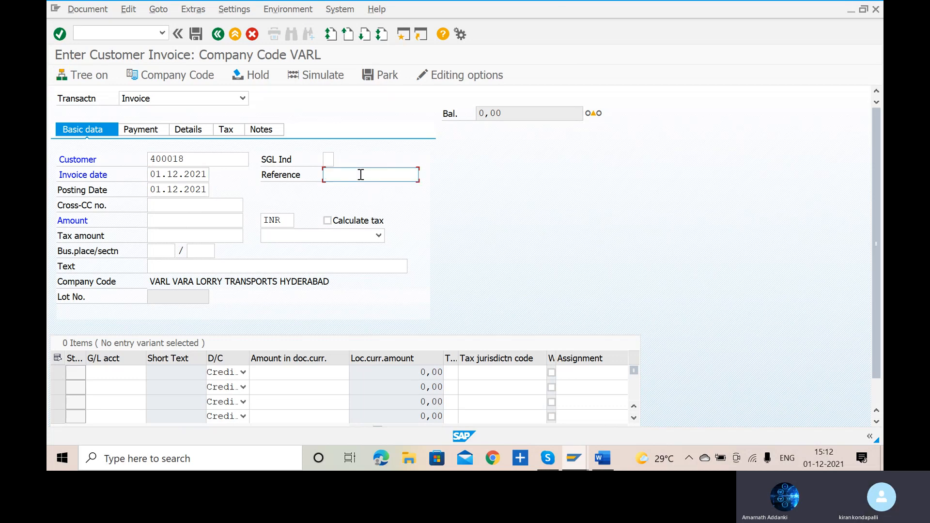
pyautogui.write('RE')
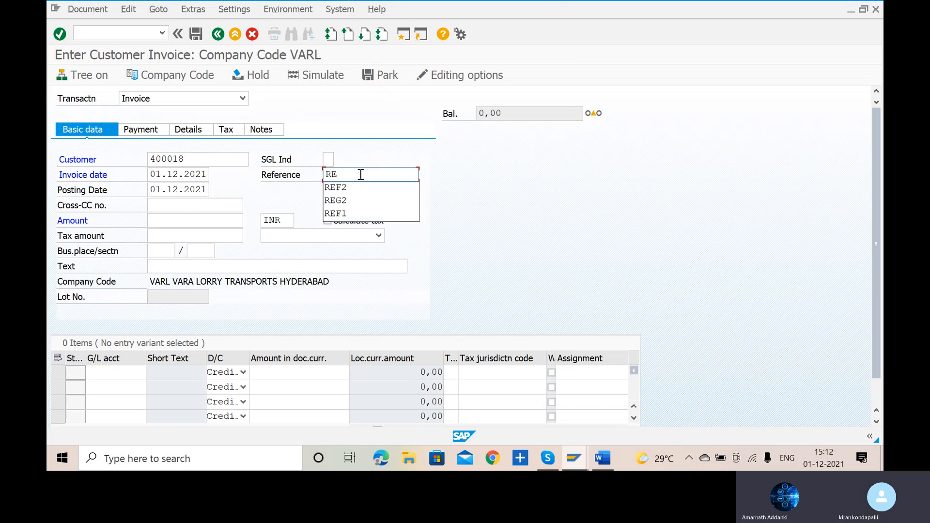
pyautogui.write('F1')
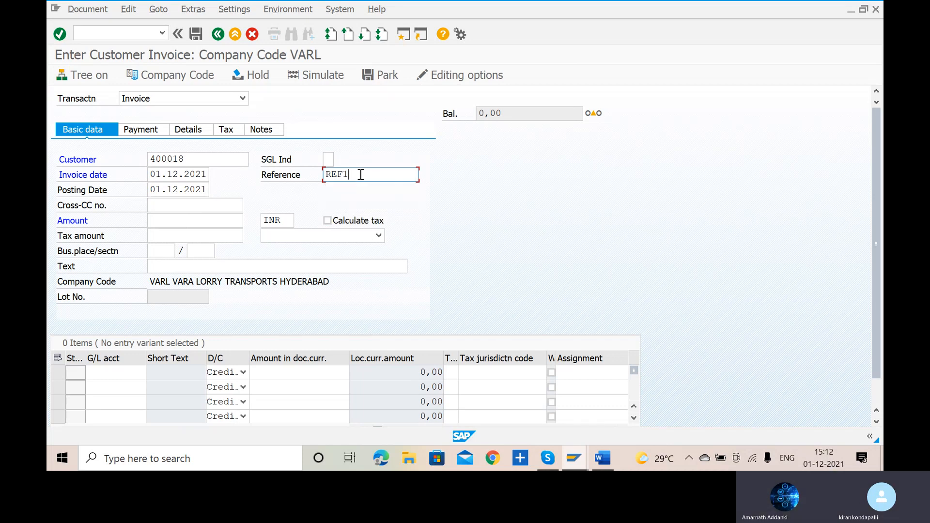
# - Enter 100000 as the invoice amount and CUSTOMER INVOICE as the header text
pyautogui.click(204, 223)
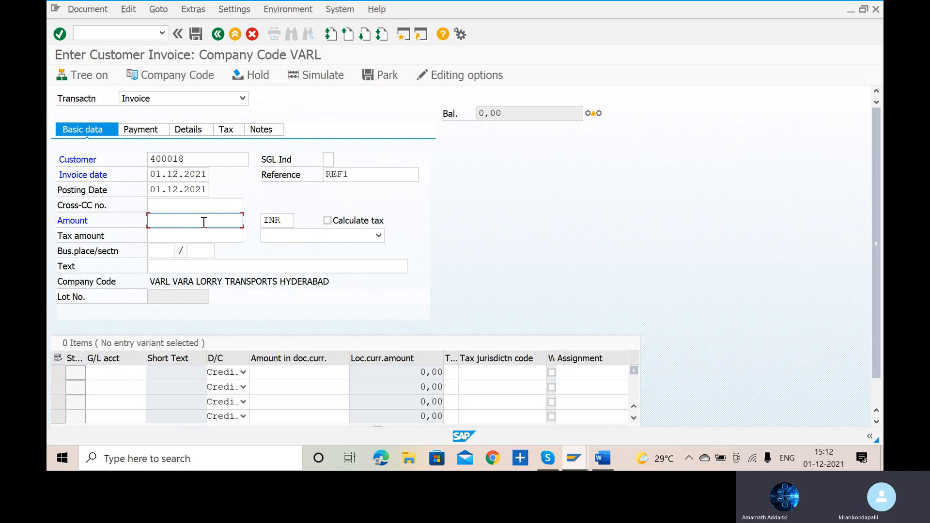
pyautogui.write('1')
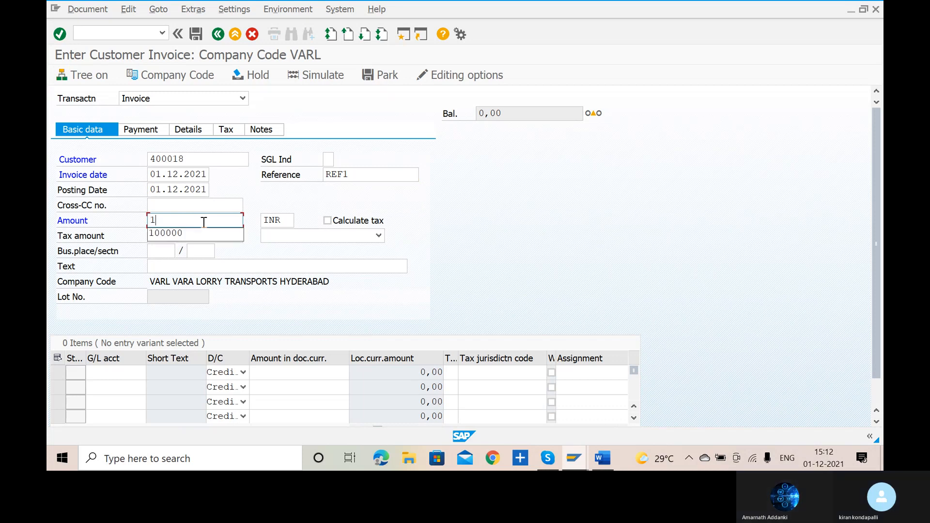
pyautogui.write('00000')
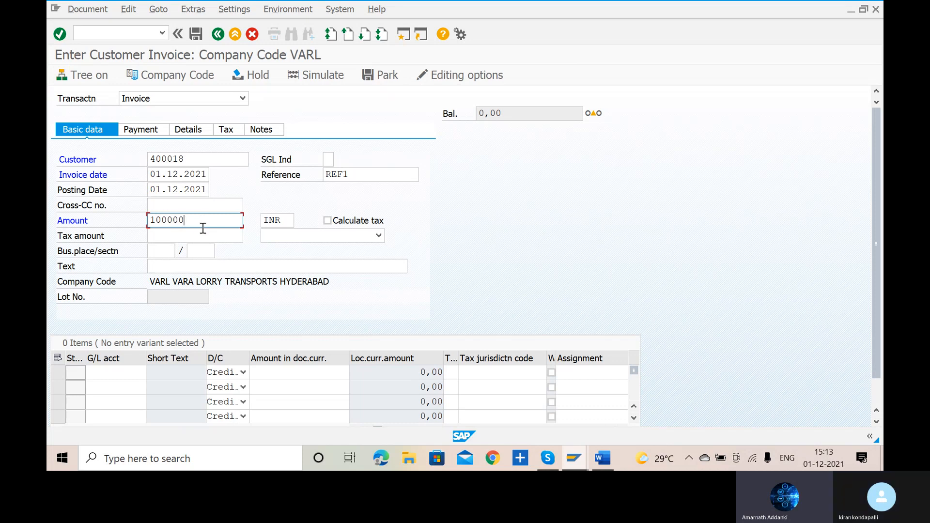
pyautogui.click(189, 265)
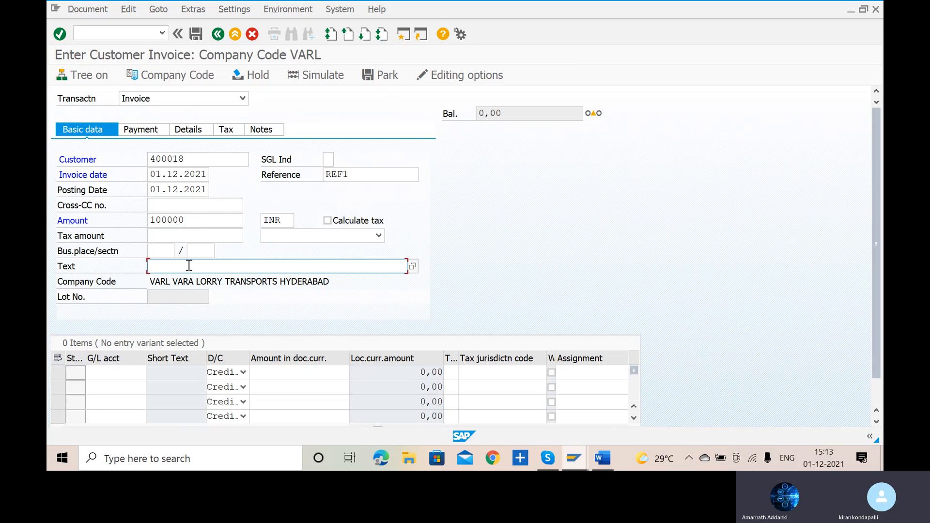
pyautogui.write('CUSTOMER INVOICE')
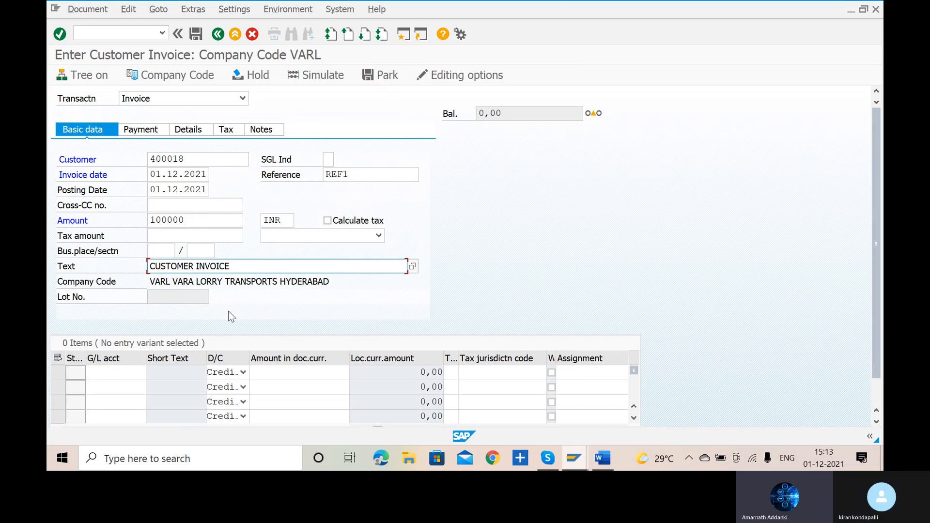
# - Look up the G/L accounts and choose sales account 300000 for the first line item
pyautogui.click(106, 370)
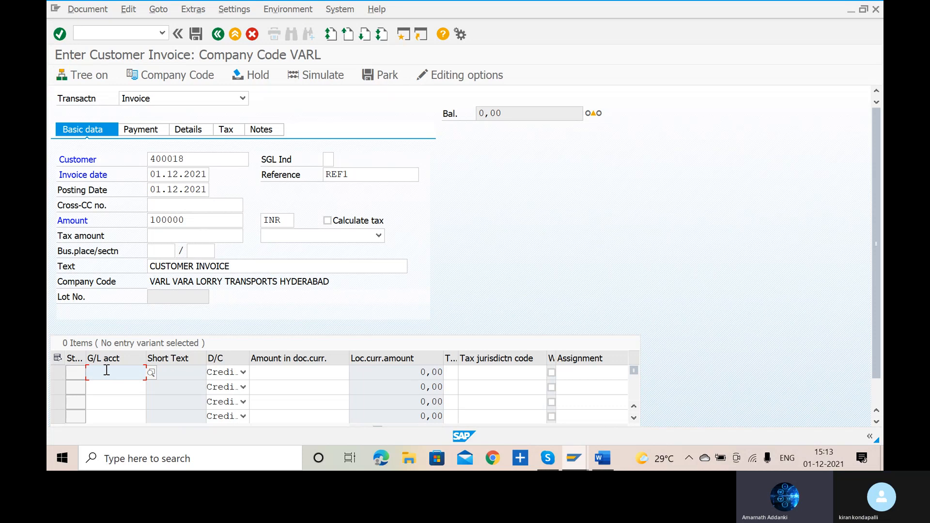
pyautogui.click(150, 376)
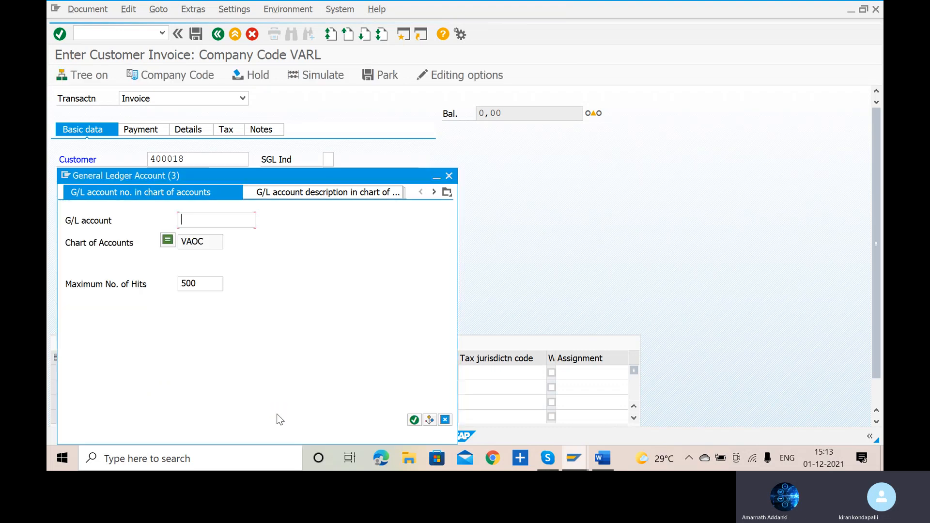
pyautogui.click(413, 420)
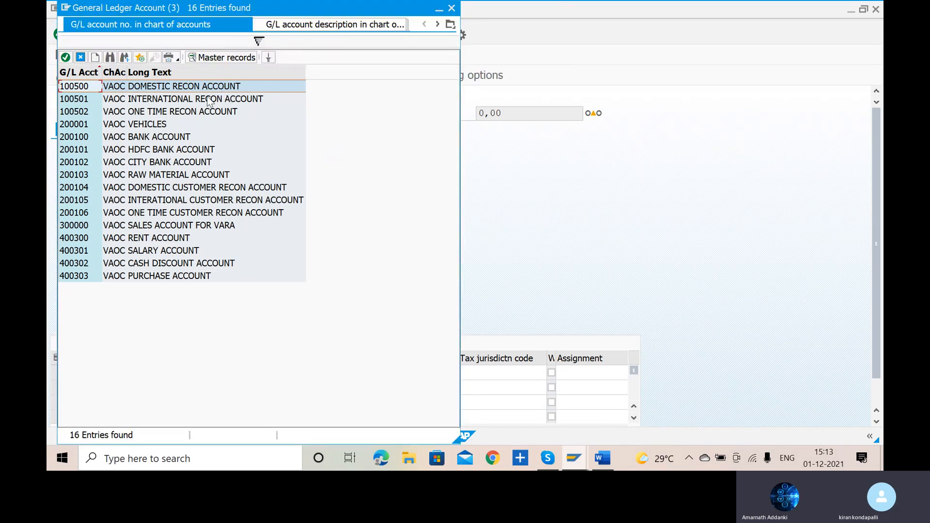
pyautogui.doubleClick(73, 226)
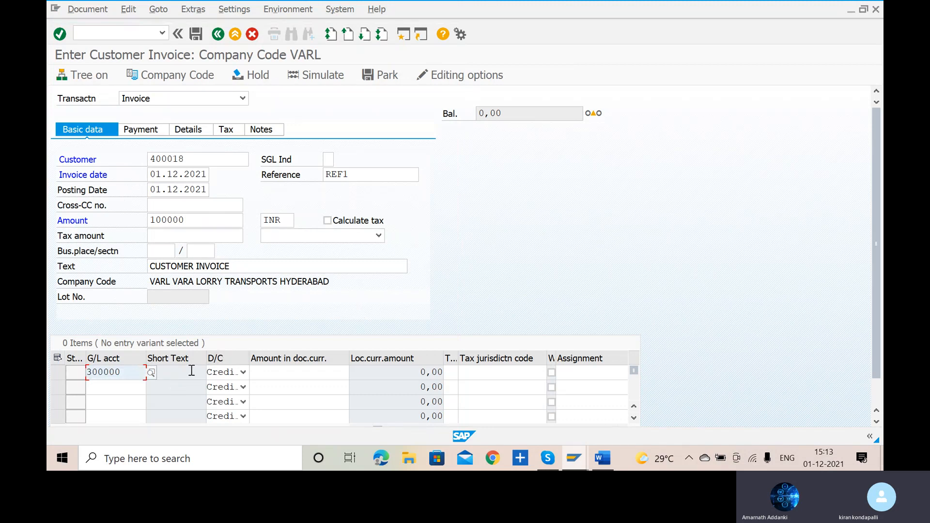
pyautogui.click(281, 376)
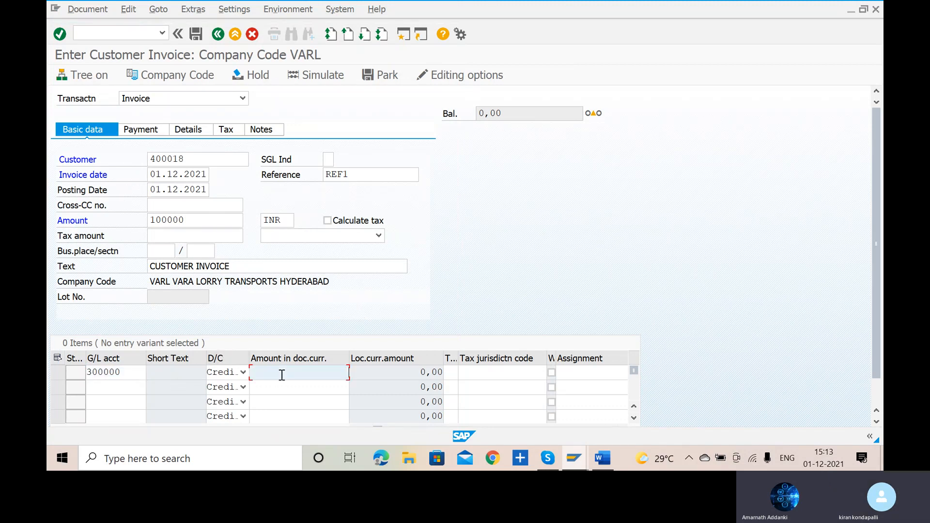
pyautogui.click(243, 374)
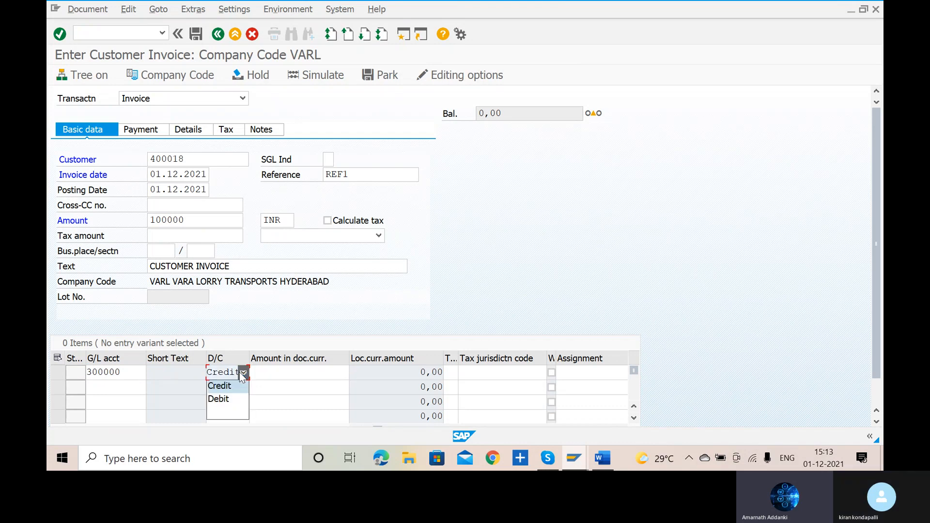
pyautogui.click(234, 403)
pyautogui.click(295, 372)
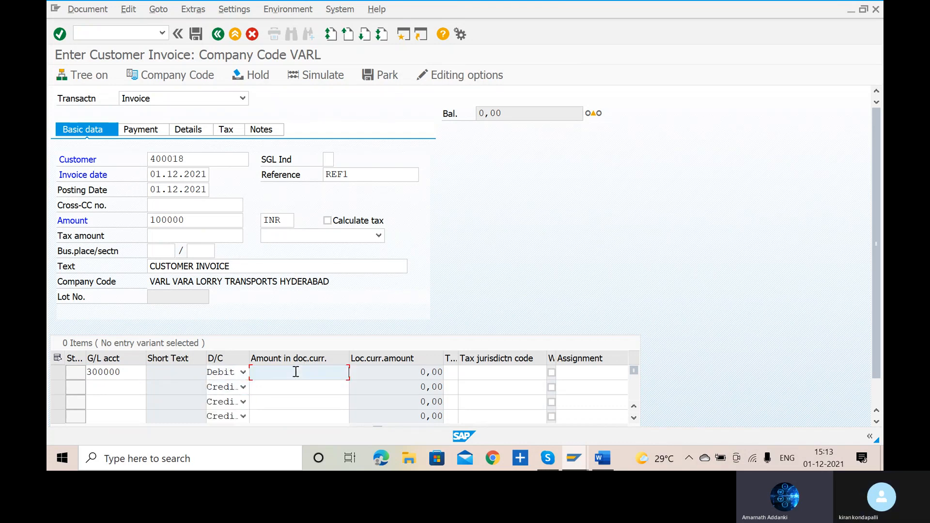
pyautogui.write('1')
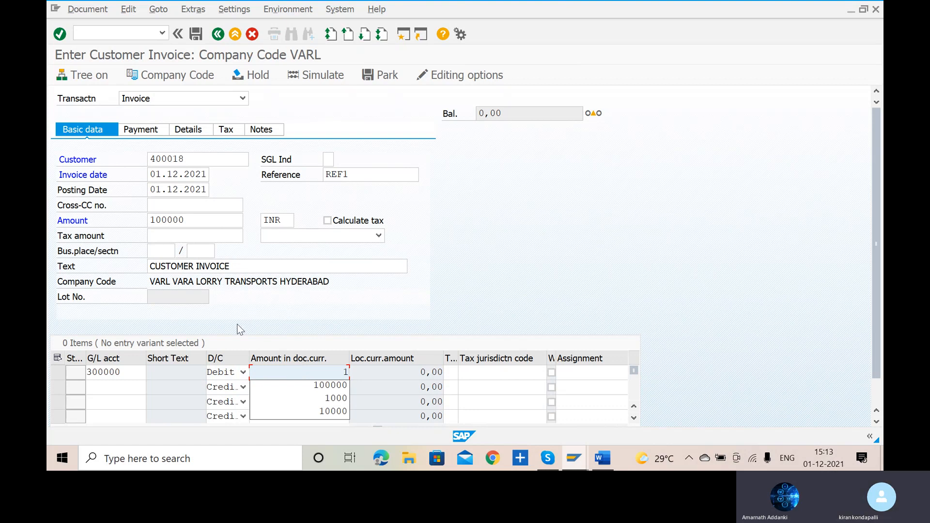
pyautogui.click(243, 373)
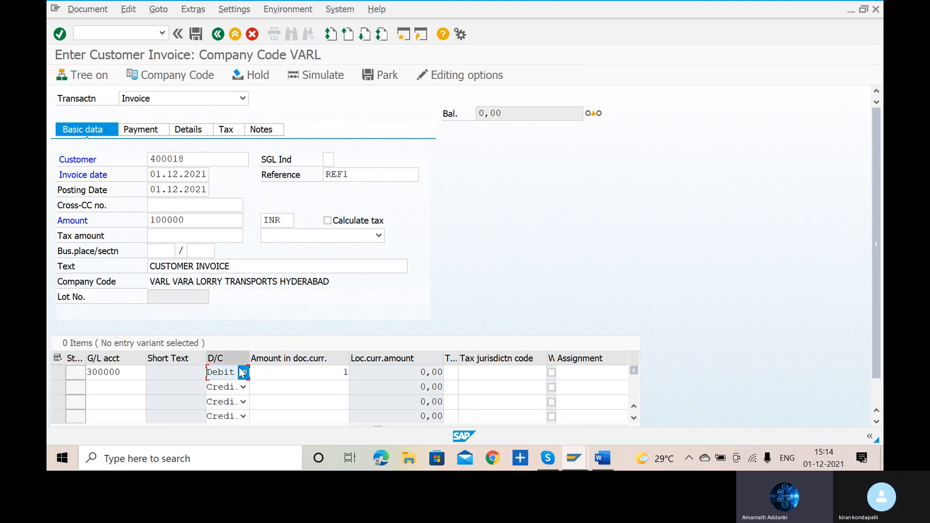
pyautogui.click(235, 390)
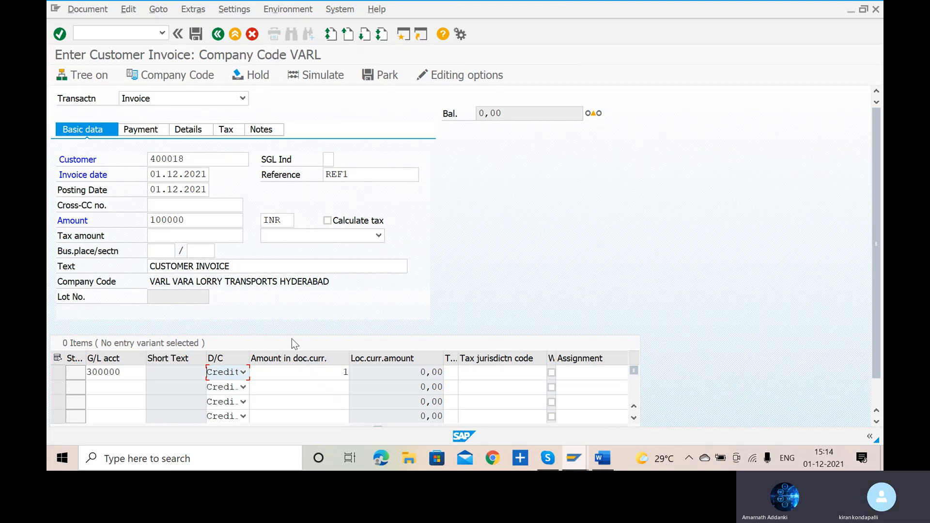
# - Enter 100000 as the document currency amount of the 300000 credit line and validate the entry
pyautogui.click(294, 375)
pyautogui.write('100000')
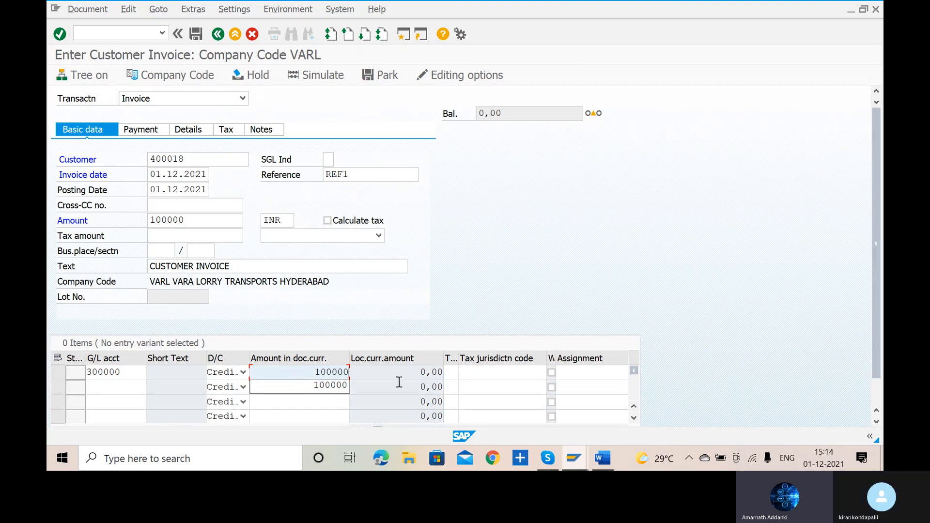
pyautogui.press('Return')
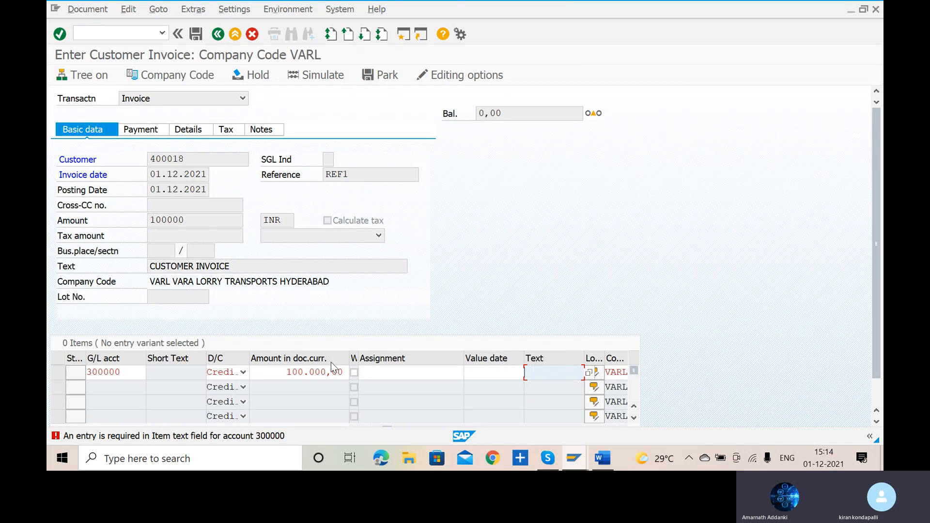
# - Give the sales line item the text SALES and business area VART, and validate the entry
pyautogui.write('SALES')
pyautogui.press('Return')
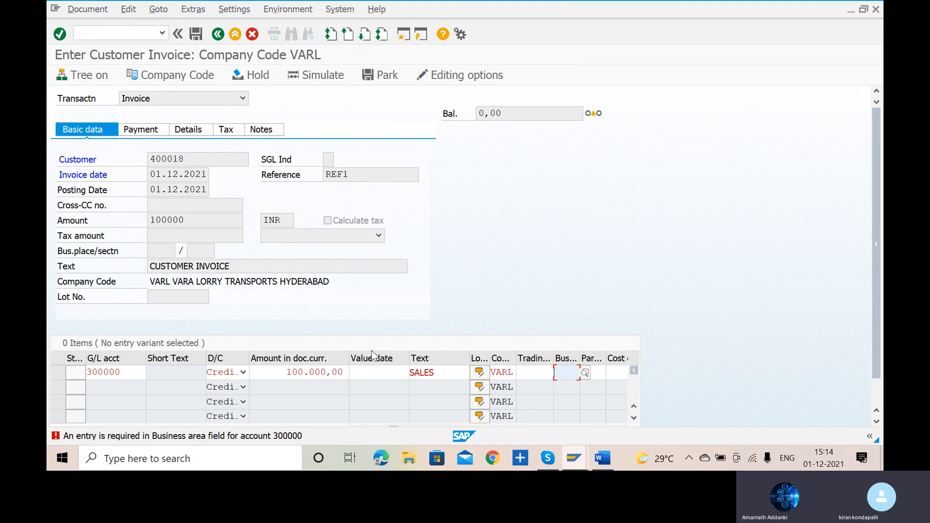
pyautogui.write('VART')
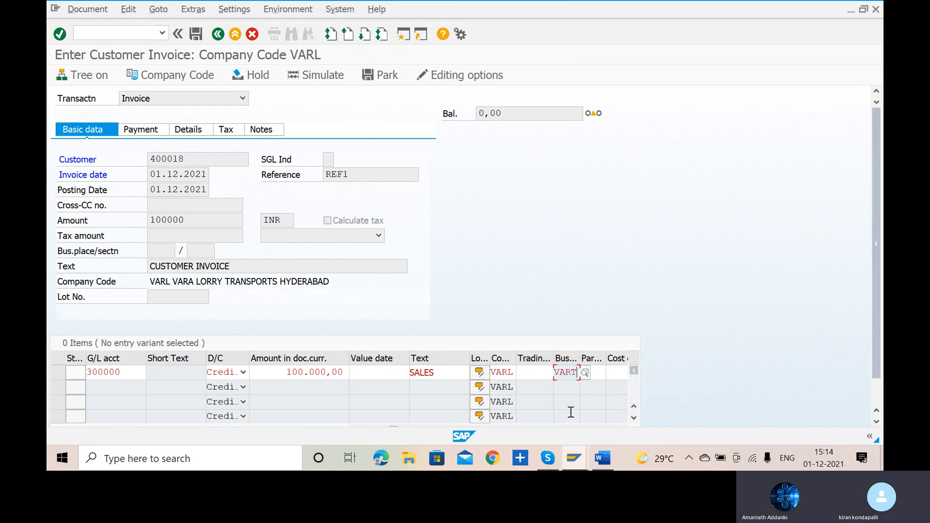
pyautogui.click(572, 413)
pyautogui.press('Return')
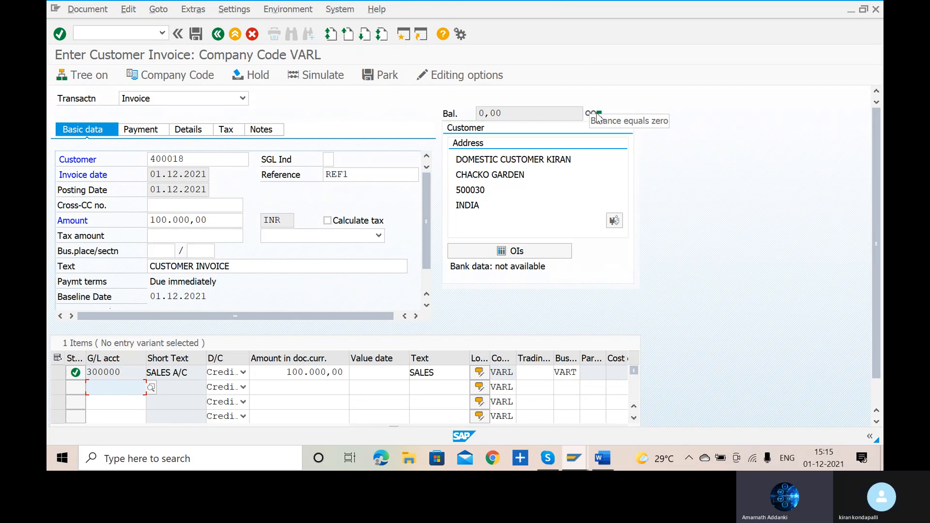
# - Simulate the posting of the customer invoice
pyautogui.click(302, 76)
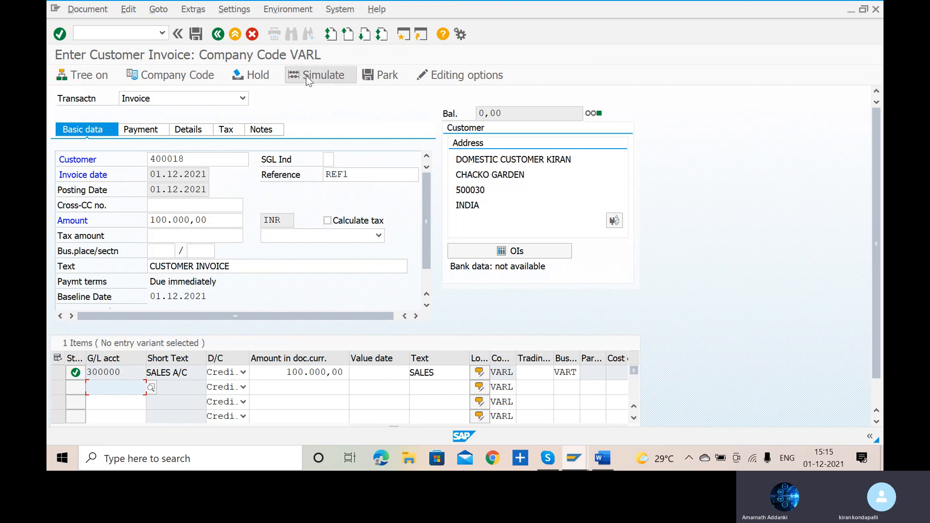
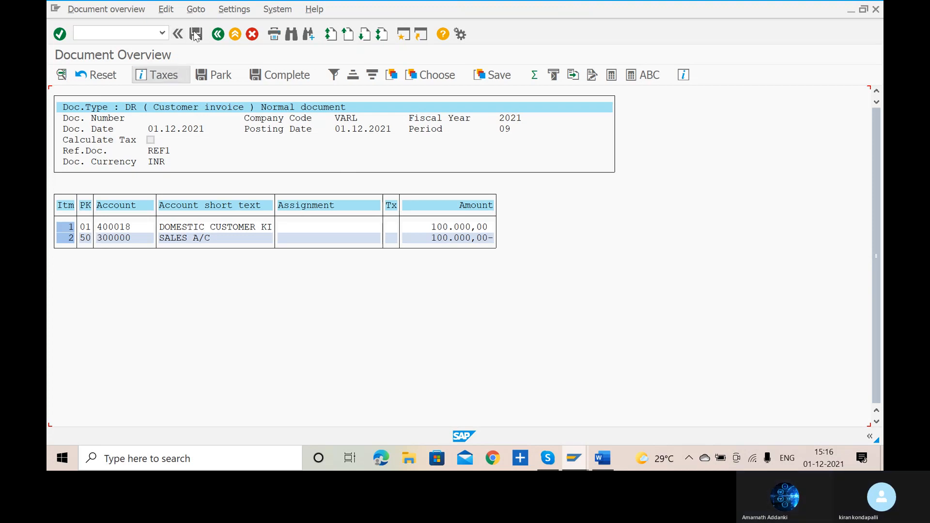
# - Post the simulated invoice and choose domestic customer VARA from company code VARL for a new customer invoice
pyautogui.click(196, 34)
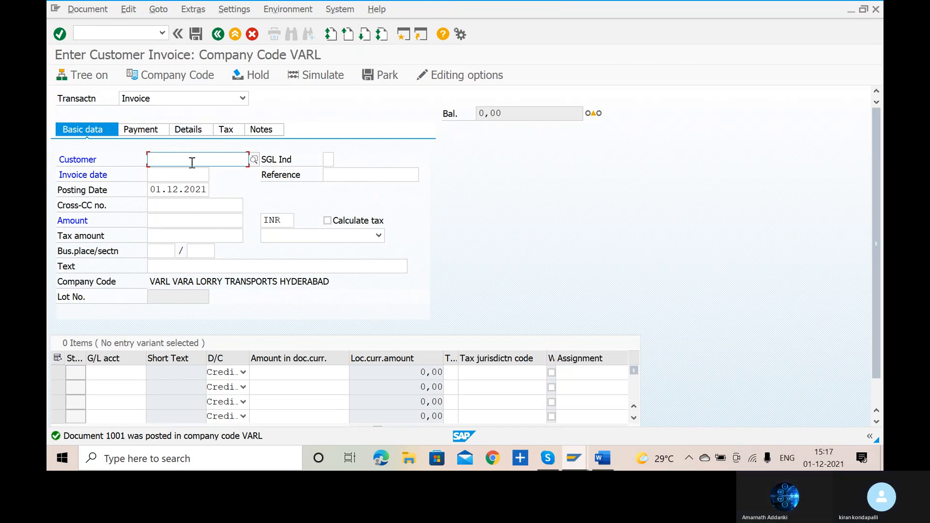
pyautogui.click(256, 162)
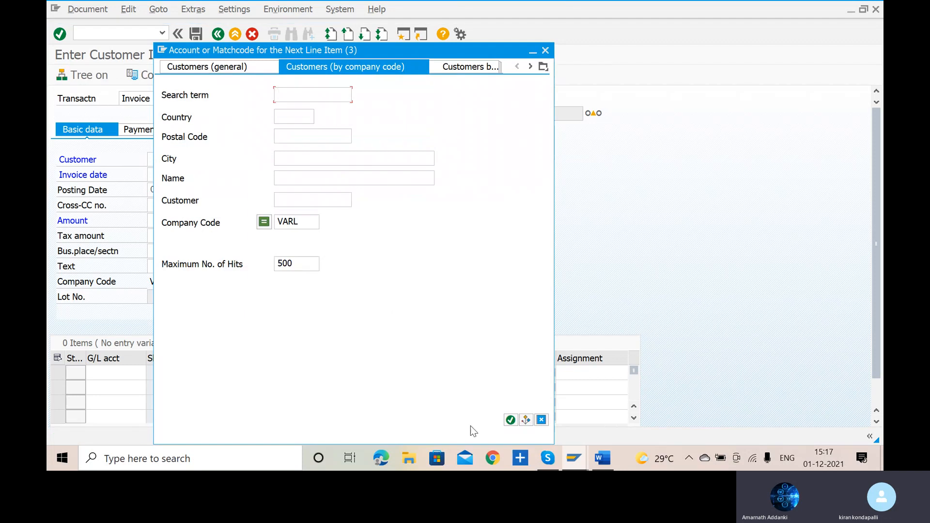
pyautogui.click(511, 420)
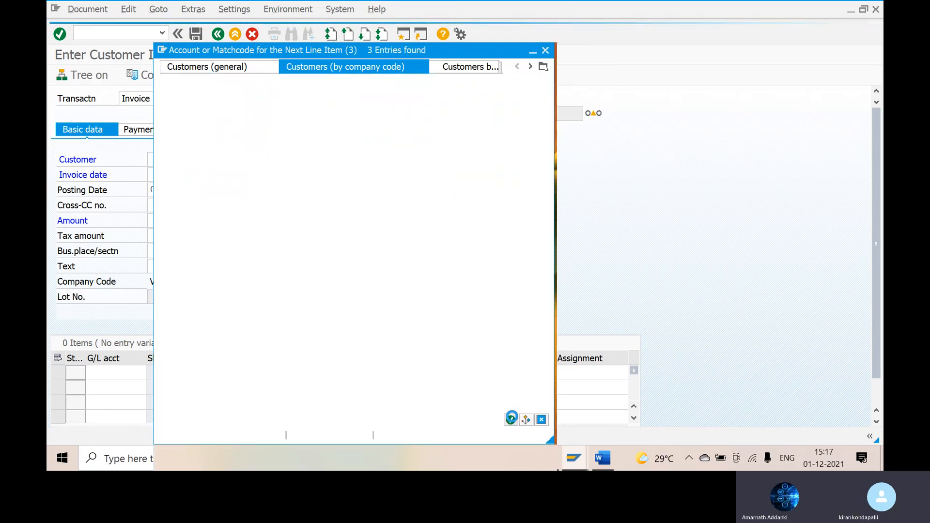
pyautogui.doubleClick(186, 126)
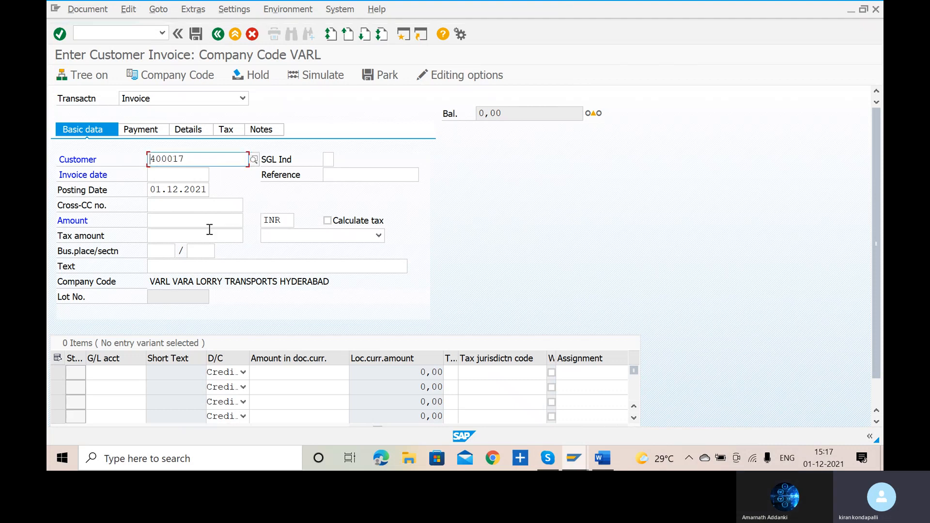
# - Enter the invoice amount 200000, reference REF2 and text CUSTOMER INVOICE 2 in the basic data
pyautogui.click(210, 222)
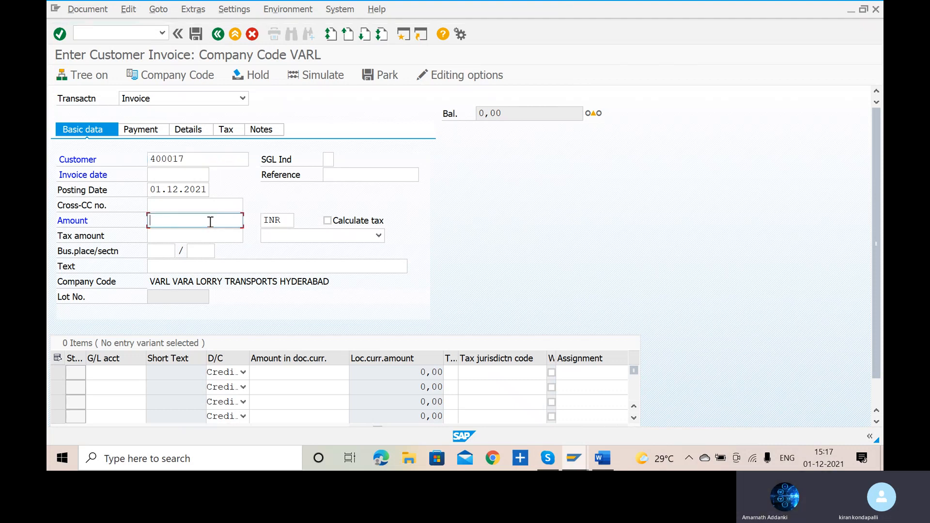
pyautogui.write('2')
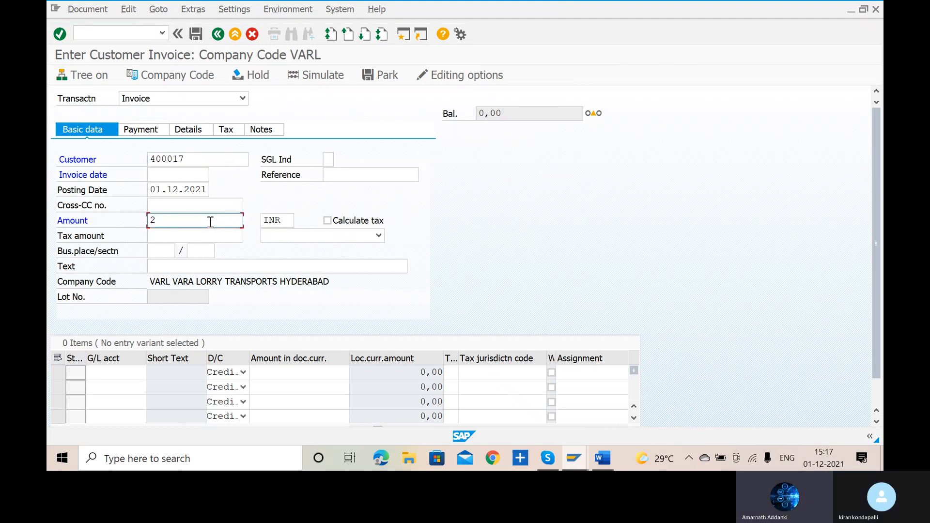
pyautogui.write('00000')
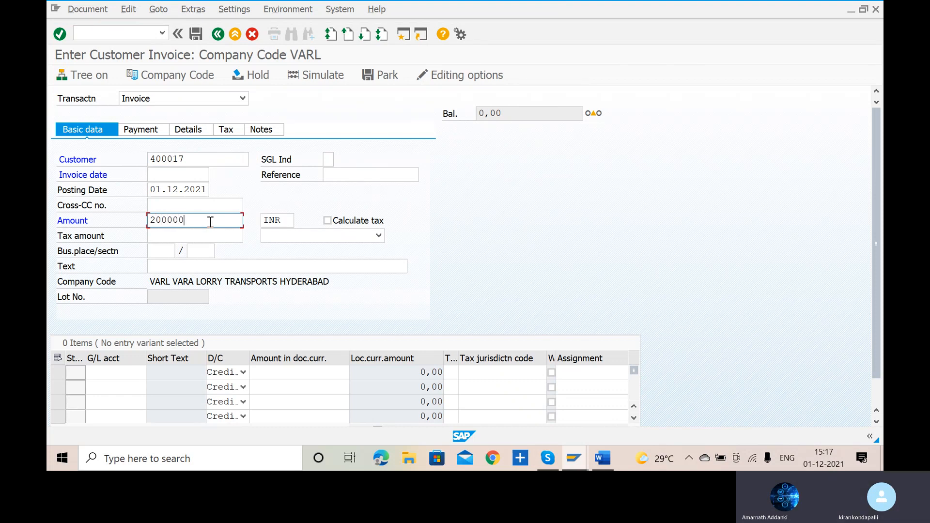
pyautogui.click(348, 176)
pyautogui.write('REF2')
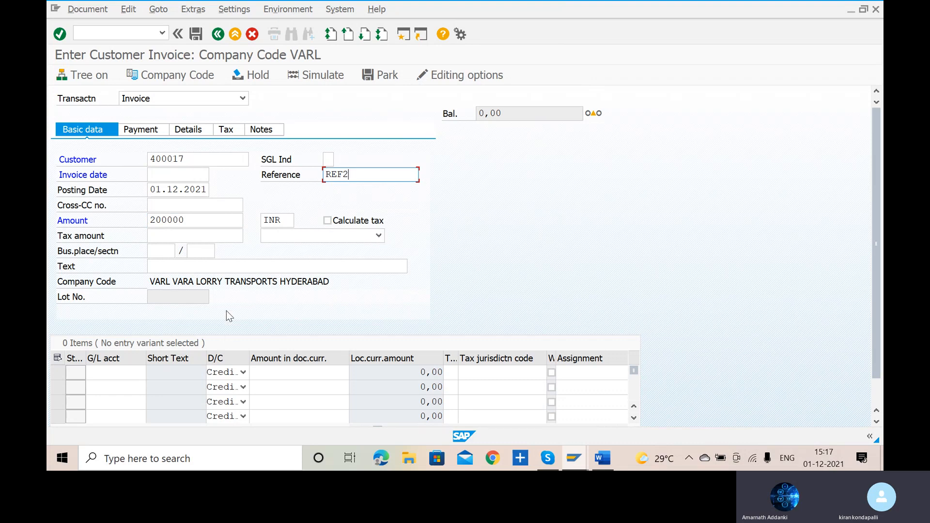
pyautogui.click(241, 268)
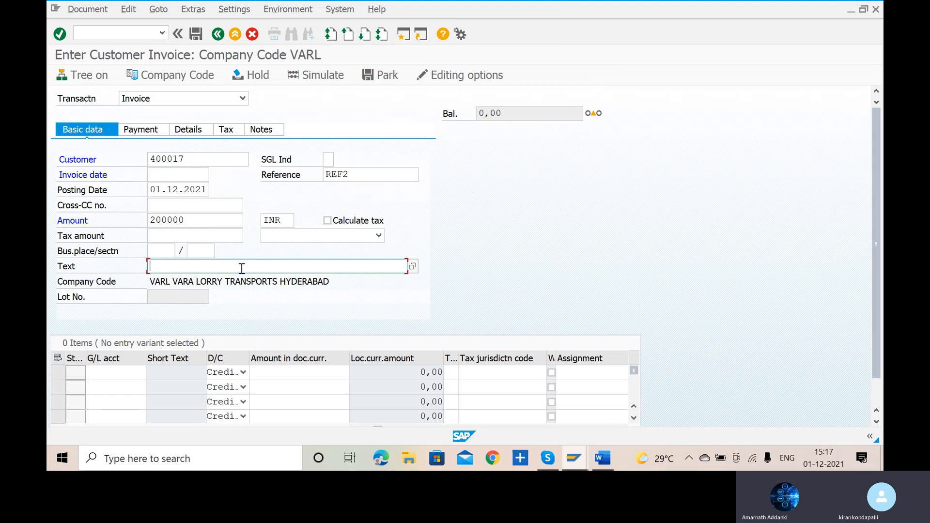
pyautogui.write('CUST')
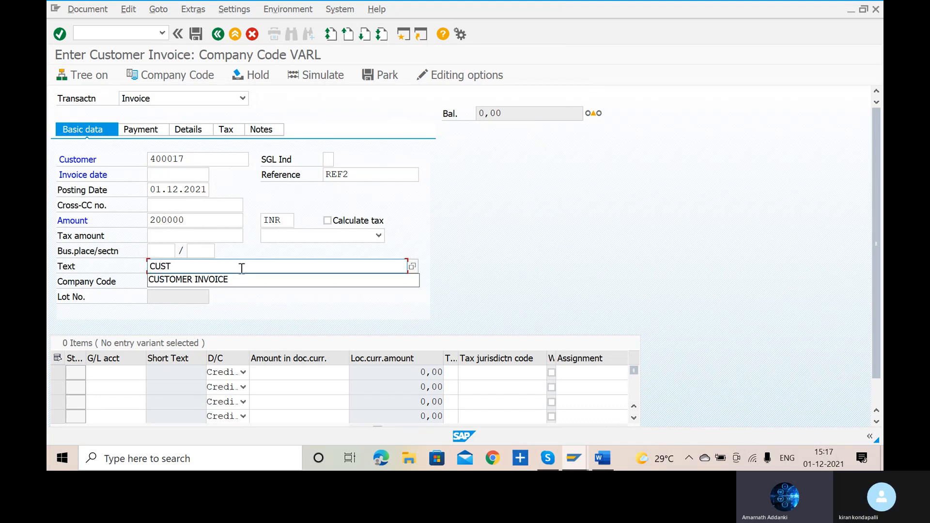
pyautogui.press('Down')
pyautogui.press('Return')
pyautogui.write('2')
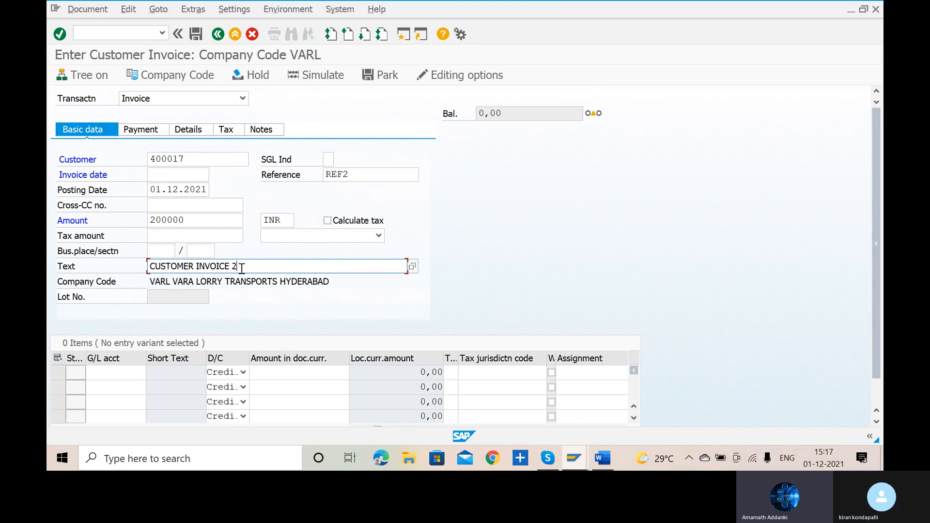
# - Look up sales G/L account 300000 for the first line item and enter a credit amount of 200000
pyautogui.click(119, 375)
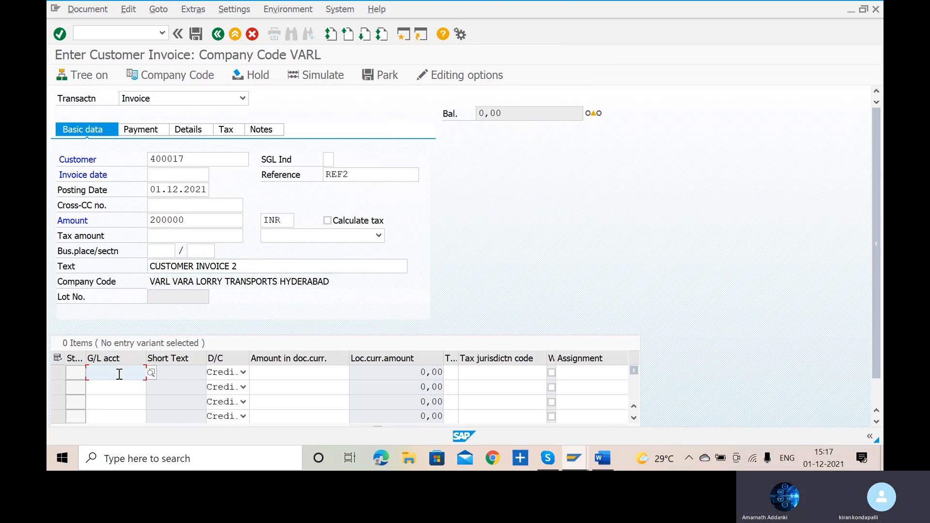
pyautogui.click(151, 373)
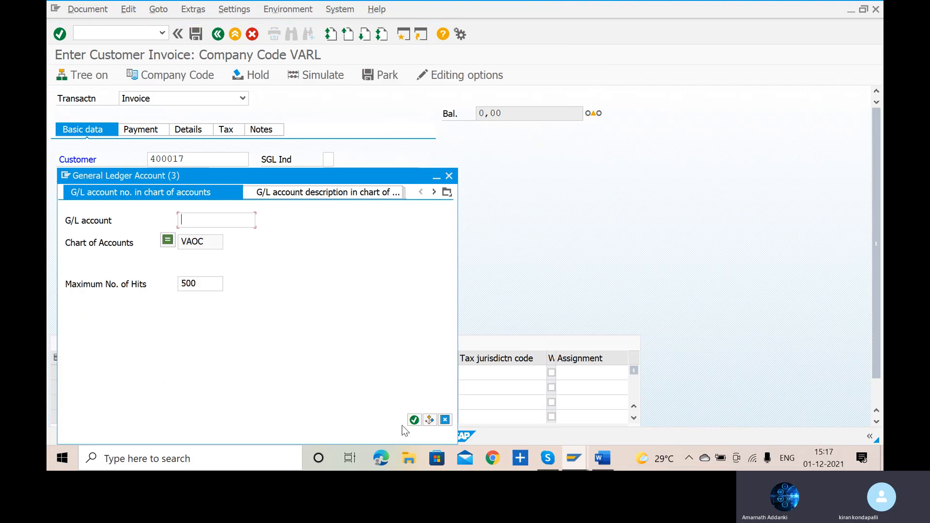
pyautogui.click(413, 419)
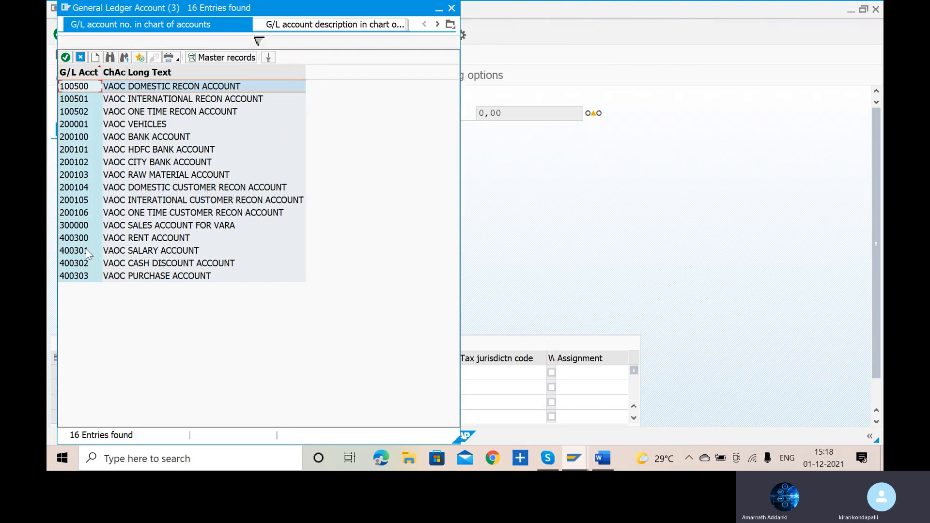
pyautogui.doubleClick(70, 226)
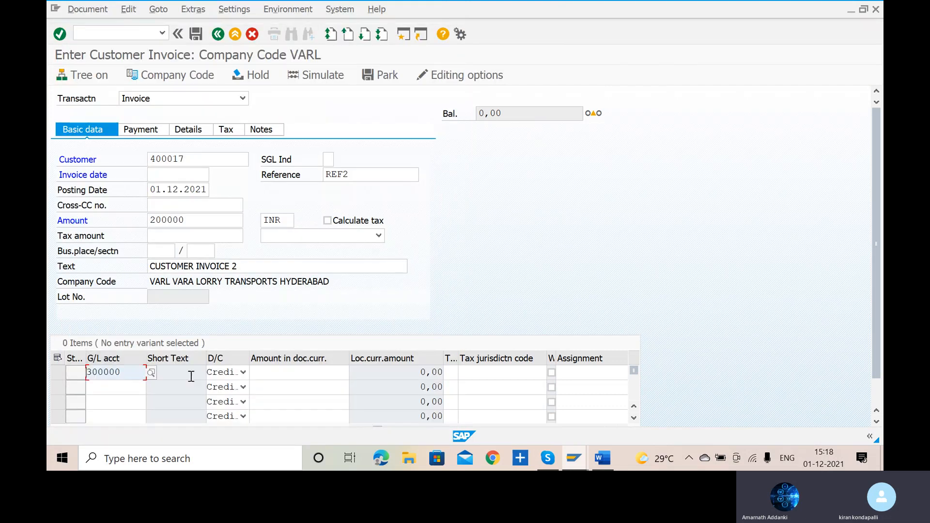
pyautogui.click(287, 373)
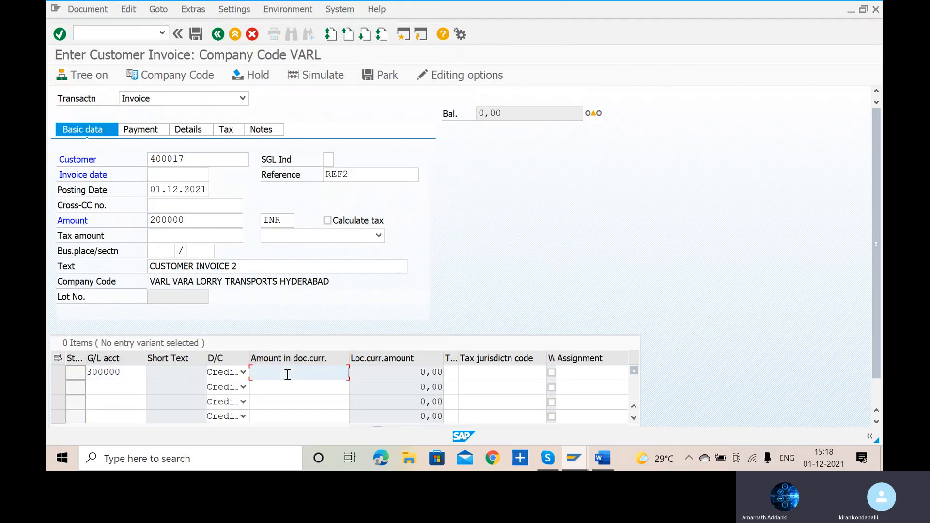
pyautogui.write('200000')
pyautogui.press('Return')
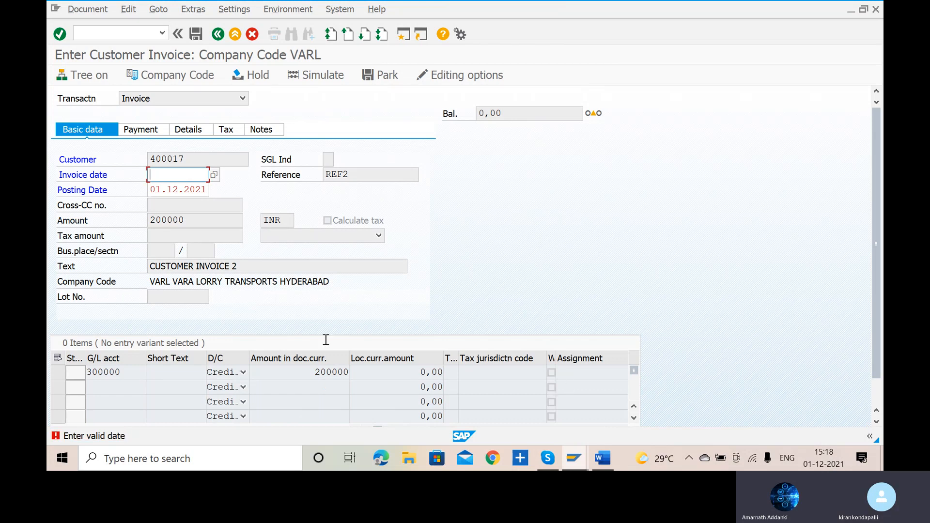
# - Set the invoice date to 01.12.2021 and validate the entry
pyautogui.click(214, 175)
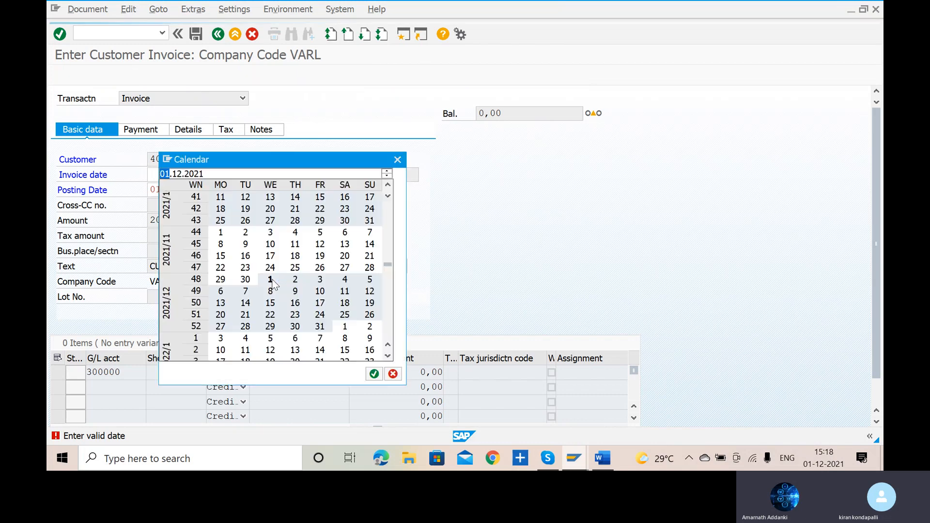
pyautogui.click(374, 374)
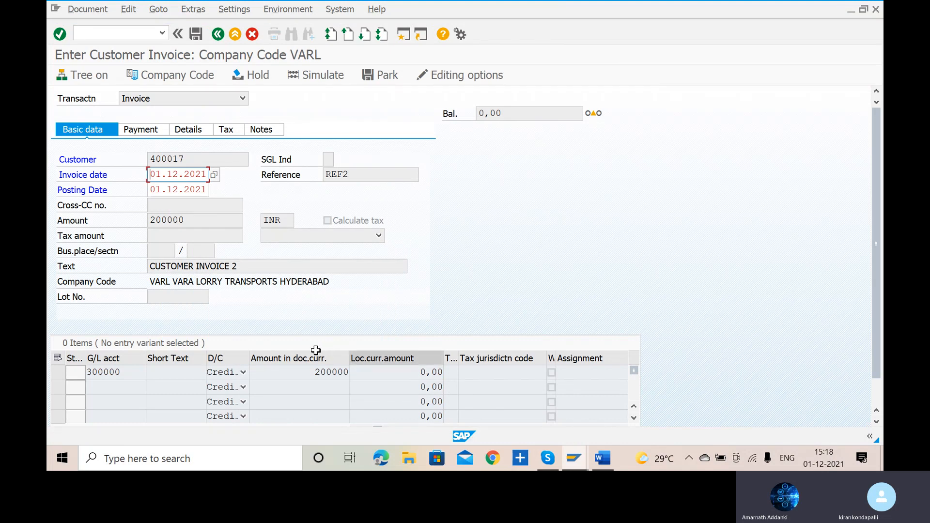
pyautogui.click(343, 374)
pyautogui.press('Tab')
pyautogui.press('Return')
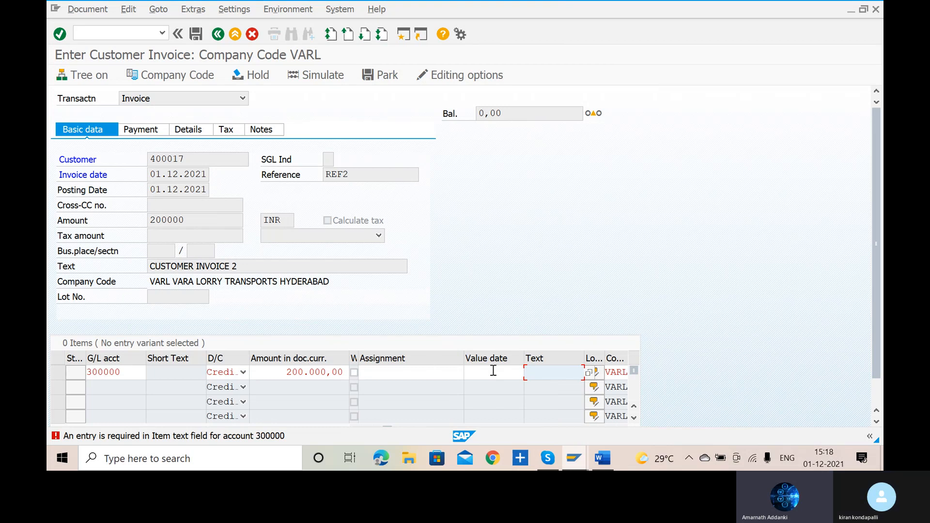
# - Give the 200000 sales line item the text SALES and business area VART, and validate the invoice
pyautogui.write('SALES')
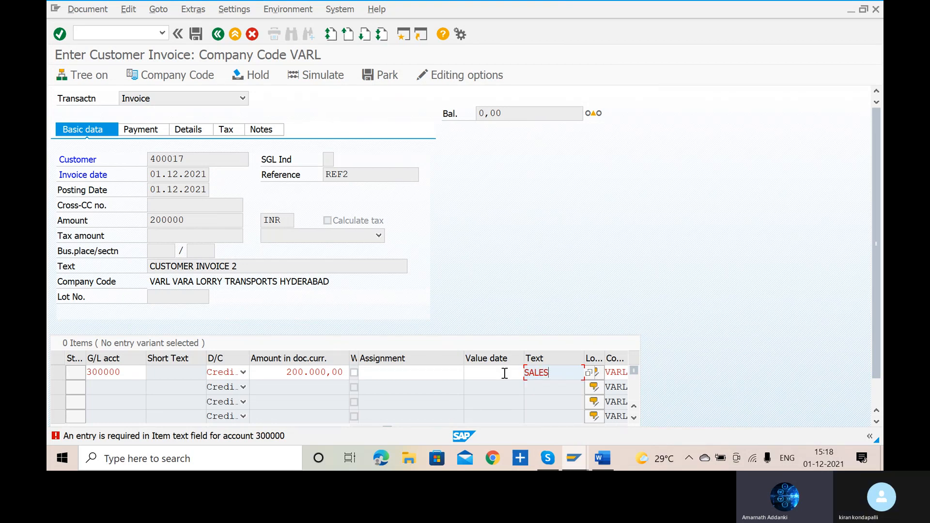
pyautogui.press('Return')
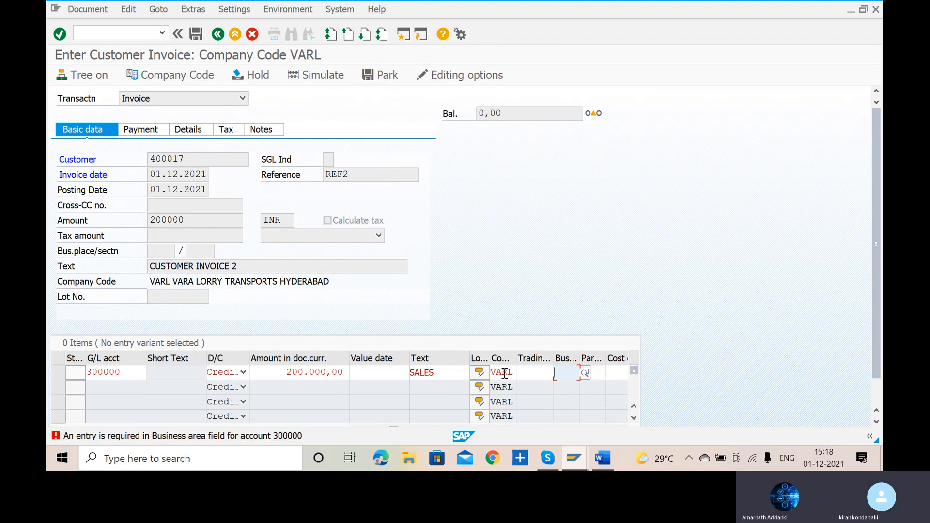
pyautogui.write('VA')
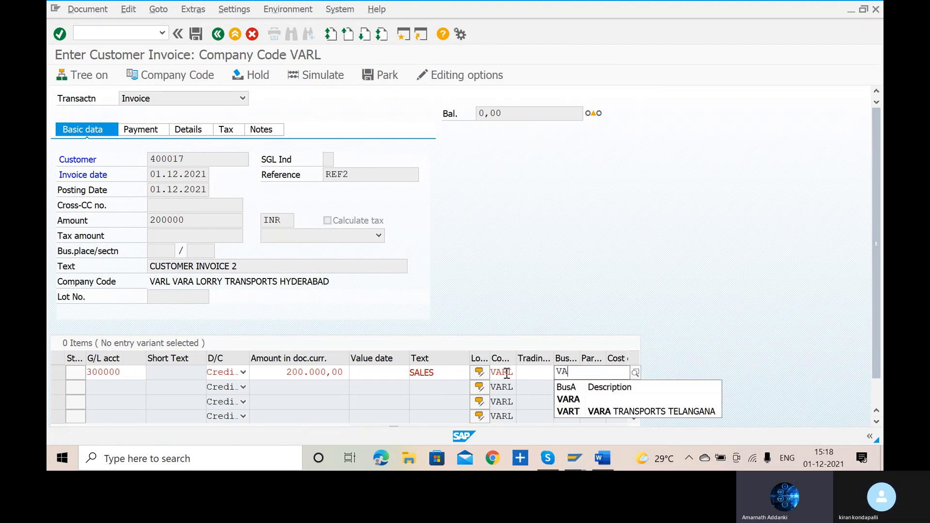
pyautogui.click(605, 412)
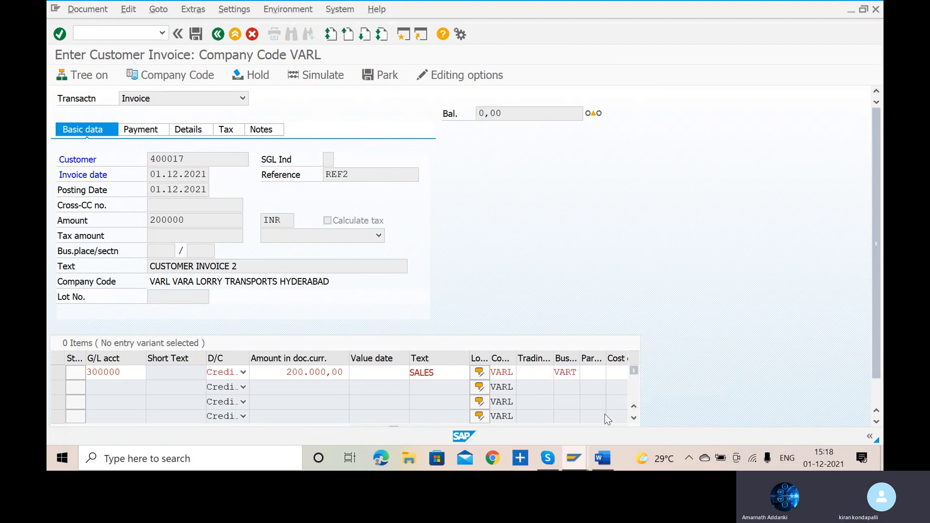
pyautogui.press('Return')
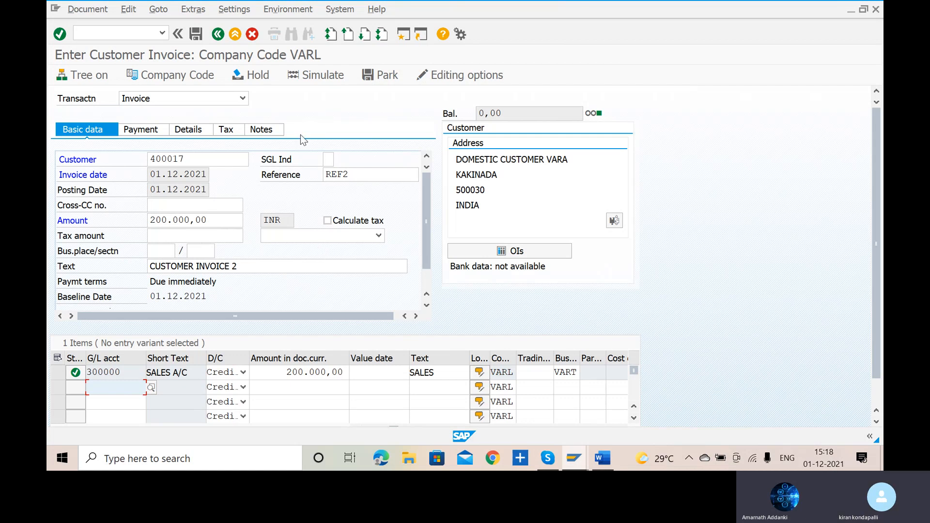
# - Simulate the 200000 INR customer invoice and post it
pyautogui.click(314, 76)
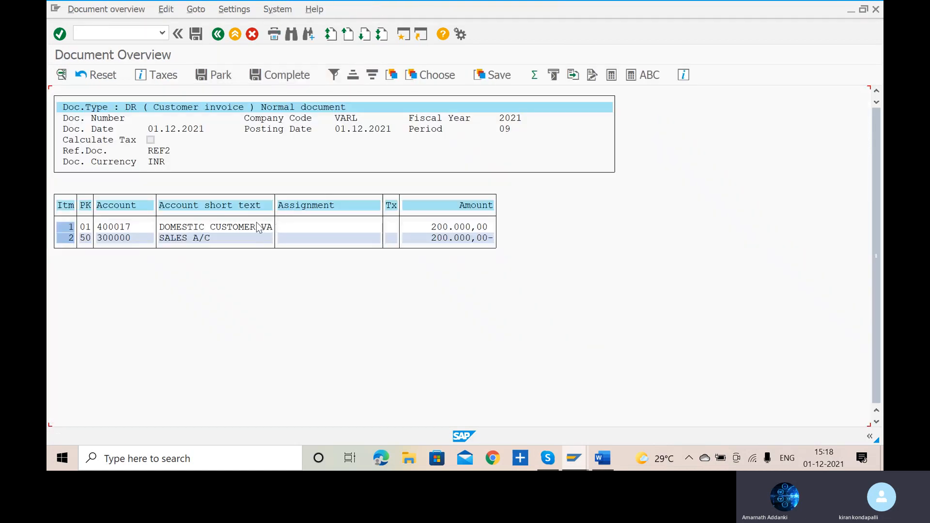
pyautogui.click(199, 40)
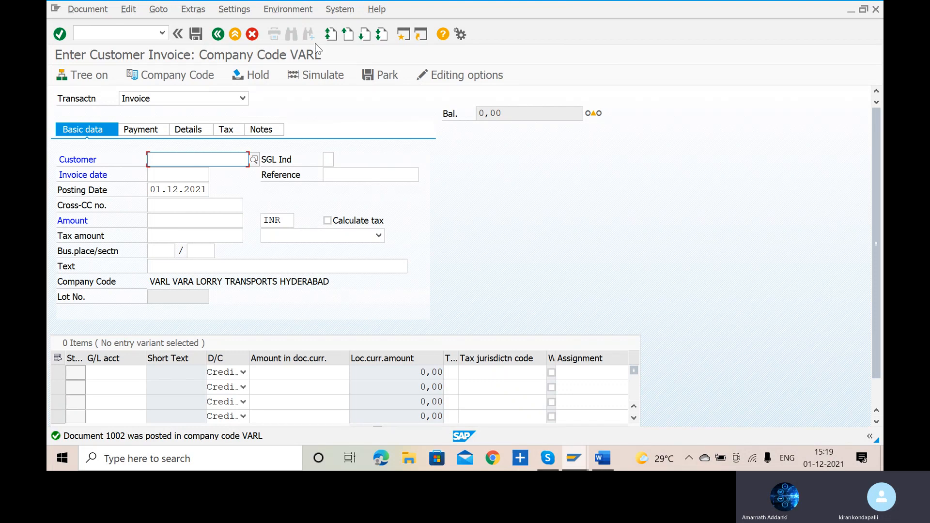
# - Start a posting with reference to document 1002 of company code VARL, without any flow control options
pyautogui.click(160, 11)
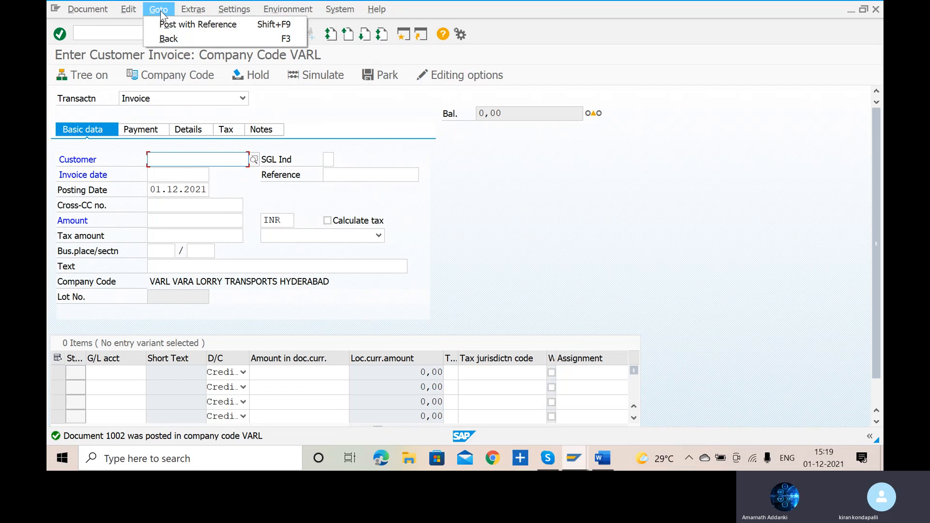
pyautogui.click(180, 25)
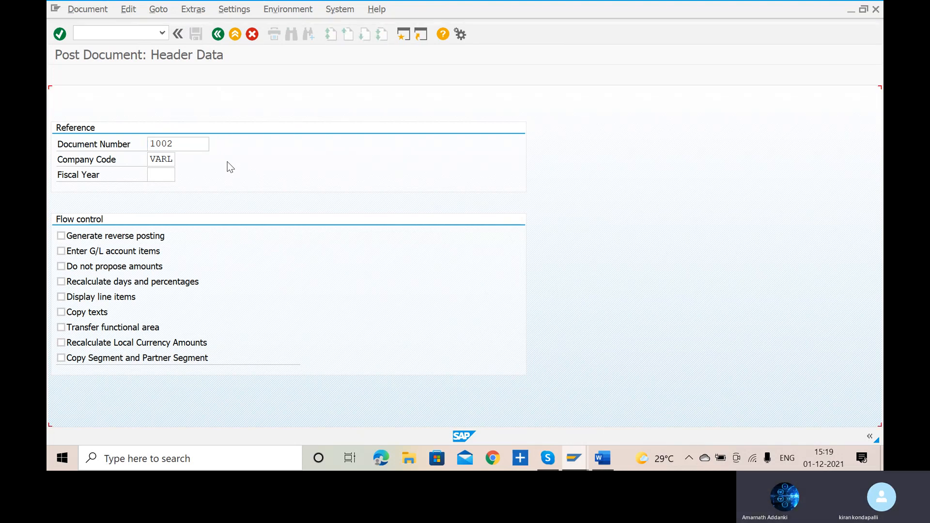
pyautogui.press('Return')
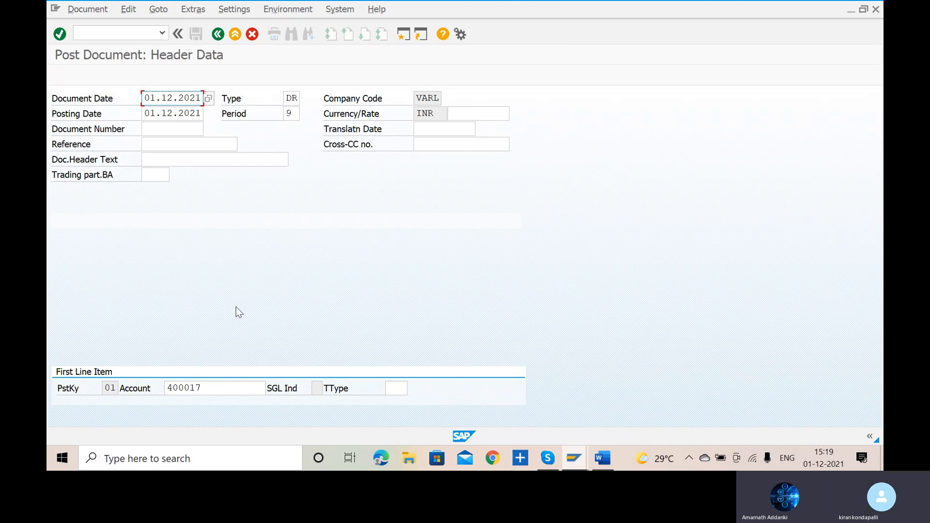
pyautogui.hotkey('alt', 'Tab')
pyautogui.hotkey('alt', 'Tab')
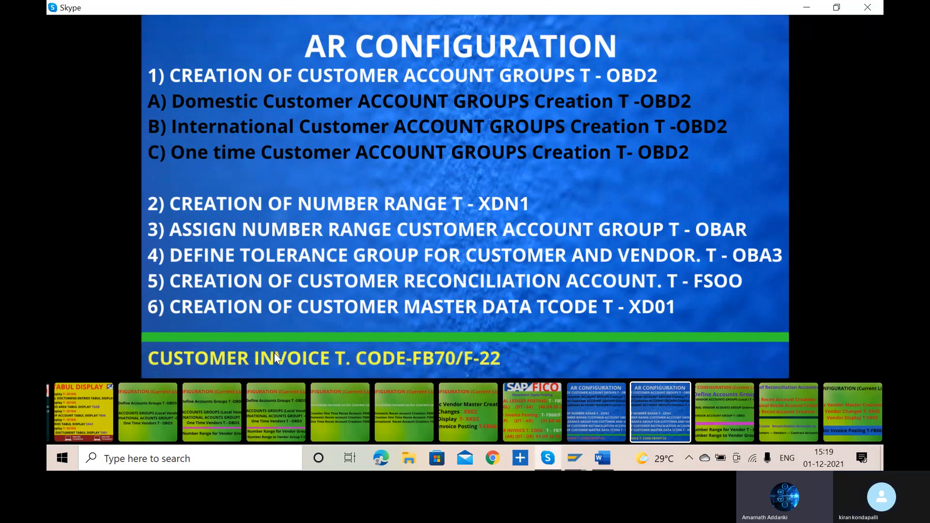
pyautogui.hotkey('alt', 'Tab')
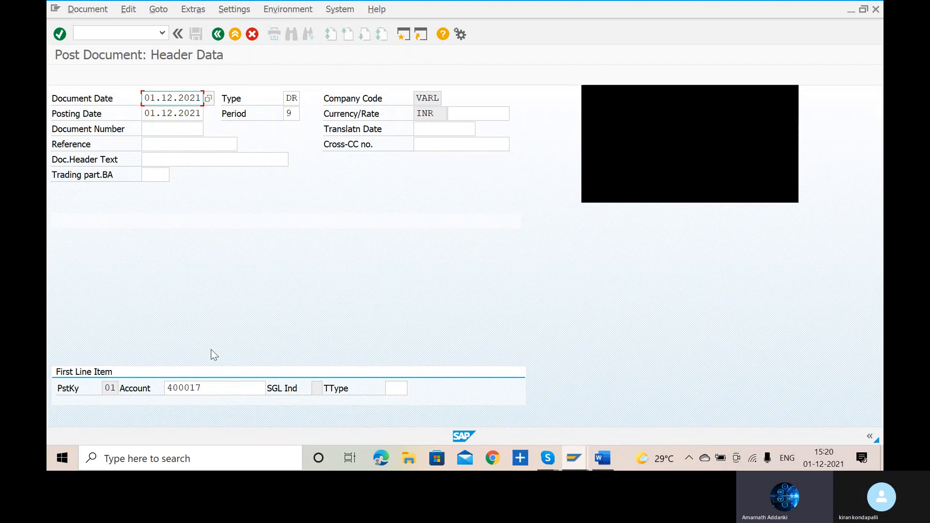
# - Accept the copied header data dated 01.12.2021 and post the referenced customer invoice
pyautogui.press('Return')
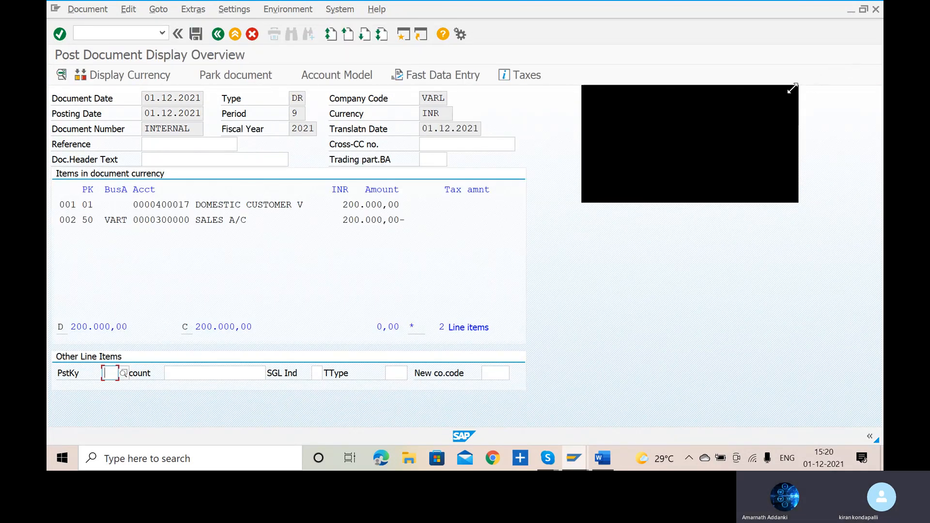
pyautogui.click(790, 93)
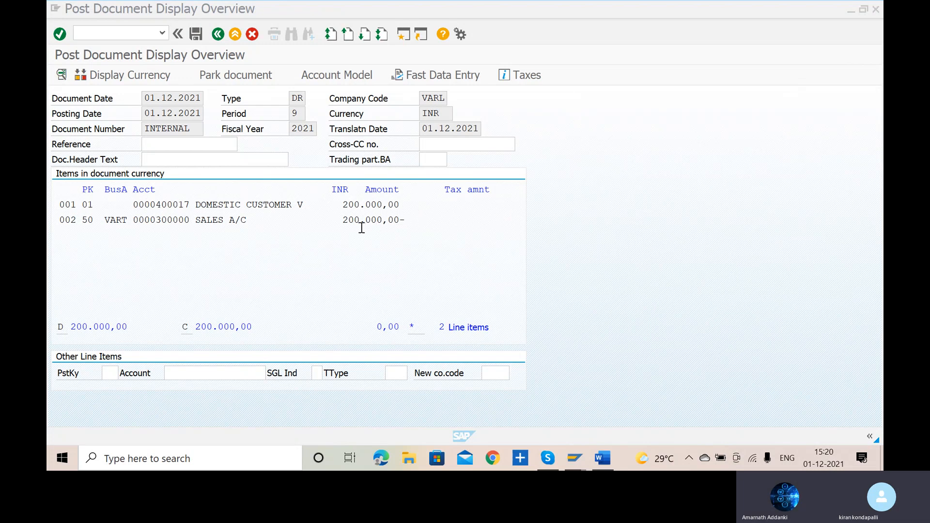
pyautogui.click(197, 34)
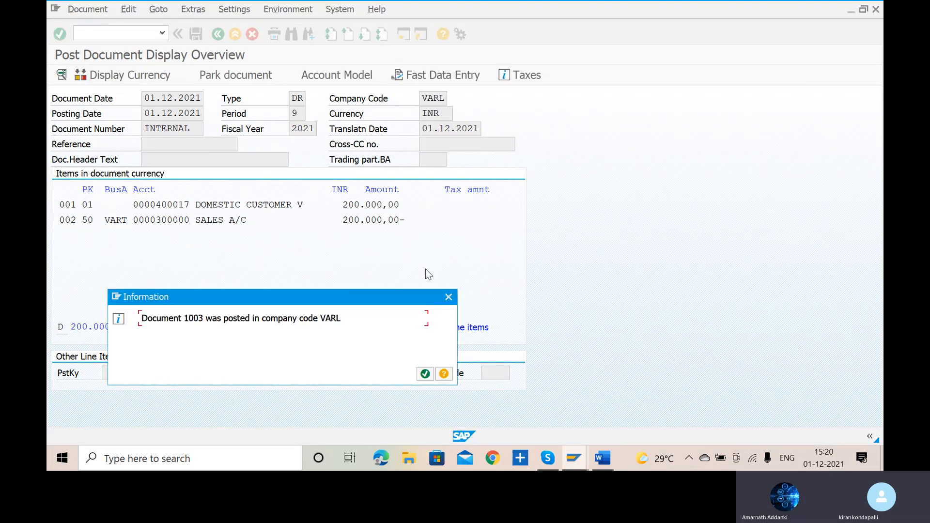
# - Start another posting with reference to document 1003 of company code VARL and accept its copied header data
pyautogui.click(424, 374)
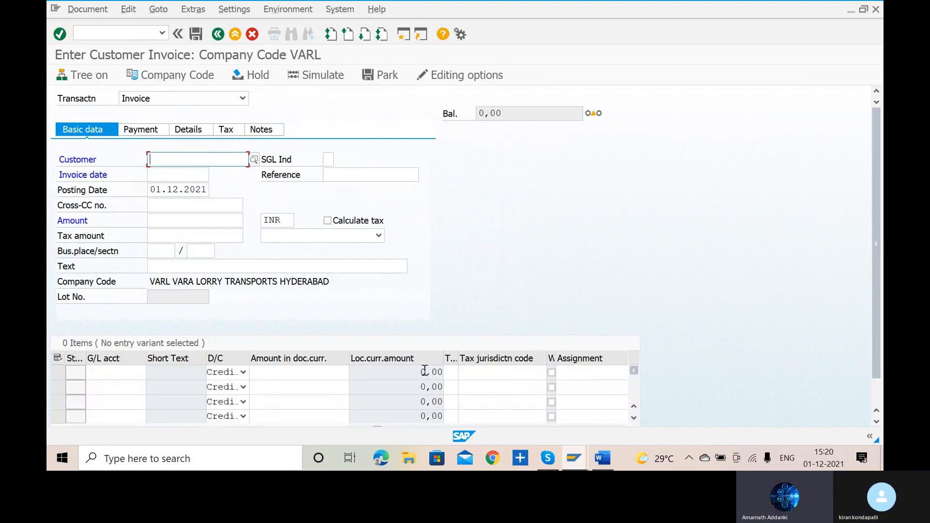
pyautogui.click(159, 9)
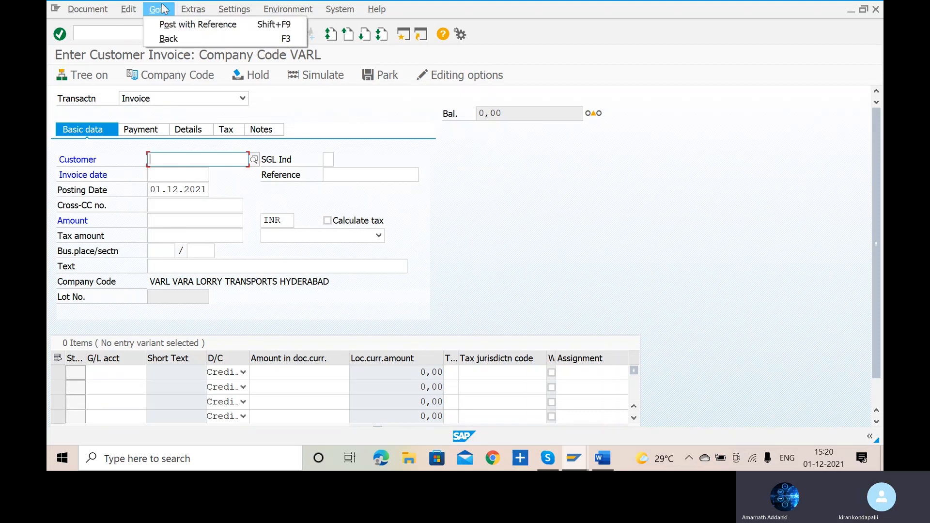
pyautogui.click(178, 28)
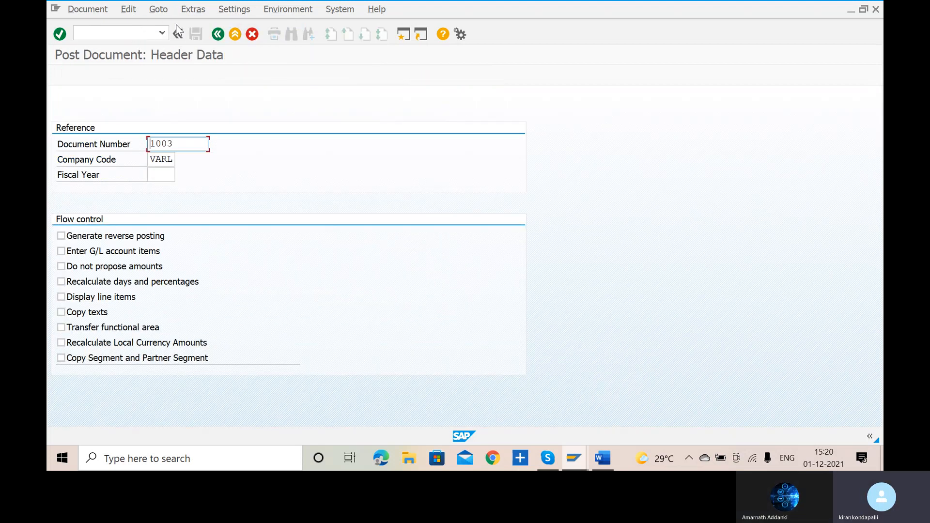
pyautogui.press('Return')
pyautogui.press('Return')
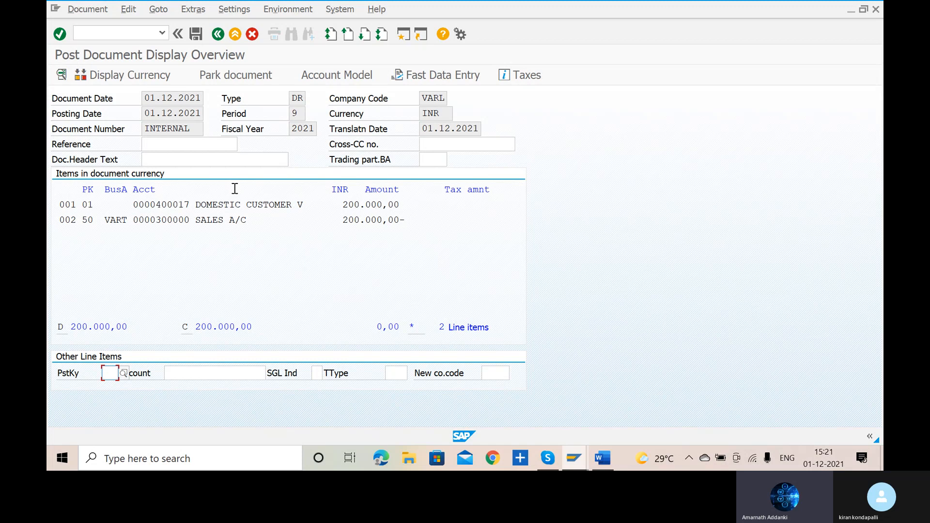
# - Open transaction F-22 and set the customer invoice's document date to 01.12.2021
pyautogui.click(121, 30)
pyautogui.write('/NF-22')
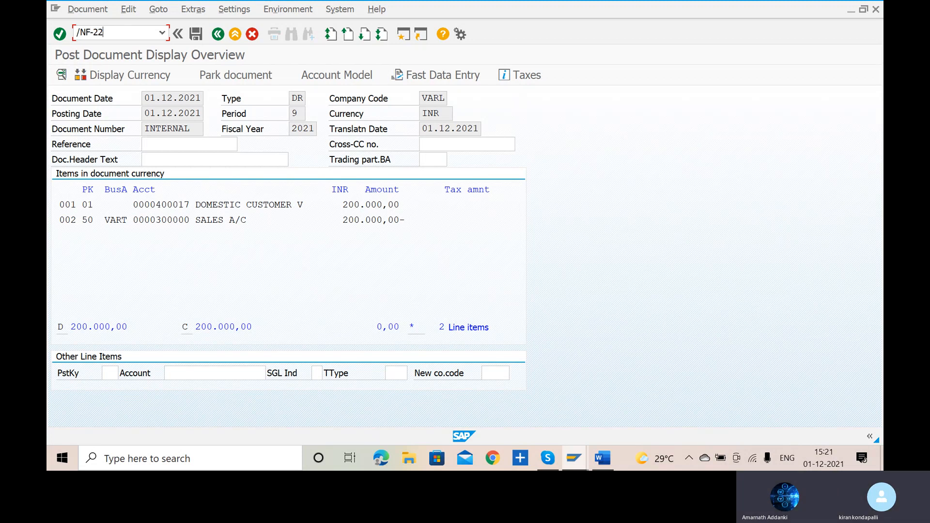
pyautogui.press('Return')
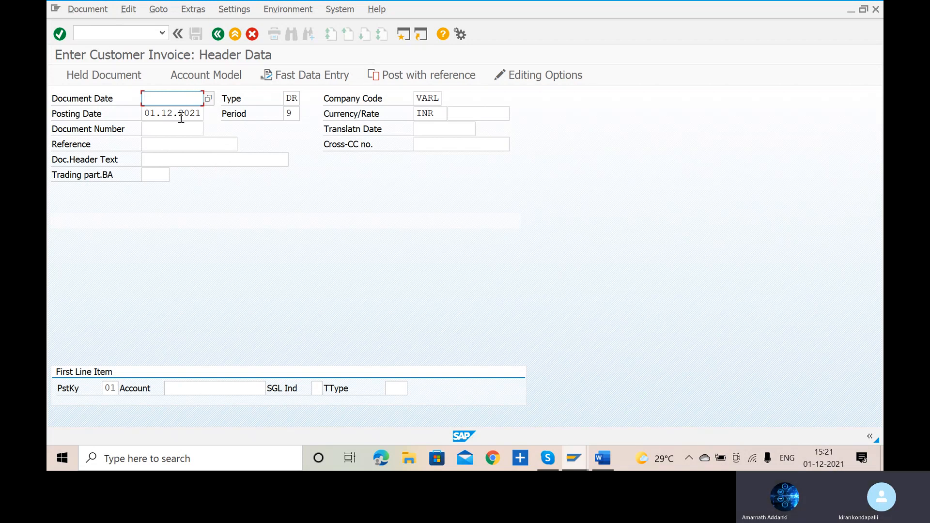
pyautogui.click(208, 99)
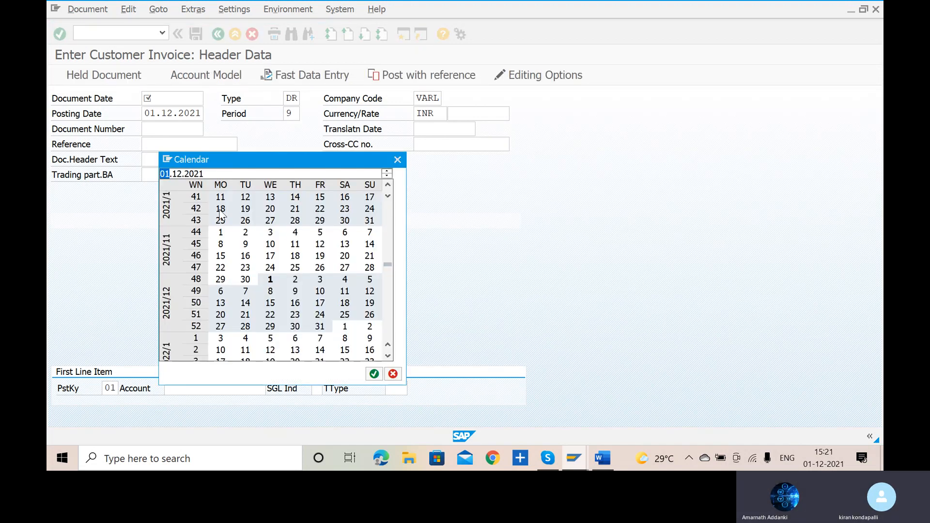
pyautogui.click(375, 373)
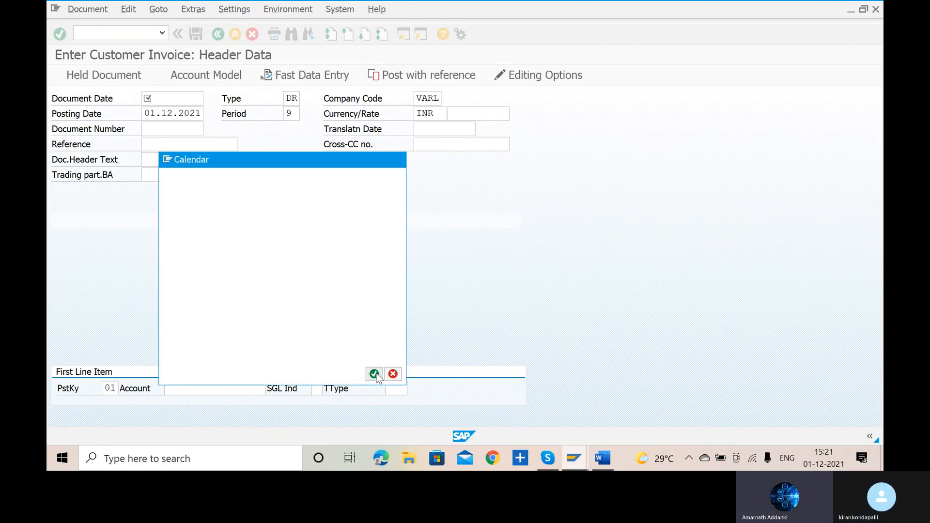
pyautogui.press('Return')
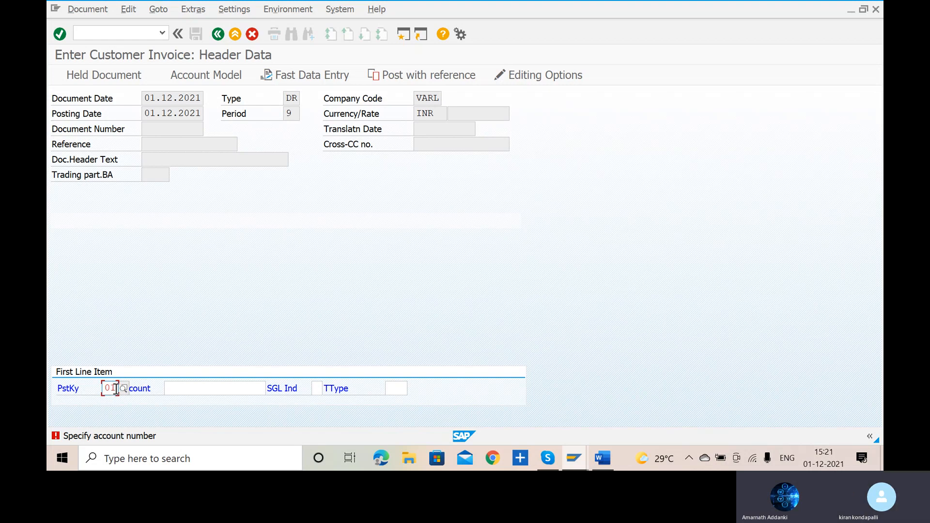
# - Enter posting key 01 with the first domestic customer listed for company code VARL, and open the invoice item
pyautogui.press('BackSpace')
pyautogui.press('BackSpace')
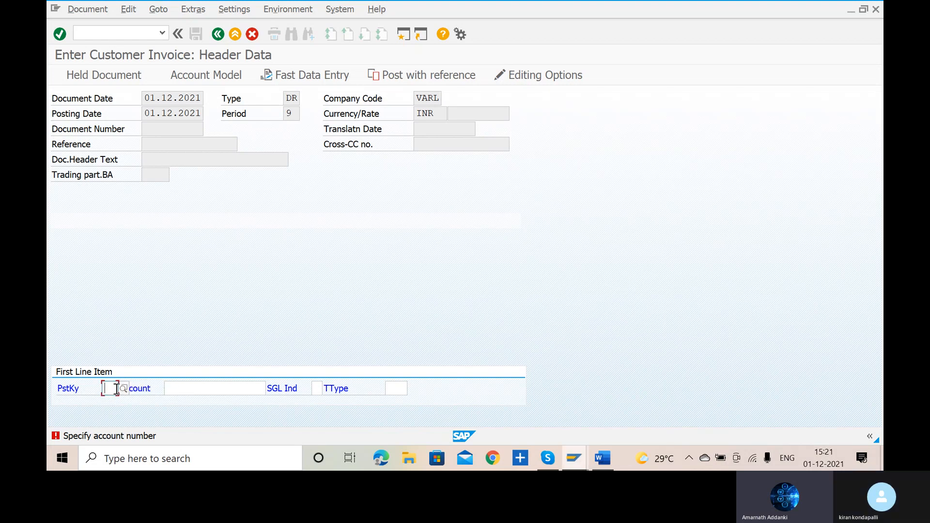
pyautogui.write('01')
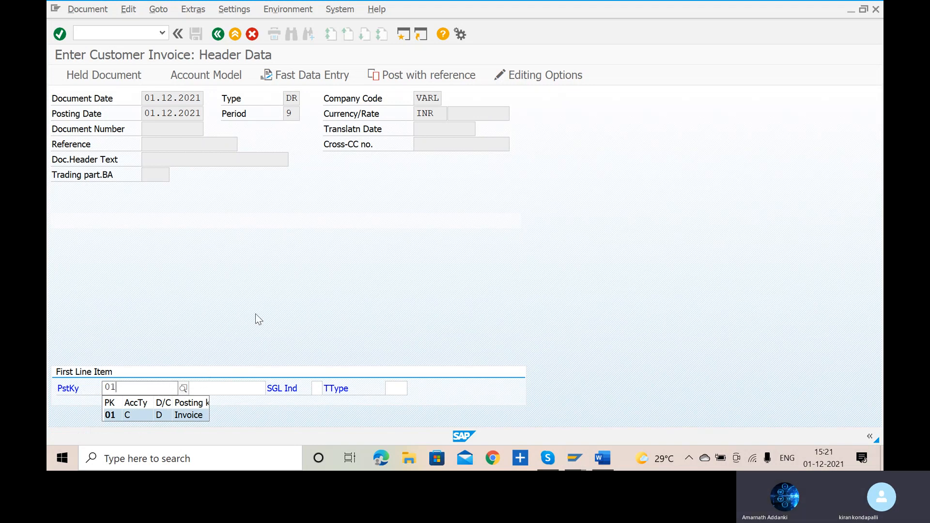
pyautogui.click(107, 415)
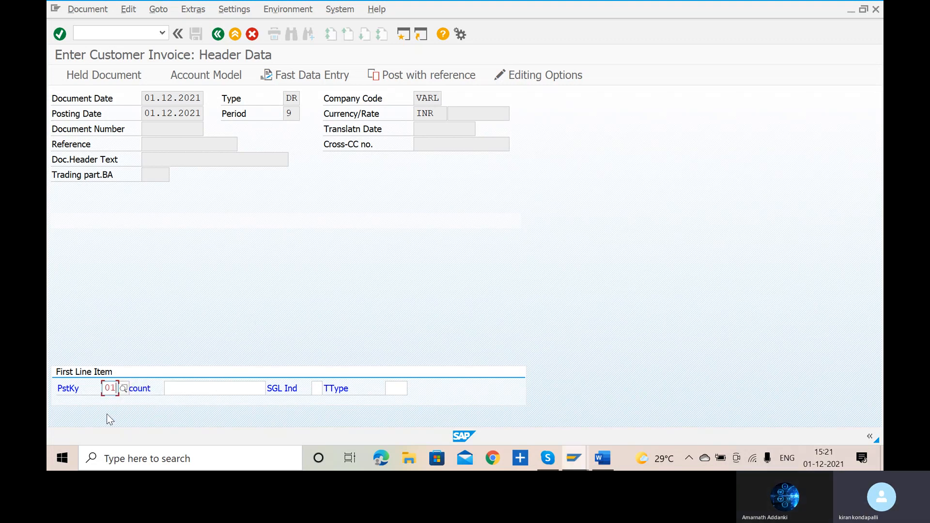
pyautogui.click(208, 387)
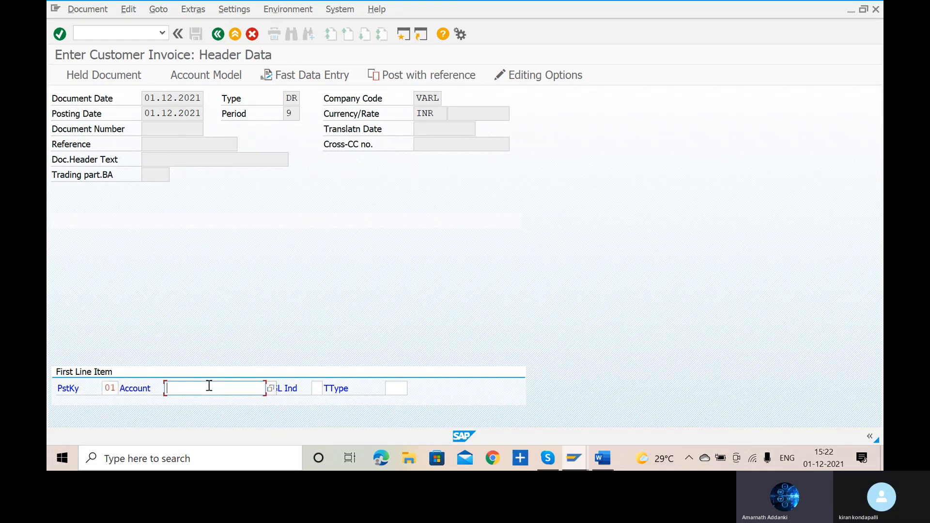
pyautogui.click(272, 391)
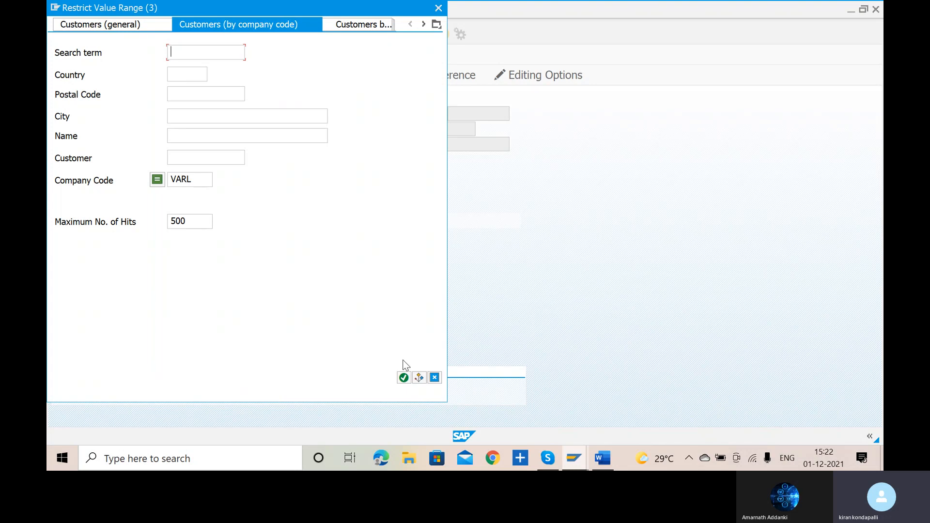
pyautogui.click(404, 378)
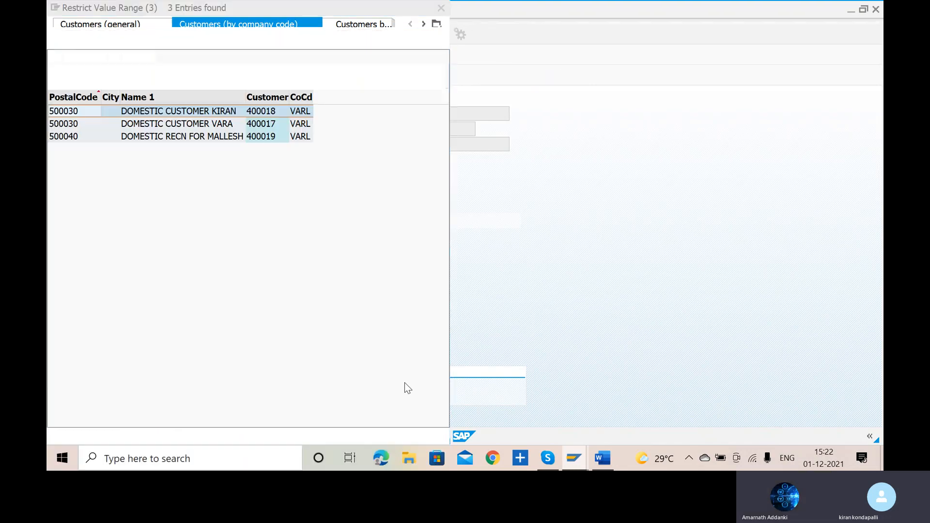
pyautogui.doubleClick(80, 112)
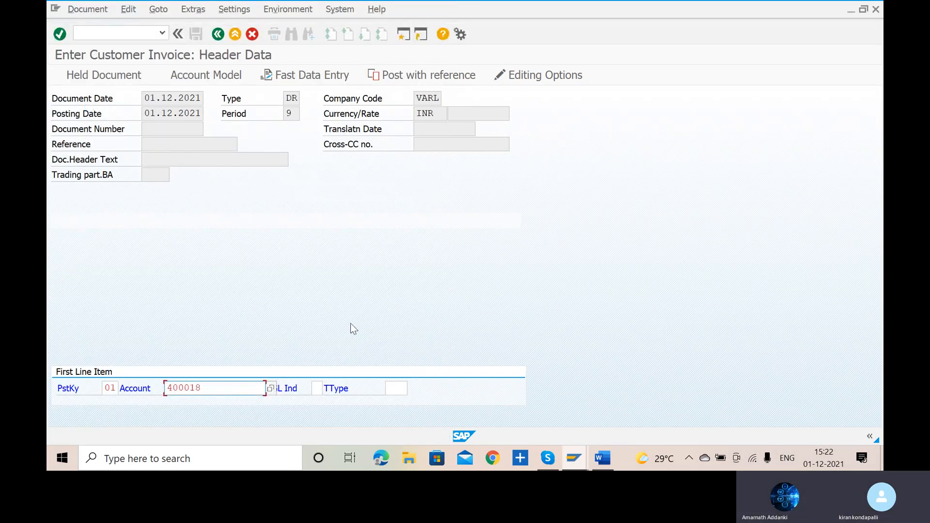
pyautogui.press('Return')
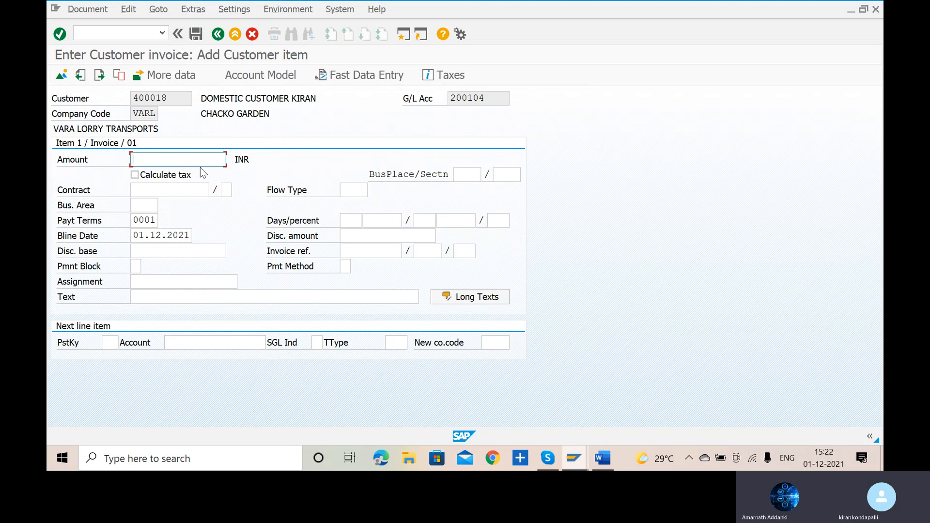
# - Set the customer item's amount to 100000 INR and its text to SALES
pyautogui.write('5000')
pyautogui.press('BackSpace')
pyautogui.press('BackSpace')
pyautogui.press('BackSpace')
pyautogui.press('BackSpace')
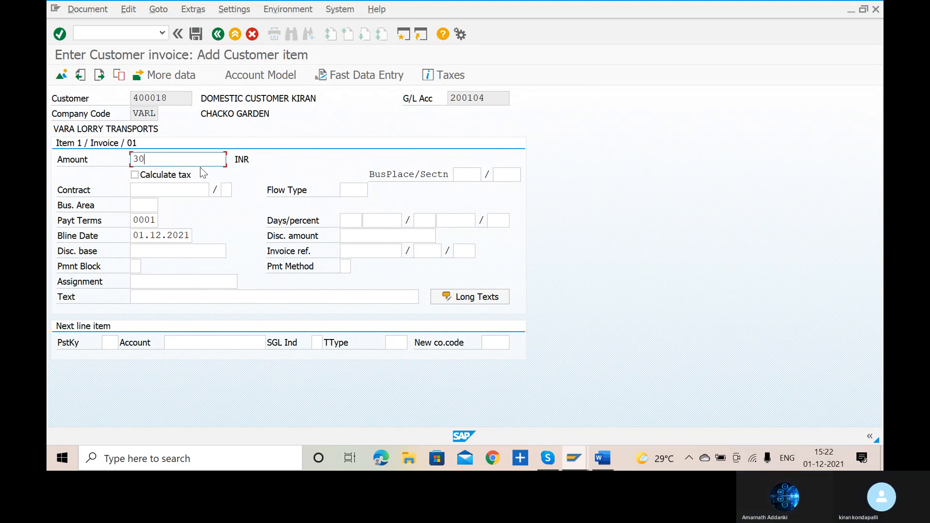
pyautogui.write('100000')
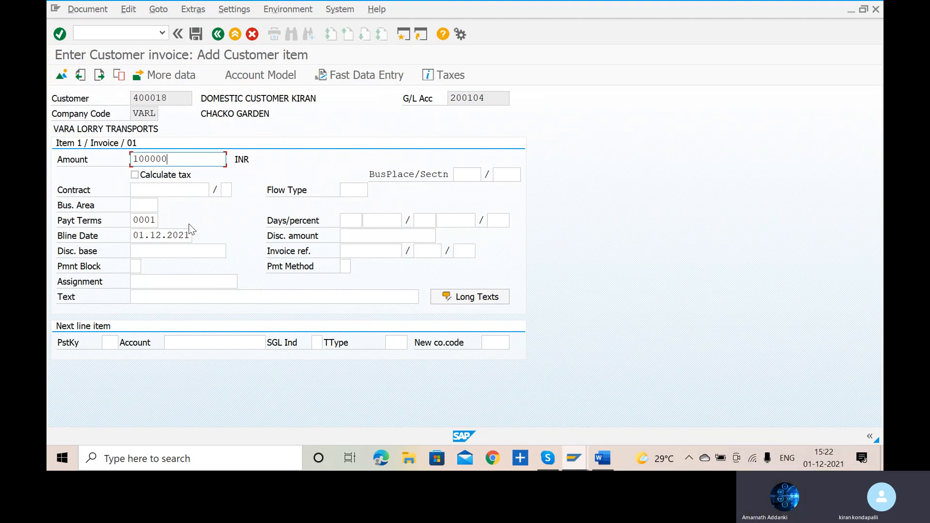
pyautogui.click(191, 293)
pyautogui.write('SALES')
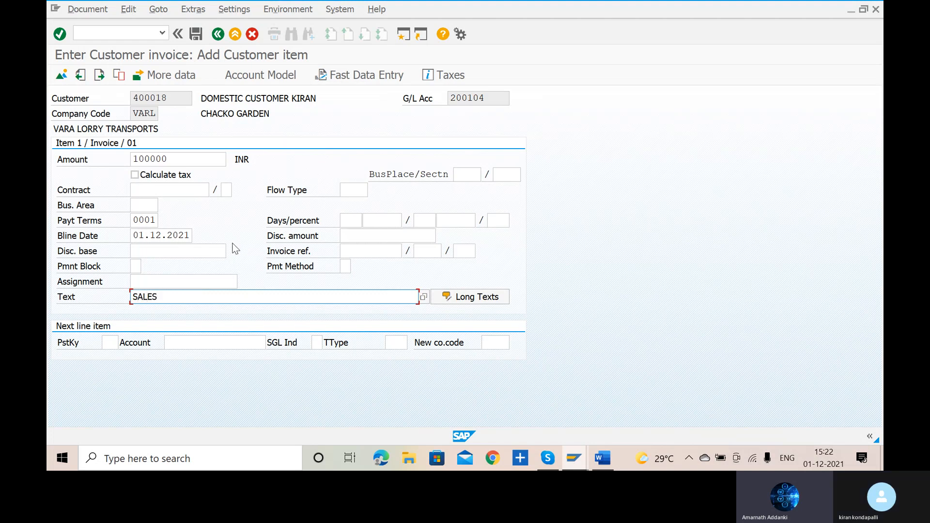
# - Add a next line item with posting key 50 and the G/L account SALES ACCOUNT FOR VARA
pyautogui.click(112, 345)
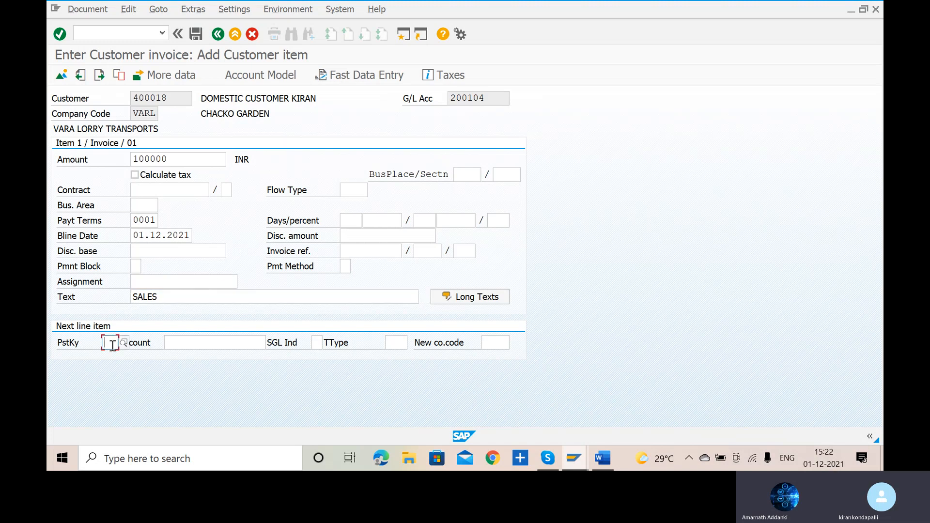
pyautogui.write('01')
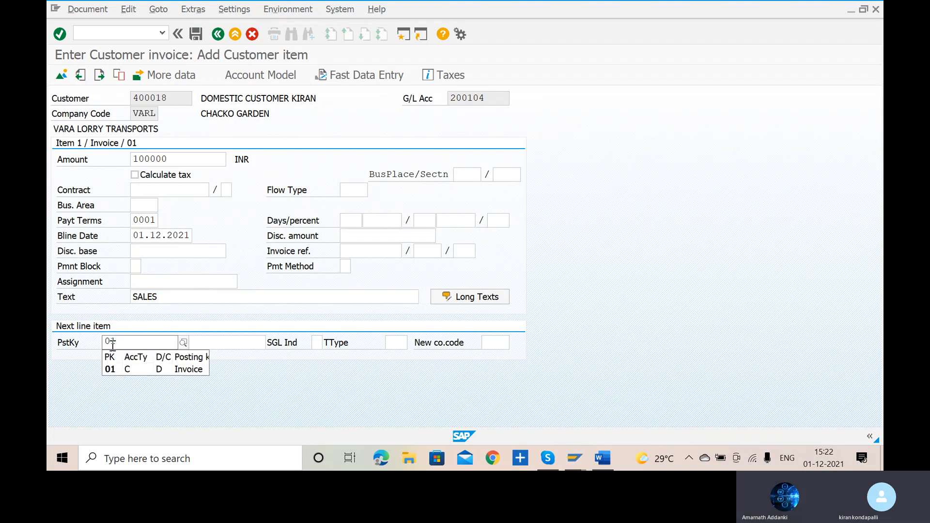
pyautogui.press('BackSpace')
pyautogui.press('BackSpace')
pyautogui.write('50')
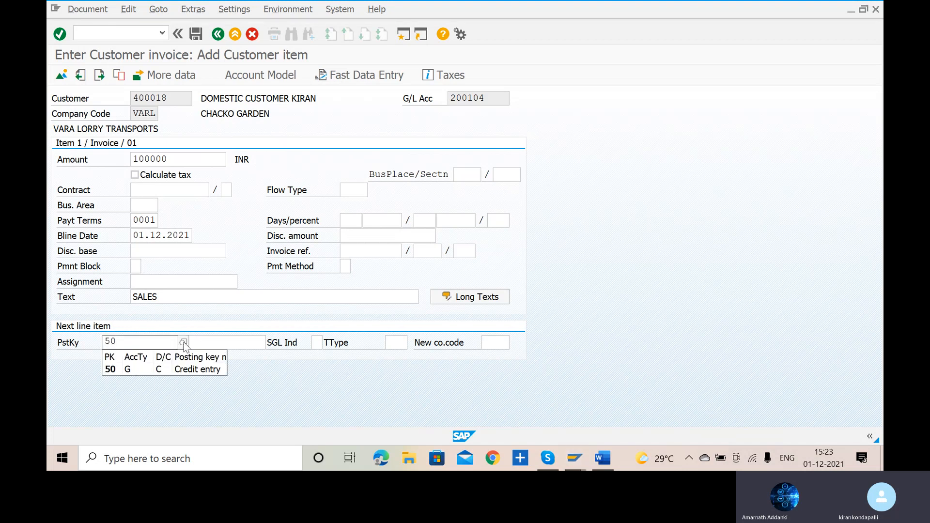
pyautogui.click(137, 371)
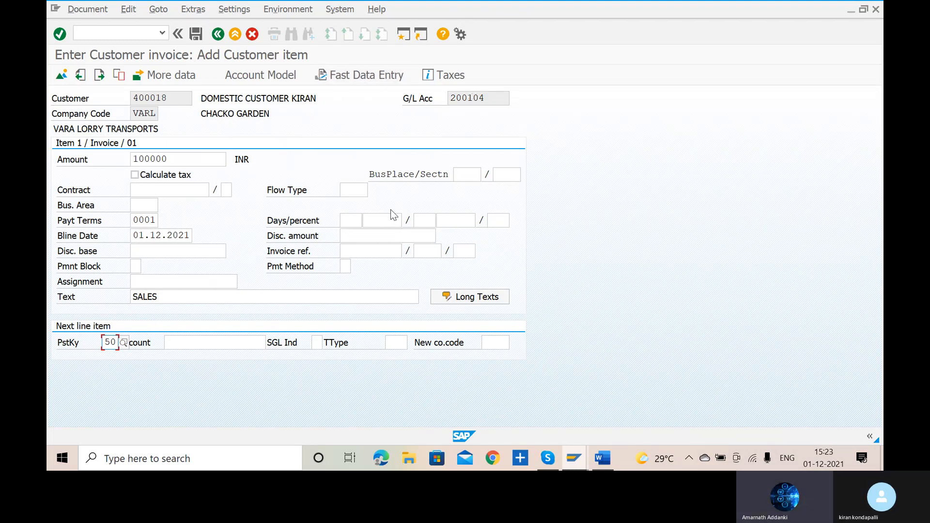
pyautogui.click(223, 343)
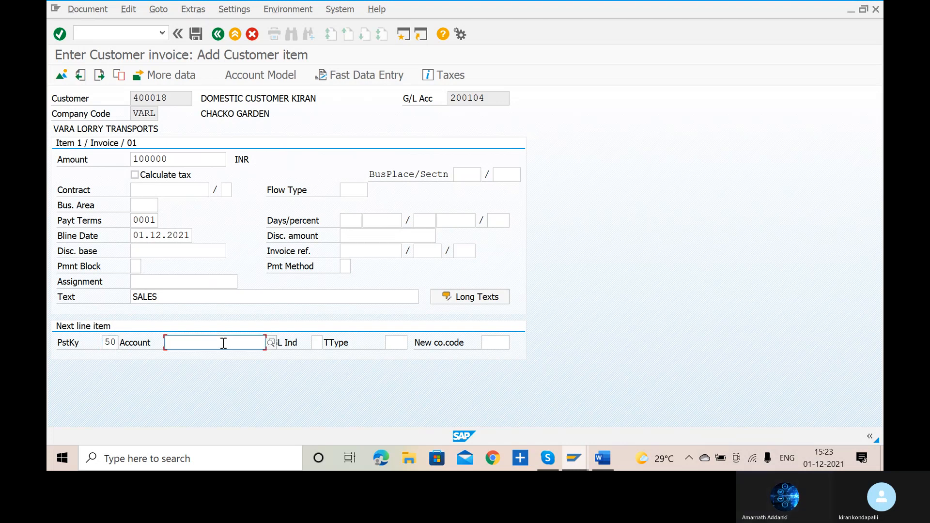
pyautogui.click(275, 344)
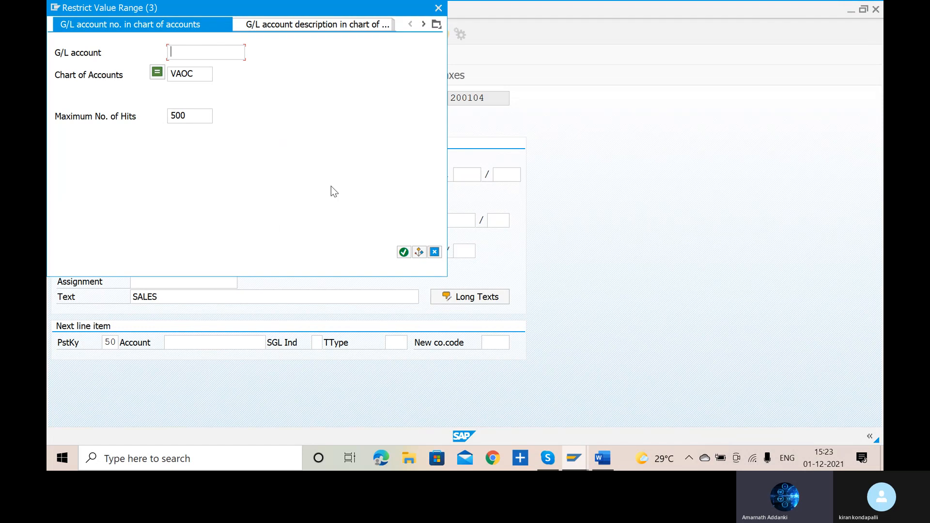
pyautogui.click(405, 252)
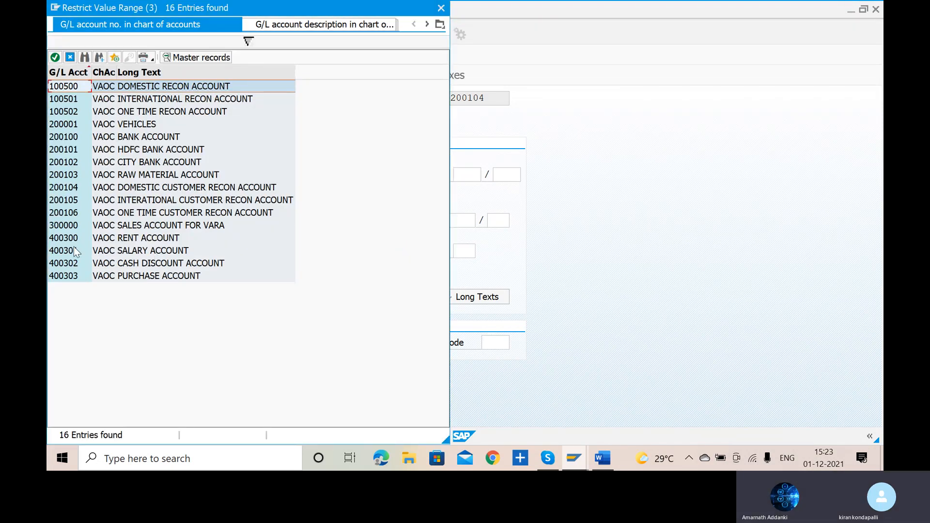
pyautogui.click(67, 225)
pyautogui.click(66, 226)
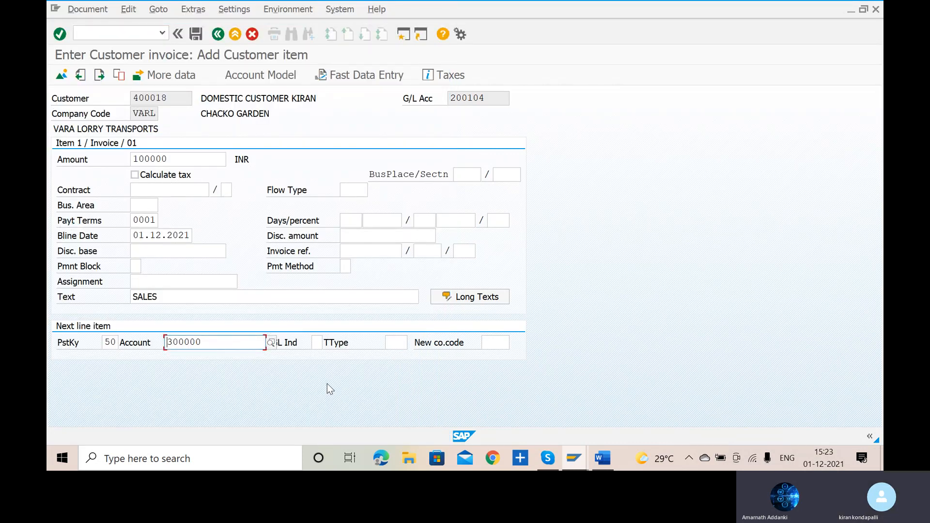
pyautogui.press('Return')
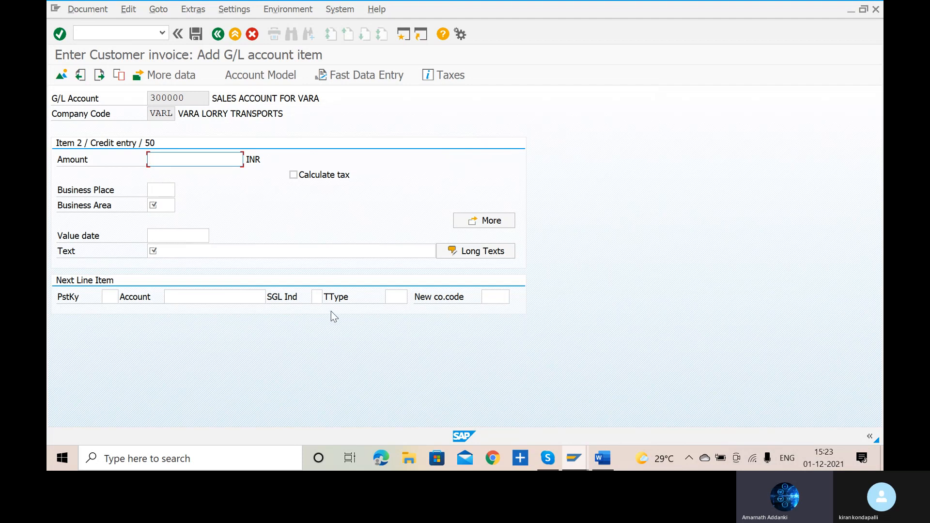
# - Fill in the sales credit item with amount *, text + and the business area VART required for simulating the document
pyautogui.write('*')
pyautogui.click(171, 250)
pyautogui.write('+')
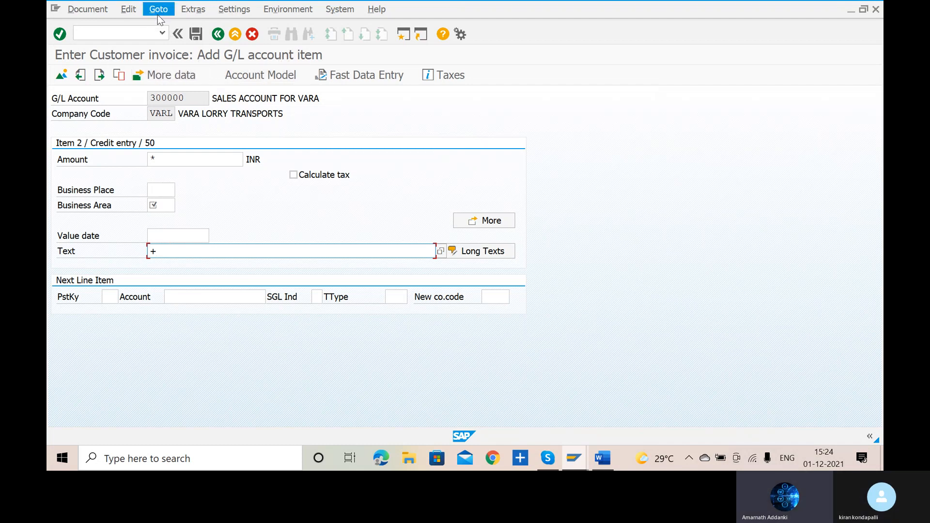
pyautogui.click(207, 65)
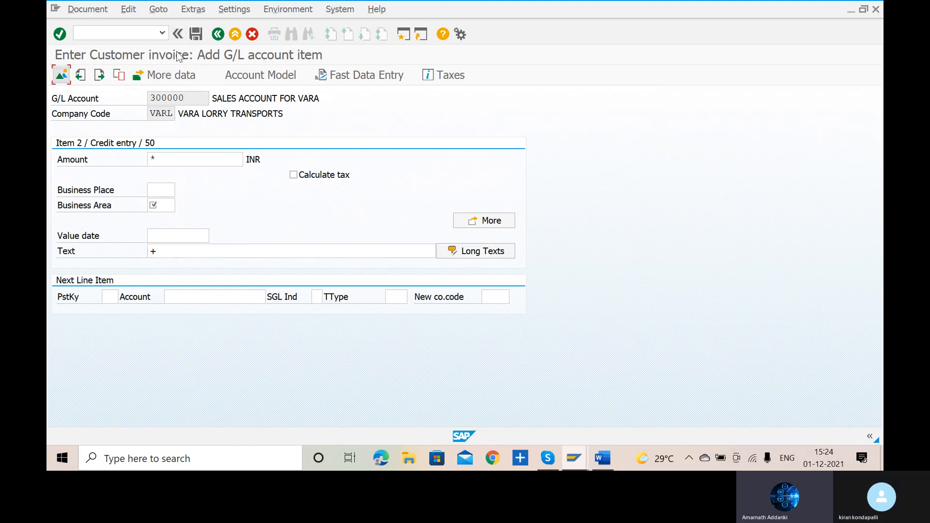
pyautogui.click(83, 11)
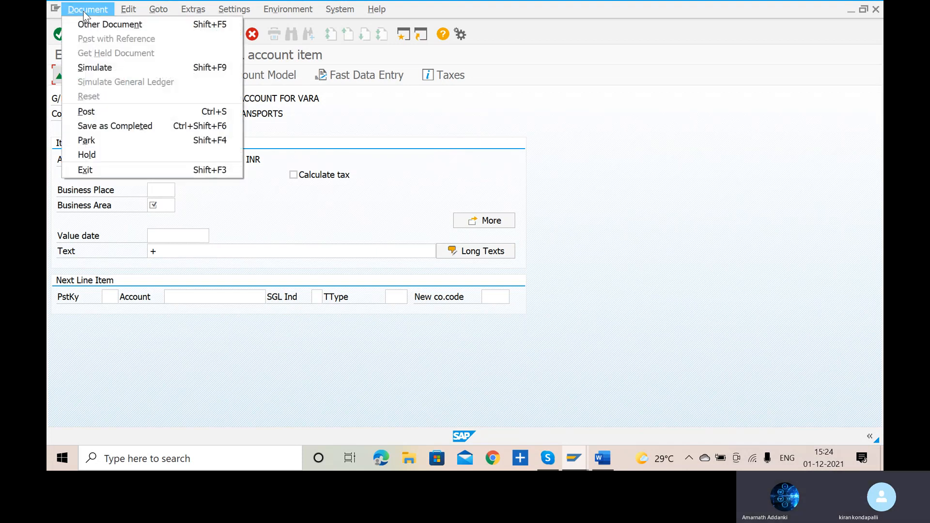
pyautogui.click(113, 67)
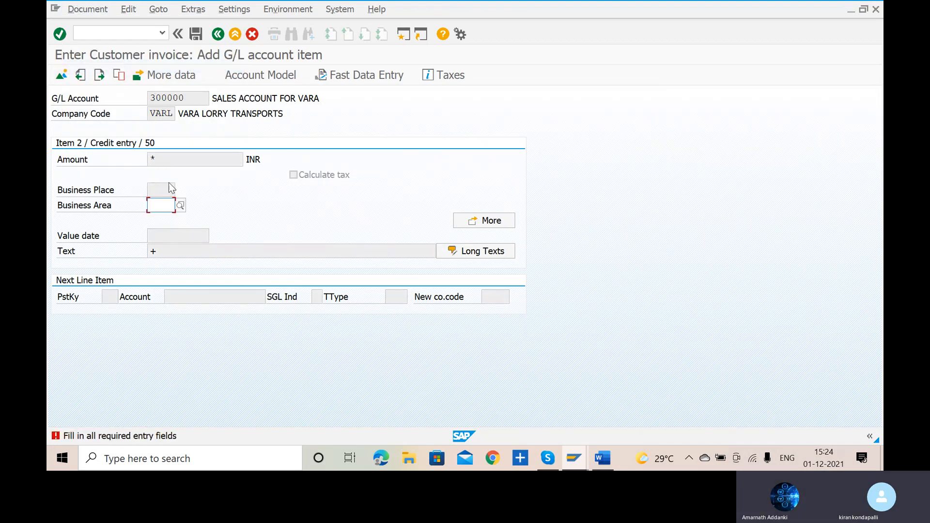
pyautogui.write('VA')
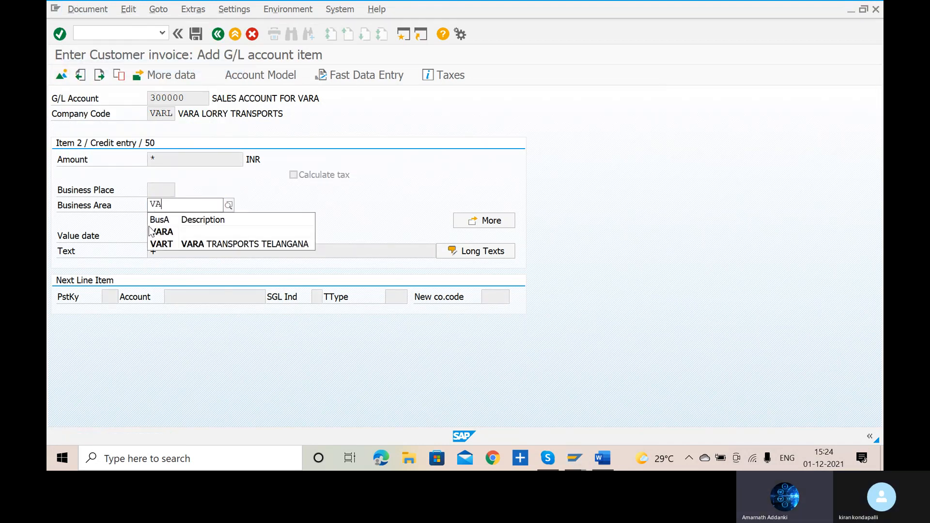
pyautogui.click(184, 243)
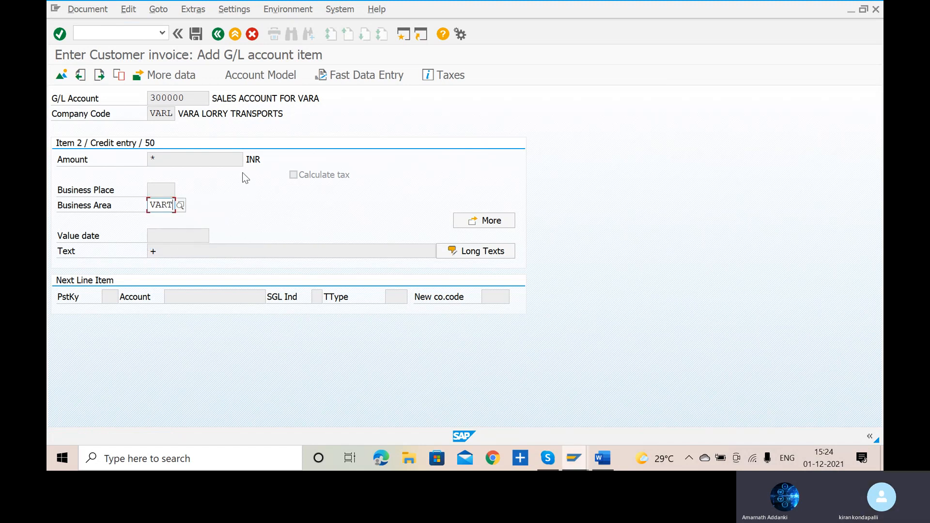
# - Simulate and post the customer invoice, and check the document number proposed for posting with reference
pyautogui.press('Return')
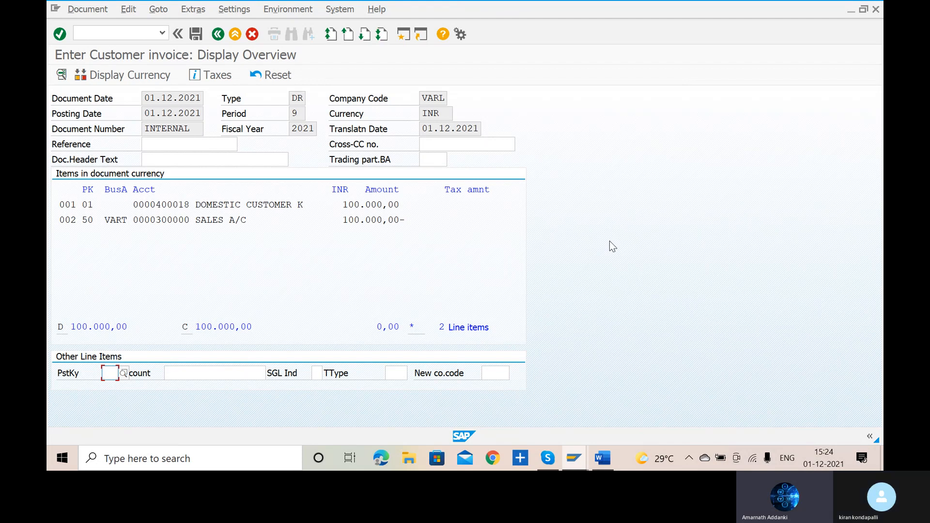
pyautogui.click(190, 34)
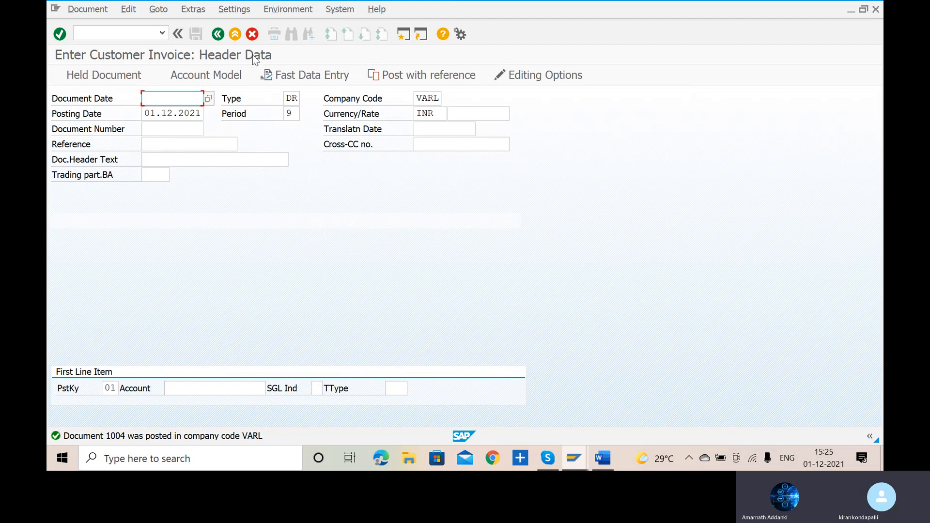
pyautogui.click(439, 77)
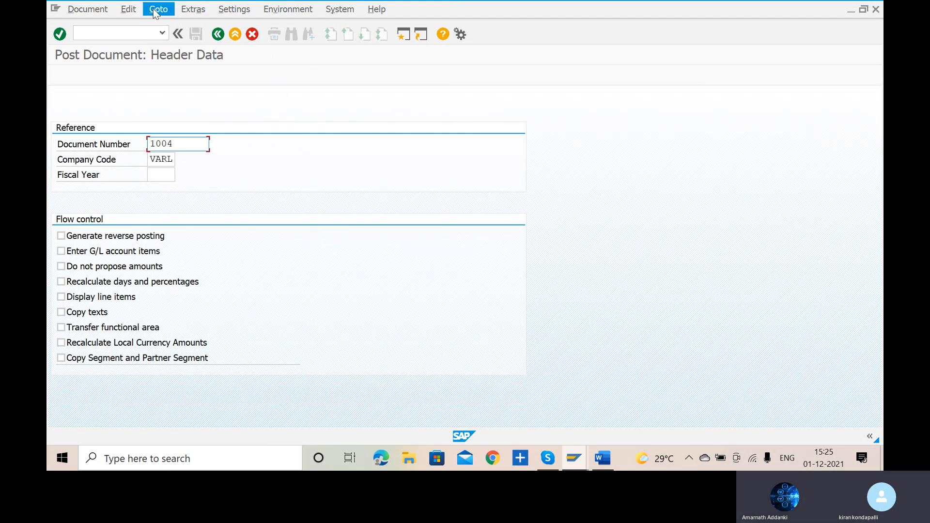
pyautogui.press('Return')
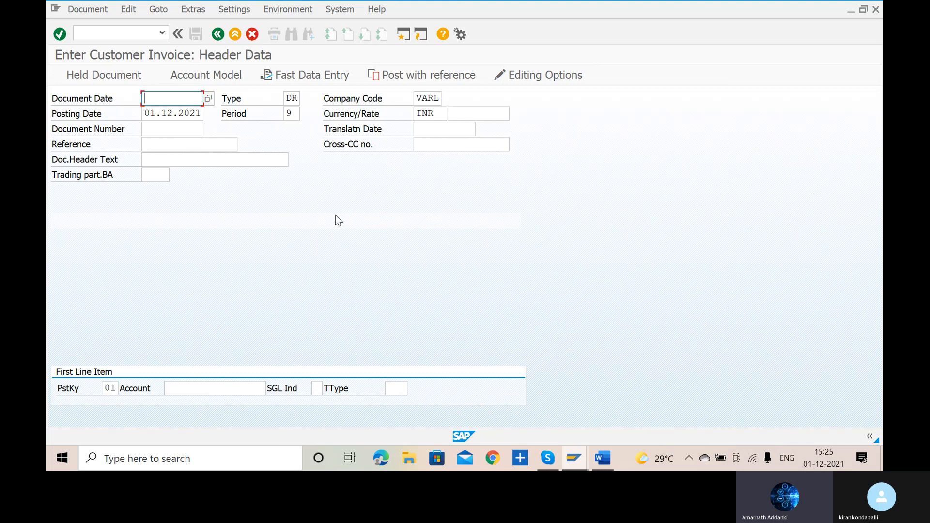
# - Open transaction FBL5N and try to list the open items at key date 01.12.2021 for customer account INTERNAL in company code VARL
pyautogui.click(132, 31)
pyautogui.write('/n')
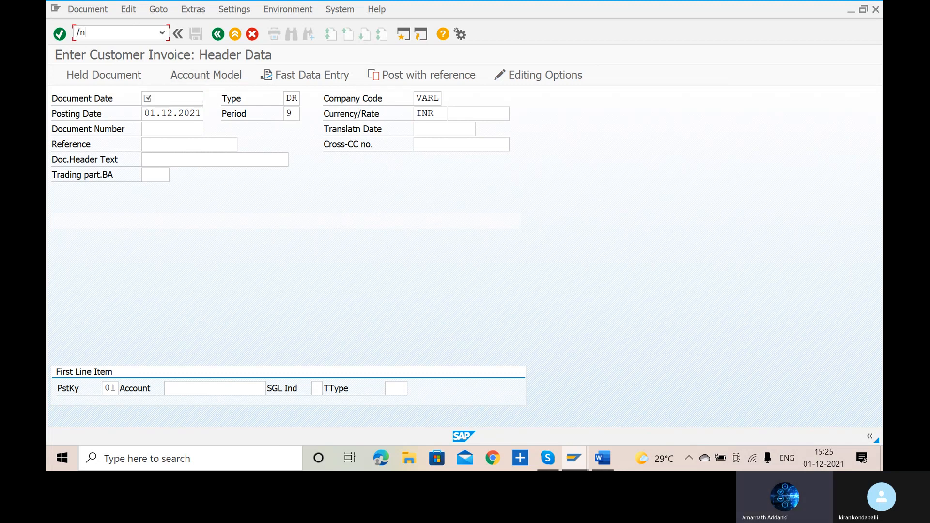
pyautogui.write('fbl5n')
pyautogui.press('Return')
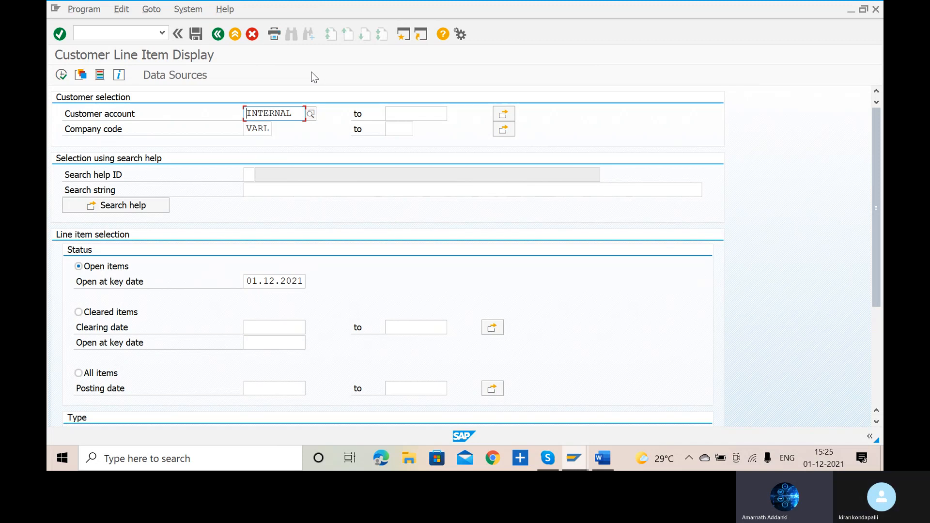
pyautogui.click(62, 76)
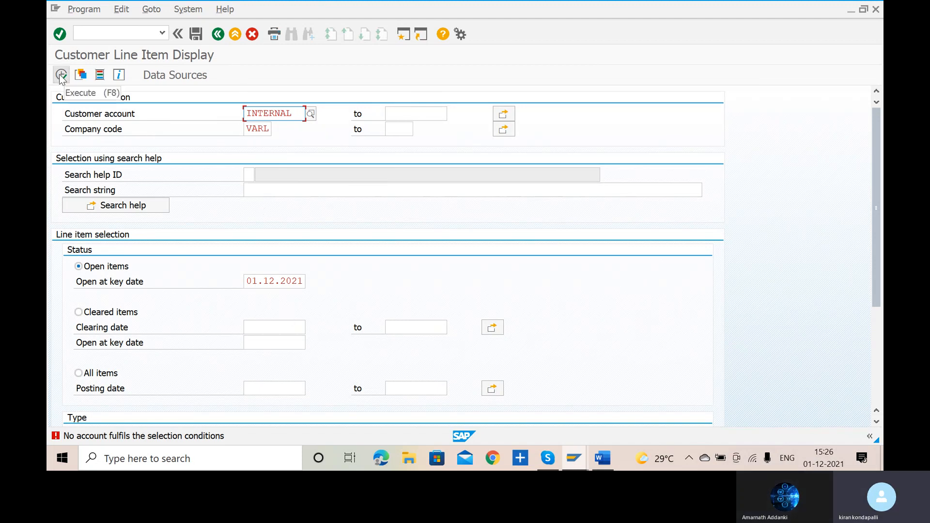
# - Return to SAP Easy Access and reopen the customer line item display with transaction FBL5N
pyautogui.click(132, 34)
pyautogui.write('/n')
pyautogui.press('Return')
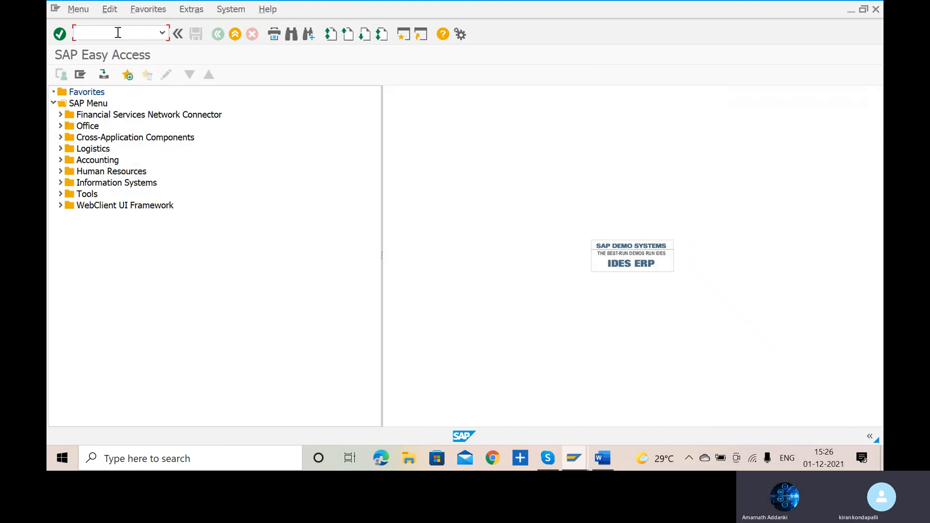
pyautogui.write('FBL')
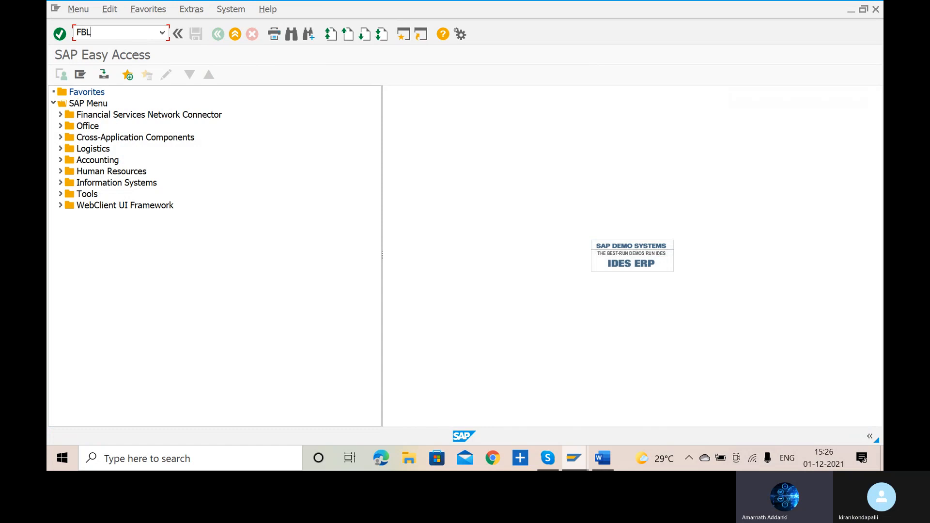
pyautogui.write('5N')
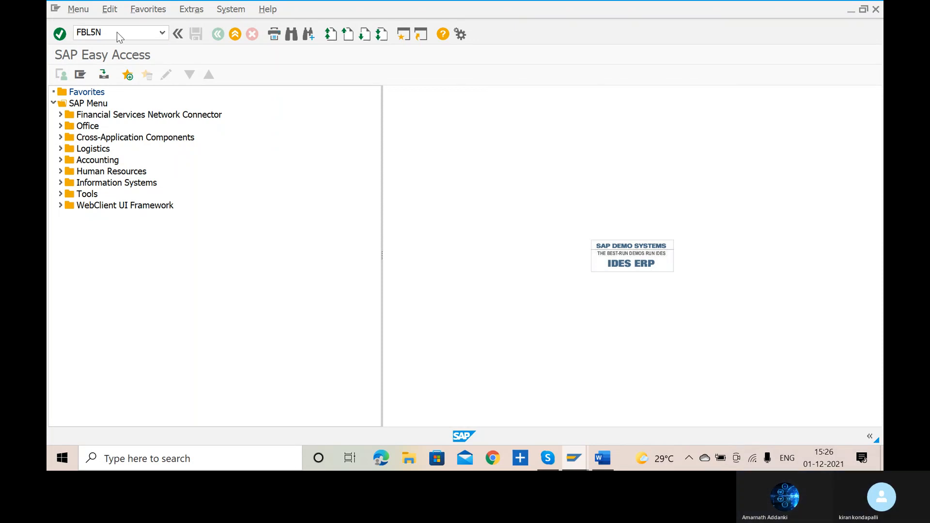
pyautogui.press('Return')
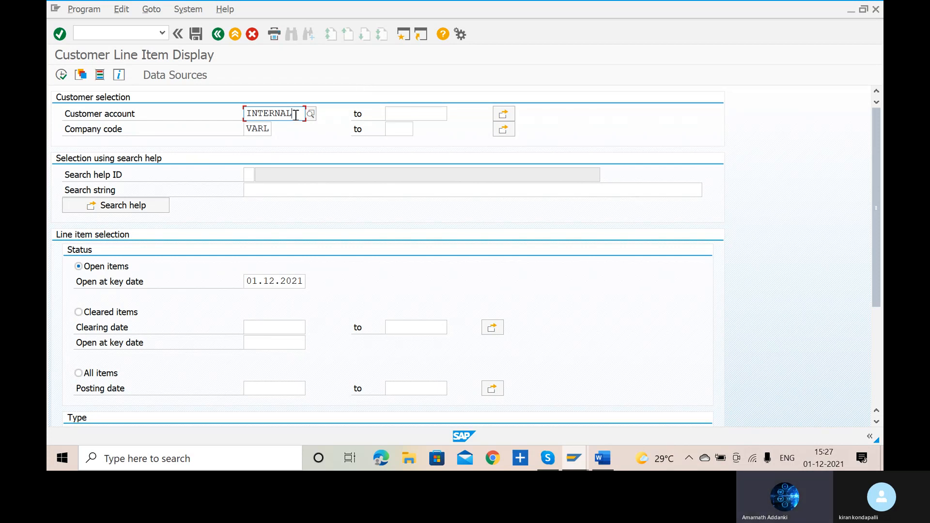
# - Look up customer accounts by company code VARL, and list the customers in the general search without restrictions
pyautogui.click(312, 113)
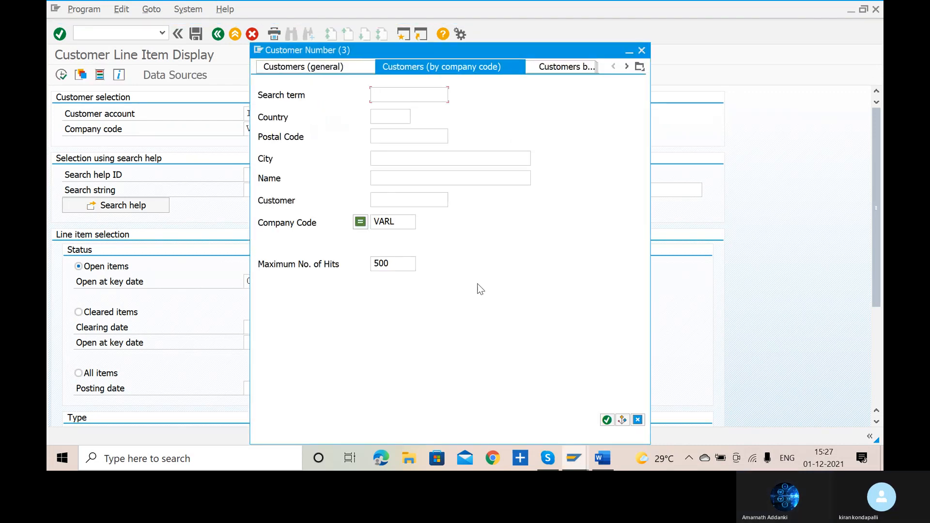
pyautogui.click(608, 419)
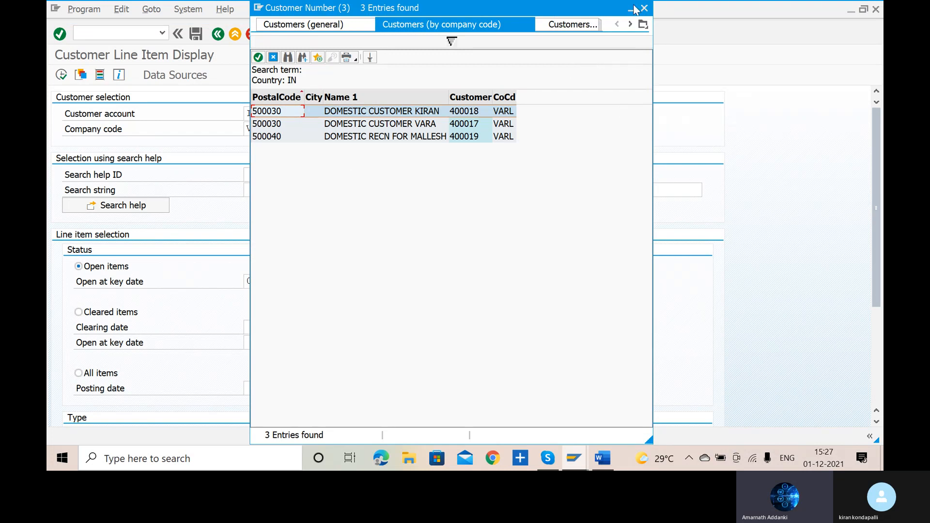
pyautogui.click(645, 8)
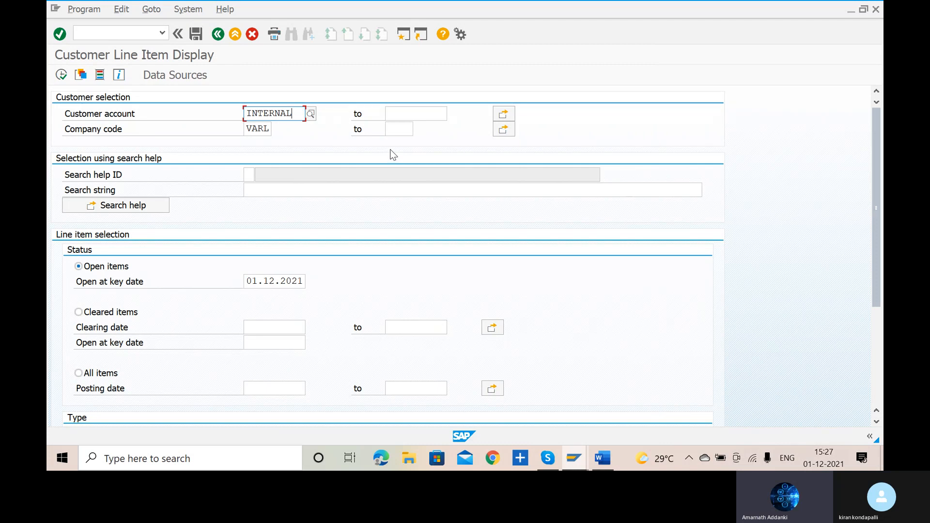
pyautogui.click(310, 114)
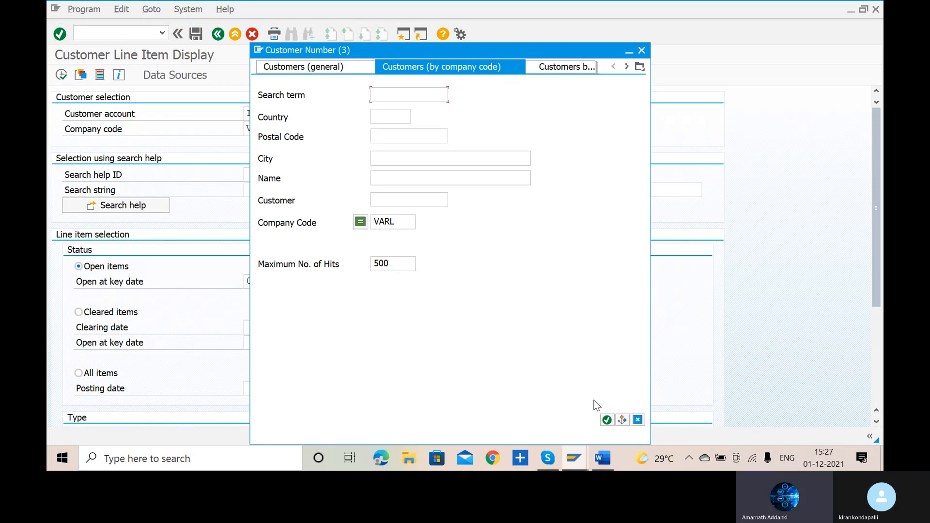
pyautogui.click(289, 71)
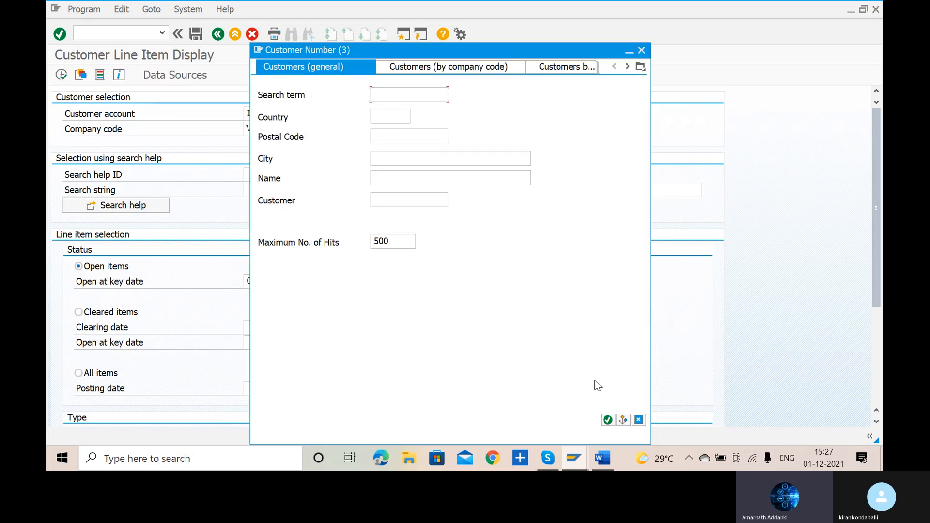
pyautogui.click(607, 420)
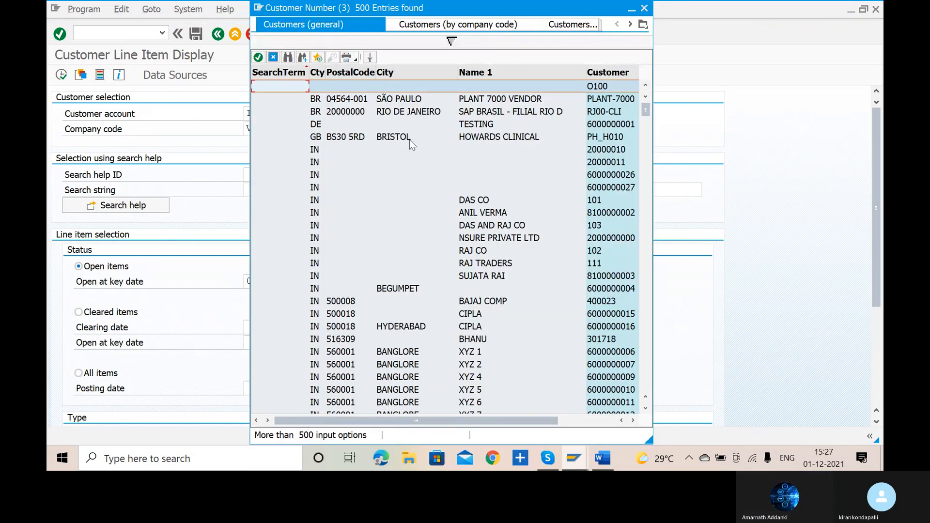
pyautogui.press('Return')
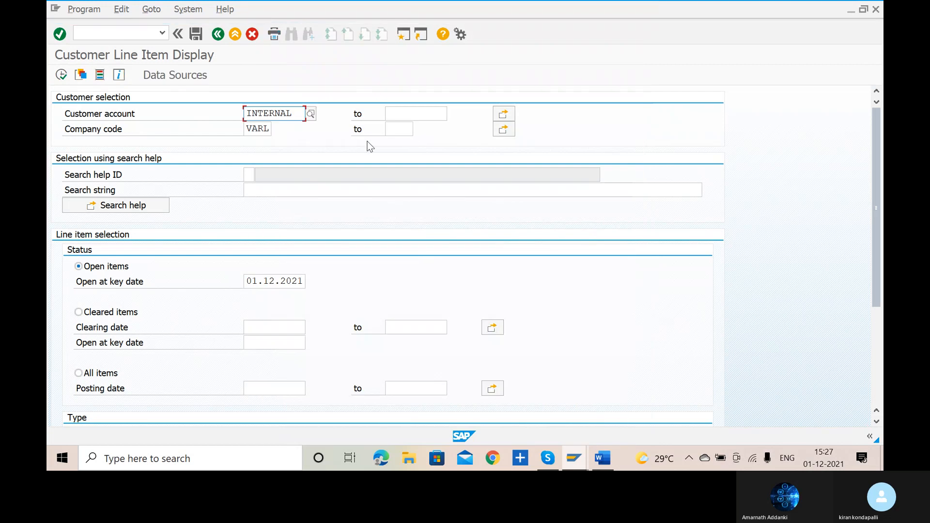
# - Examine the customer account search options by country and company code, country, personnel number and tax information
pyautogui.click(311, 114)
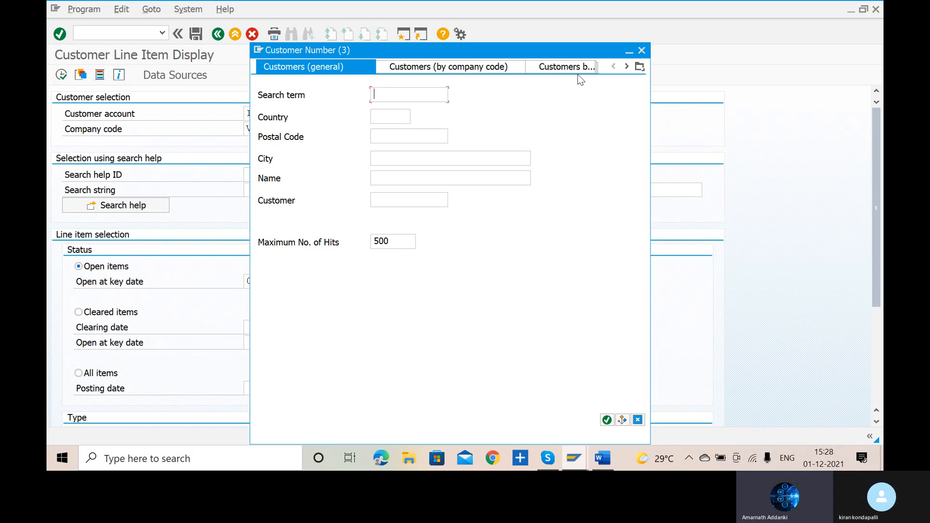
pyautogui.click(537, 67)
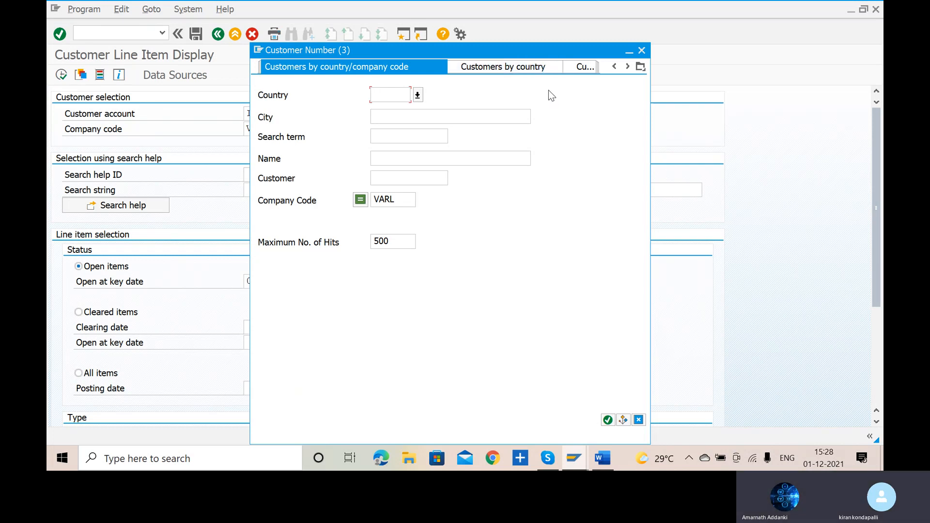
pyautogui.click(535, 69)
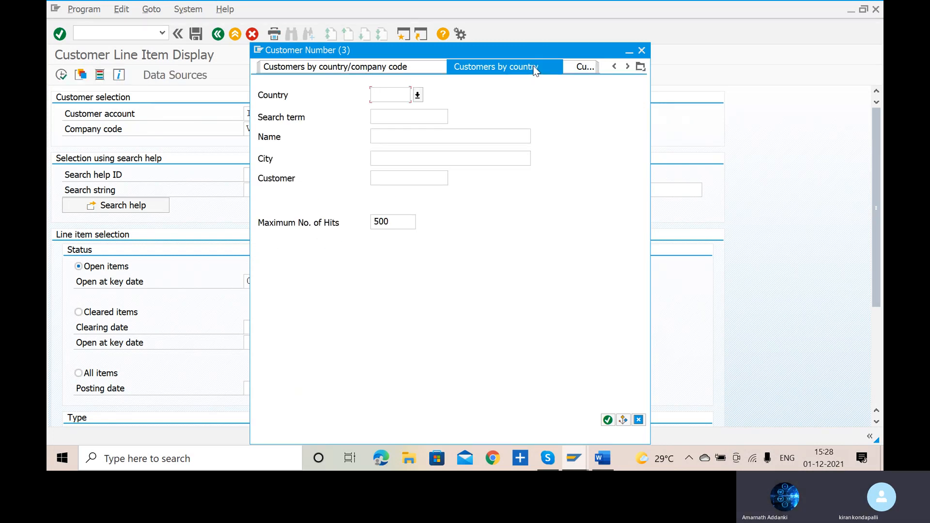
pyautogui.click(576, 67)
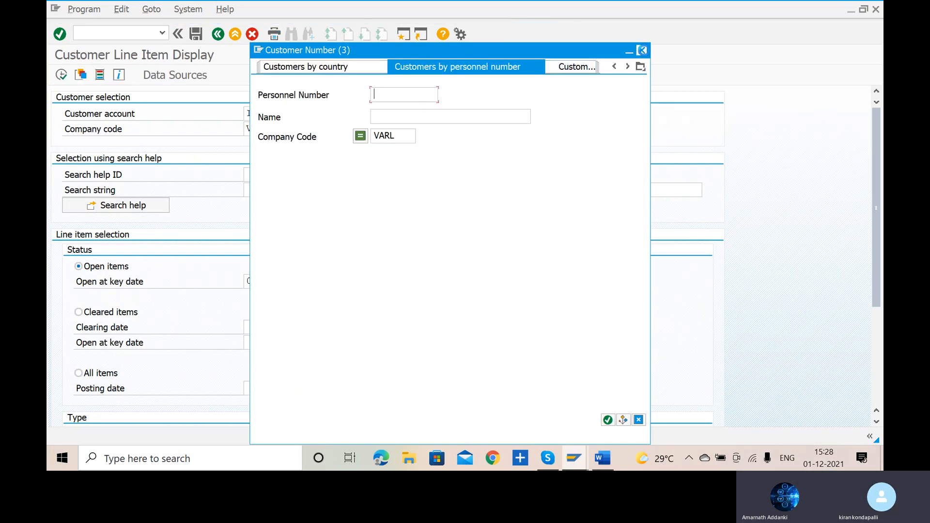
pyautogui.click(642, 51)
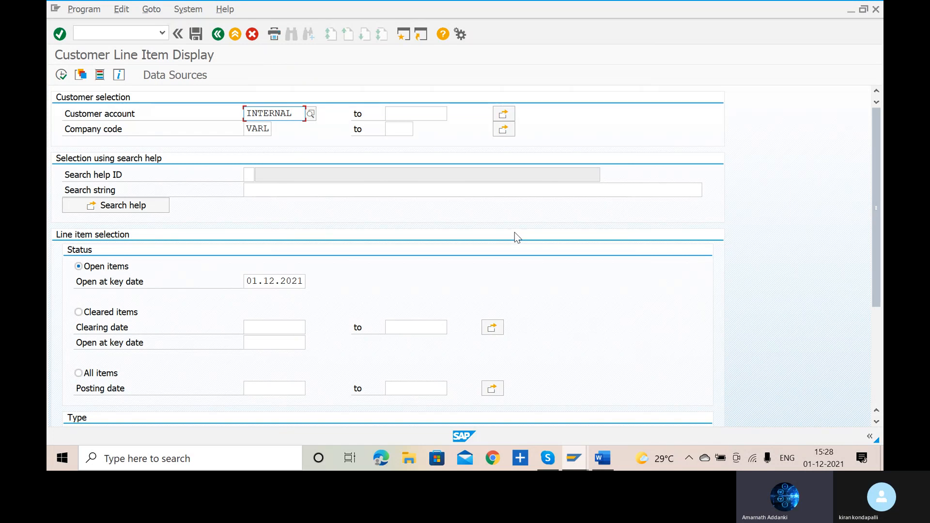
pyautogui.click(310, 114)
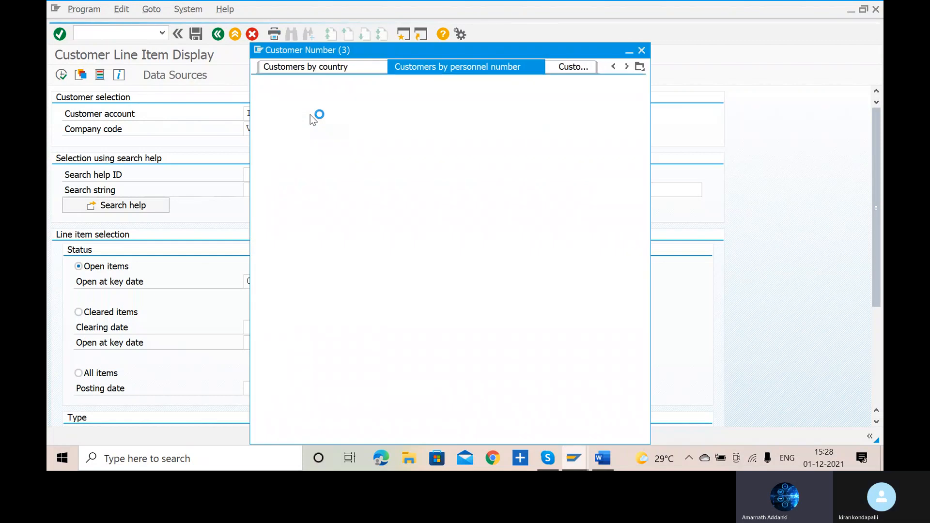
pyautogui.click(563, 69)
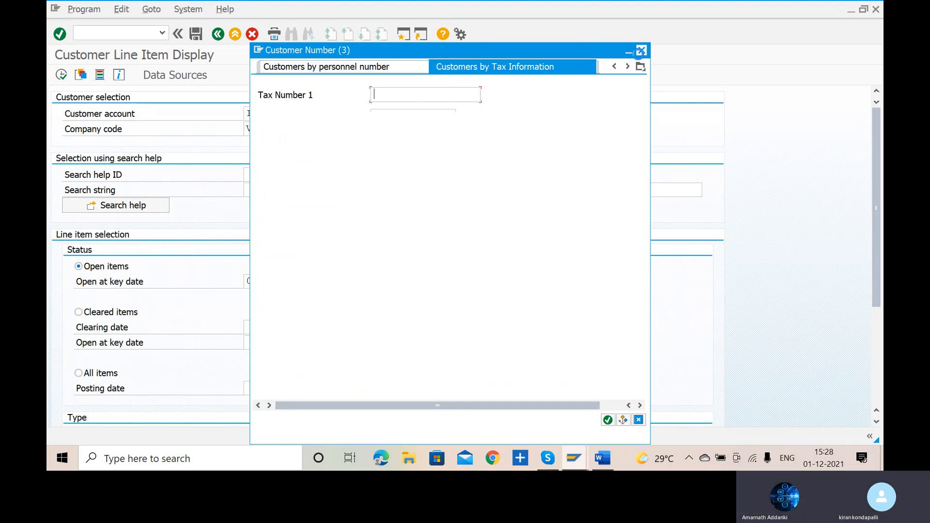
pyautogui.click(640, 52)
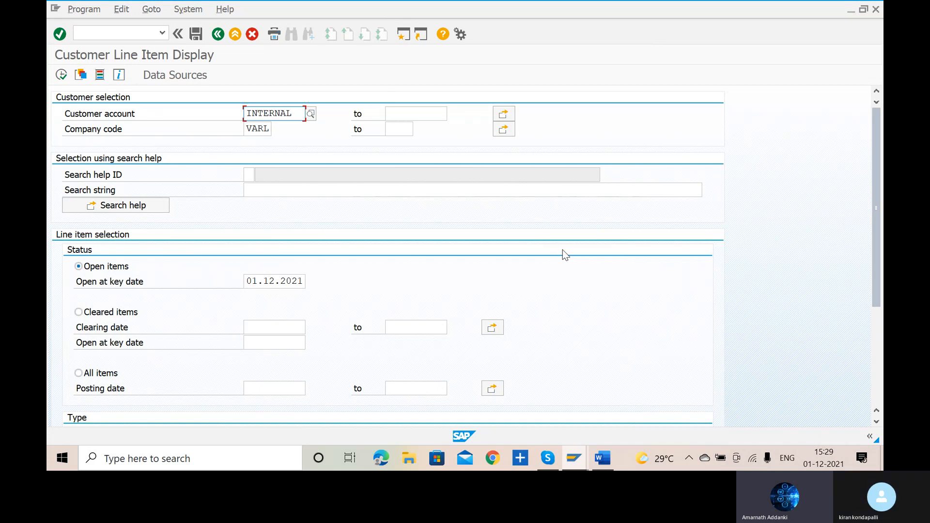
# - Switch to Word and start a new line with F, leaving blank lines below the domestic customer sales entry
pyautogui.hotkey('alt', 'Tab')
pyautogui.press('Tab')
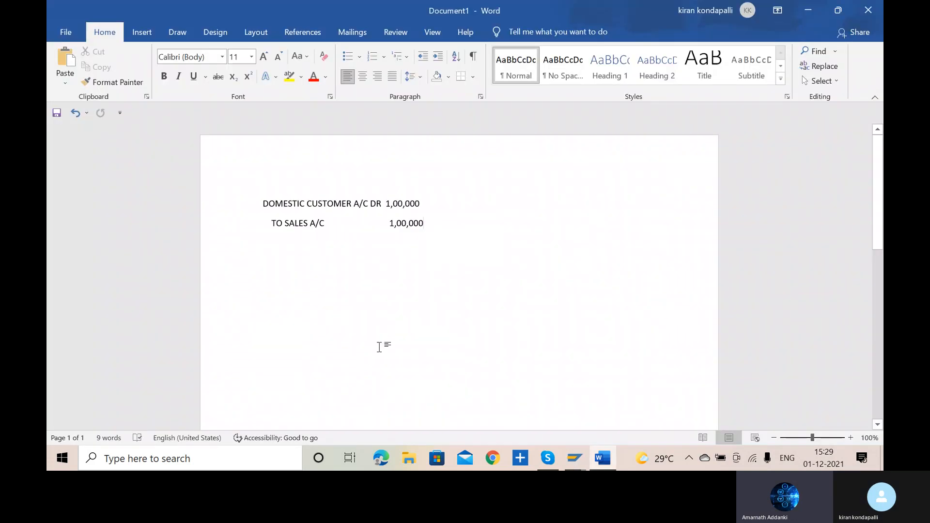
pyautogui.press('Return')
pyautogui.press('Return')
pyautogui.press('Return')
pyautogui.write('F')
# - Switch to the Customer Line Item Display window in SAP and enter the transaction code beginning /NFBD
pyautogui.hotkey('alt', 'Tab')
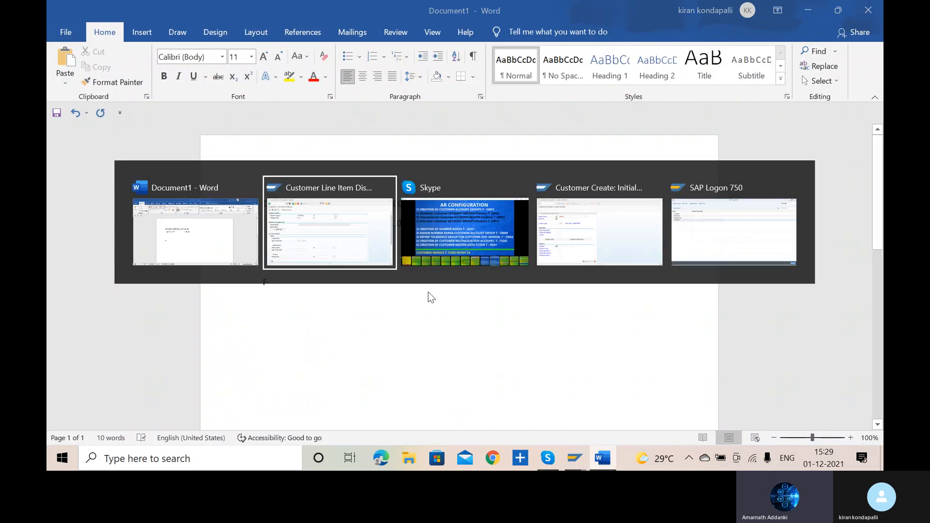
pyautogui.click(138, 33)
pyautogui.write('/NFB')
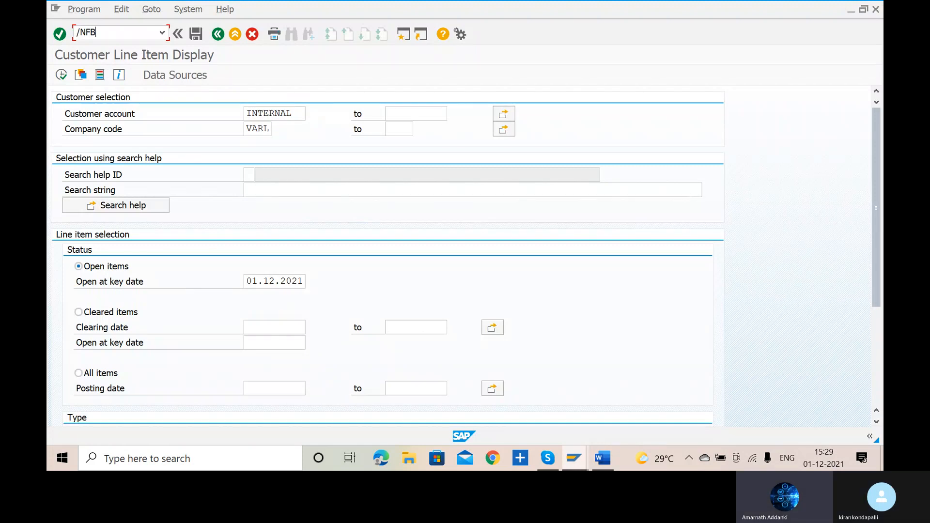
pyautogui.write('D')
# - Switch to Skype and review the AR configuration slide with its transaction codes
pyautogui.hotkey('alt', 'Tab')
pyautogui.hotkey('alt', 'Tab')
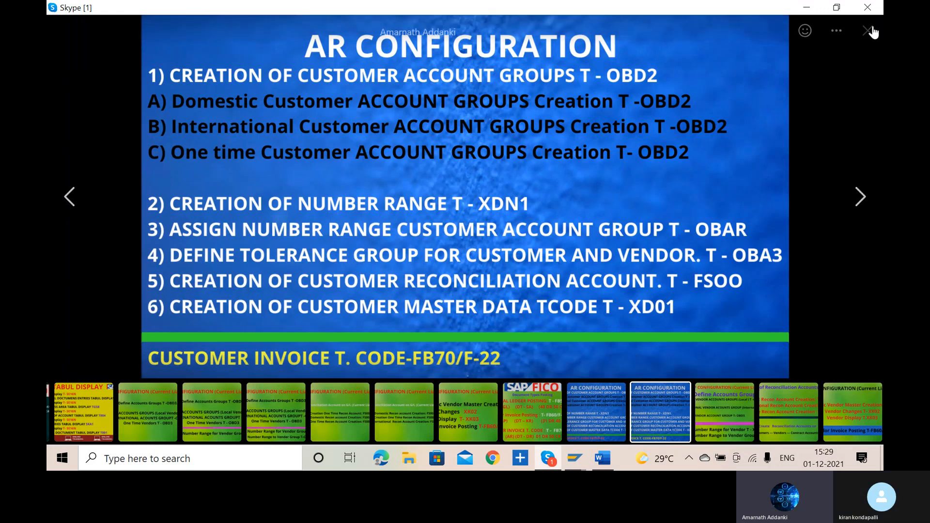
pyautogui.moveTo(833, 99)
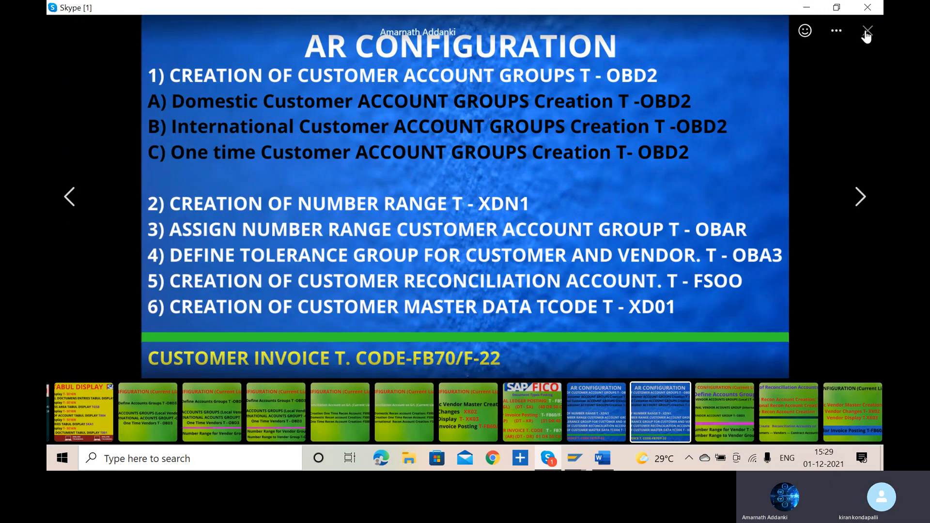